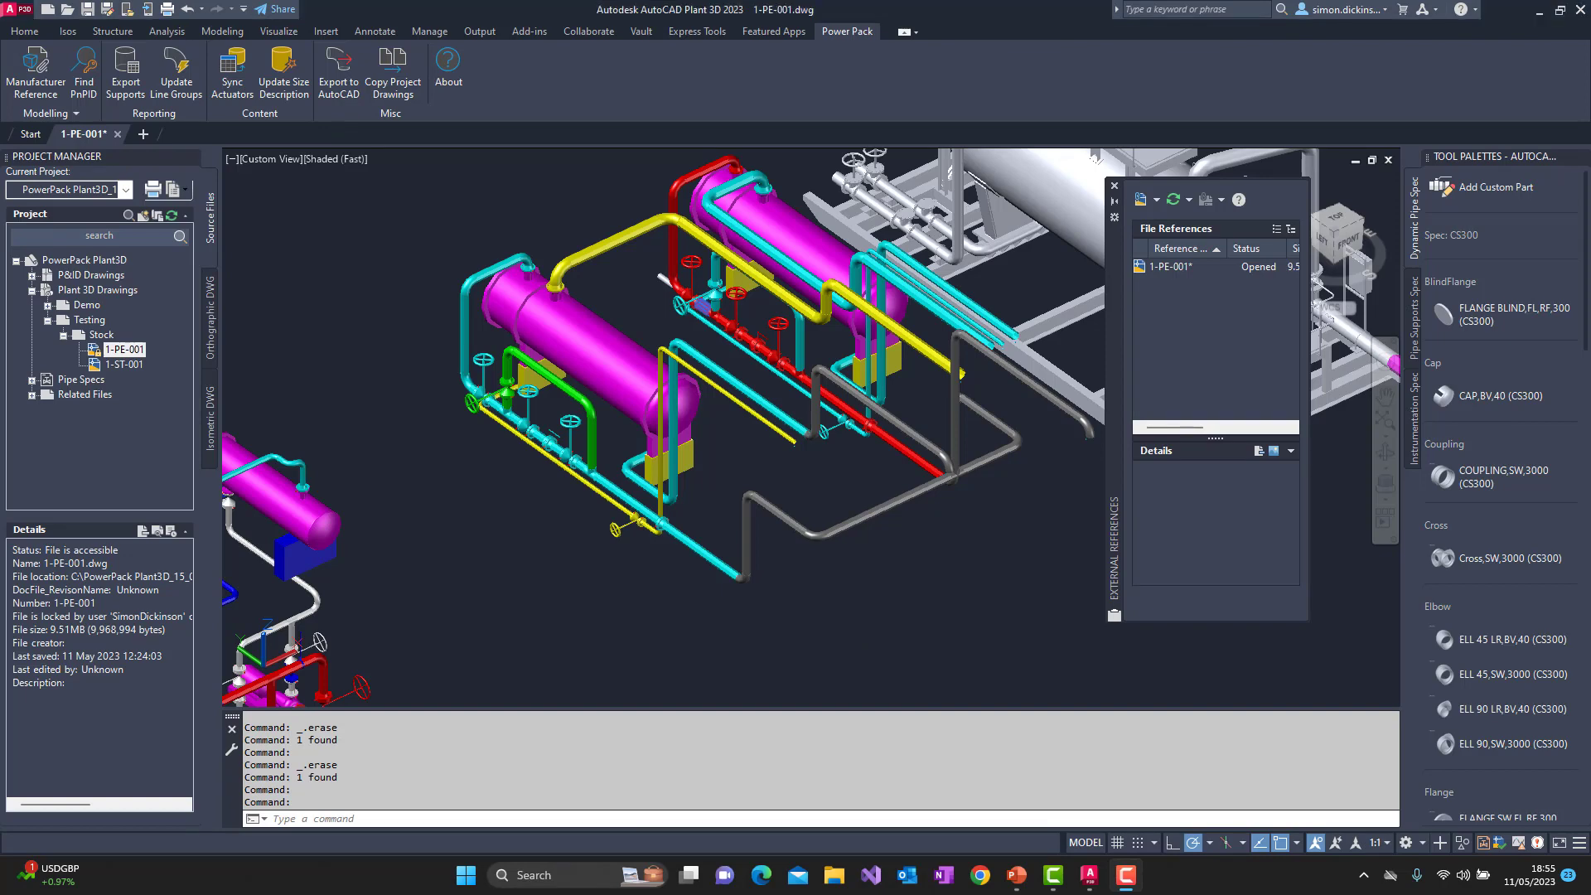
# Step: Pan and zoom around the exchanger piping area of 1-PE-001, then return to the Home tab
pyautogui.scroll(-5, 697, 551)
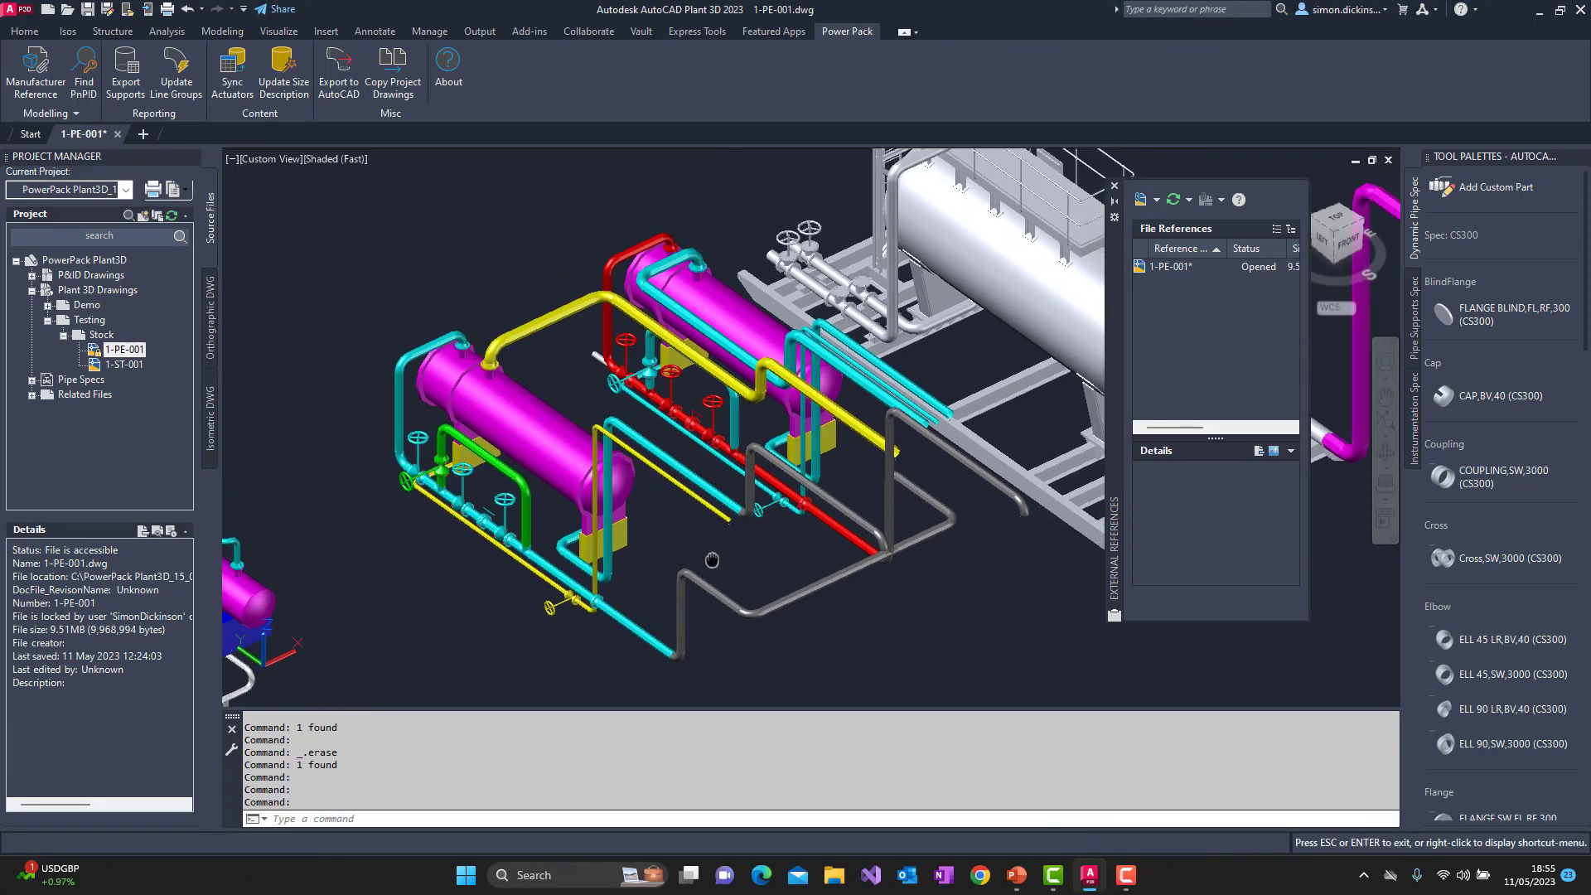
pyautogui.moveTo(630, 462); pyautogui.dragTo(718, 466, button='middle')
pyautogui.scroll(3, 782, 522)
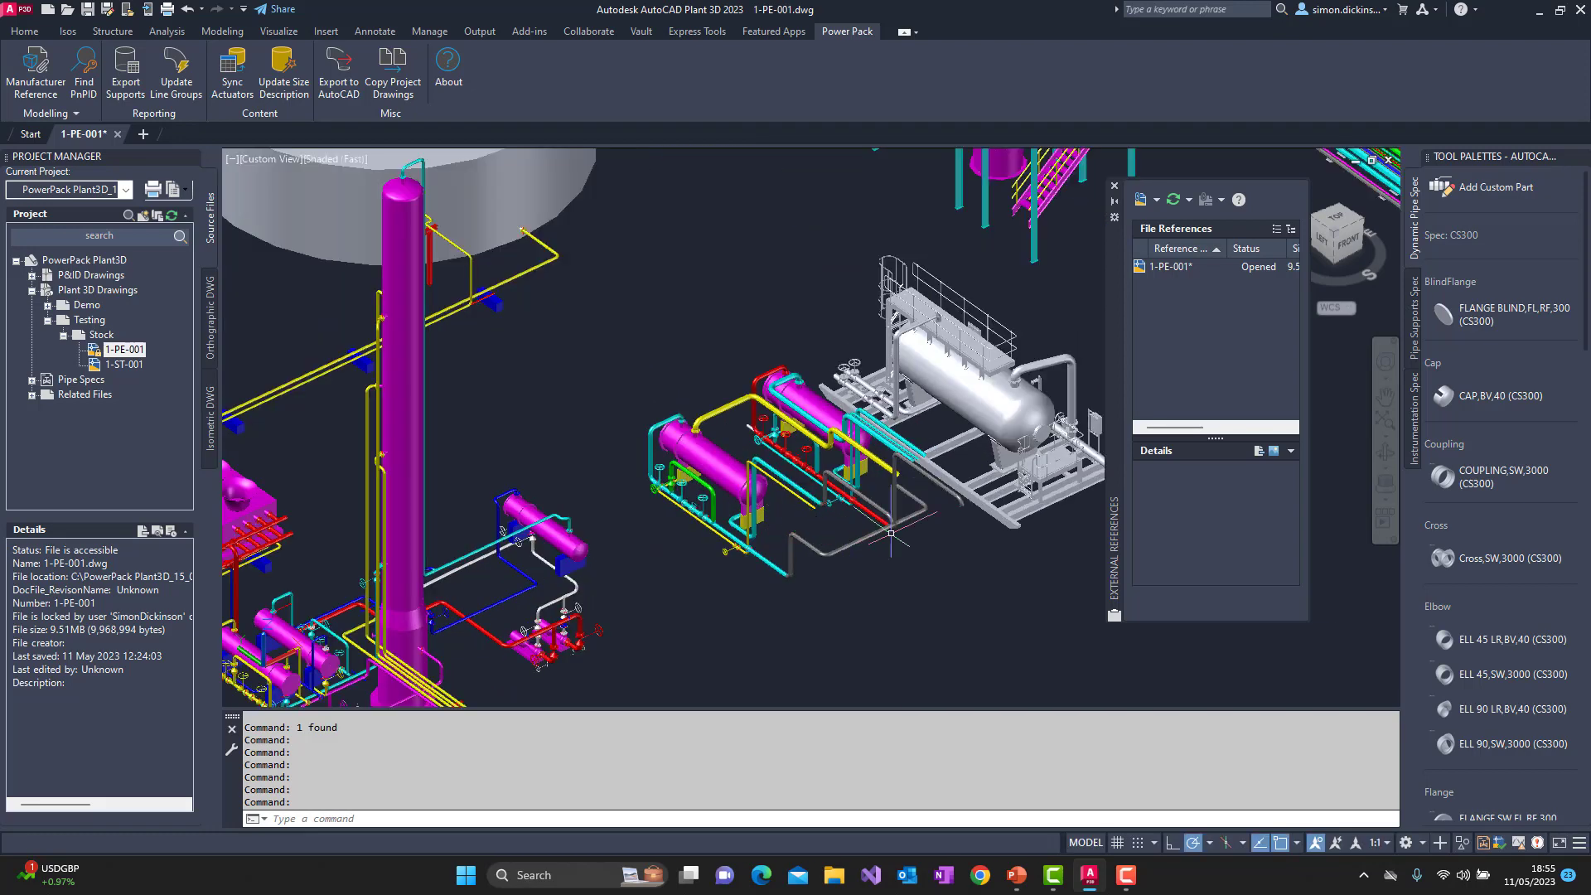
pyautogui.moveTo(891, 526); pyautogui.dragTo(876, 544, button='middle')
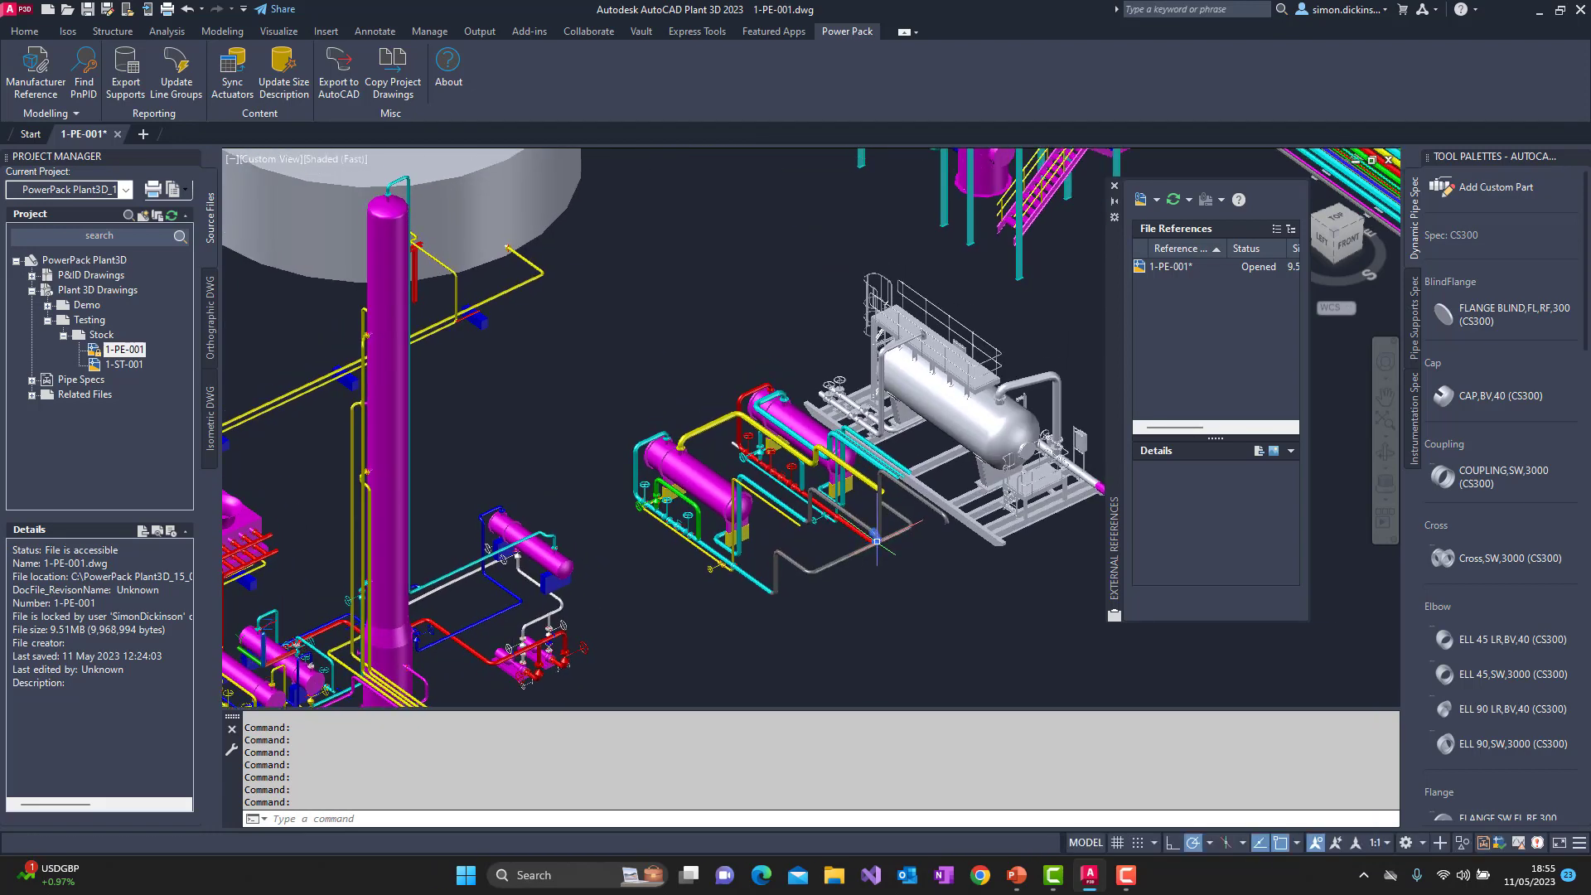
pyautogui.scroll(-2, 875, 530)
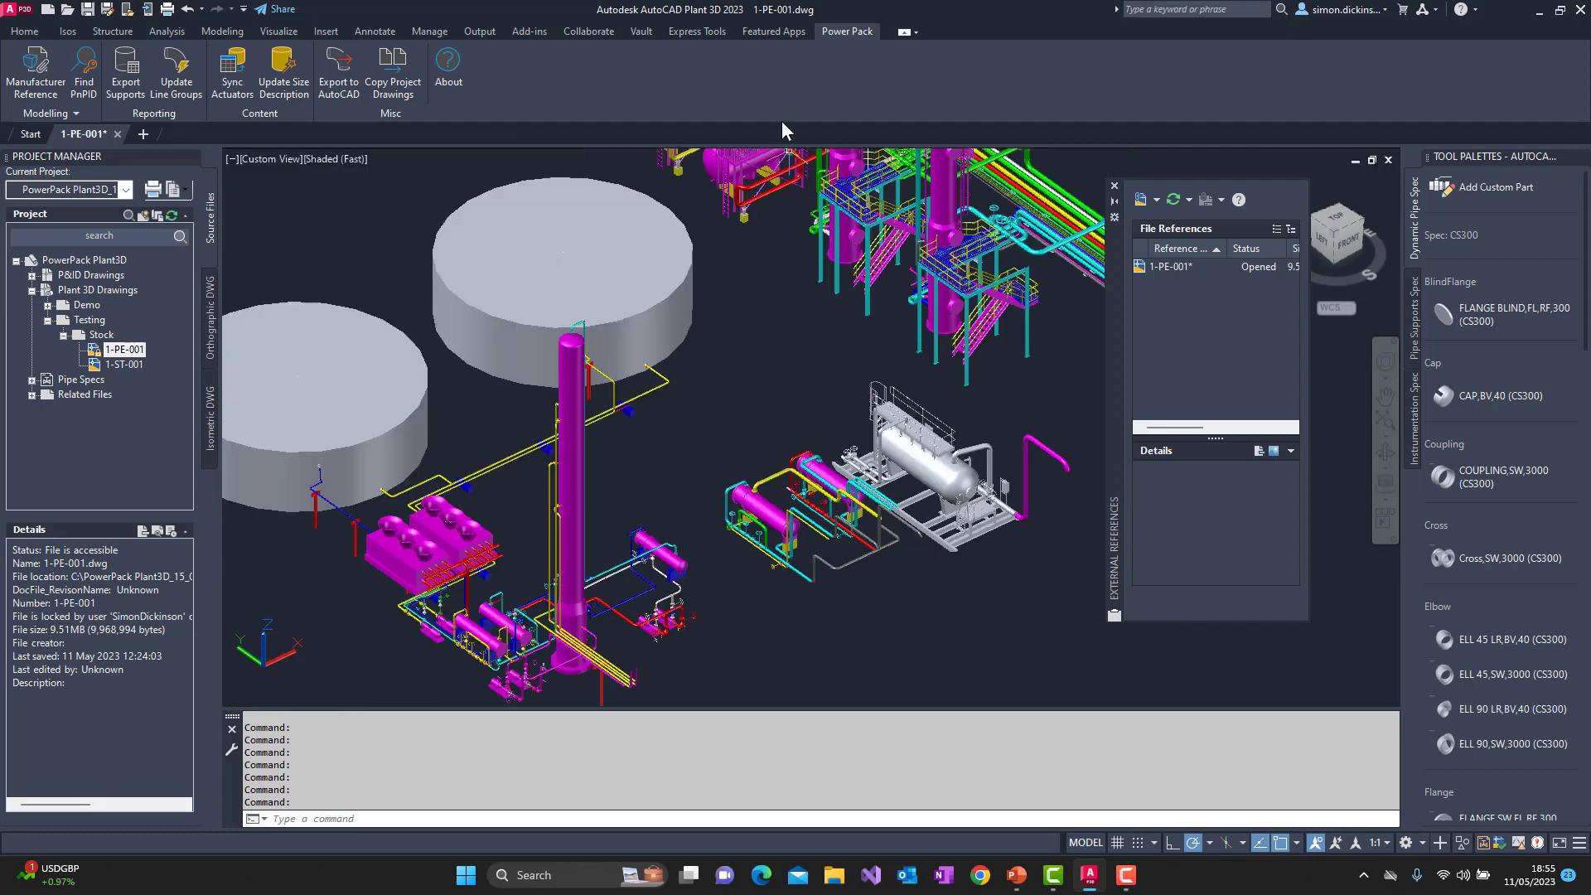
pyautogui.click(835, 35)
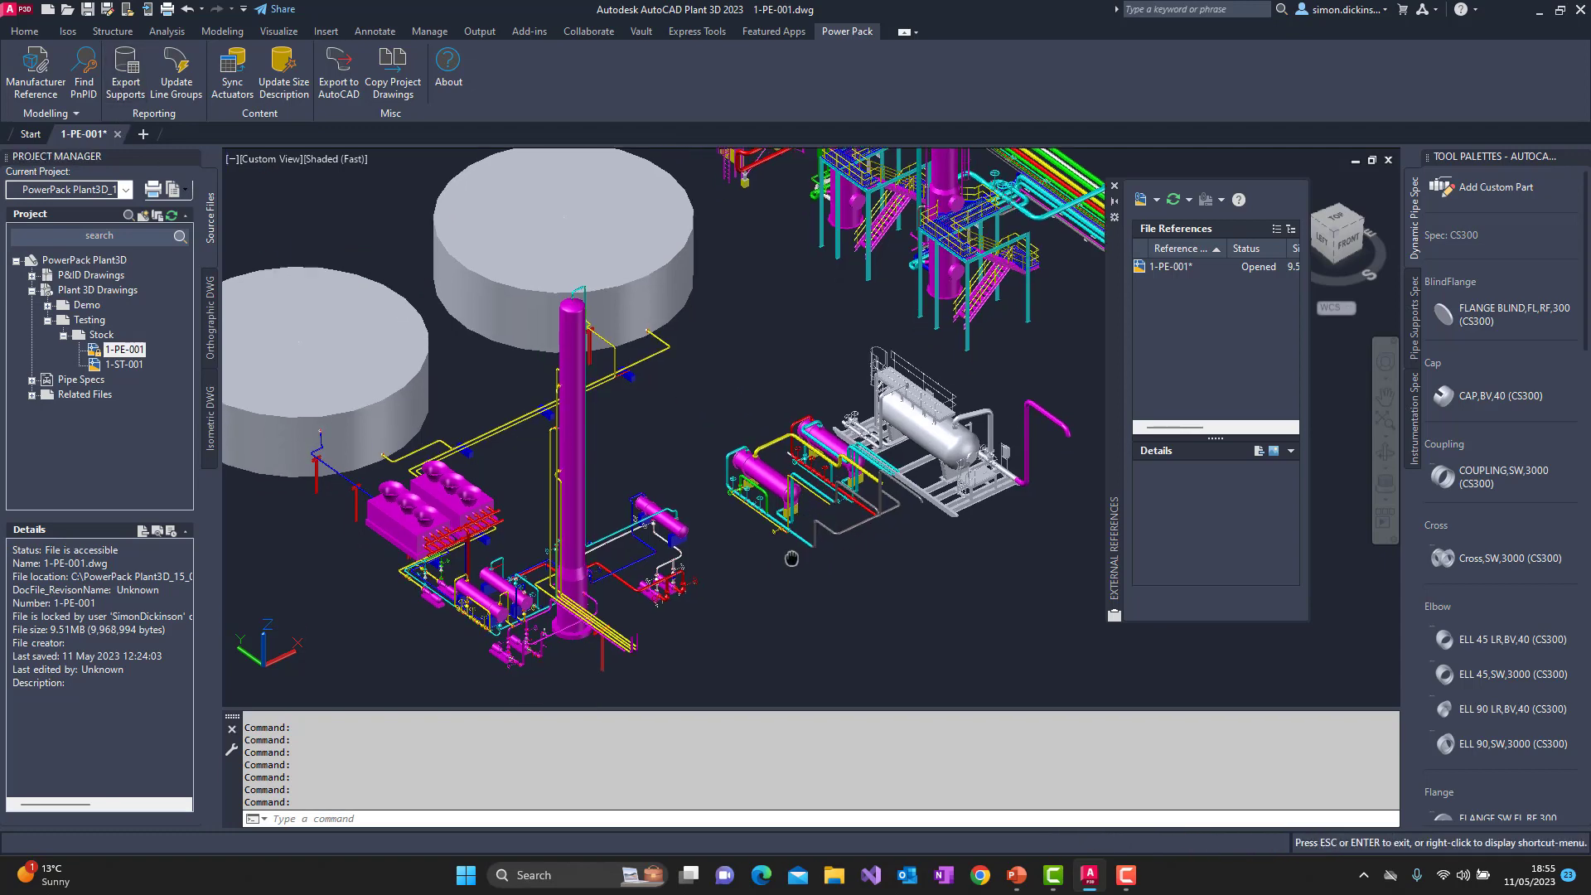
pyautogui.scroll(4, 791, 551)
pyautogui.moveTo(791, 551); pyautogui.dragTo(797, 524, button='middle')
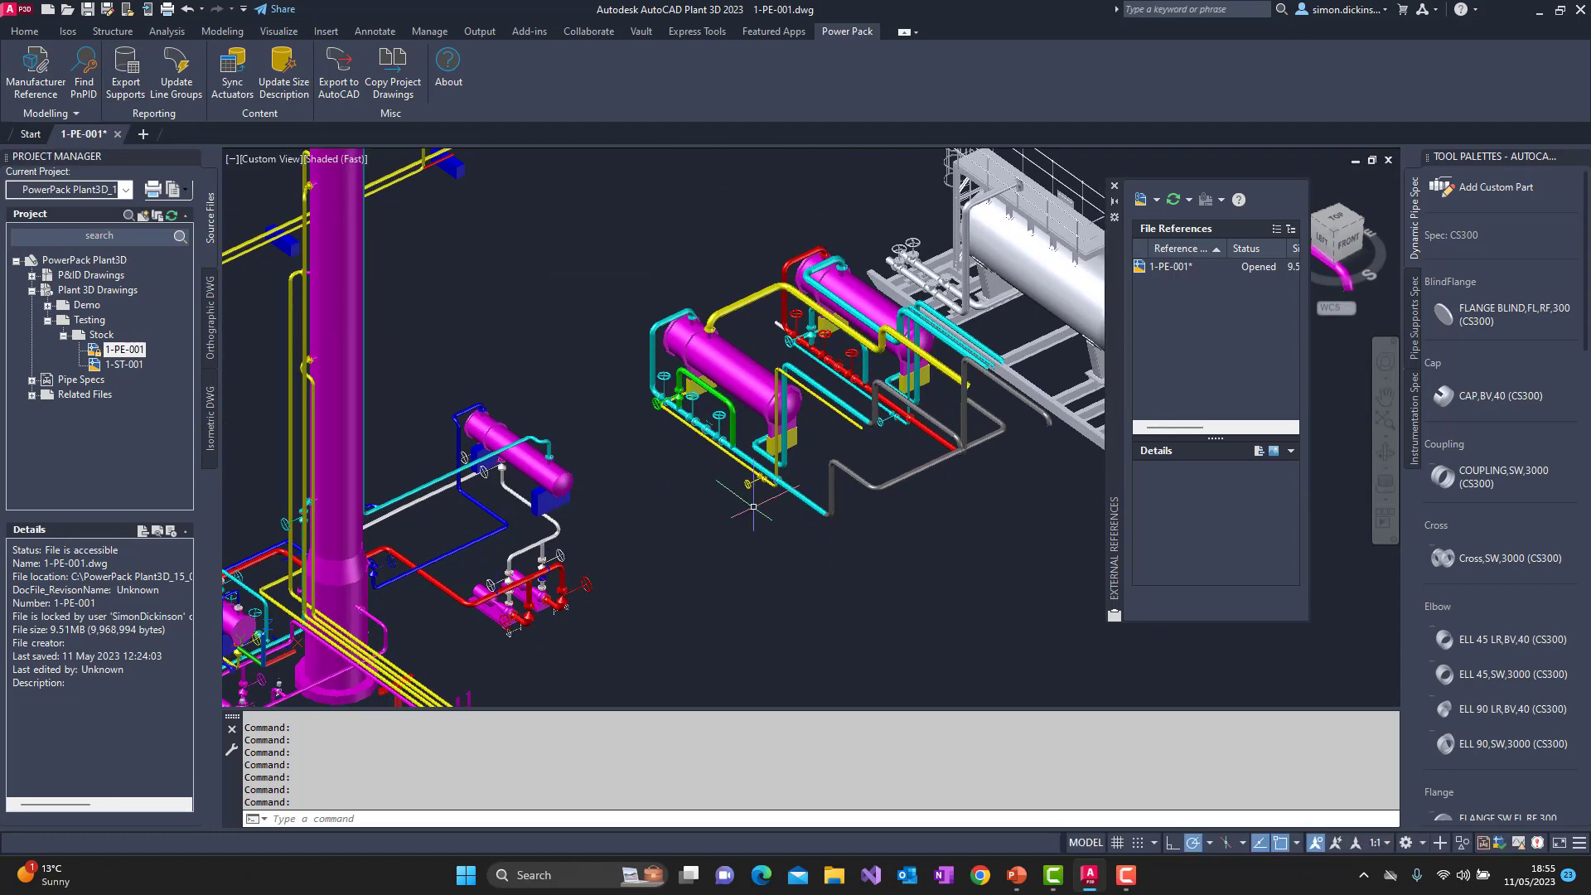
pyautogui.click(24, 30)
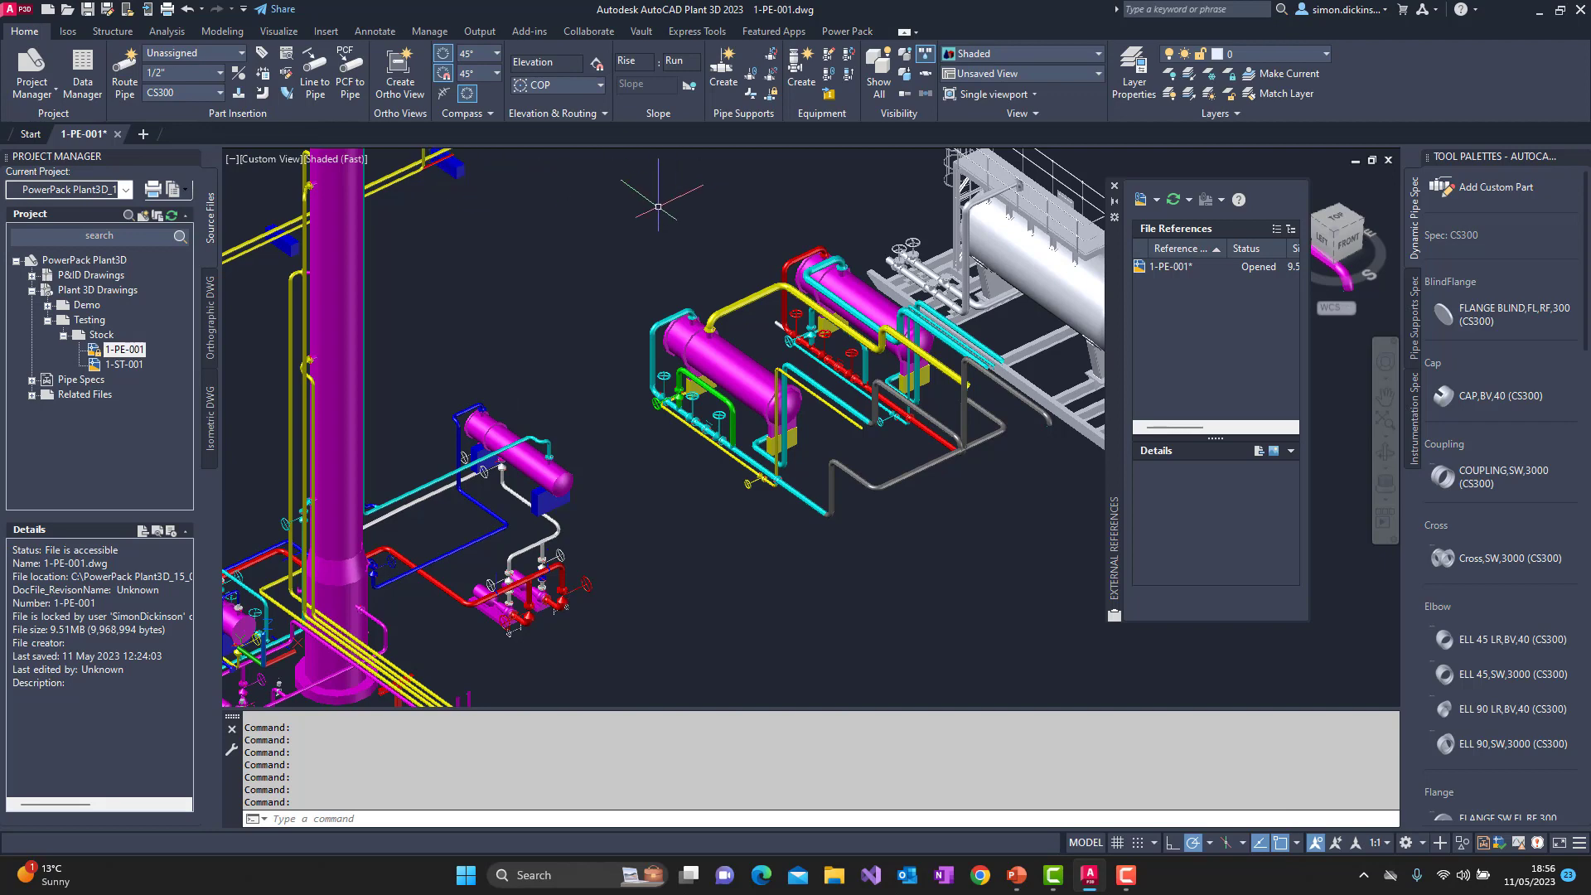
# Step: Choose the CSGR007 pipe roller with brackets as the support type
pyautogui.click(721, 82)
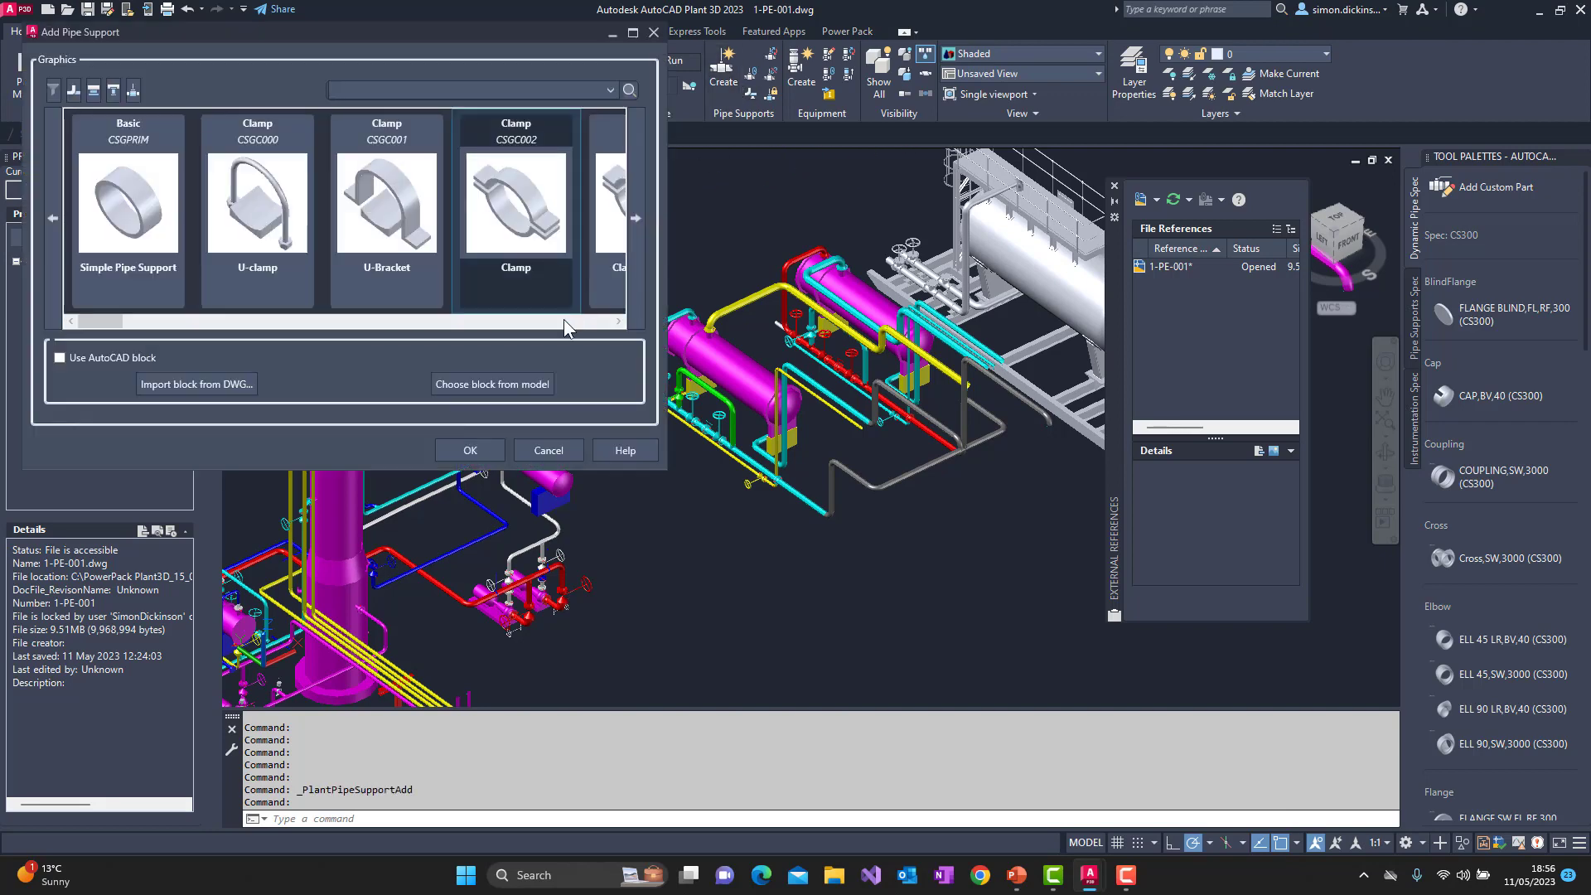
pyautogui.moveTo(116, 321); pyautogui.dragTo(350, 326)
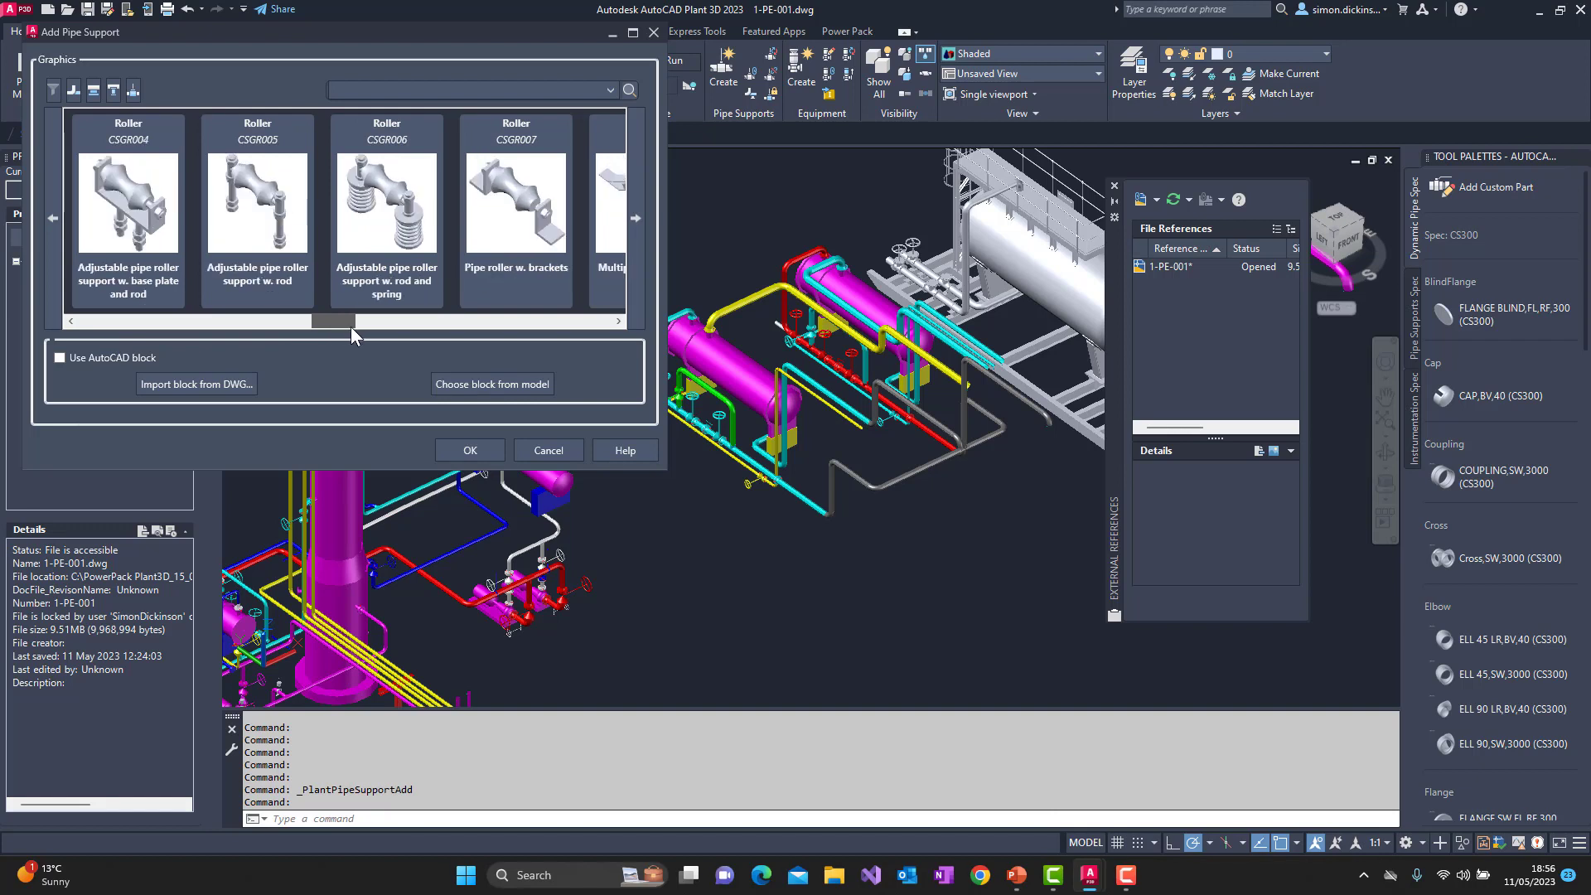
pyautogui.click(508, 201)
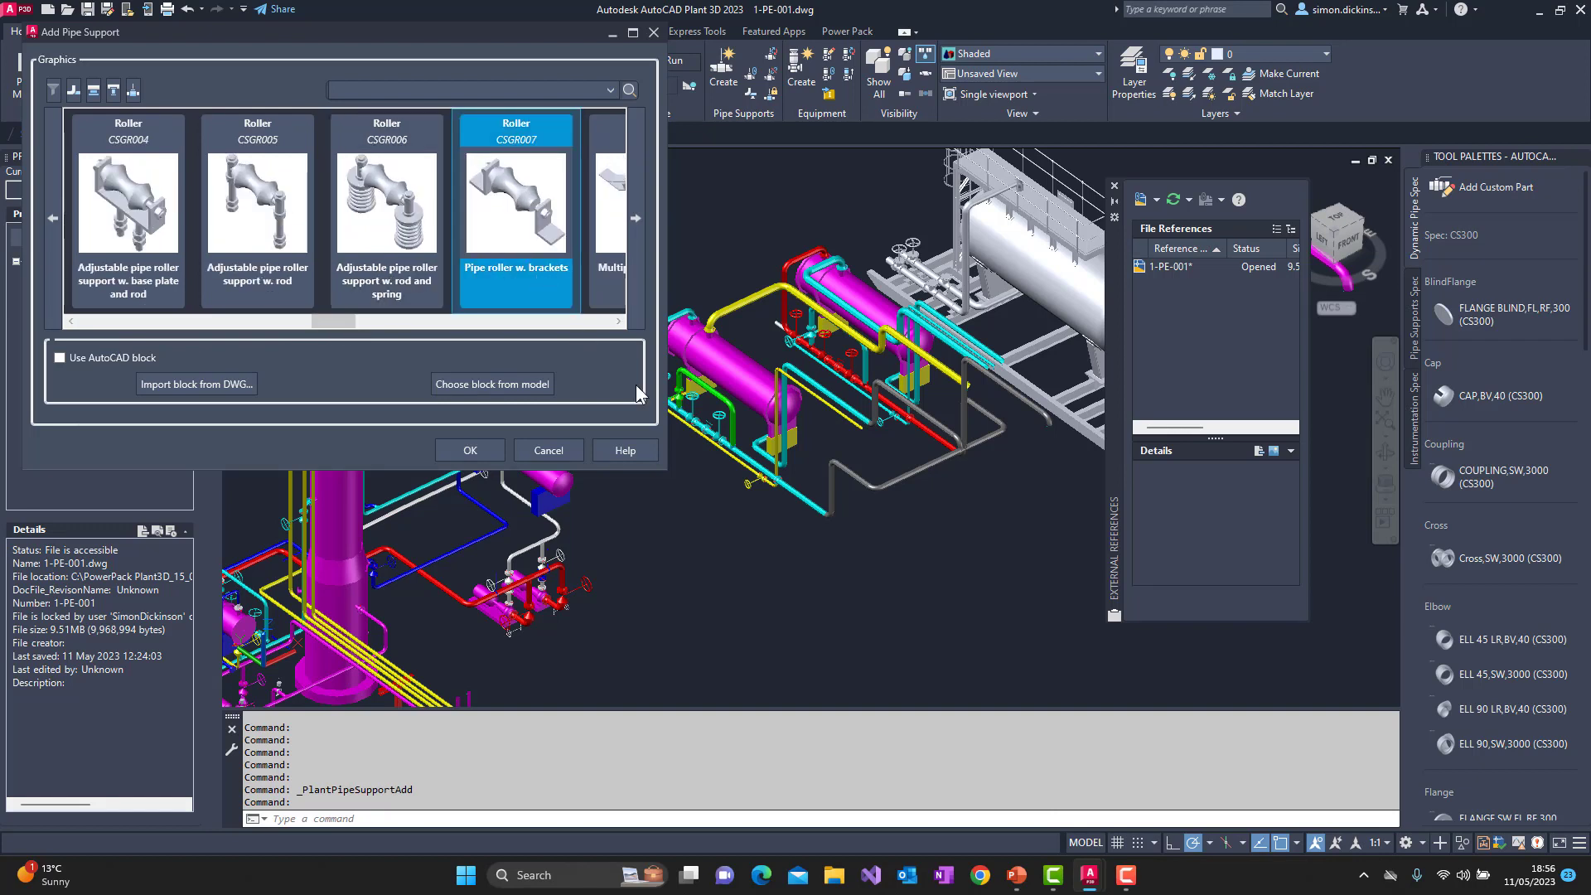
pyautogui.click(470, 449)
# Step: Place roller supports under the cyan and grey pipes, extending the legs to the ground
pyautogui.scroll(3, 829, 522)
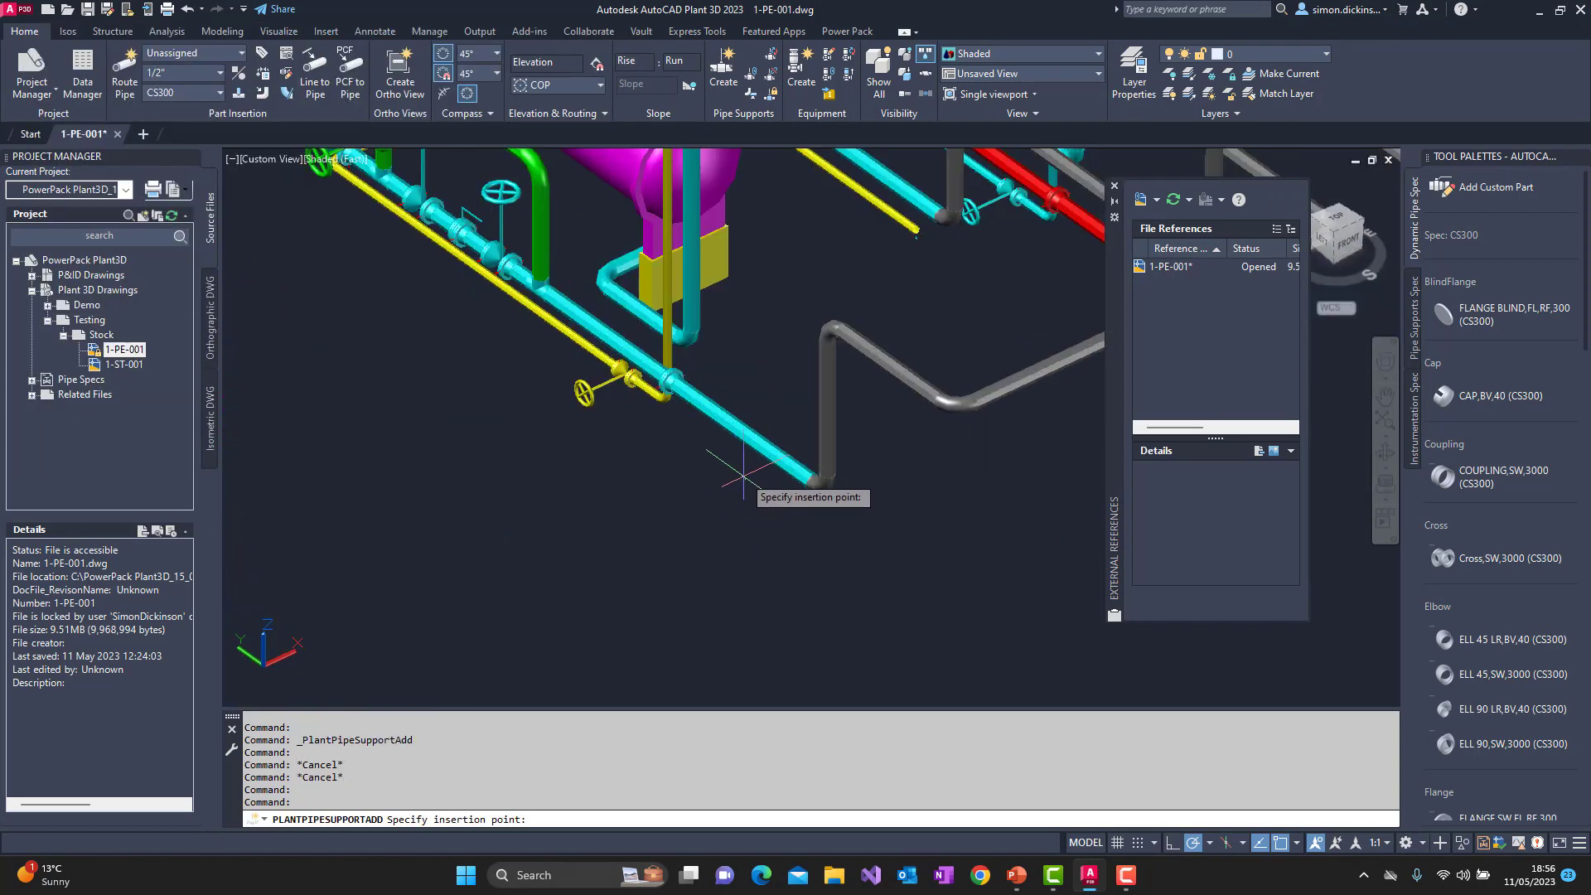
pyautogui.click(771, 458)
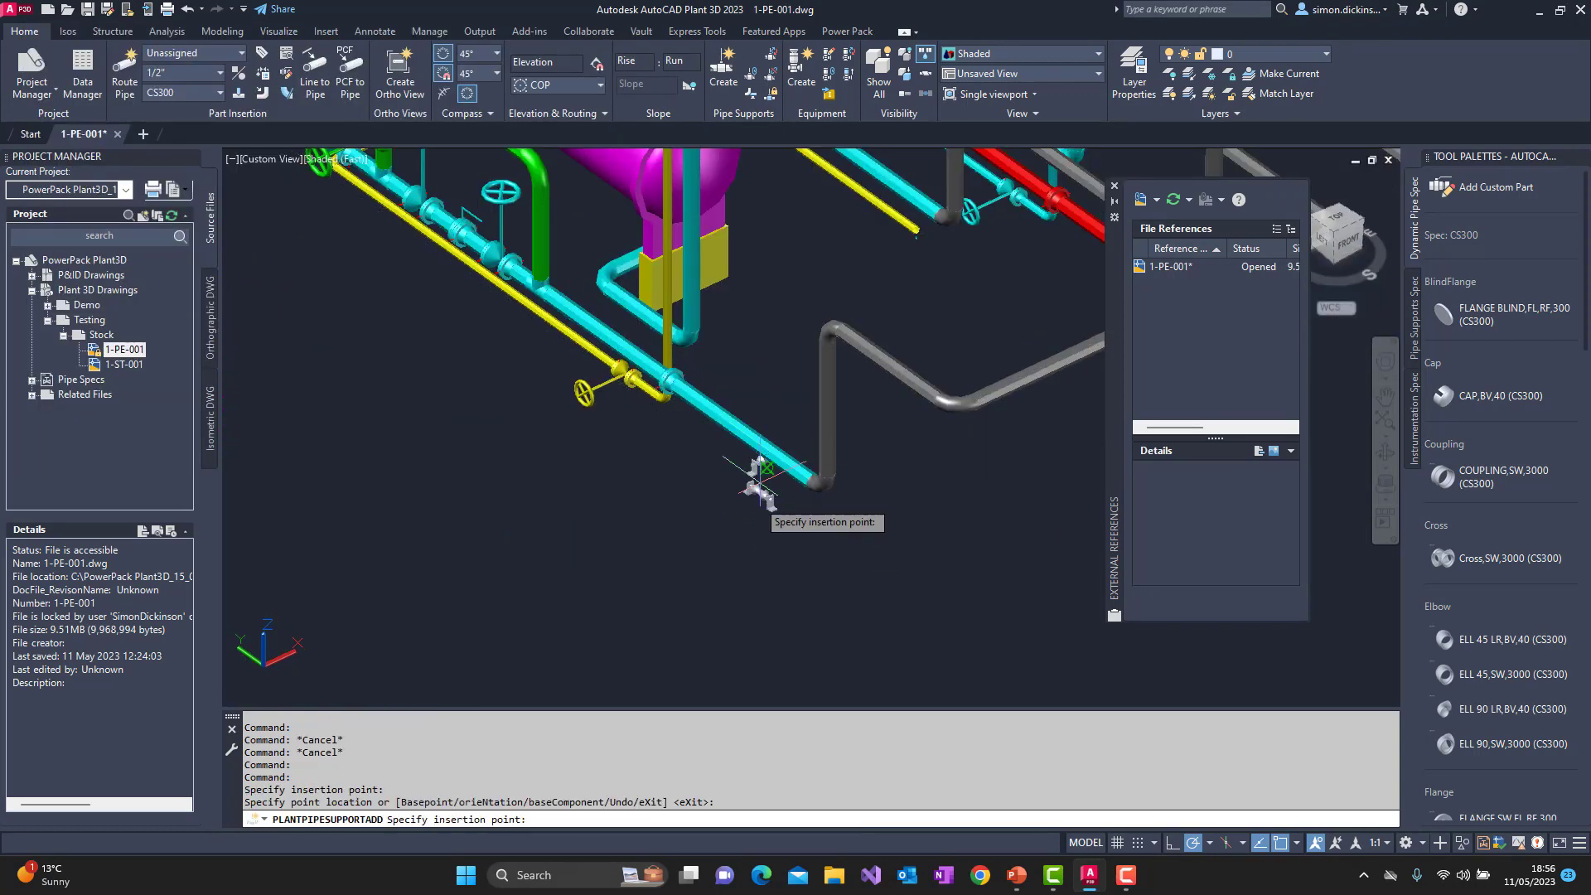
pyautogui.click(903, 369)
pyautogui.press('Escape')
pyautogui.press('Escape')
pyautogui.press('Escape')
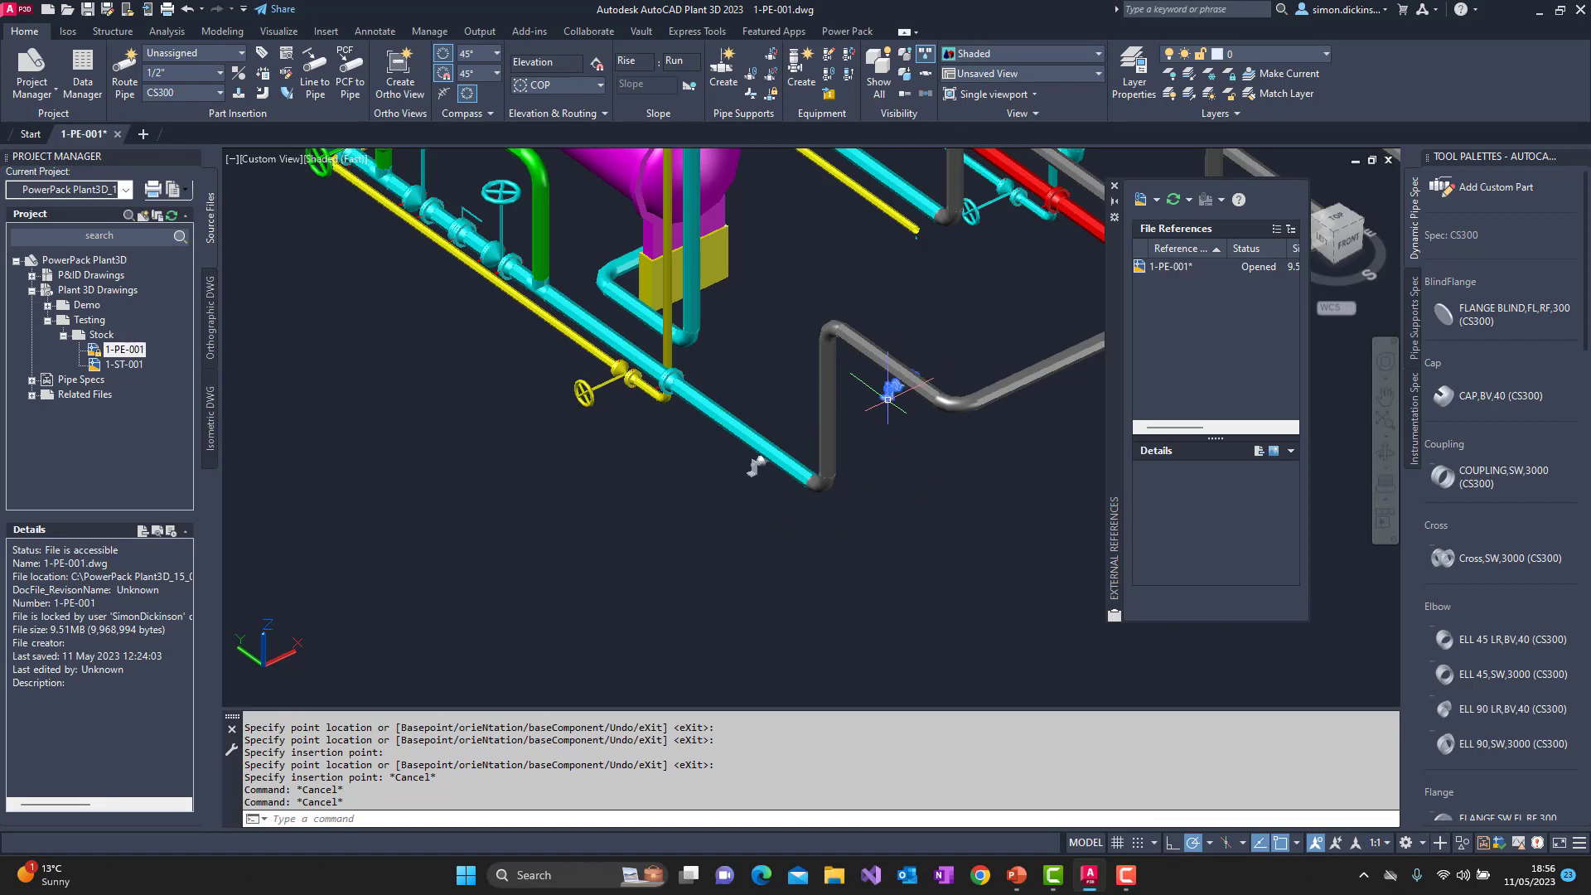
pyautogui.click(887, 398)
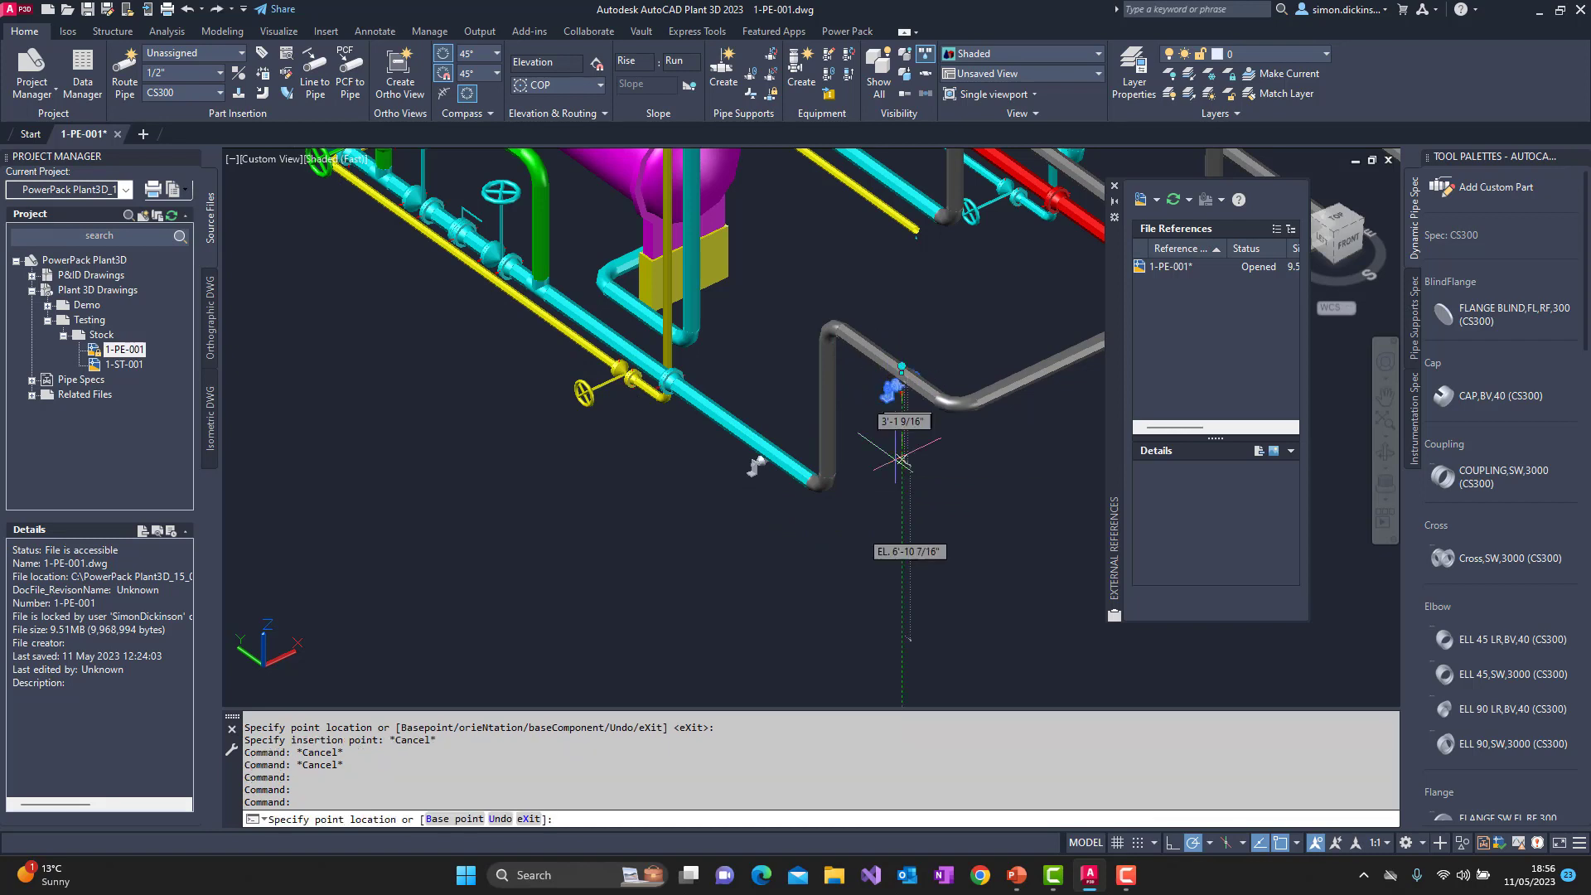
pyautogui.click(902, 584)
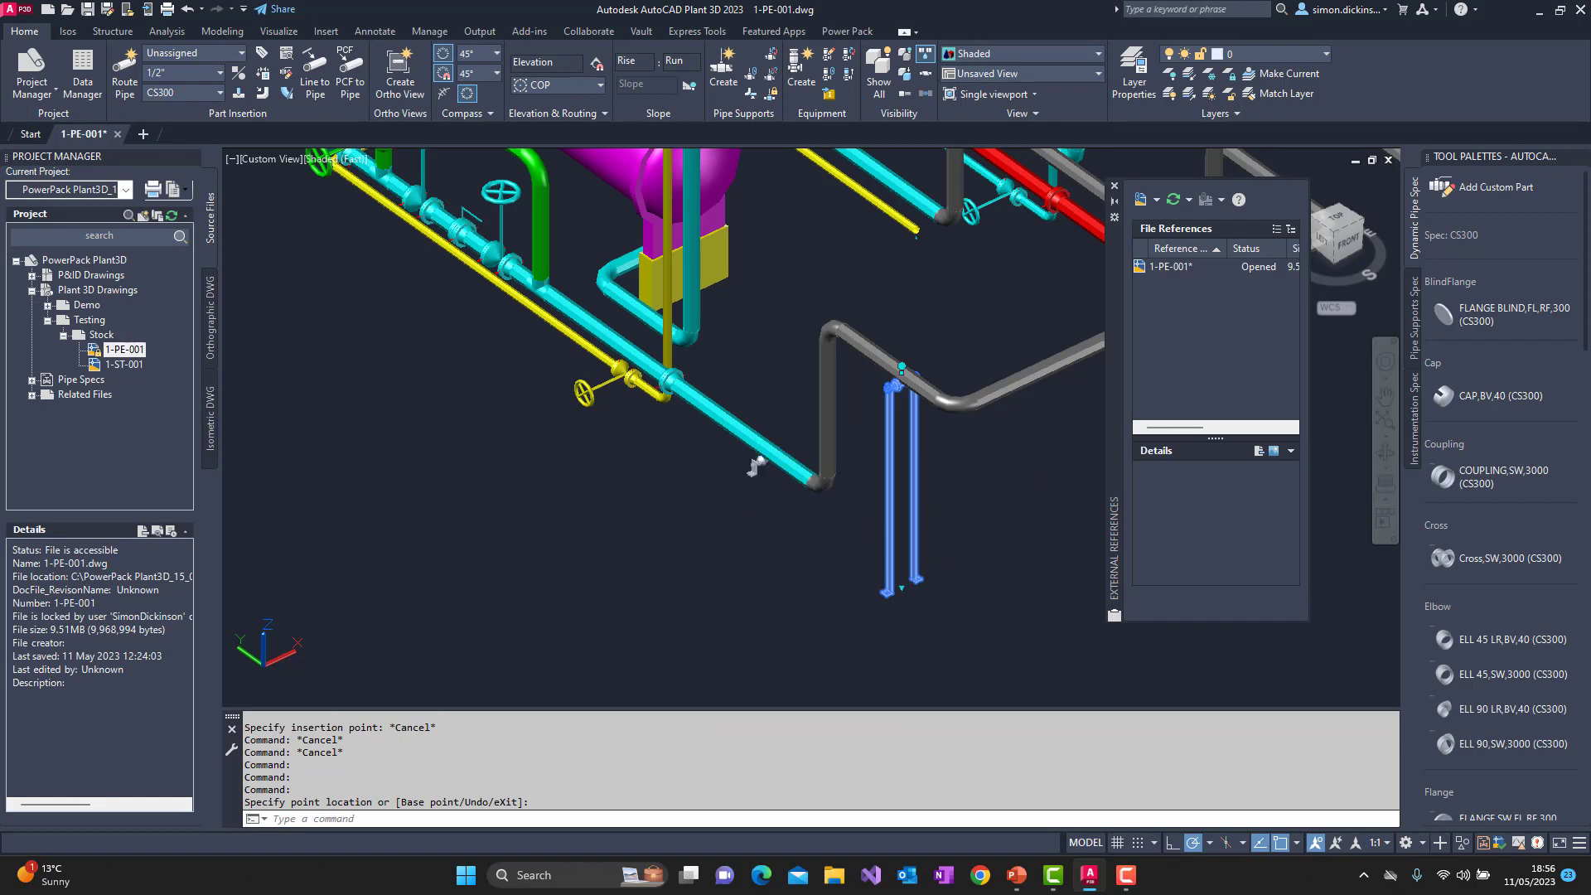
pyautogui.click(767, 462)
pyautogui.press('Escape')
pyautogui.press('Escape')
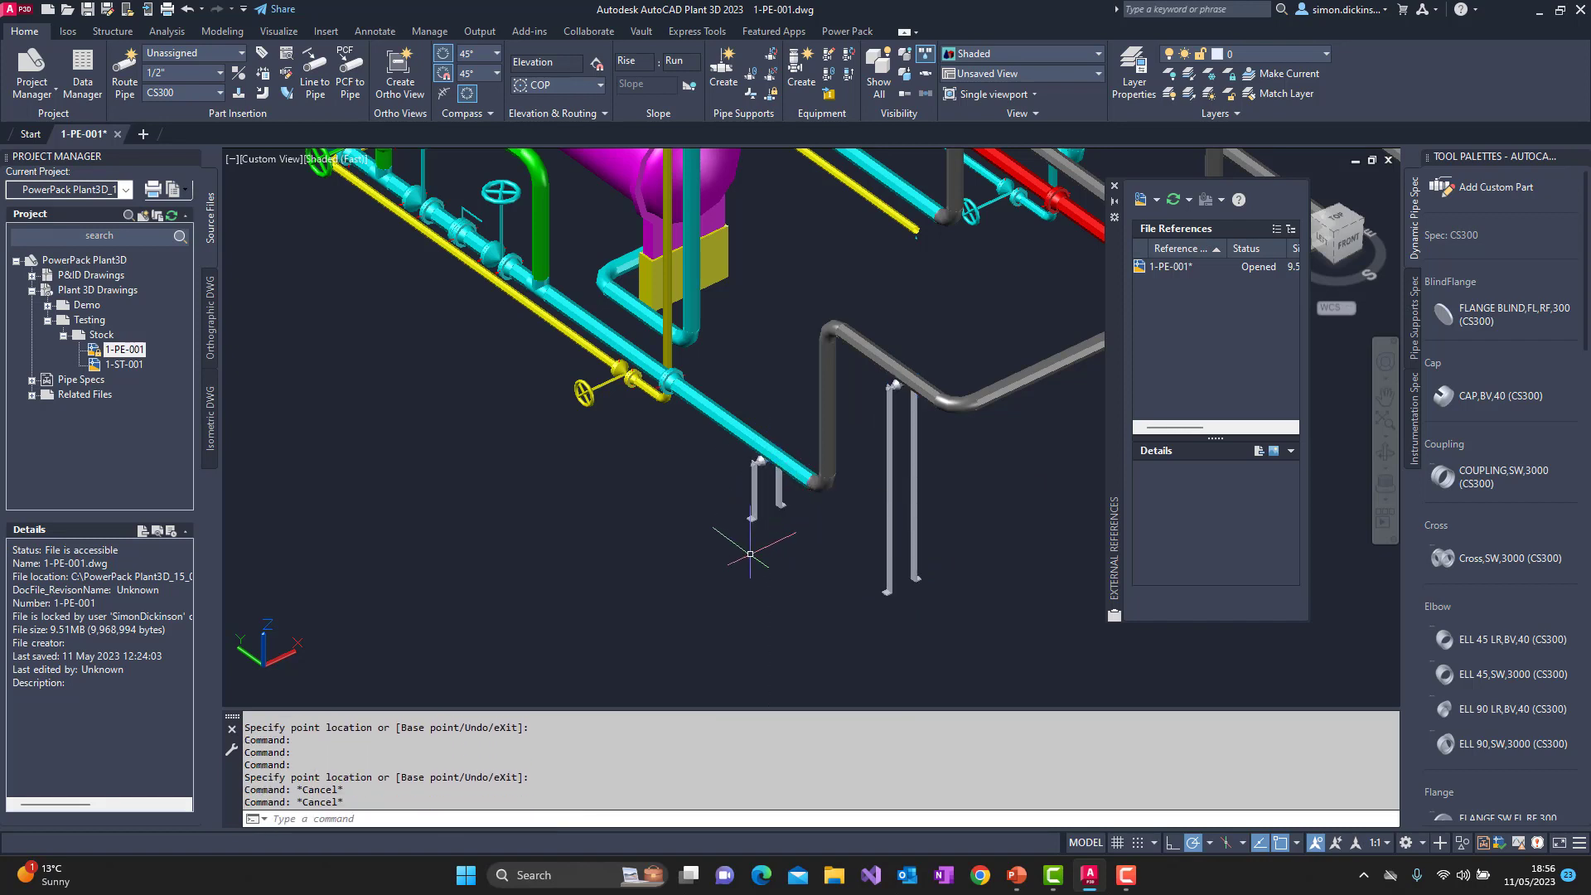
# Step: Show the properties of the new support under the cyan pipe
pyautogui.click(755, 484)
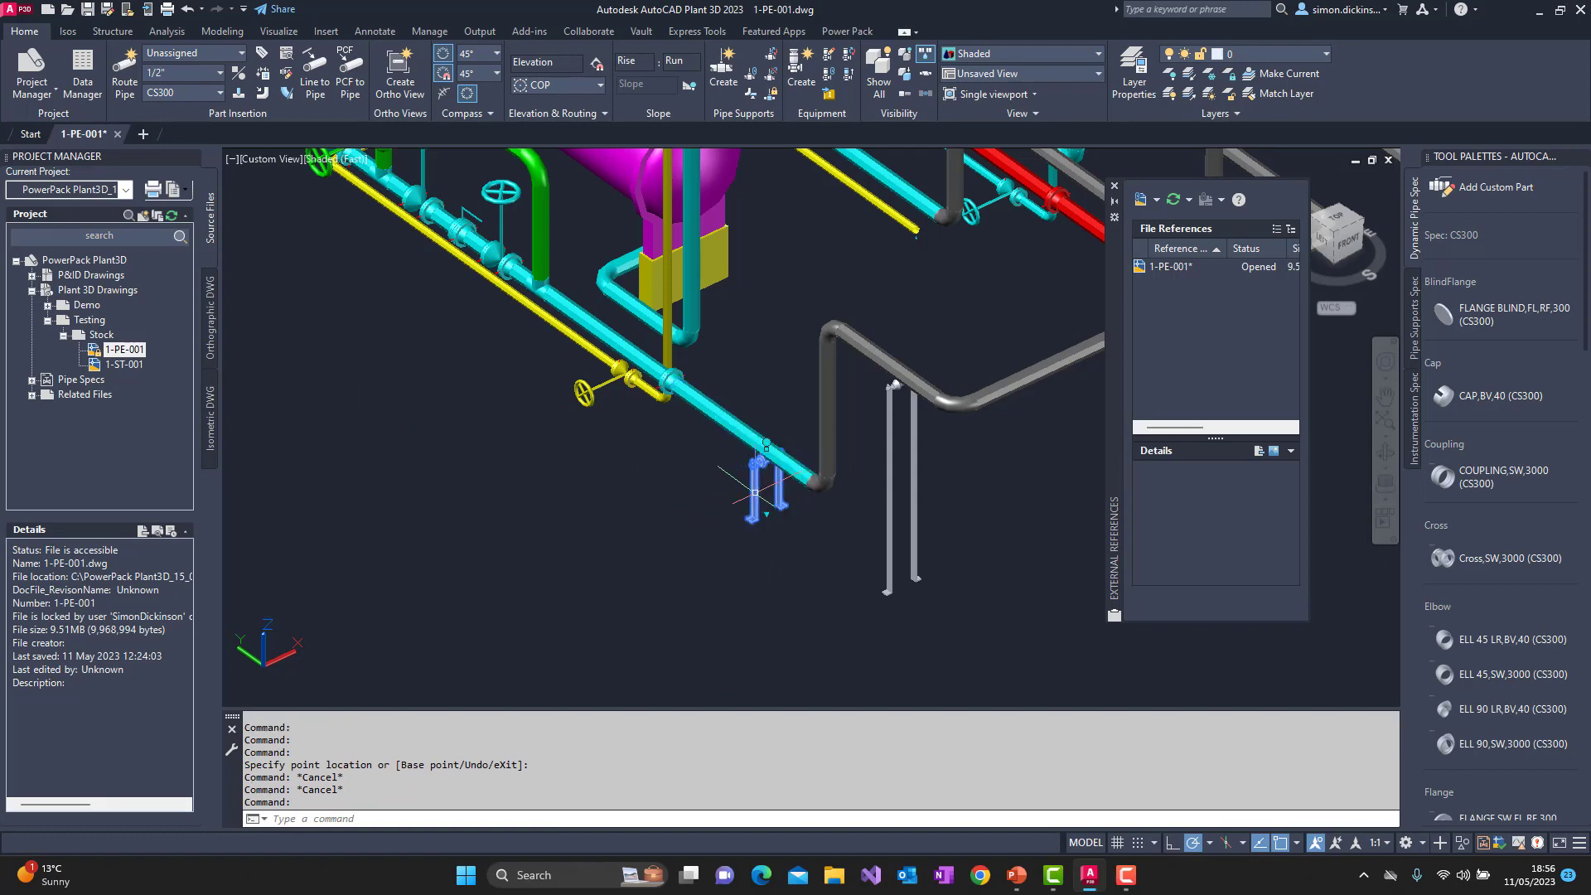
pyautogui.rightClick(754, 493)
pyautogui.click(839, 825)
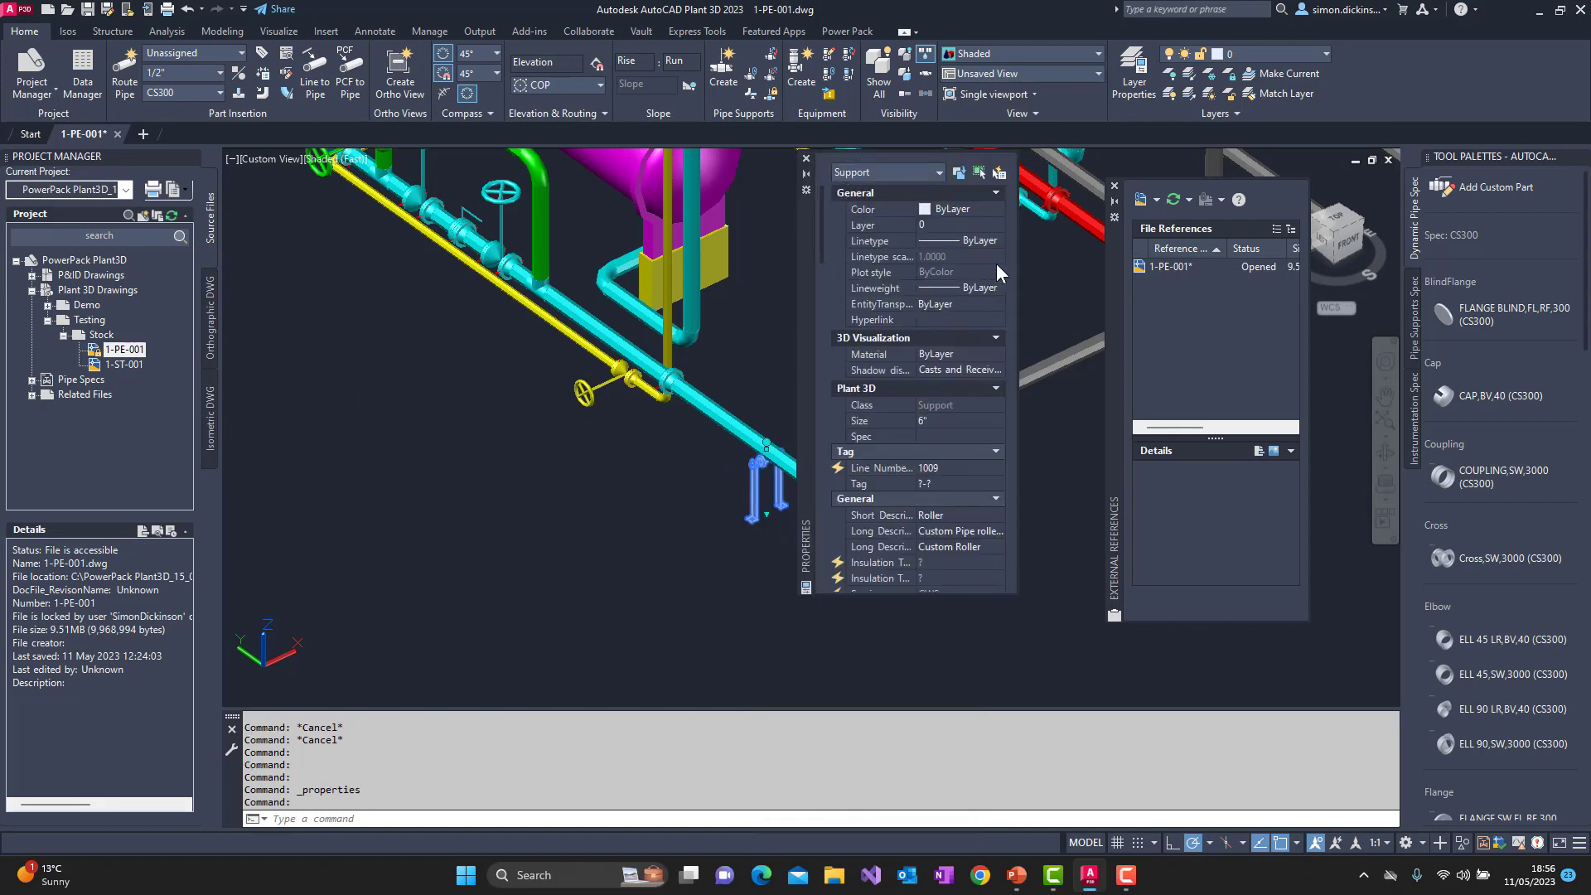
# Step: Scroll through the roller support's dimensions, close its properties, and bring up the Power Pack tools
pyautogui.moveTo(825, 242); pyautogui.dragTo(822, 492)
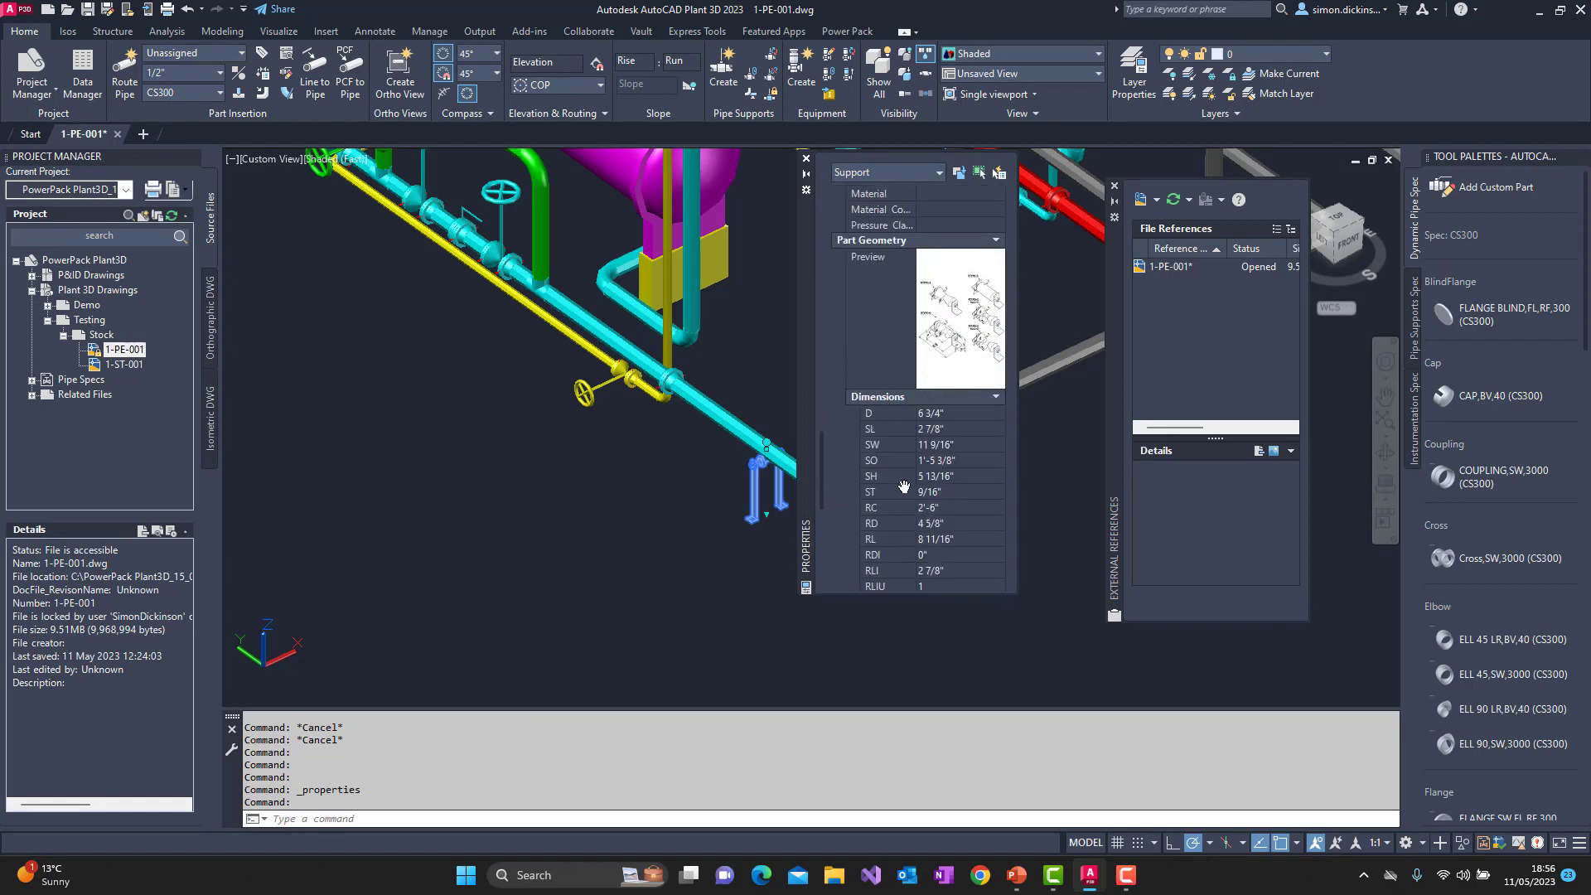
pyautogui.click(806, 159)
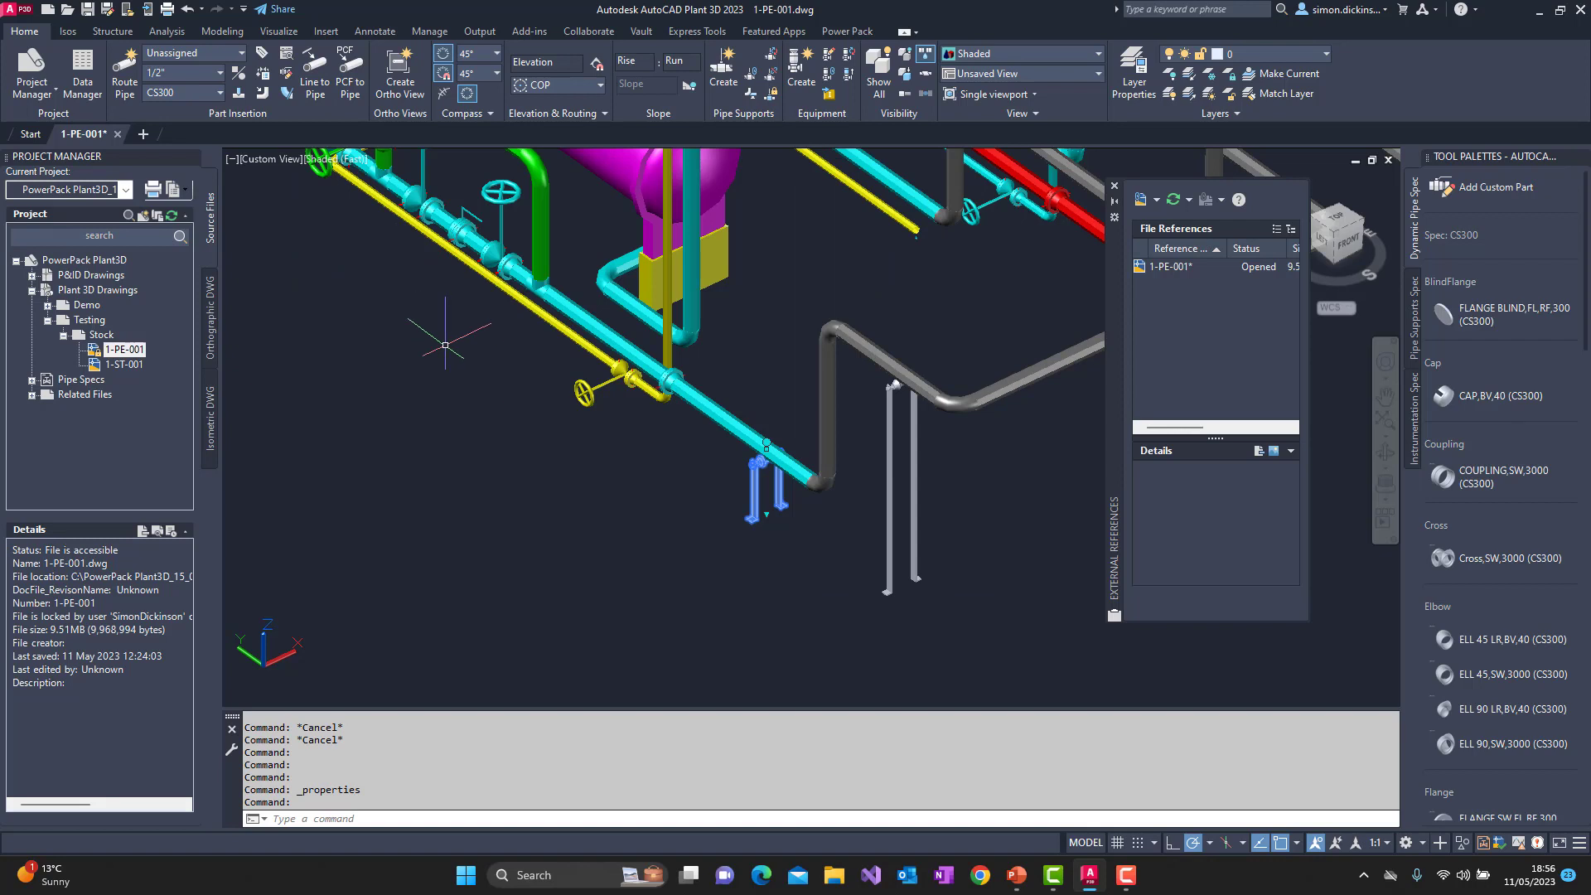
pyautogui.click(841, 33)
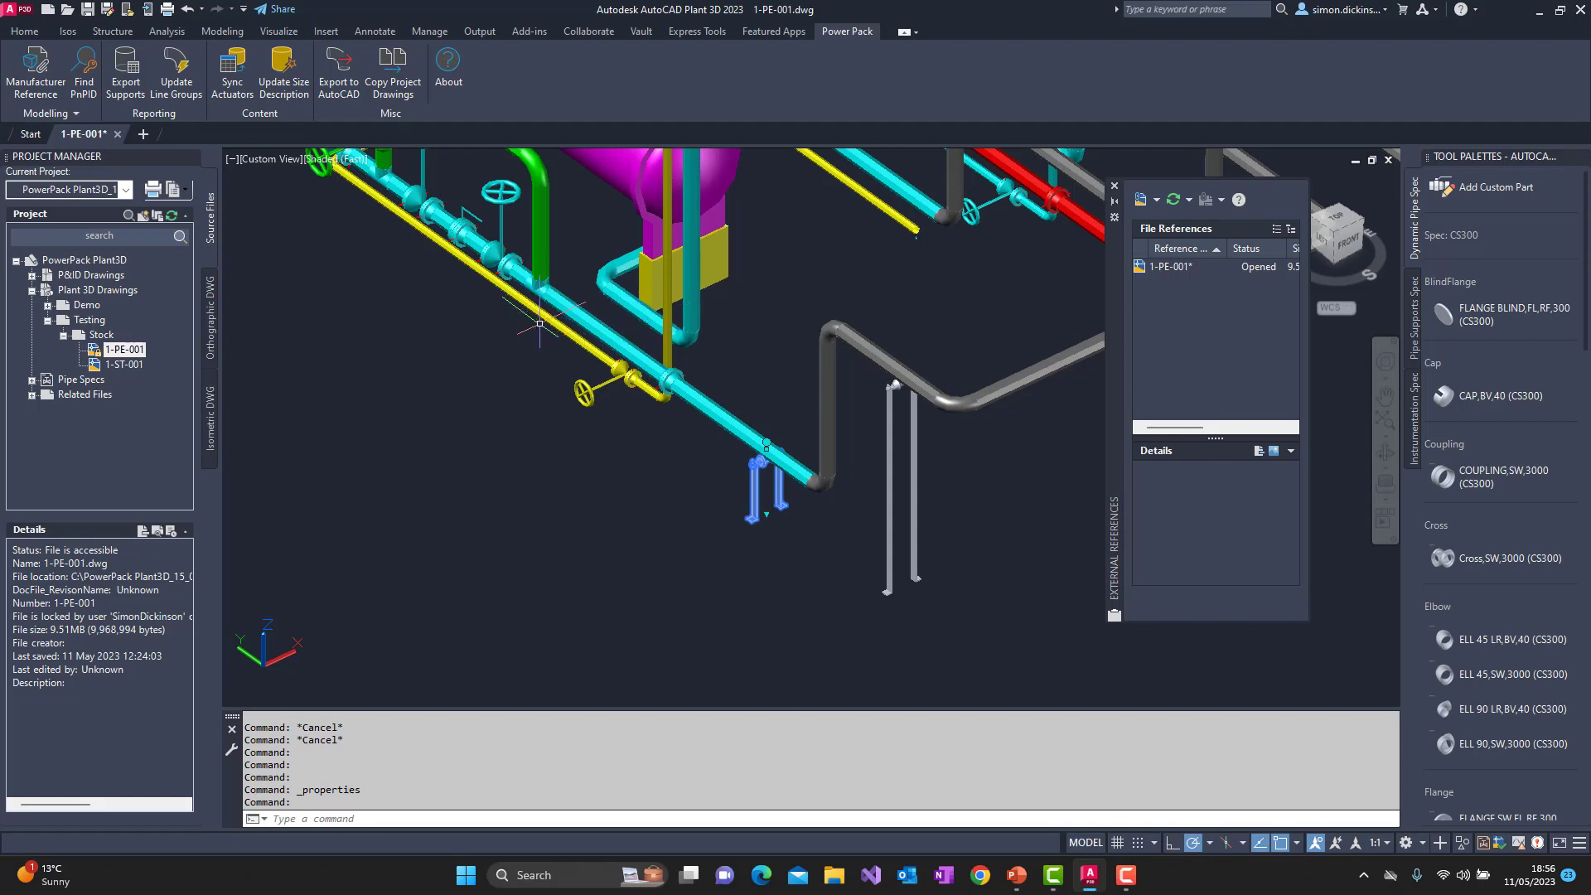
# Step: Export the current drawing's supports to Support Export.xlsx on the Desktop, replacing the existing file
pyautogui.click(131, 88)
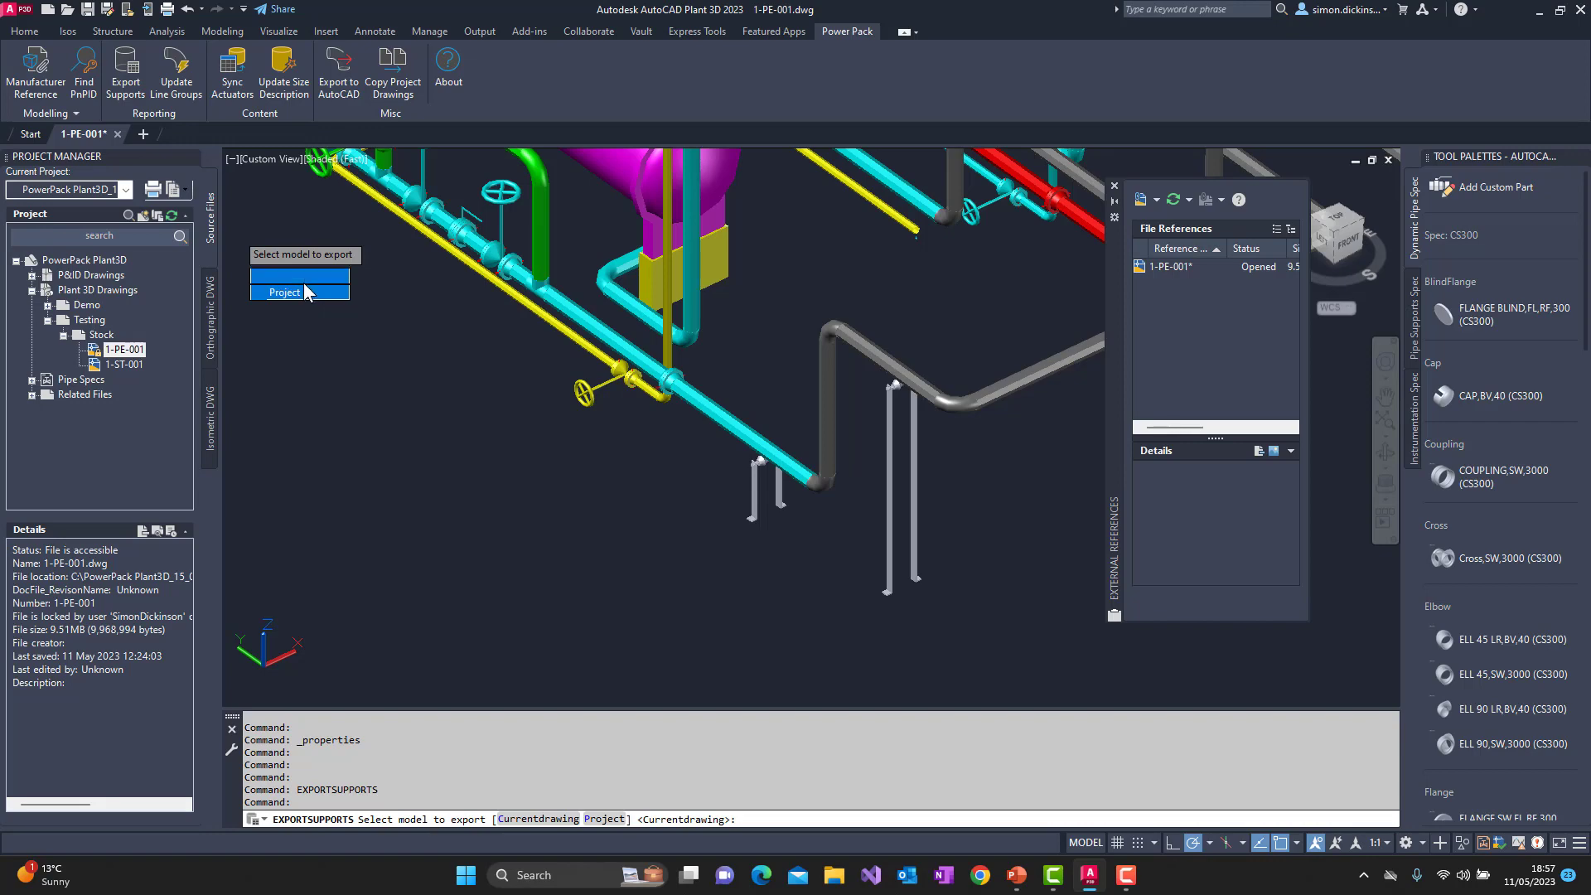
pyautogui.click(309, 279)
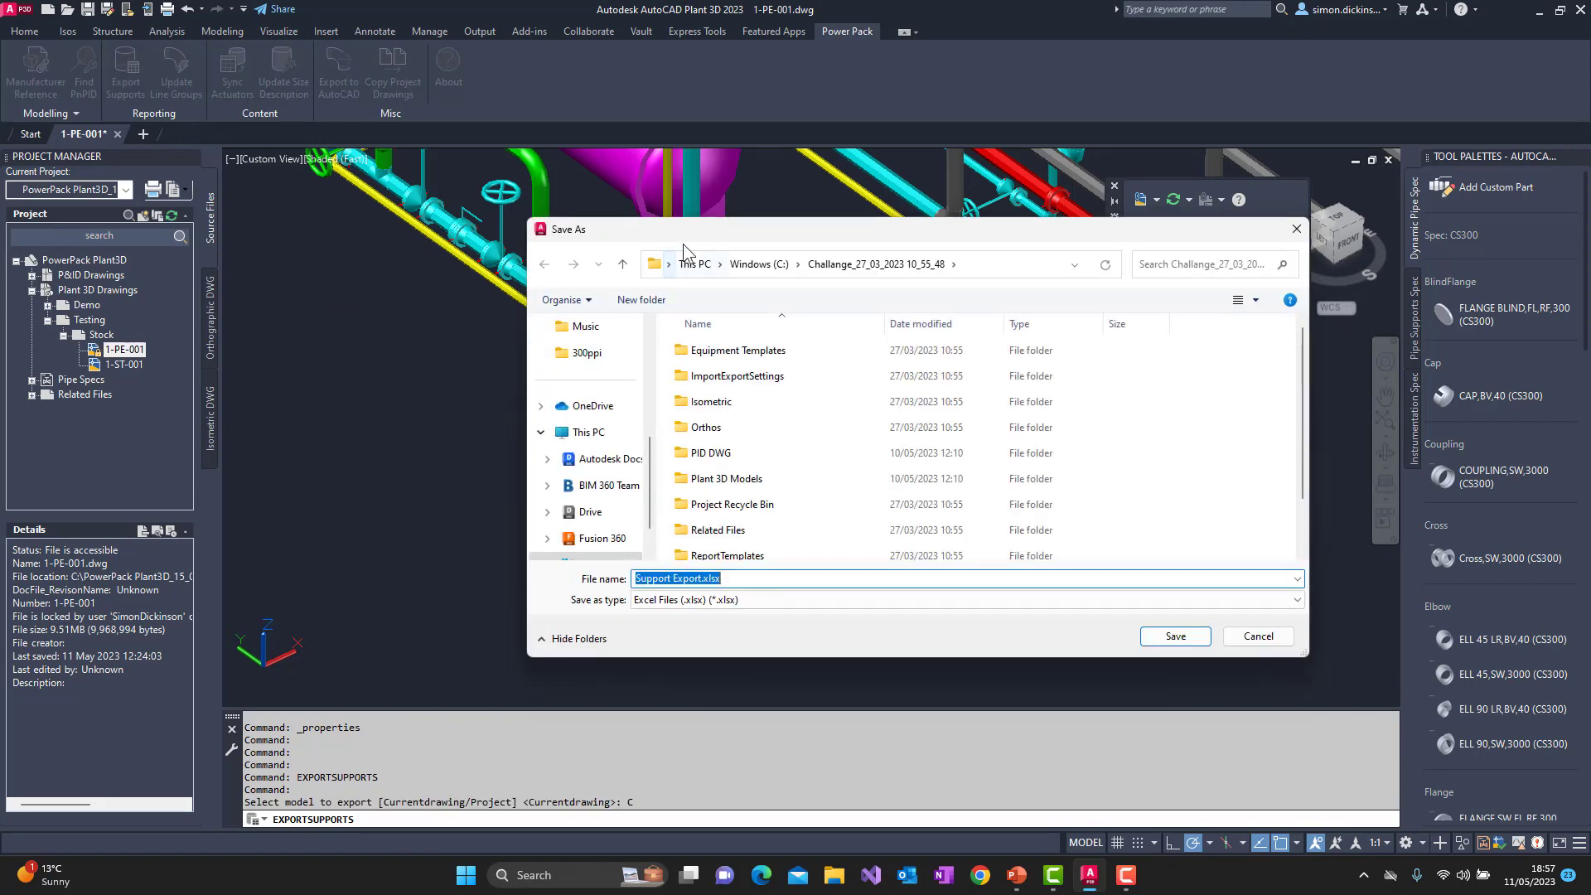
pyautogui.moveTo(683, 244); pyautogui.dragTo(520, 146)
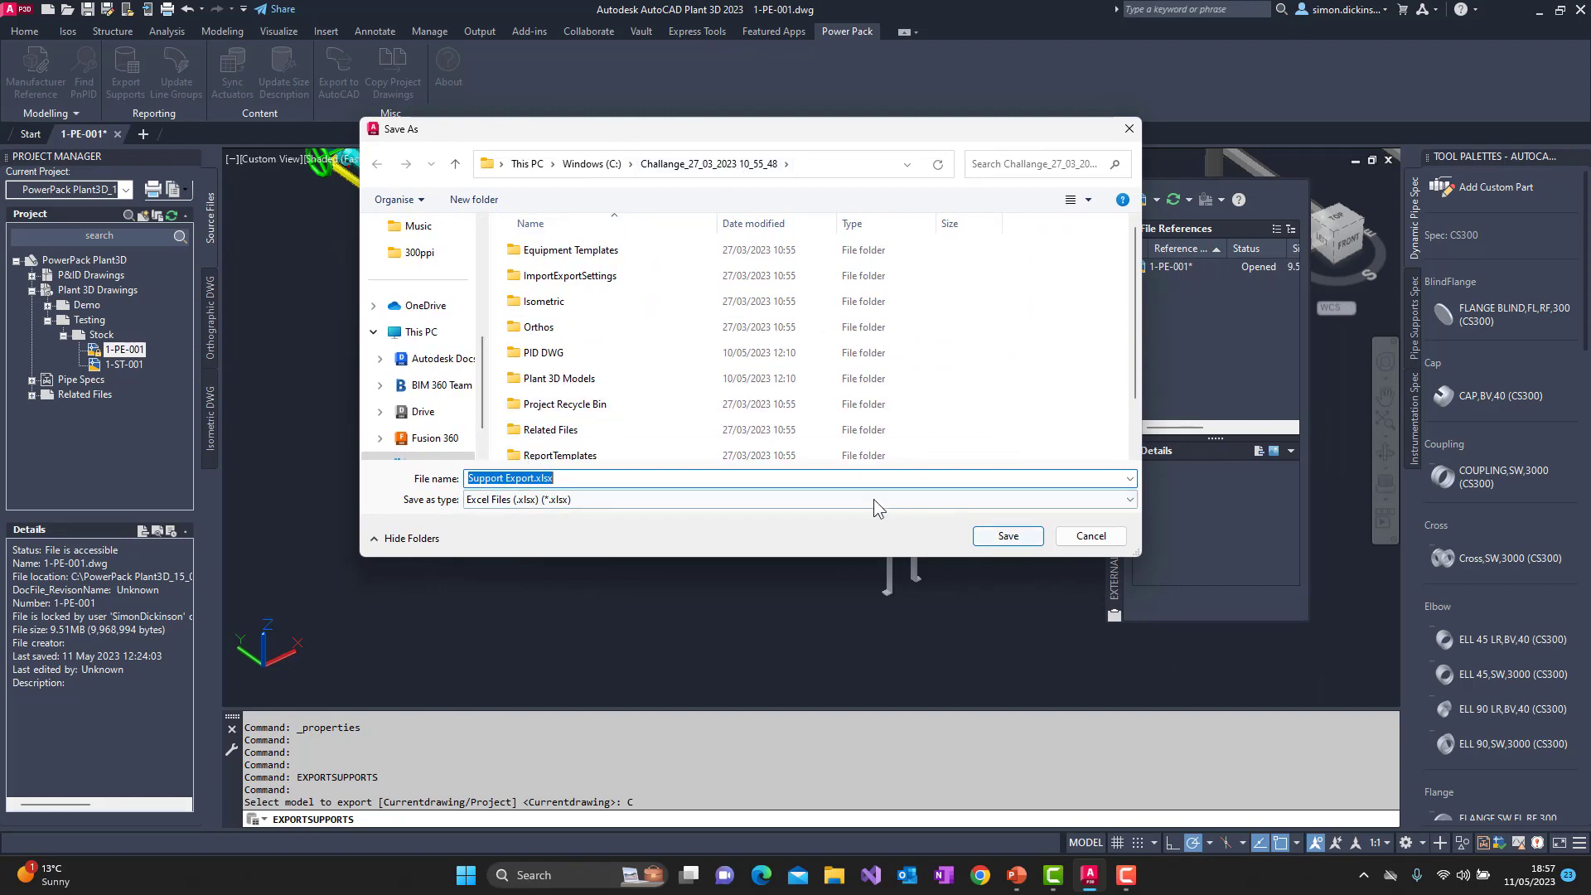
pyautogui.click(613, 165)
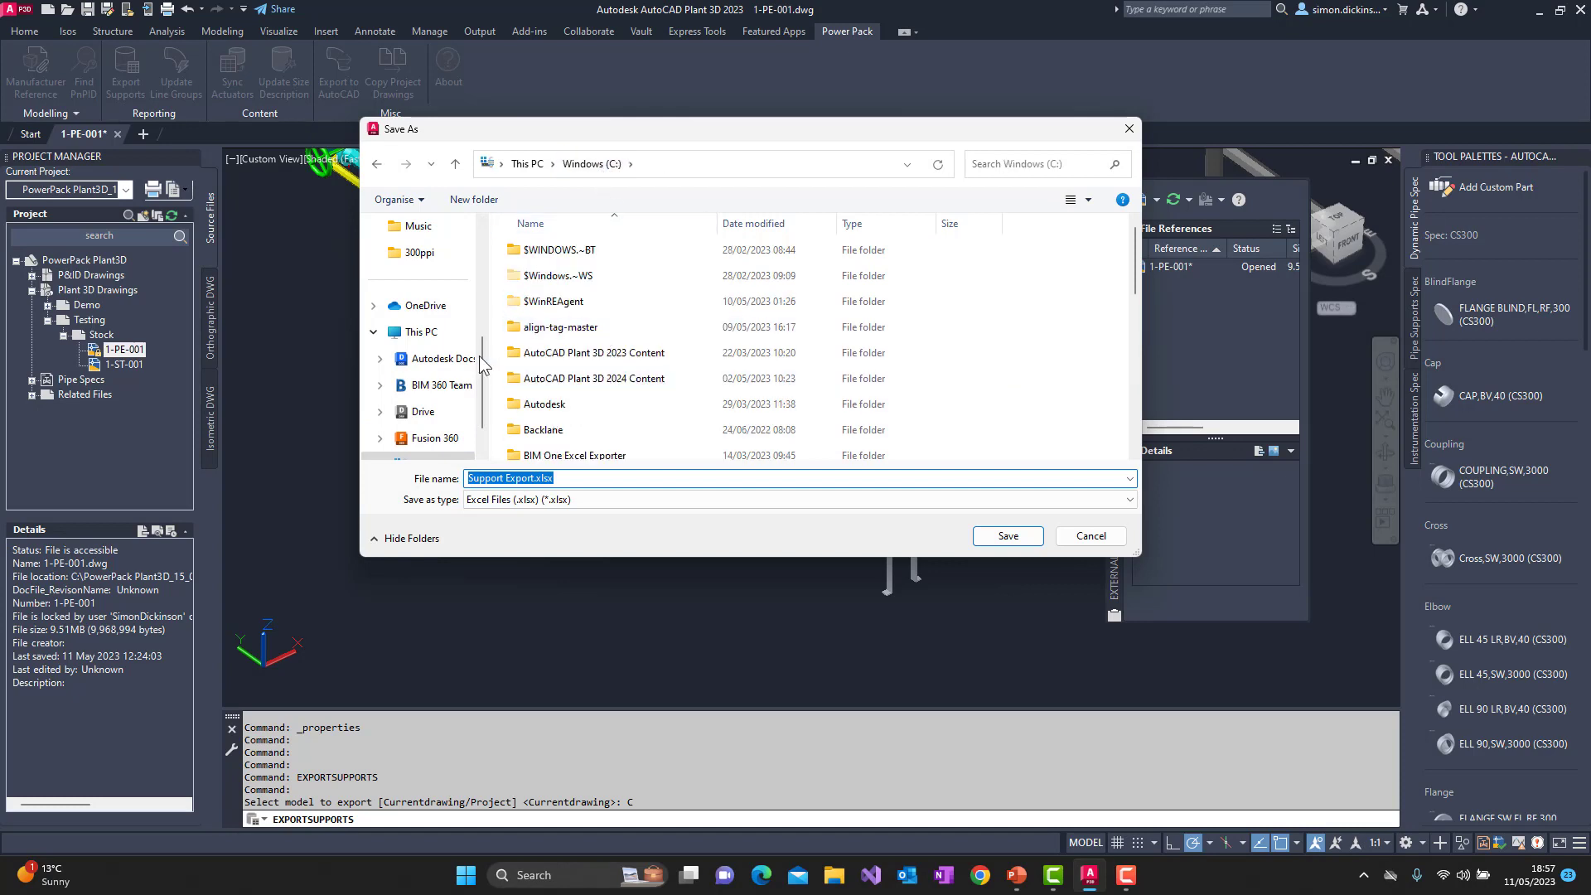
pyautogui.scroll(3, 447, 388)
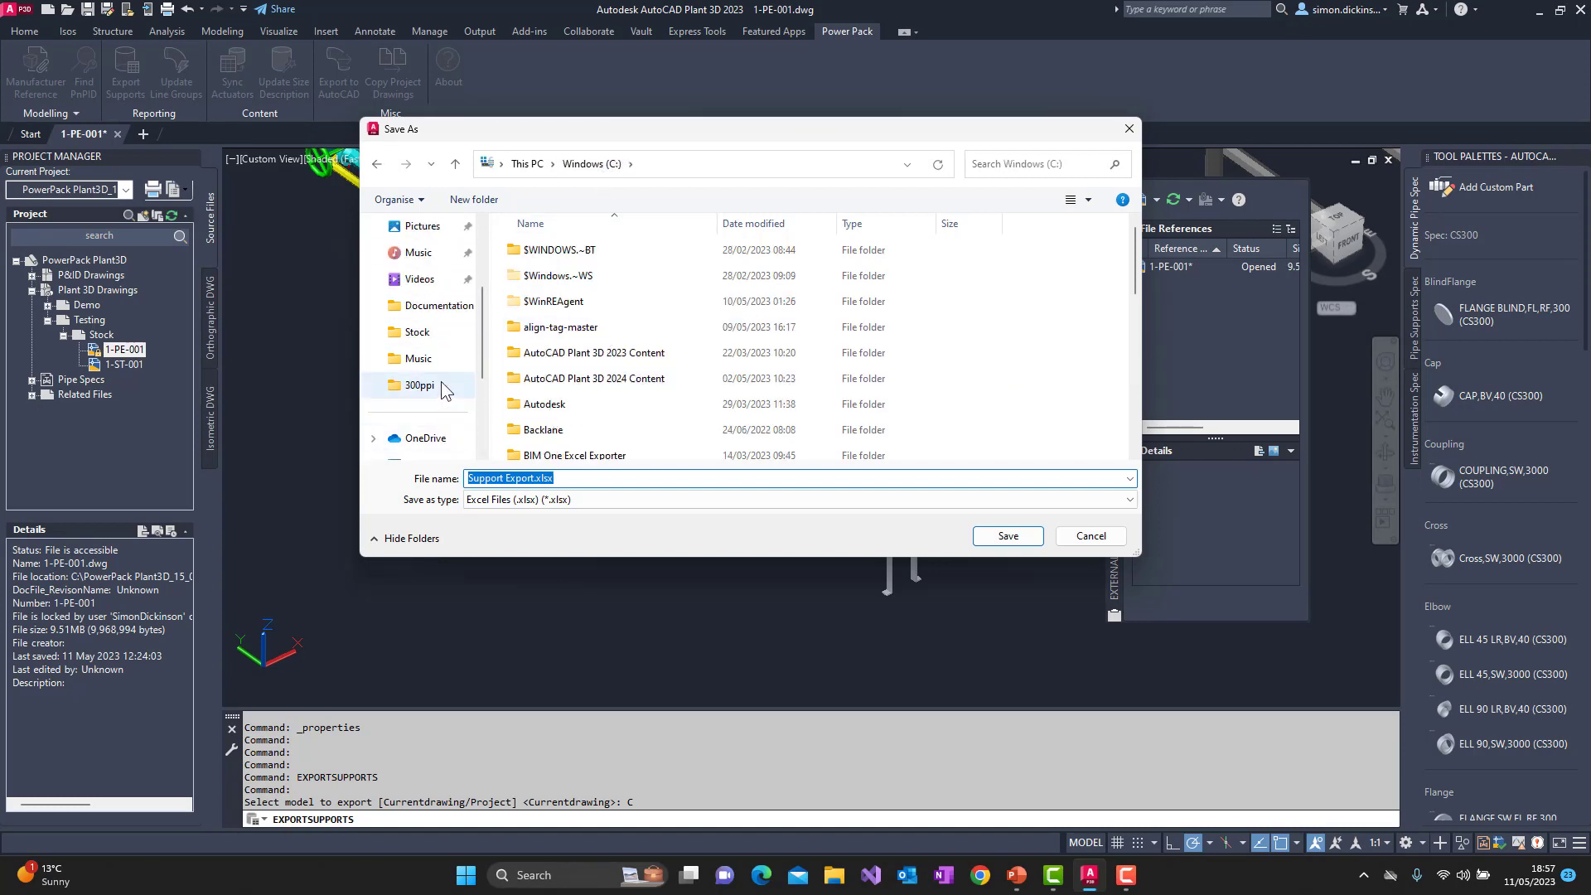
pyautogui.scroll(3, 445, 389)
pyautogui.click(421, 305)
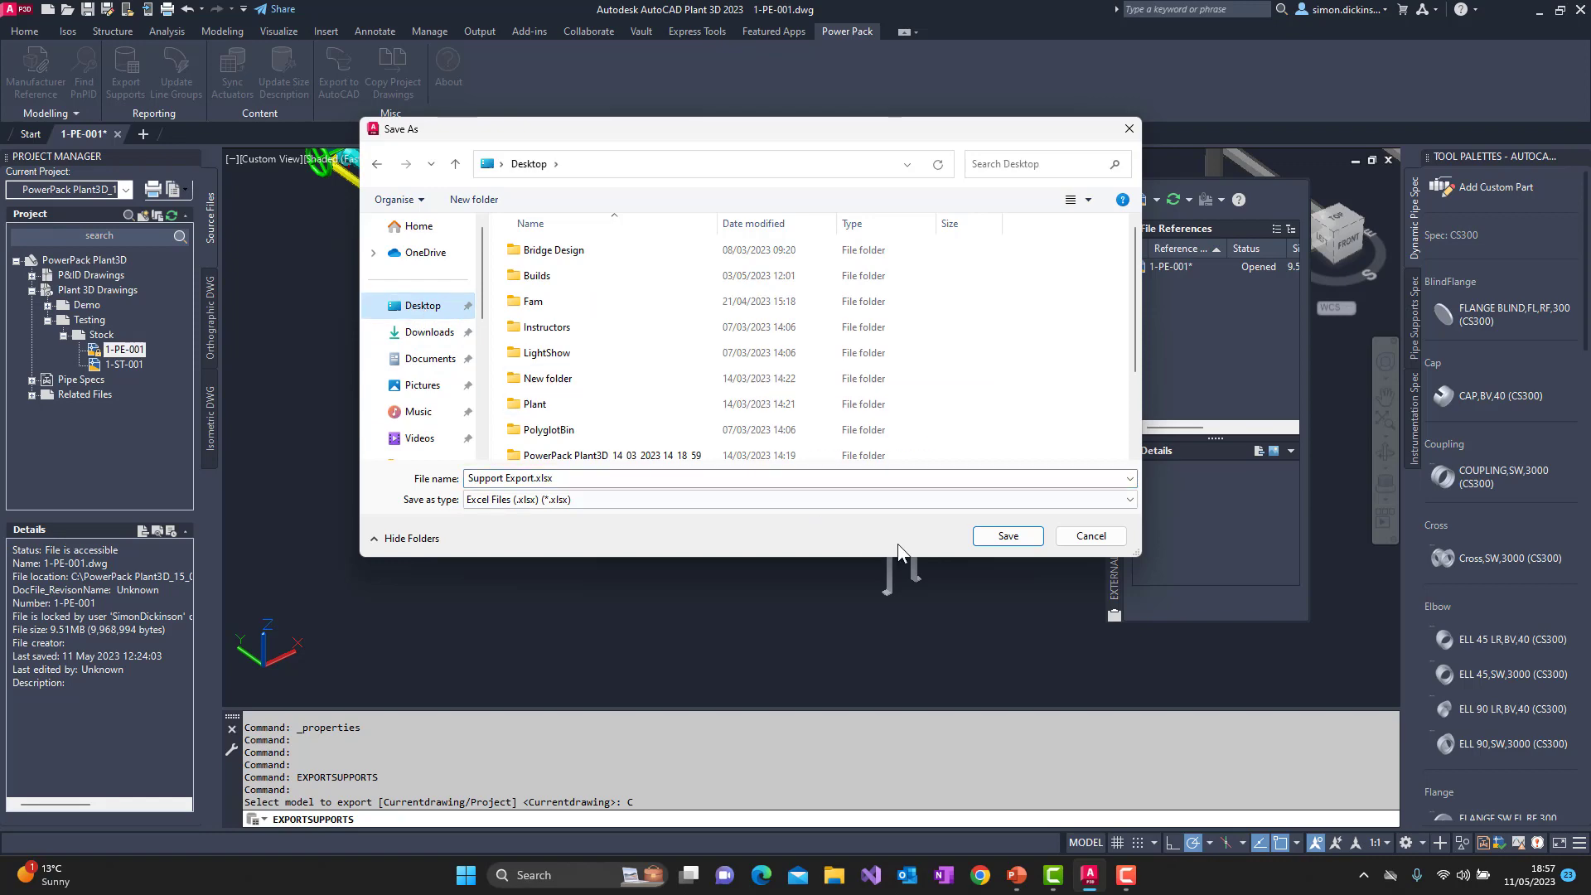
pyautogui.click(1005, 537)
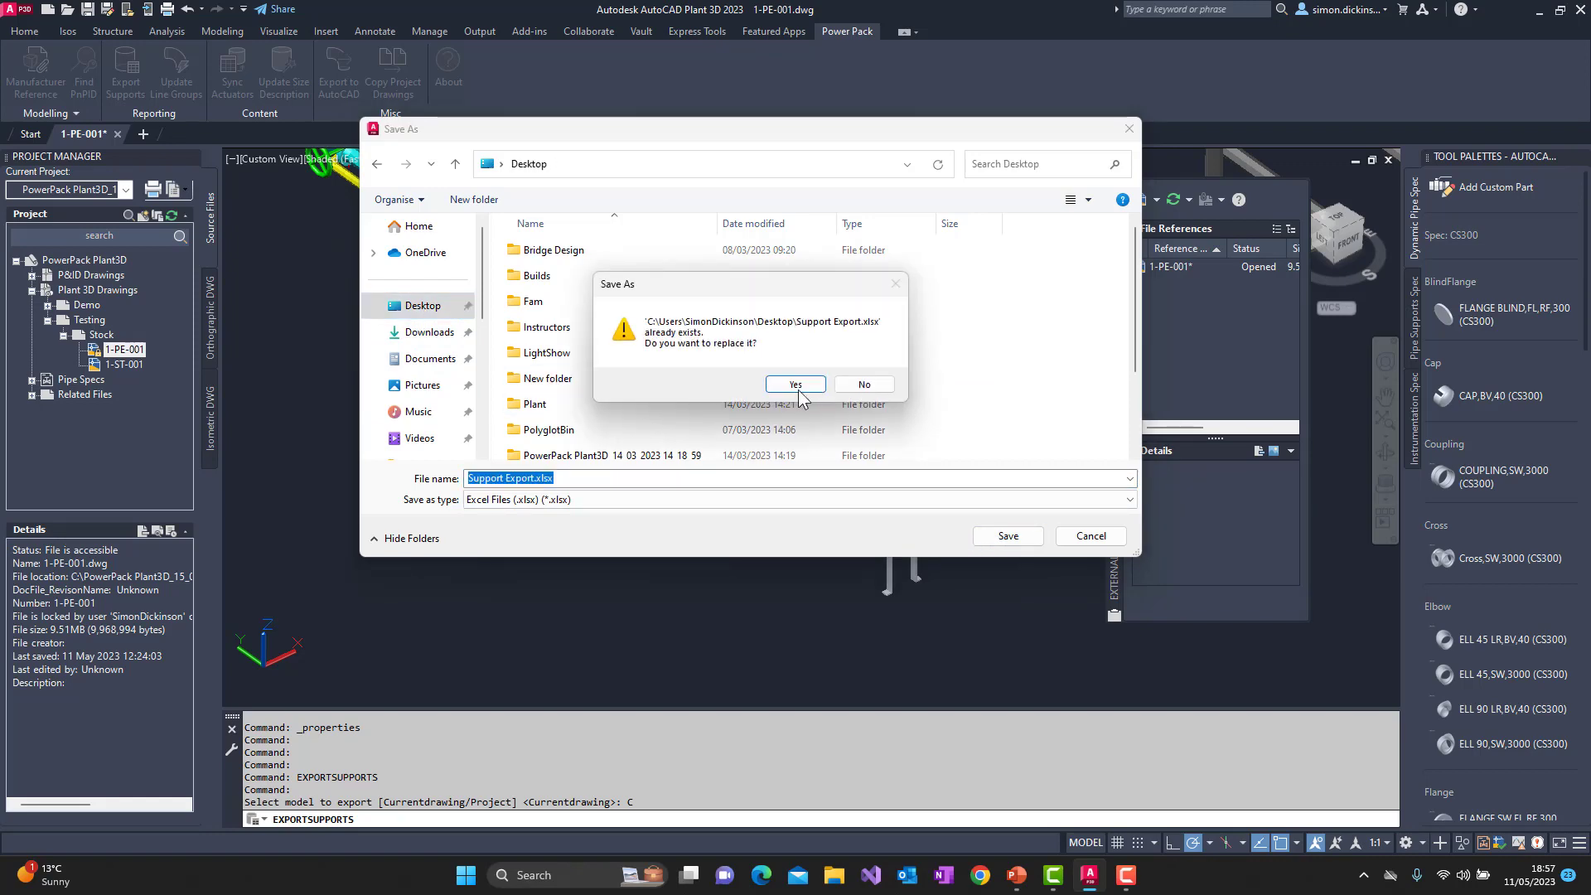
pyautogui.click(795, 385)
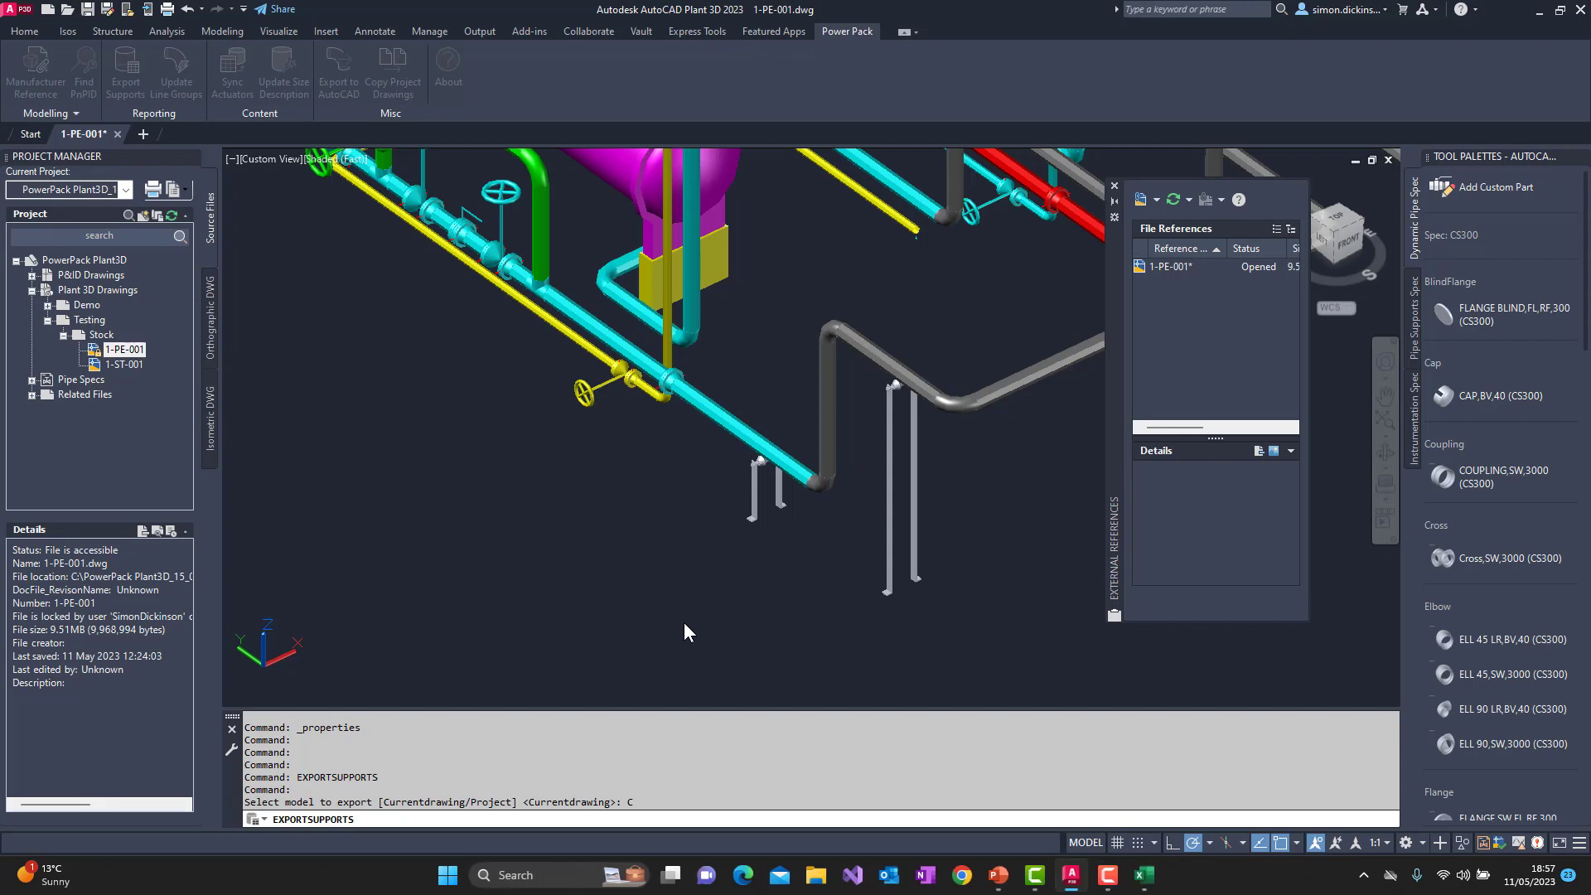
# Step: Review the CSGH008 and CSGR007 sheets' dimension legends in maximized Excel, then close Excel
pyautogui.click(1145, 877)
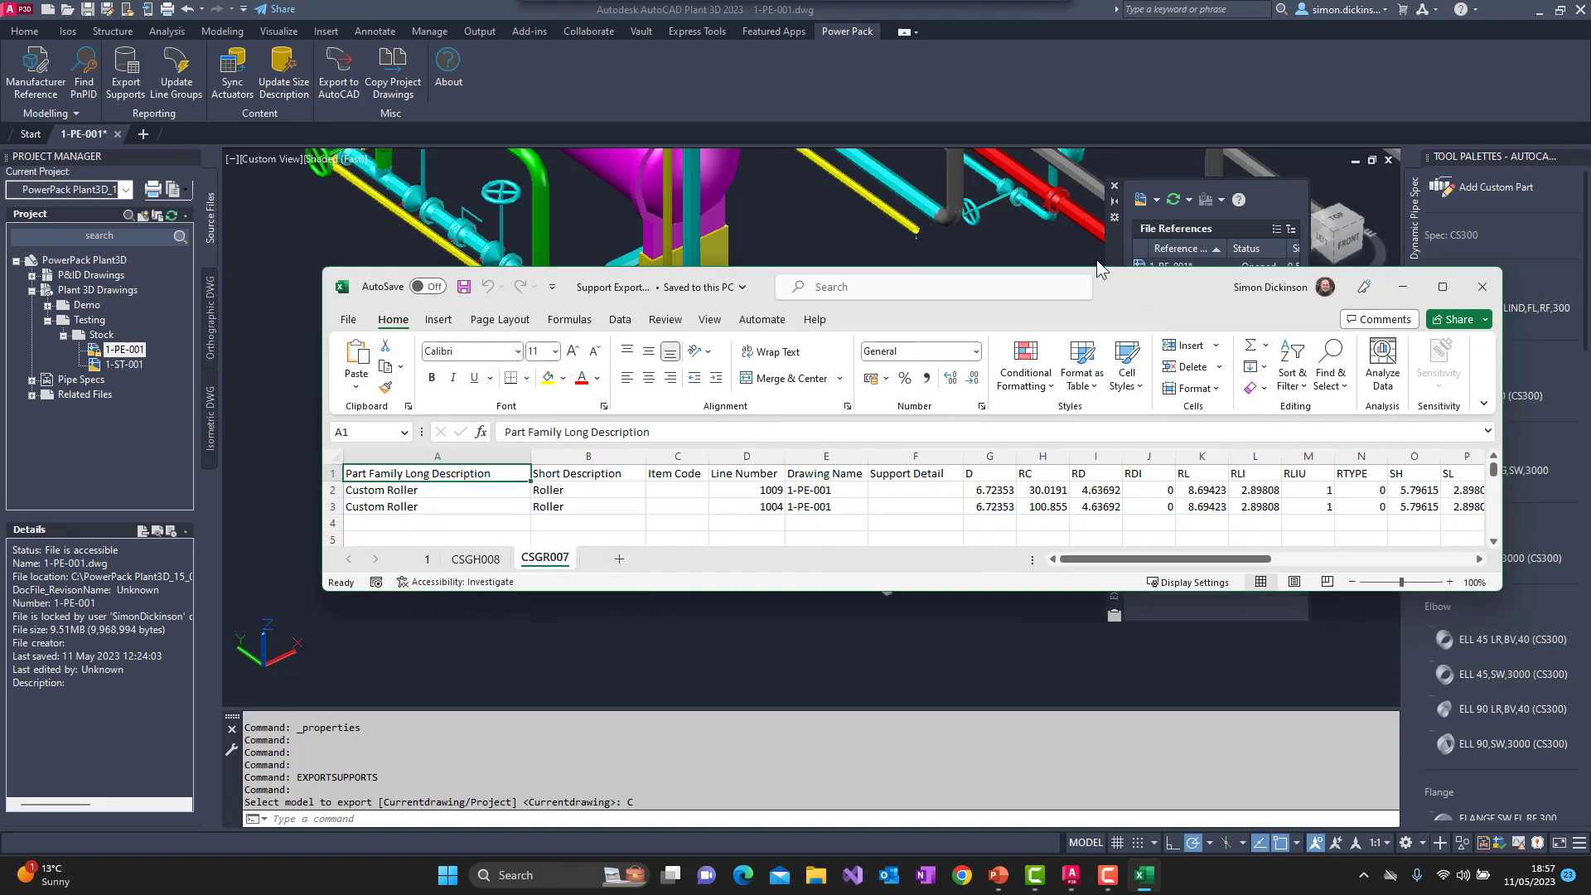
pyautogui.moveTo(1096, 260); pyautogui.dragTo(1012, 209)
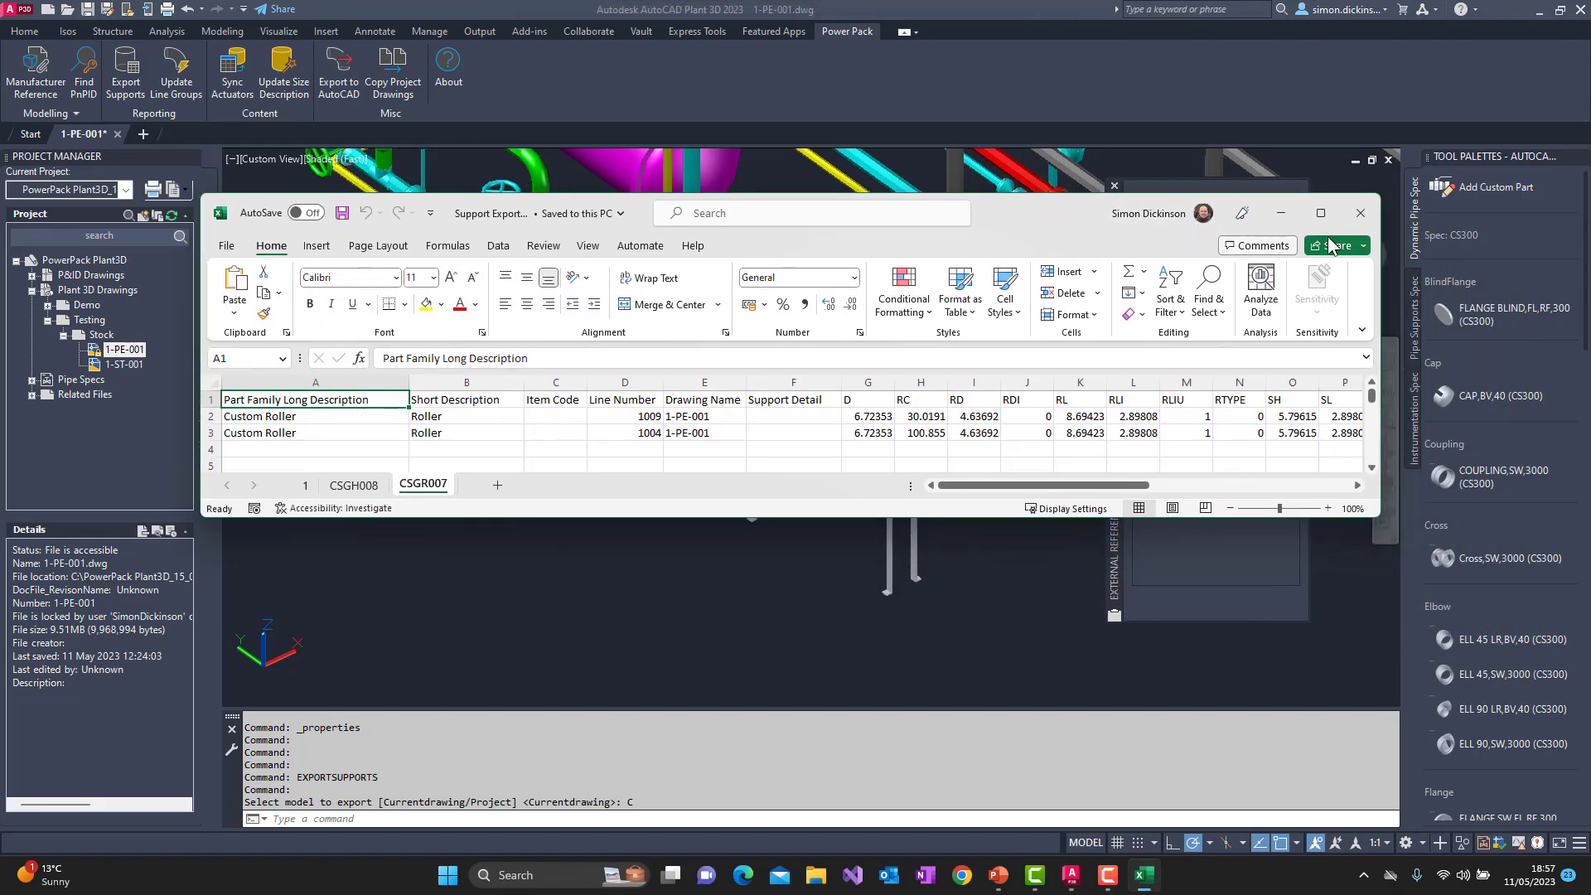
pyautogui.click(1320, 213)
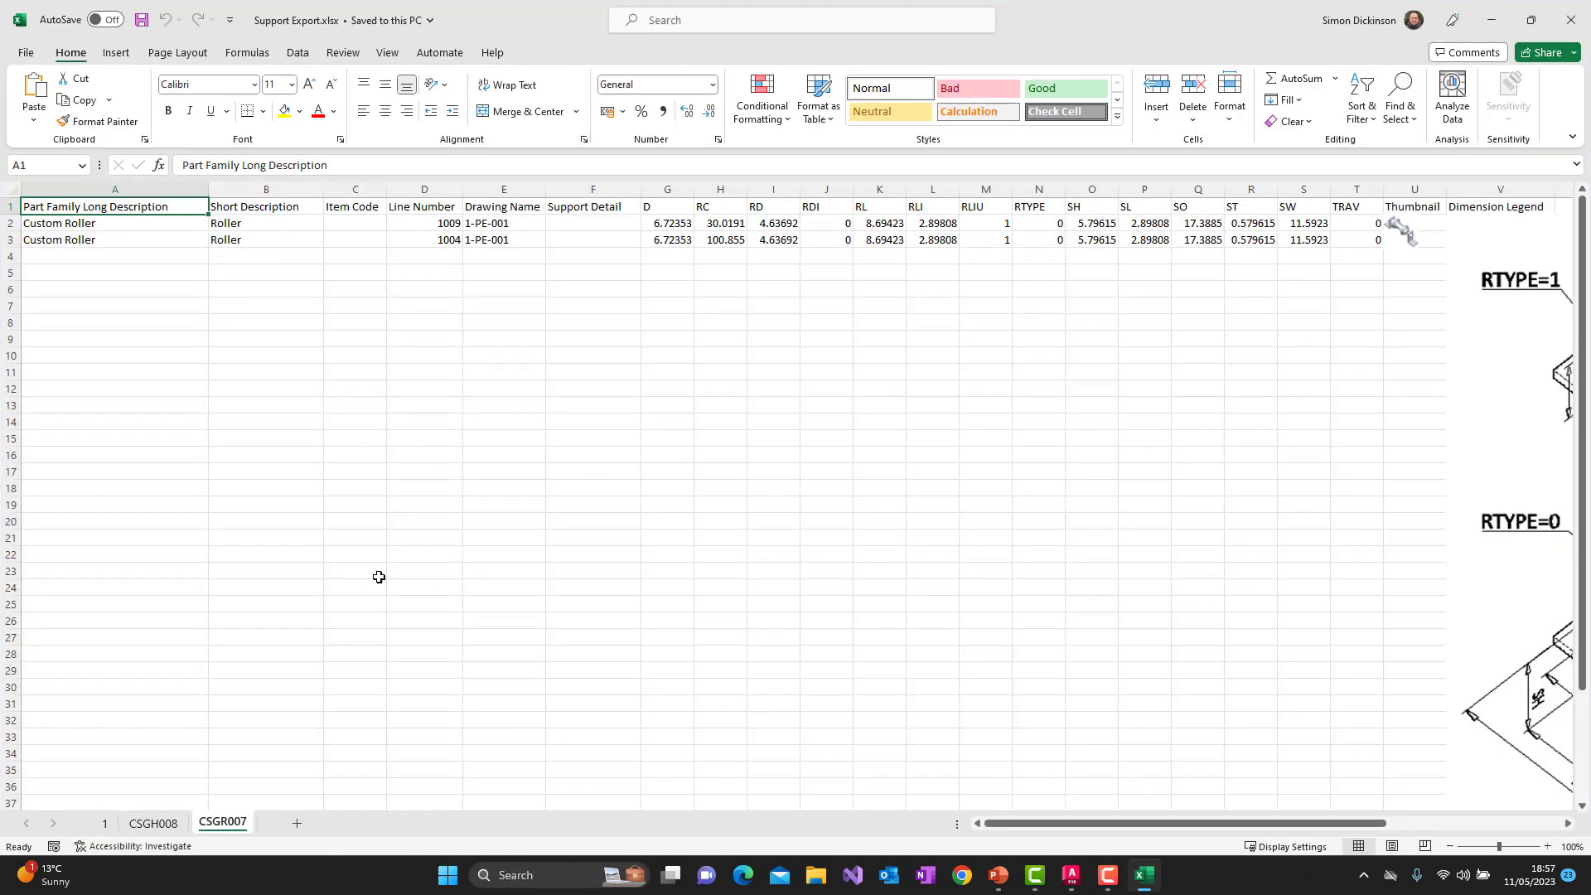
pyautogui.click(157, 823)
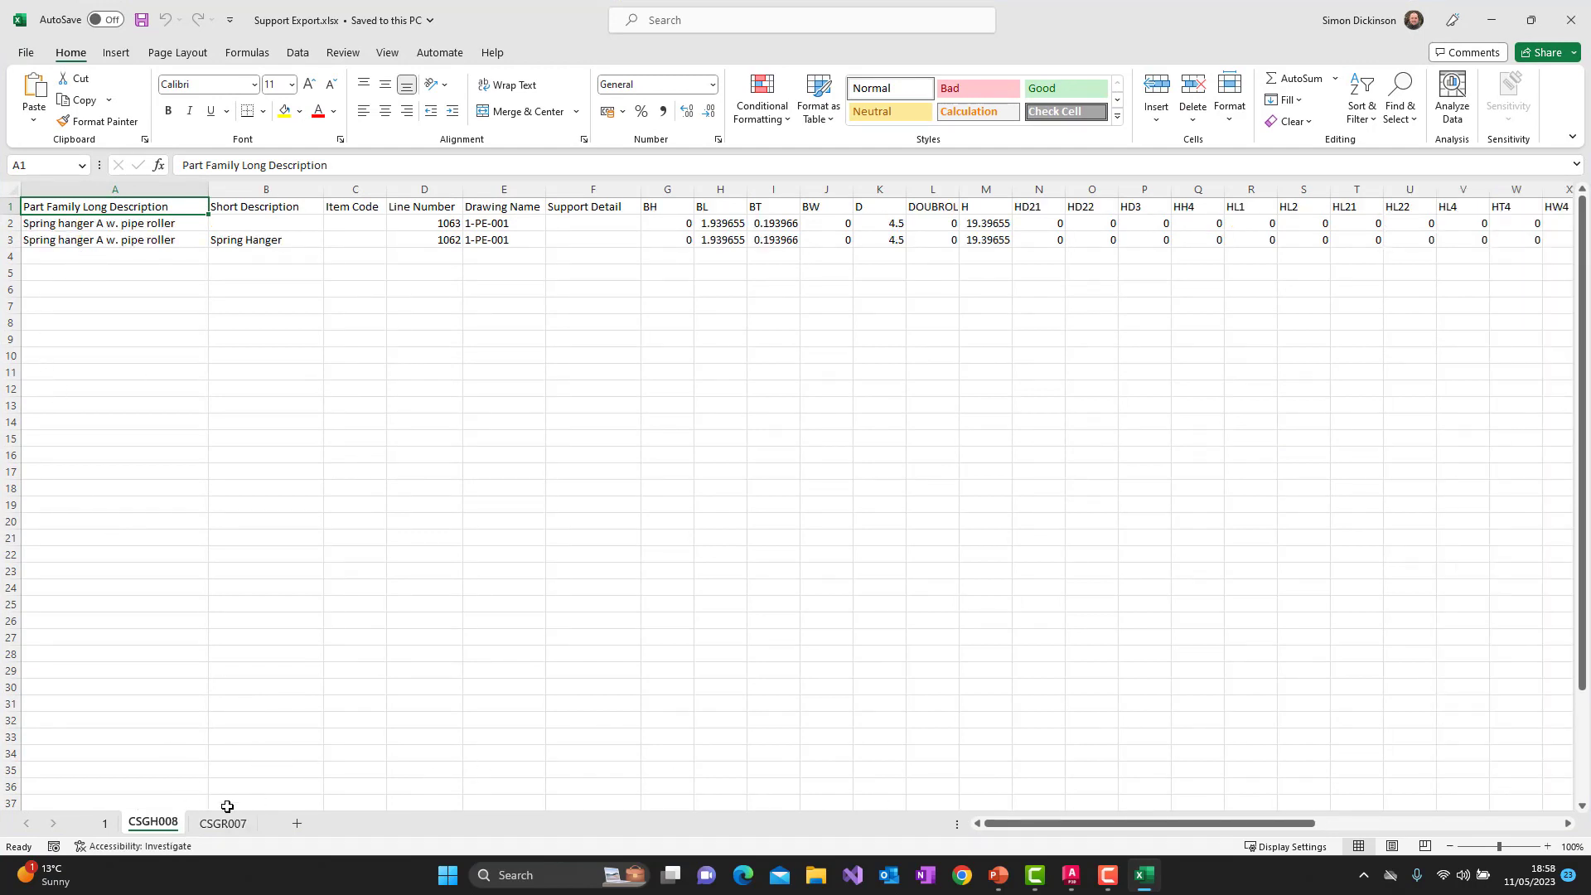
pyautogui.moveTo(1064, 822); pyautogui.dragTo(1297, 804)
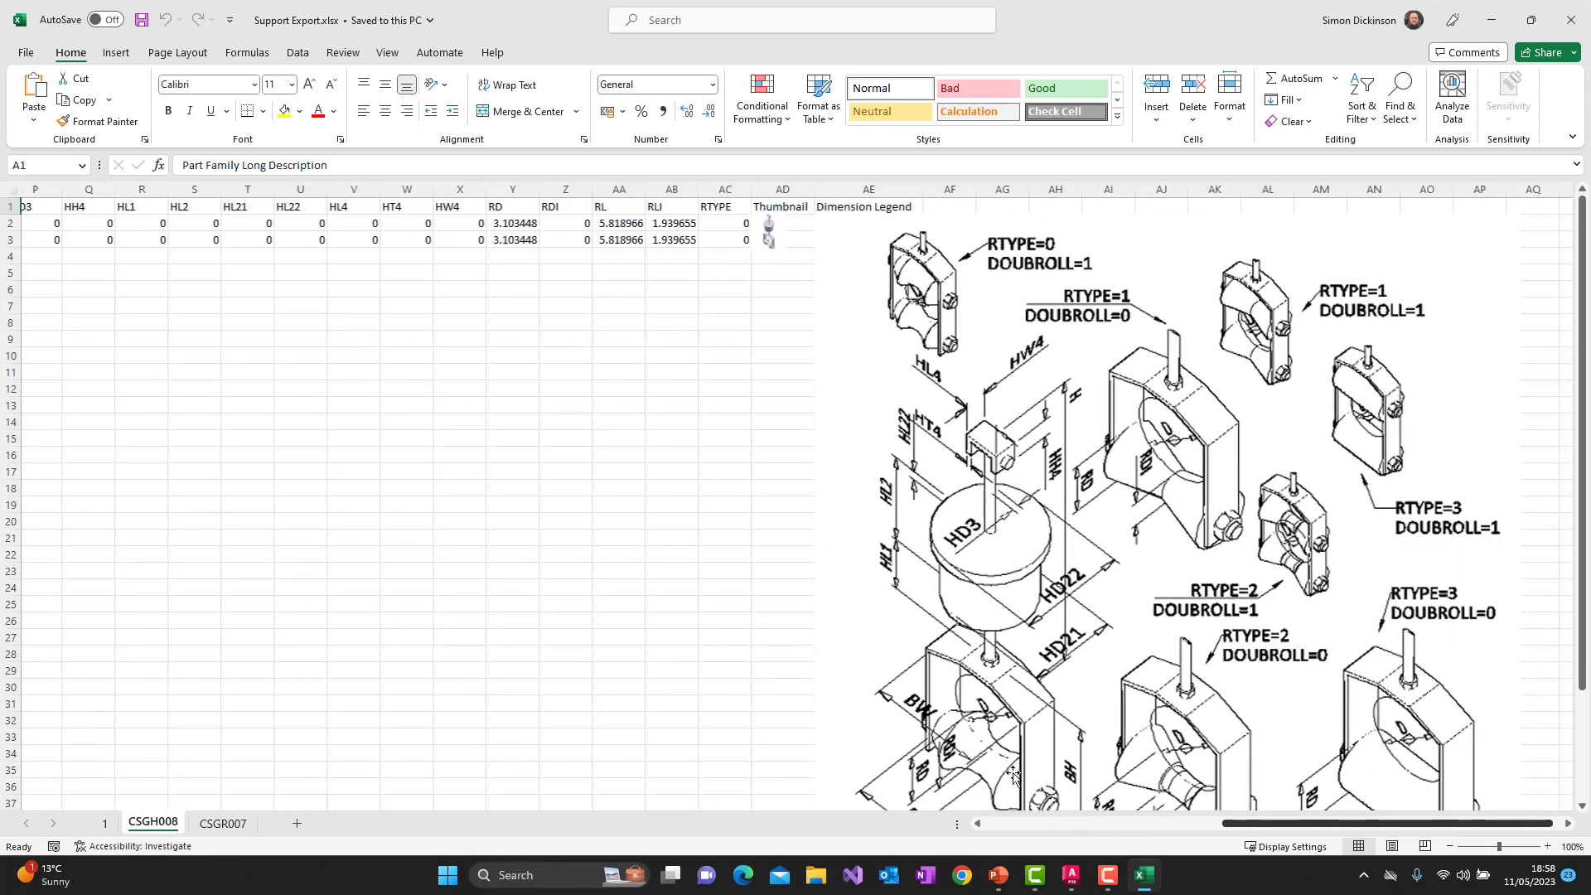
pyautogui.click(238, 825)
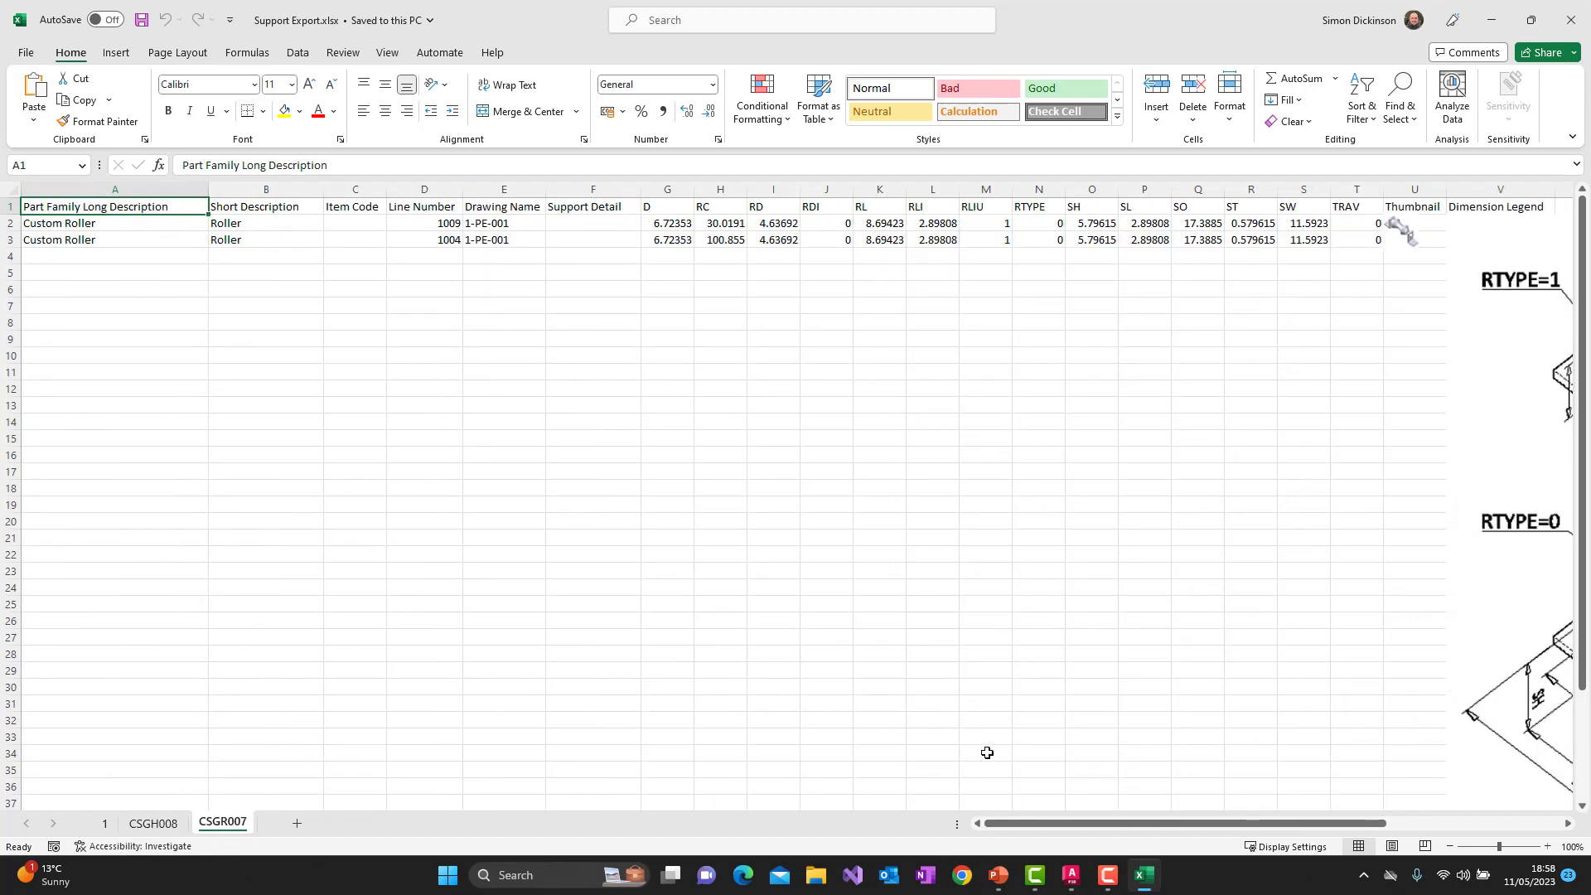
pyautogui.moveTo(1086, 825); pyautogui.dragTo(1268, 799)
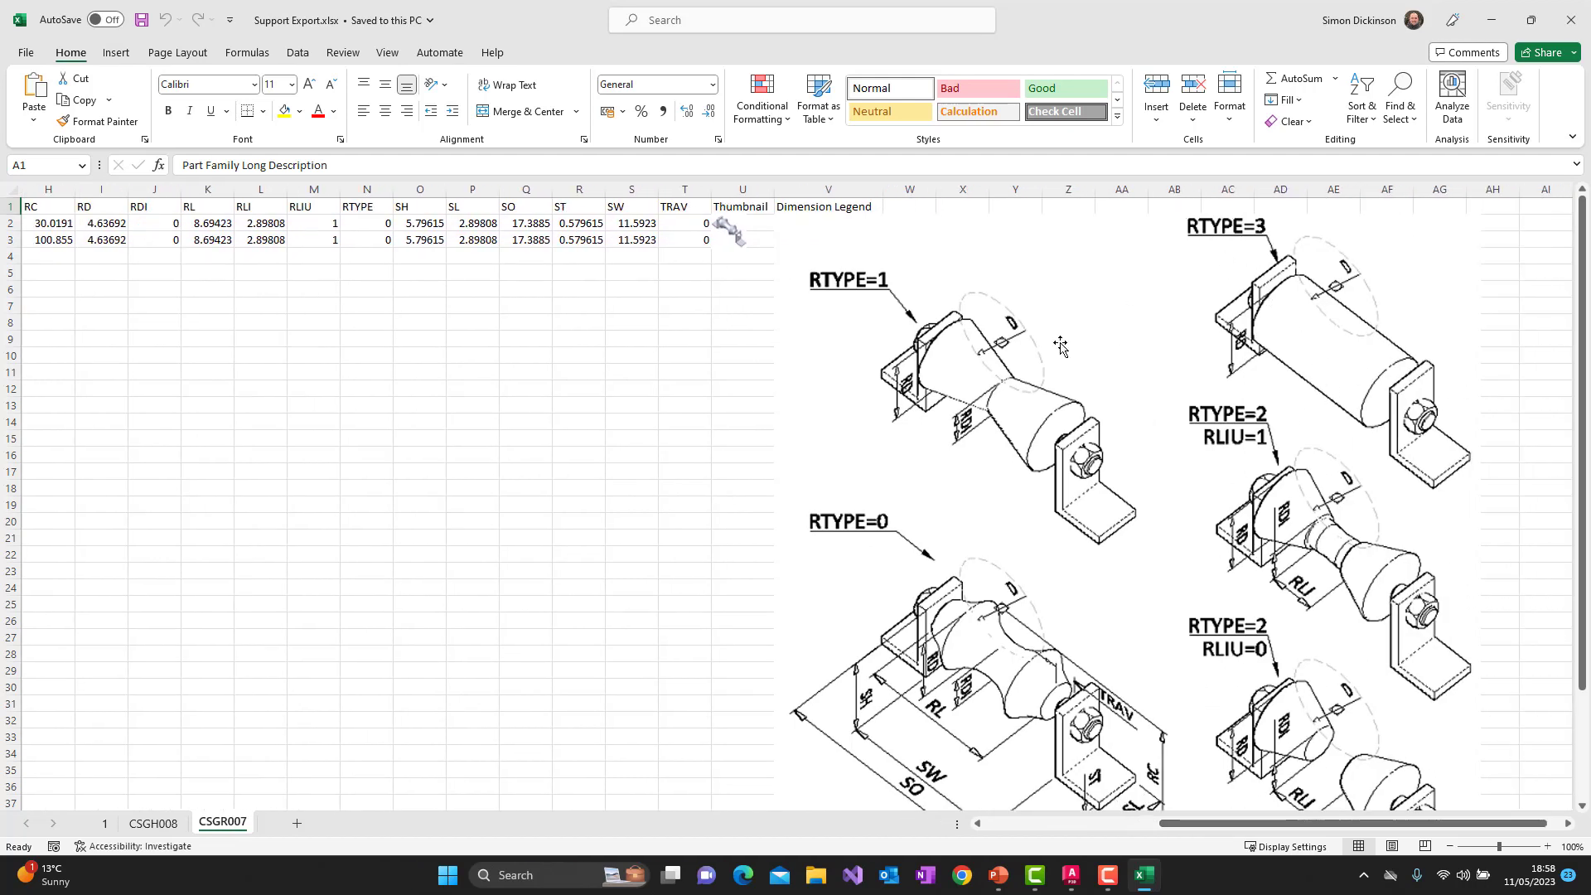
pyautogui.moveTo(1325, 824); pyautogui.dragTo(1150, 829)
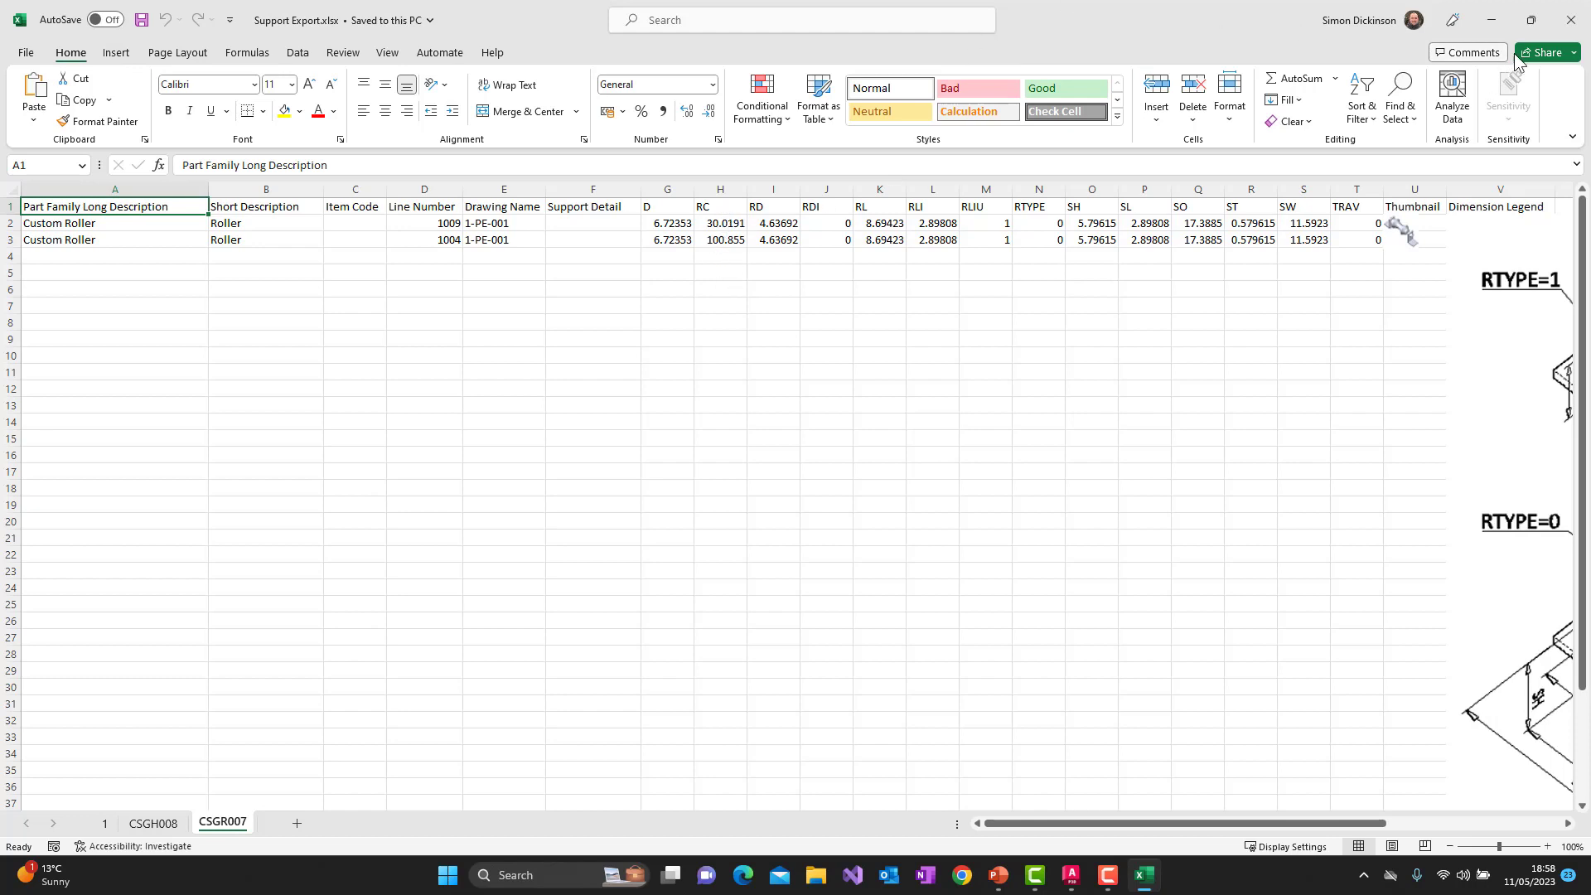
pyautogui.click(1568, 22)
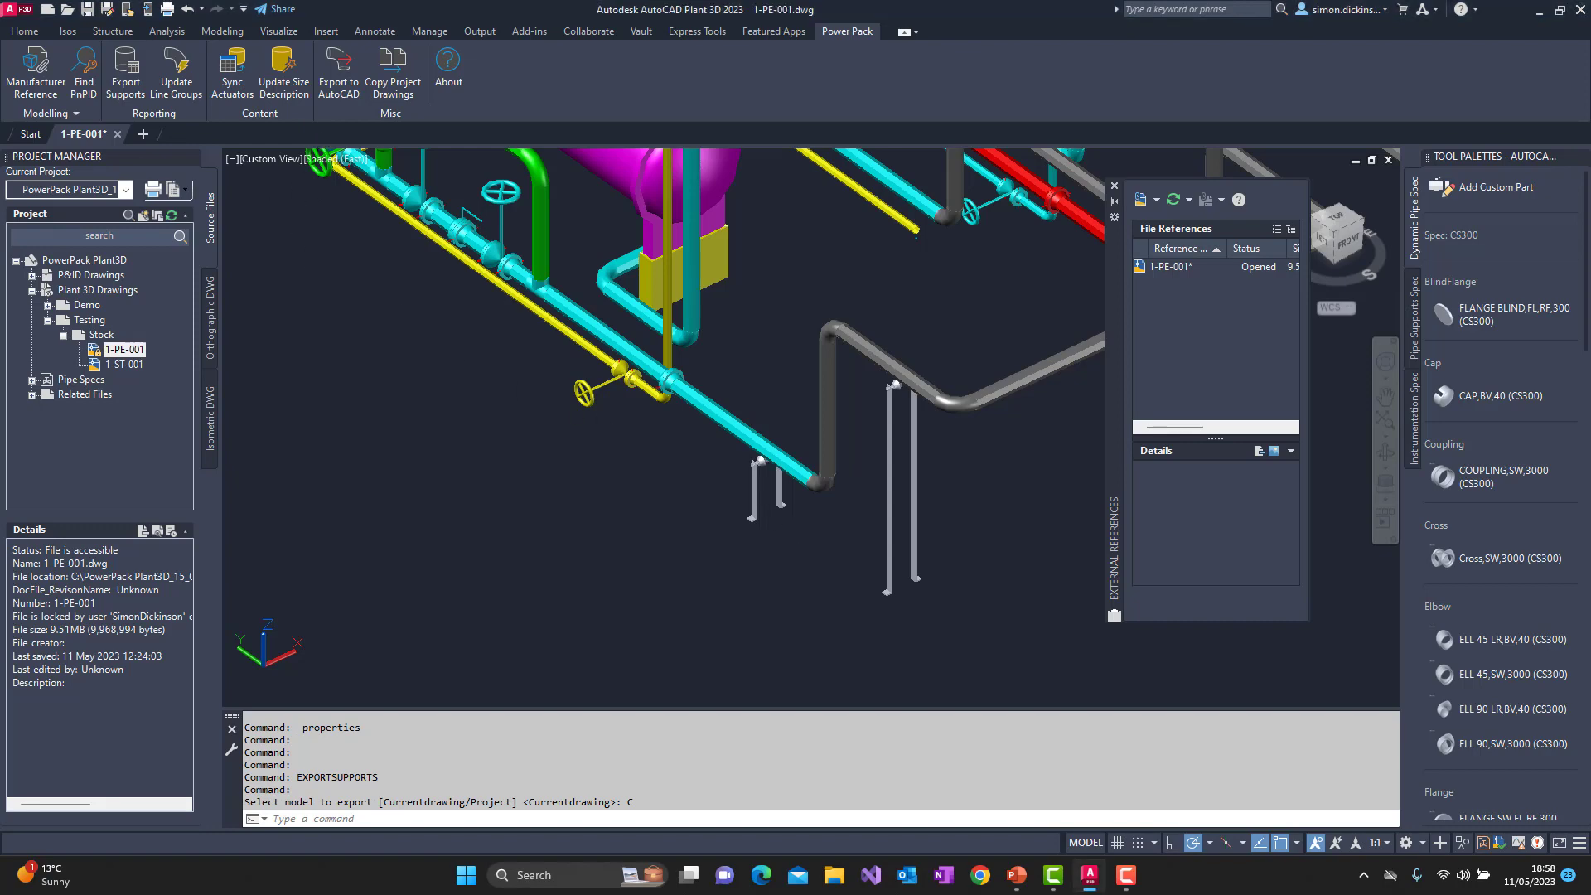
# Step: Zoom out to the whole plant and open the Manufacturer Reference Manager
pyautogui.moveTo(550, 533); pyautogui.dragTo(632, 416, button='middle')
pyautogui.press('Escape')
pyautogui.scroll(-5, 558, 487)
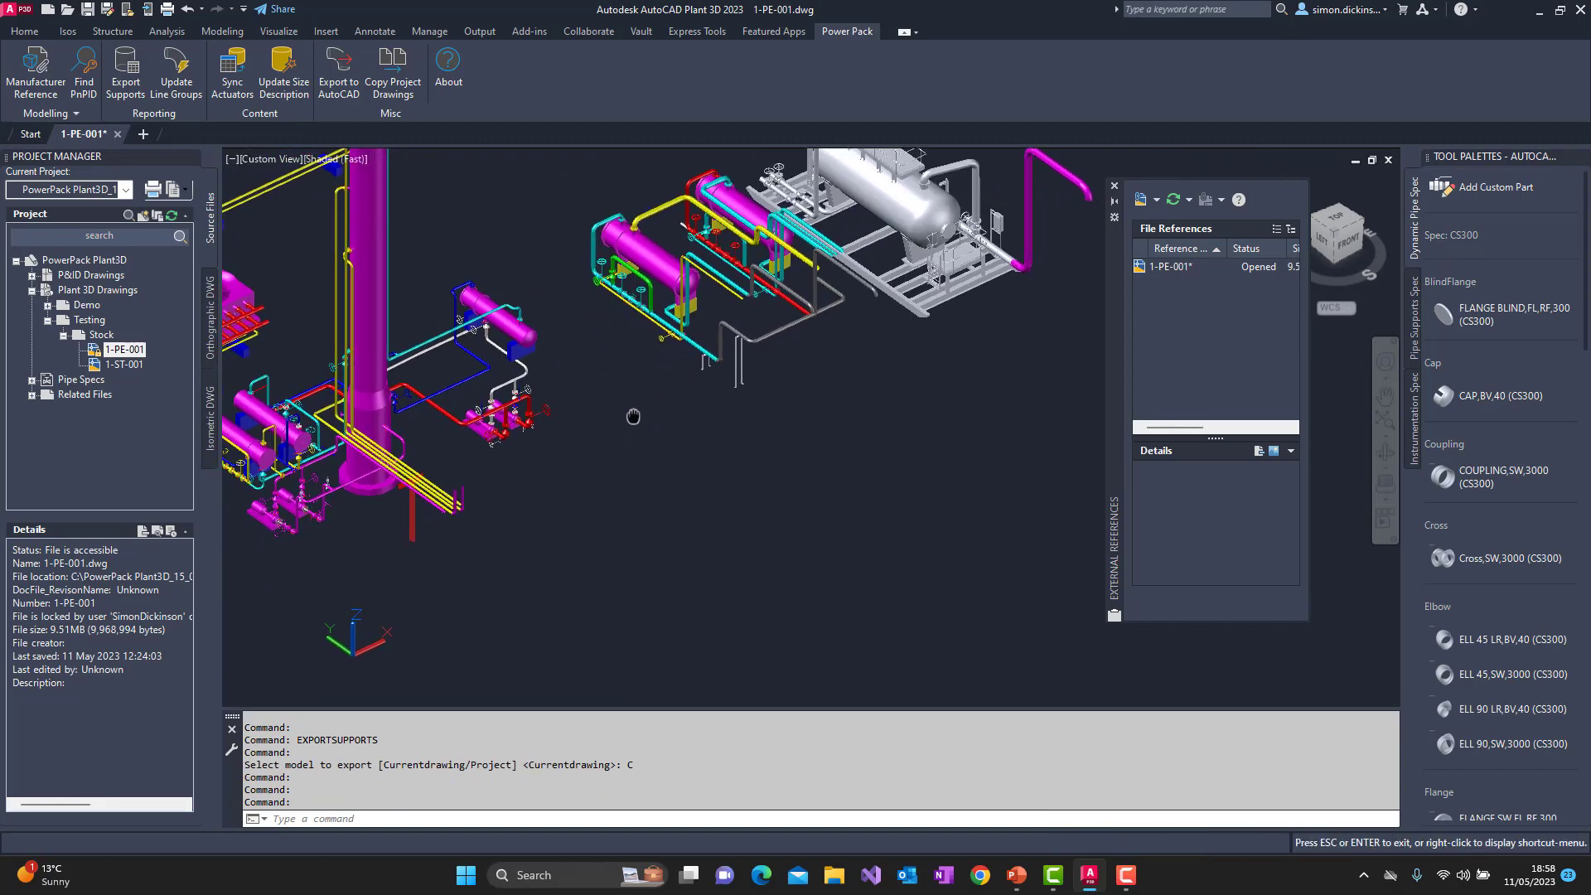
pyautogui.click(38, 88)
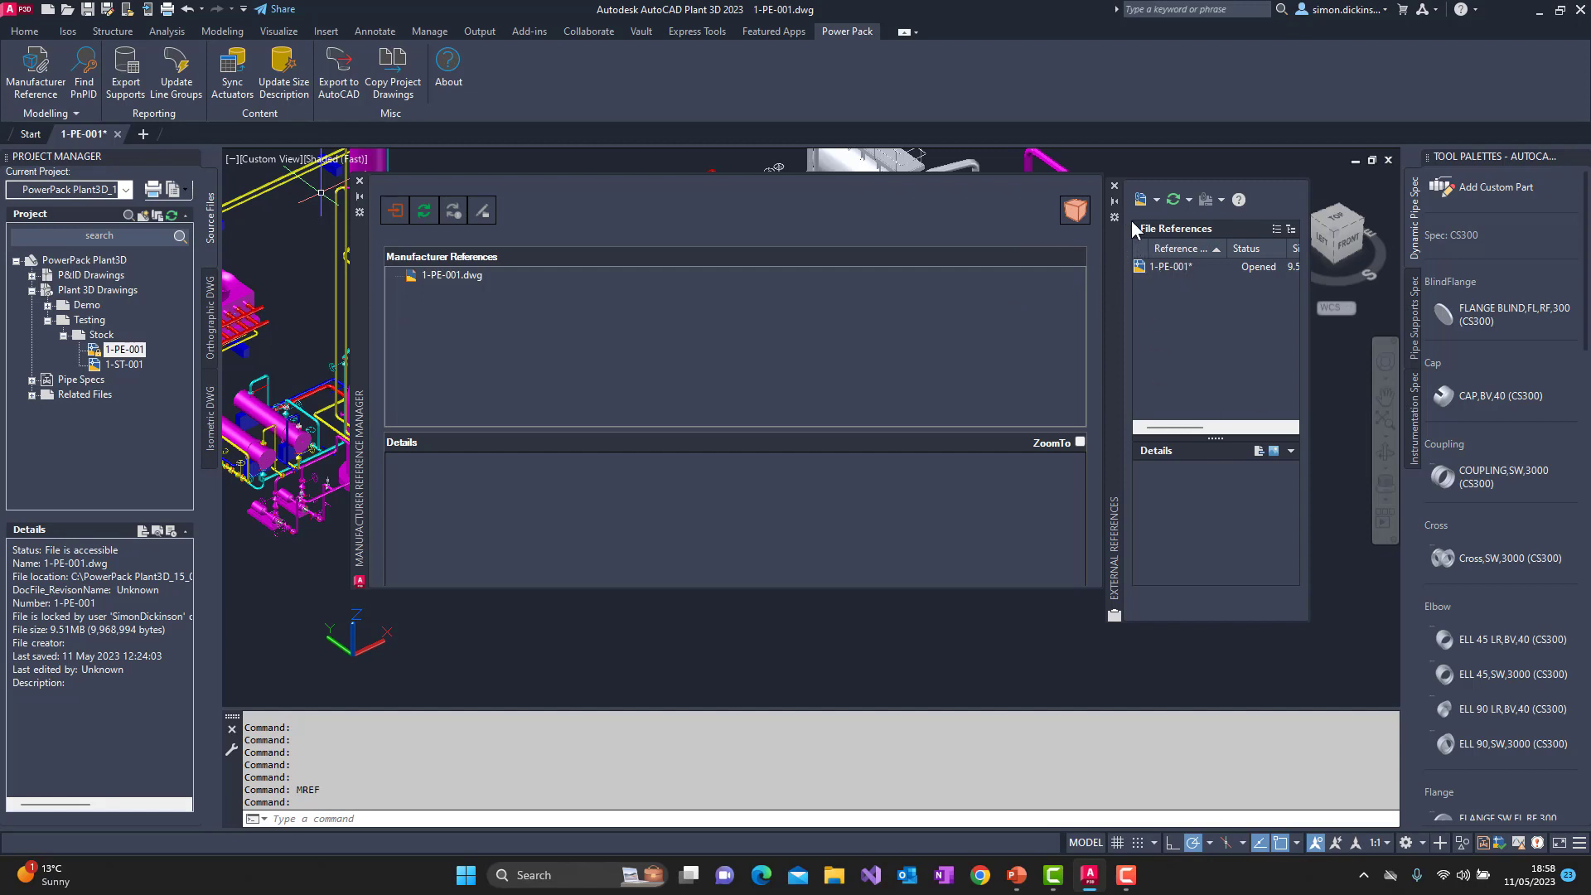
# Step: Close the External References palette and start an Inventor-file import in the Manufacturer Reference Manager
pyautogui.click(1115, 184)
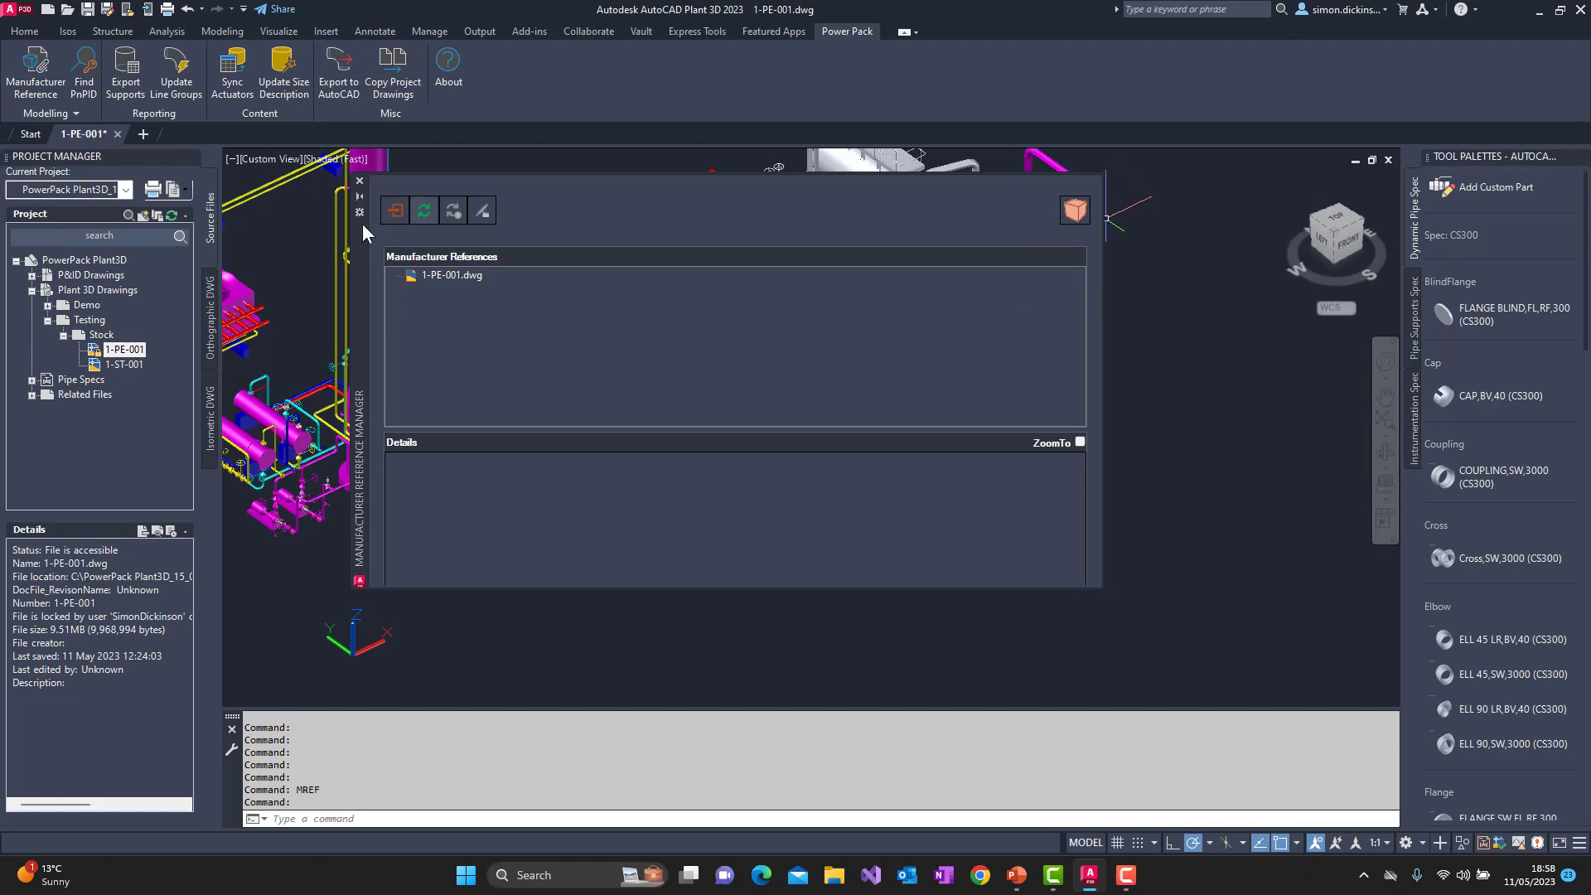
pyautogui.moveTo(362, 275); pyautogui.dragTo(585, 331)
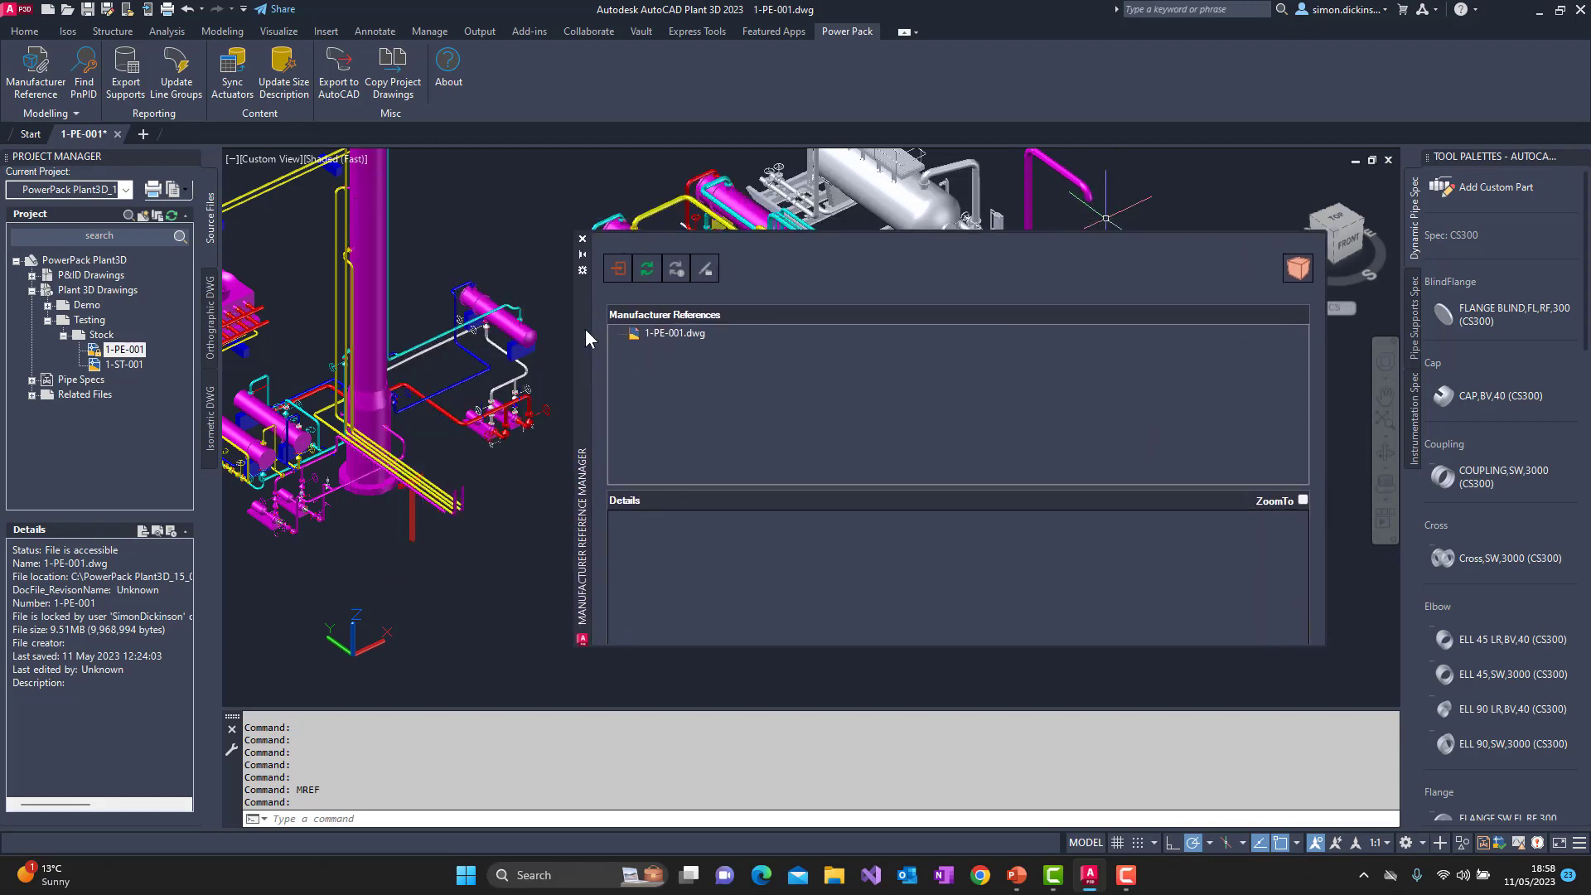
pyautogui.click(613, 268)
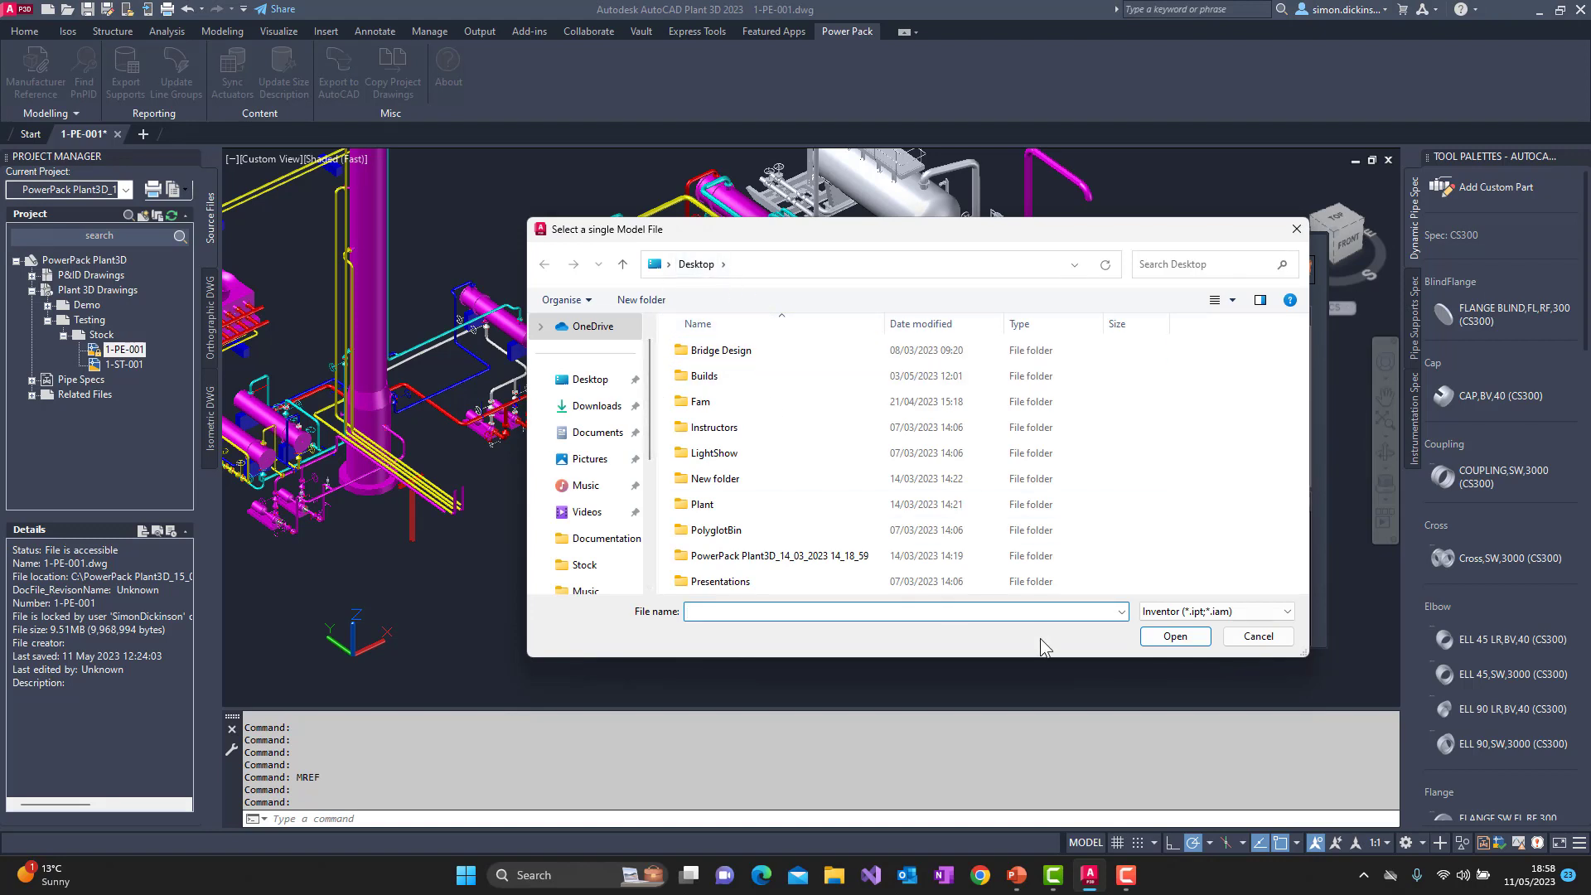
pyautogui.click(1280, 613)
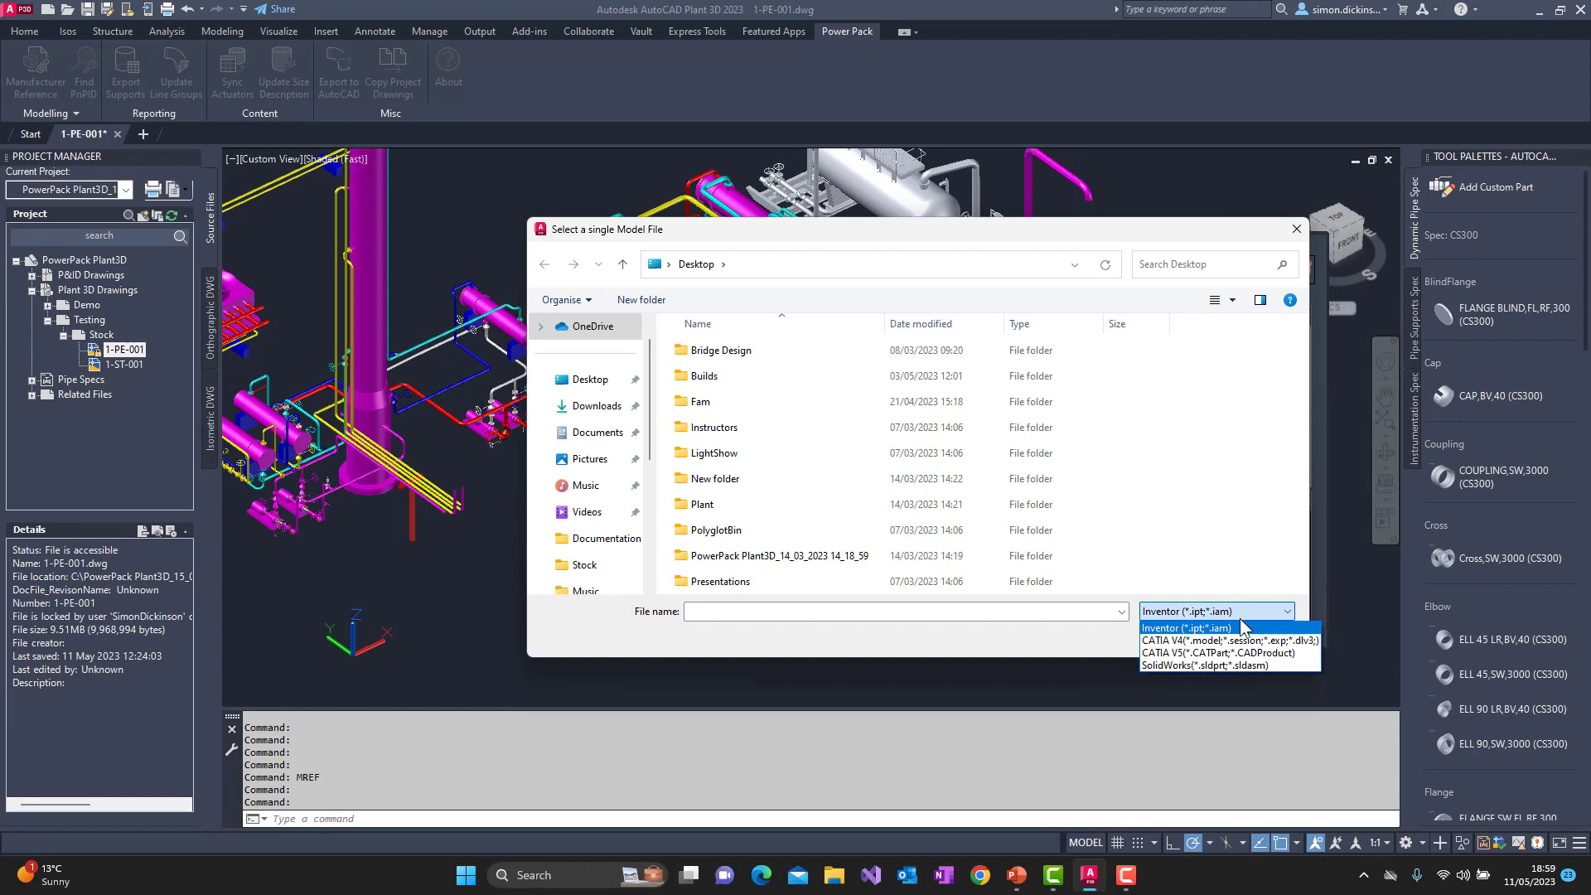
pyautogui.click(1176, 627)
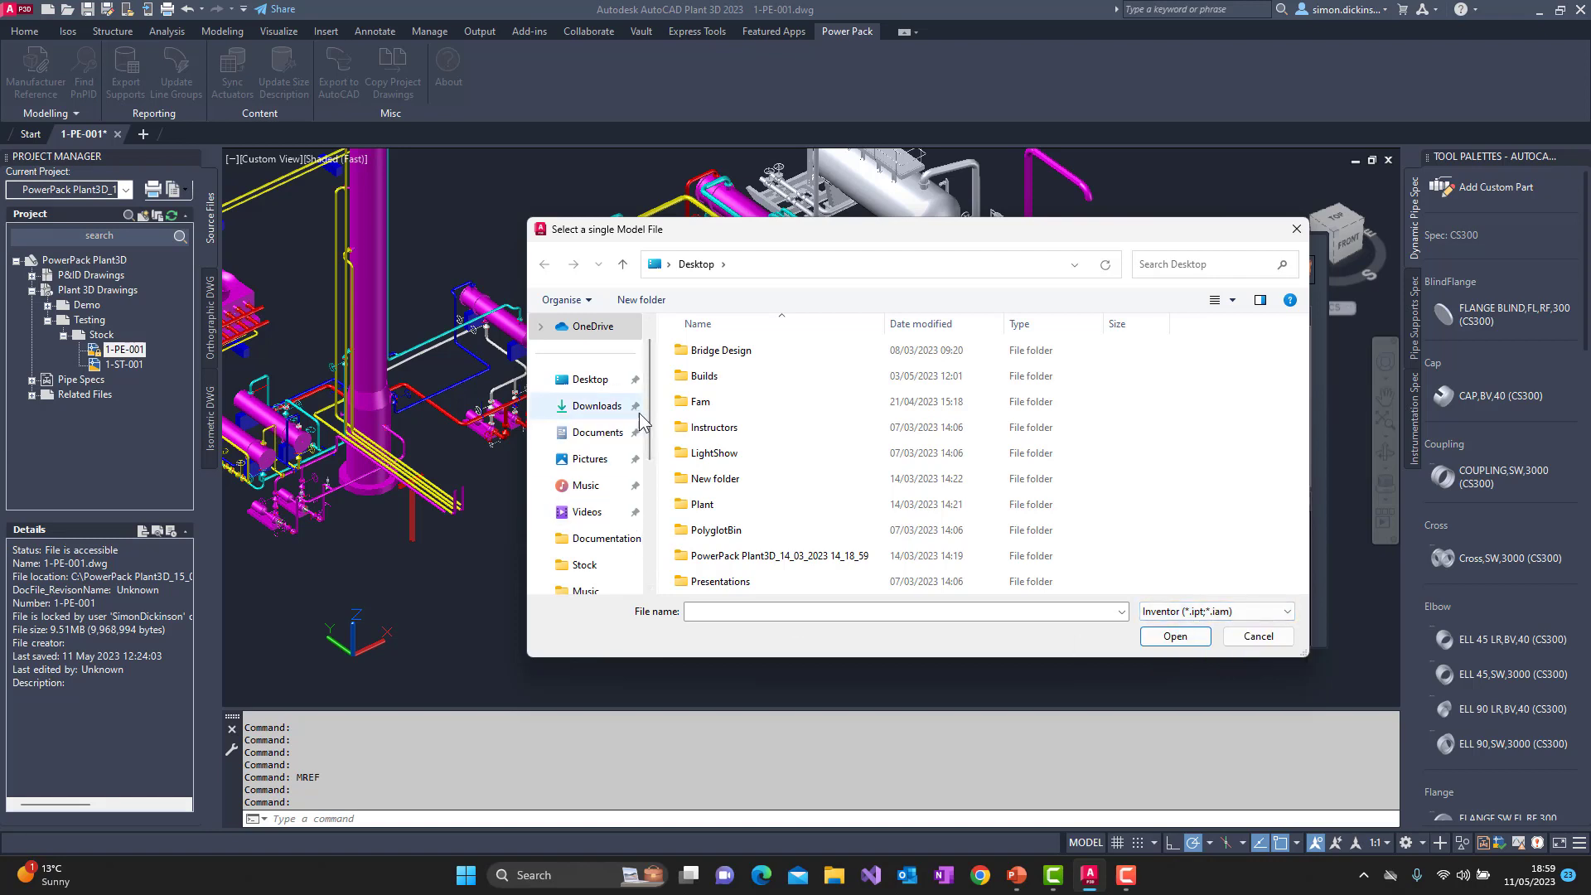
# Step: Browse to C:\...\Related Files\TESTING and import Boiler Tank Sw.ipt
pyautogui.moveTo(649, 439); pyautogui.dragTo(651, 490)
pyautogui.scroll(-3, 651, 491)
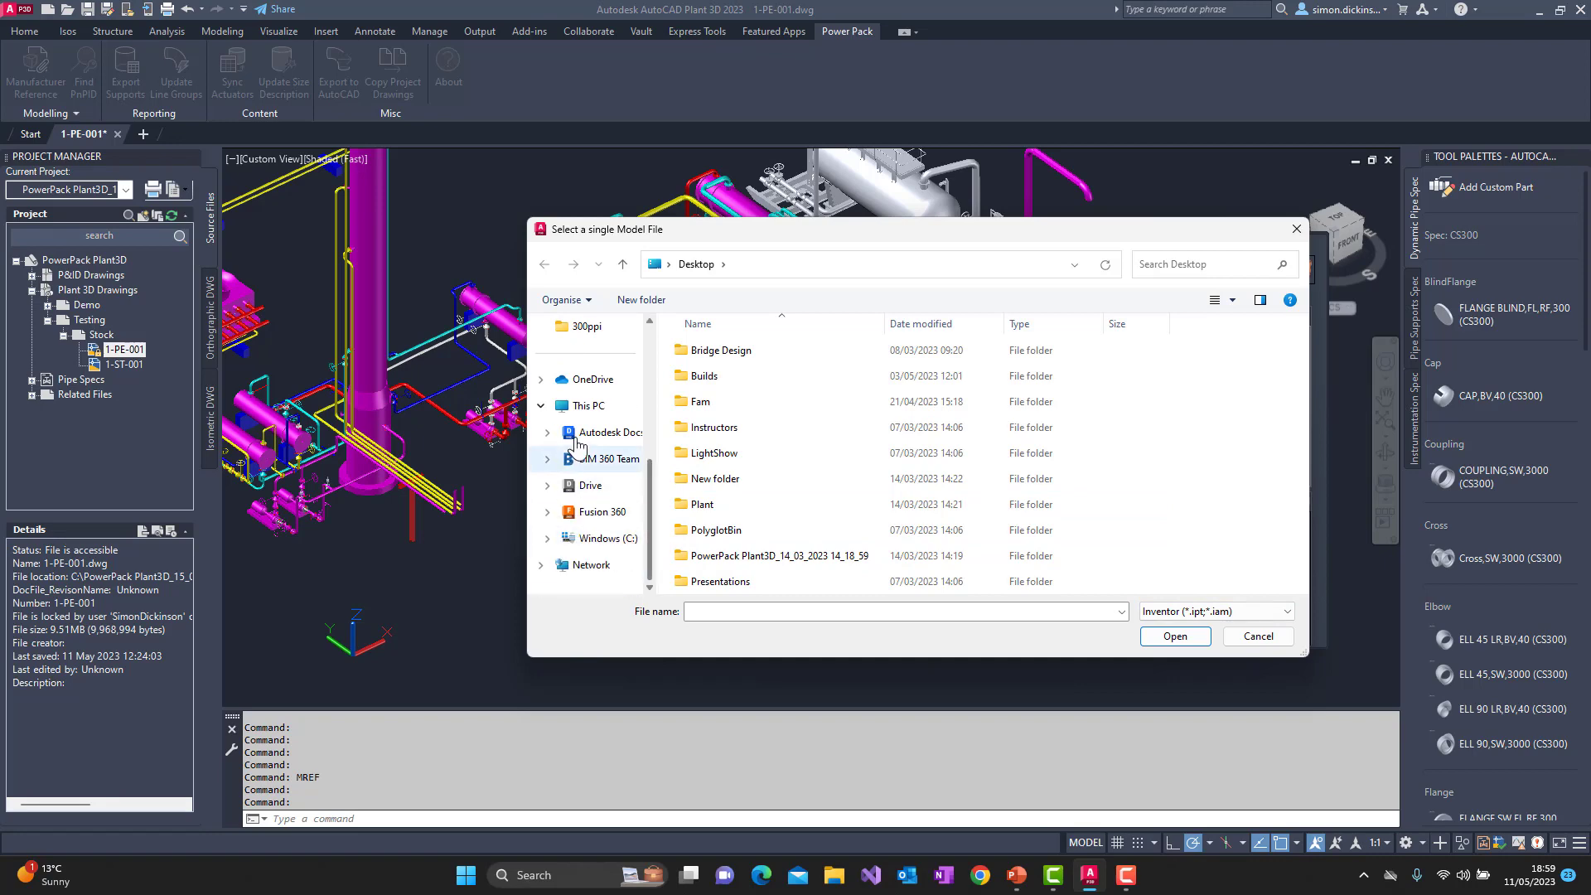
pyautogui.click(590, 541)
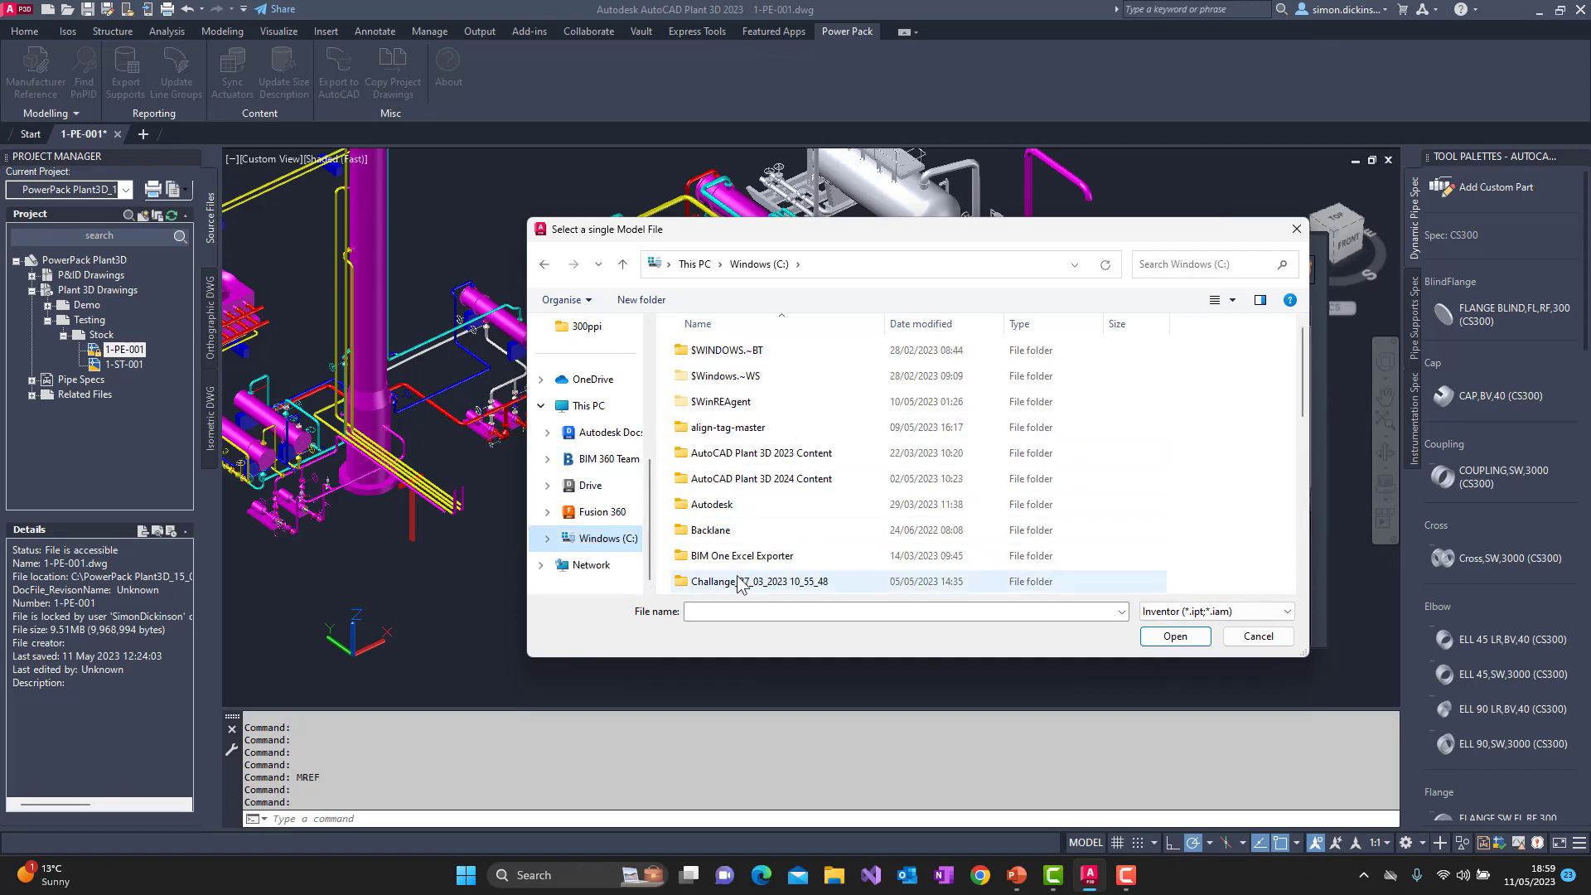
pyautogui.scroll(-3, 736, 566)
pyautogui.doubleClick(761, 531)
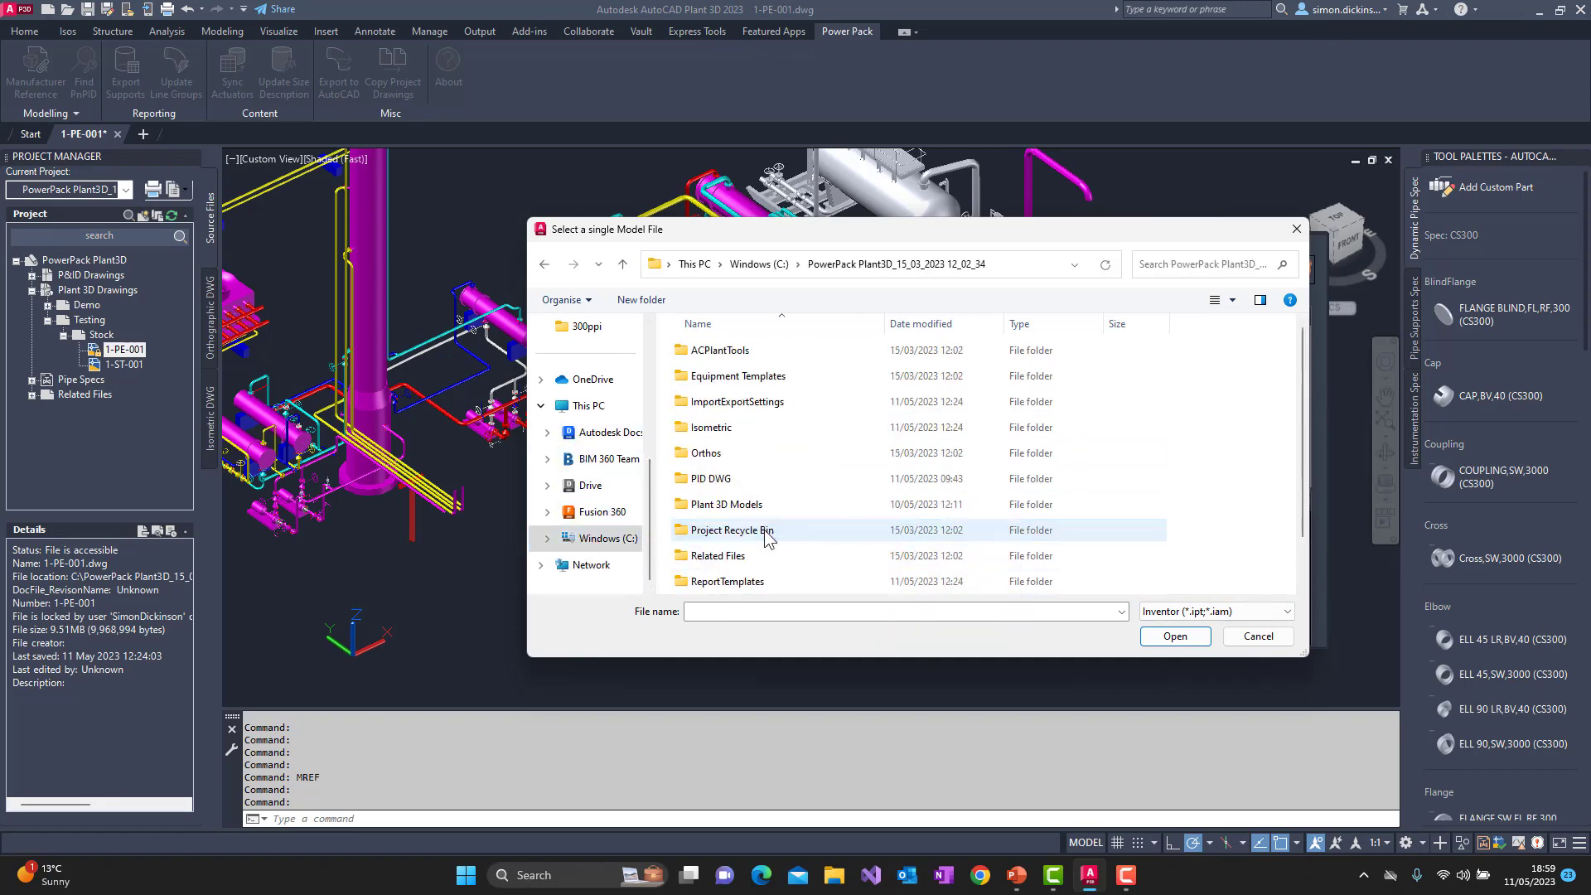
pyautogui.doubleClick(734, 557)
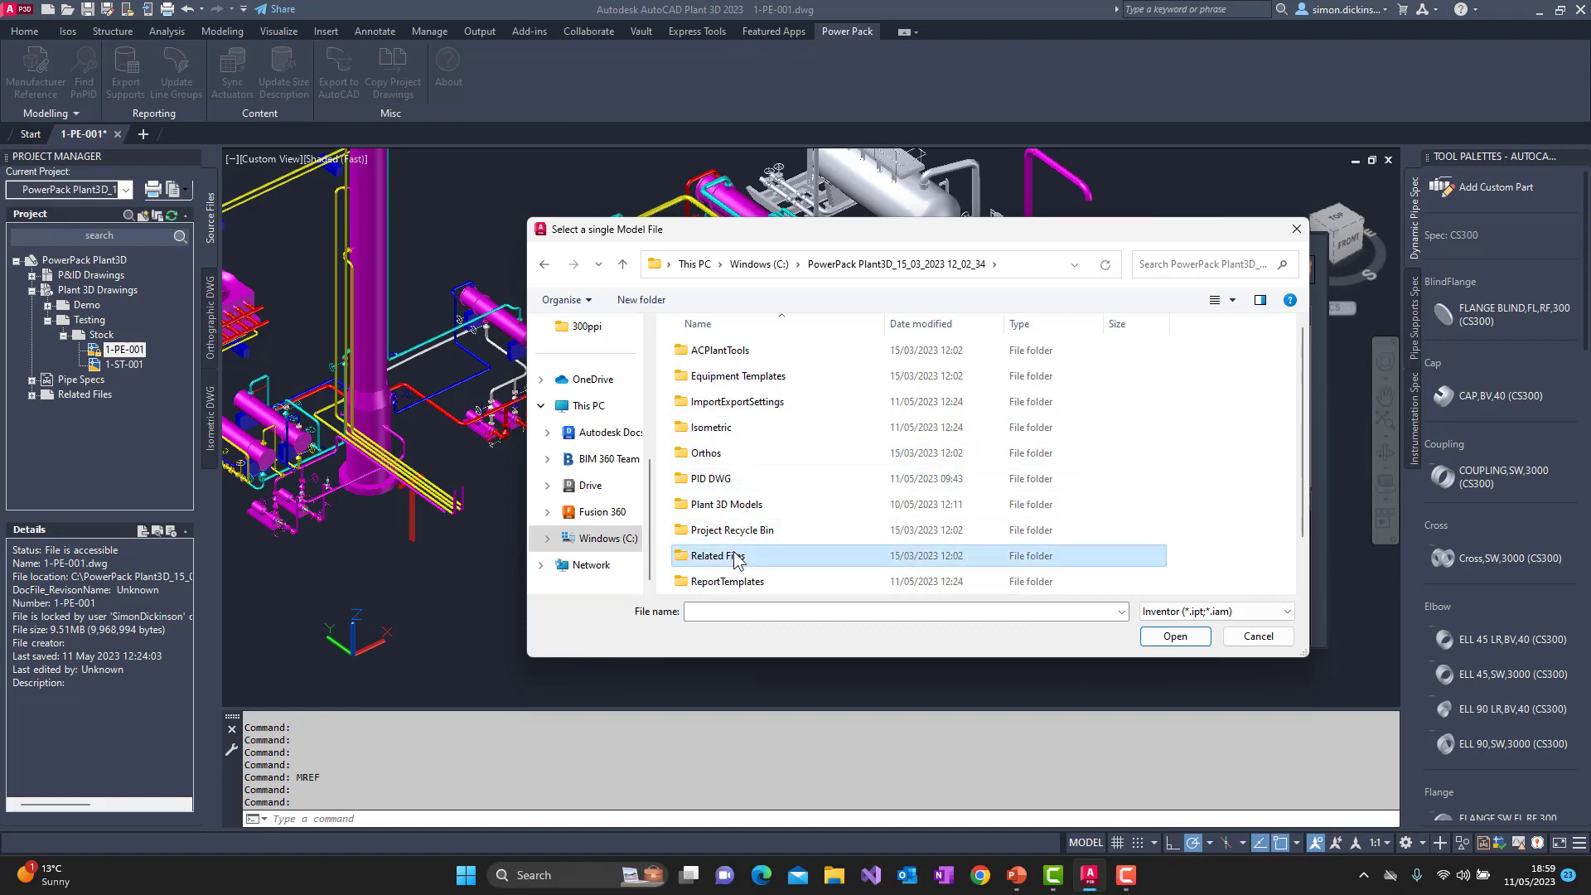
pyautogui.doubleClick(709, 401)
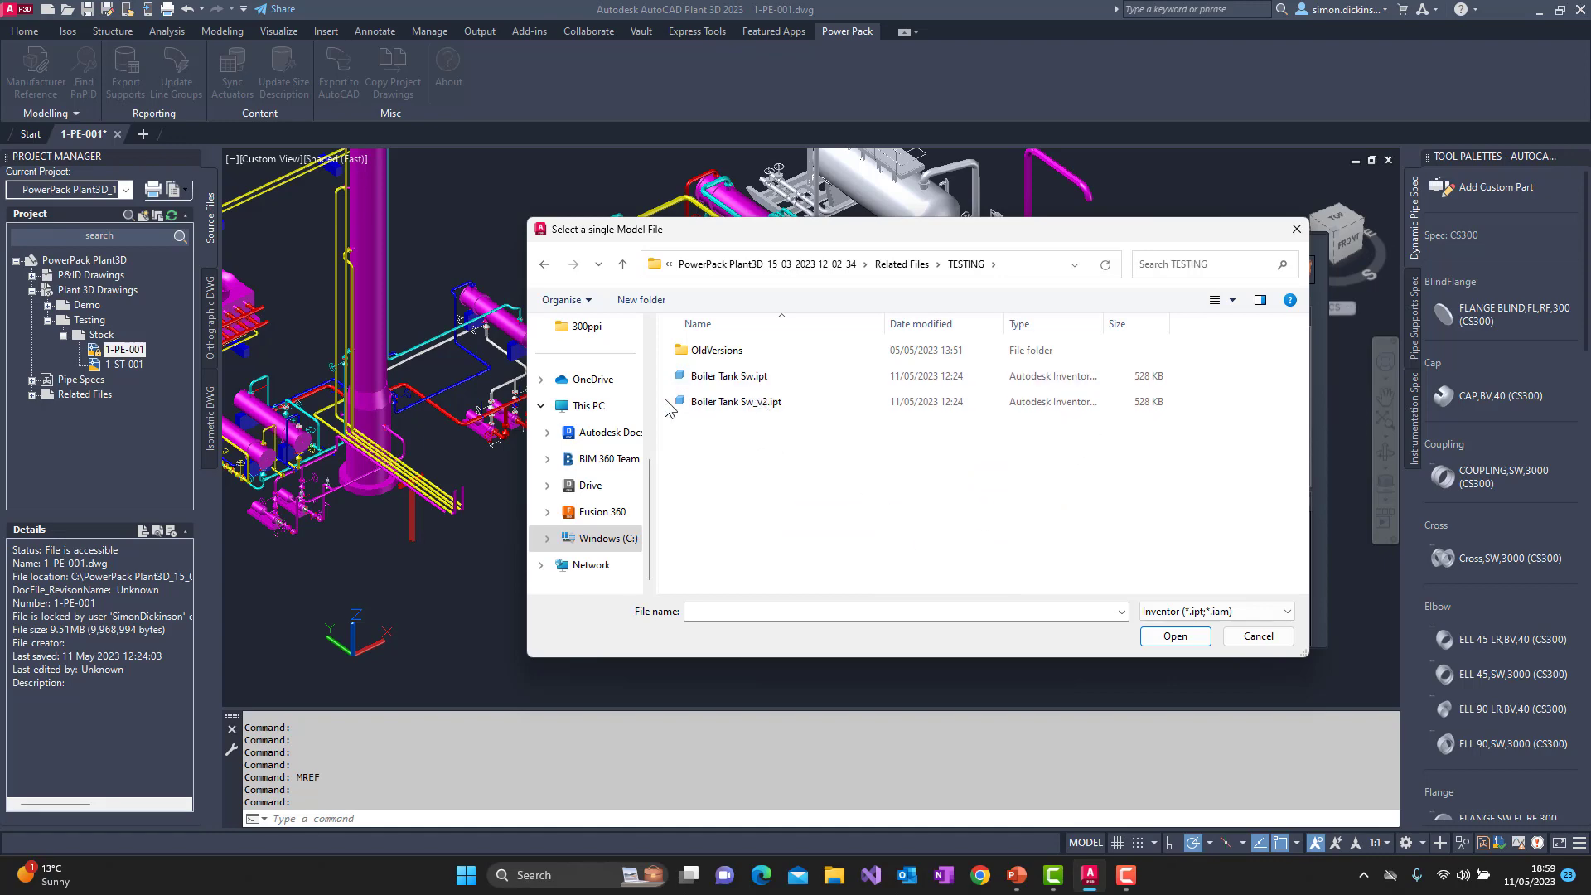
pyautogui.doubleClick(709, 377)
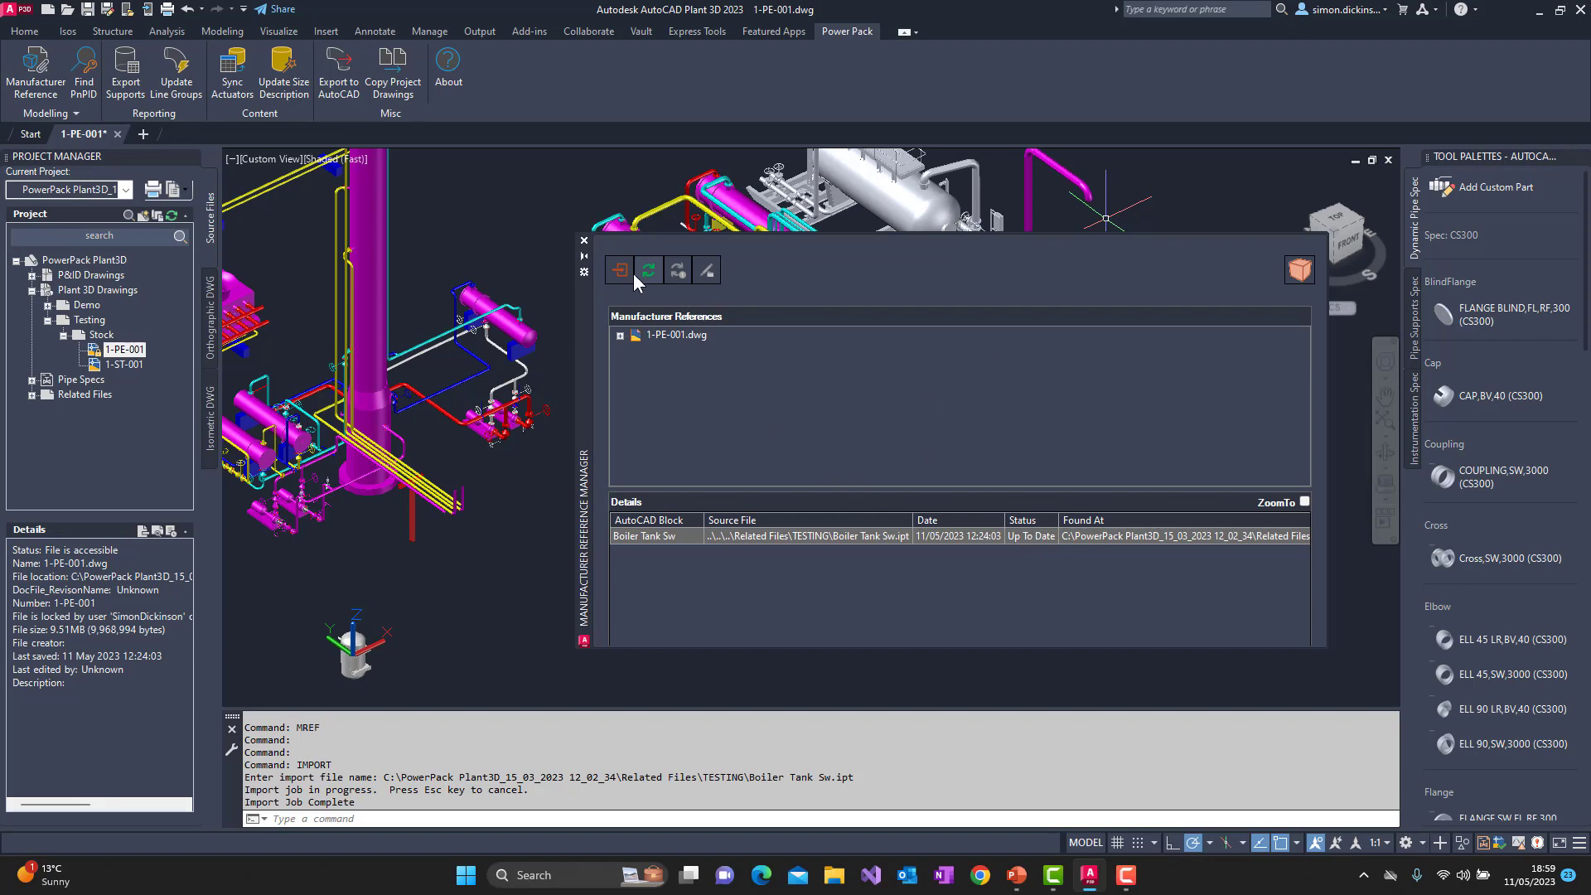
# Step: Close the Manufacturer Reference Manager, then find and select the imported boiler tank
pyautogui.click(583, 241)
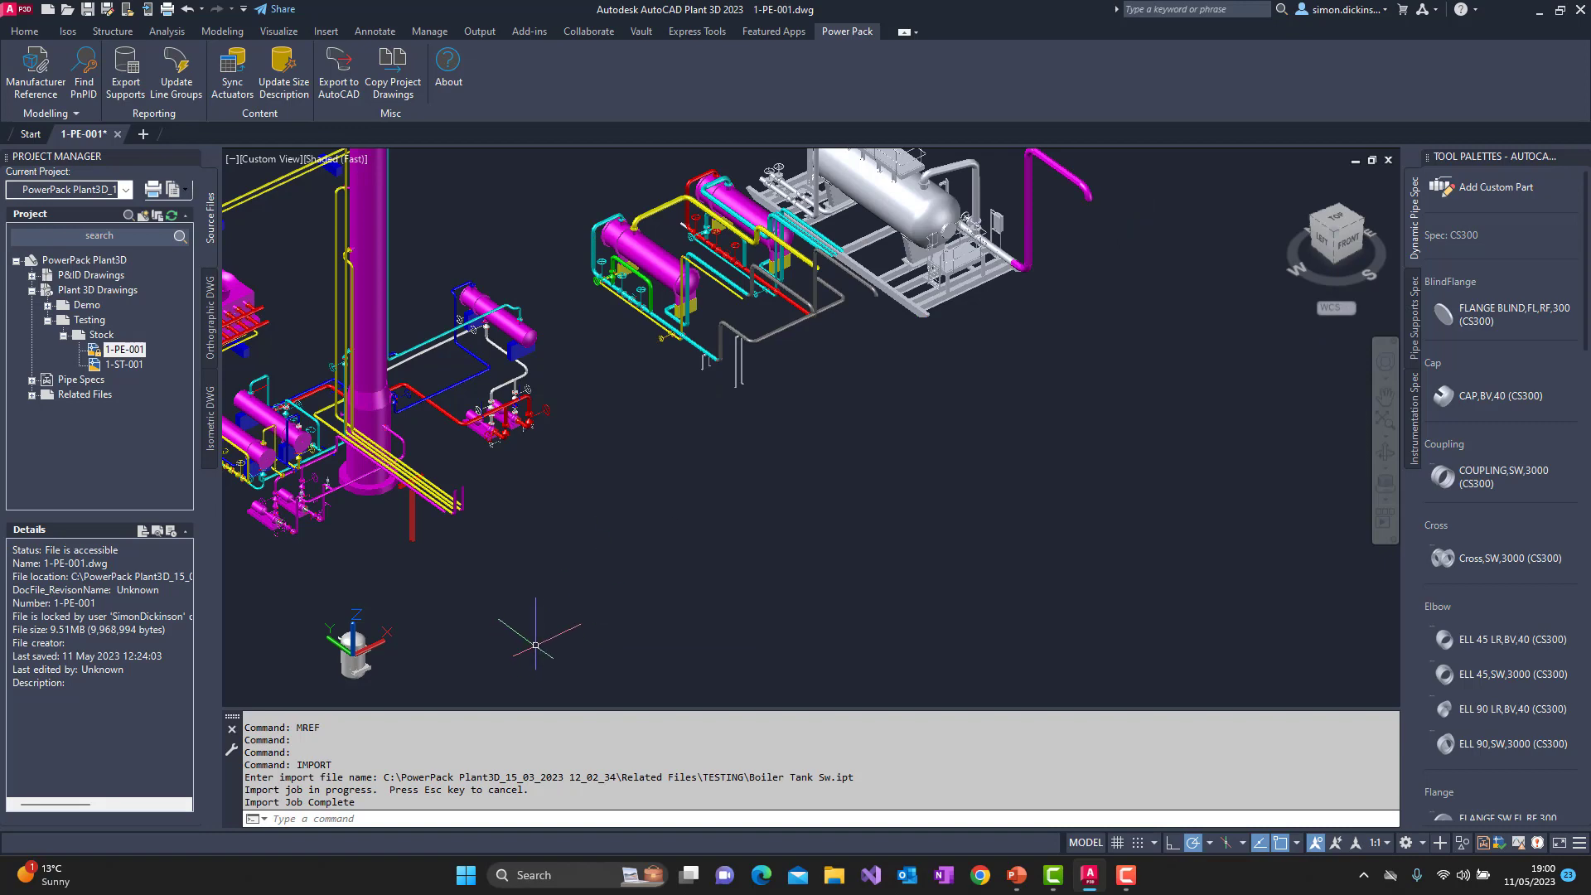
pyautogui.moveTo(472, 629); pyautogui.dragTo(661, 492, button='middle')
pyautogui.scroll(6, 472, 518)
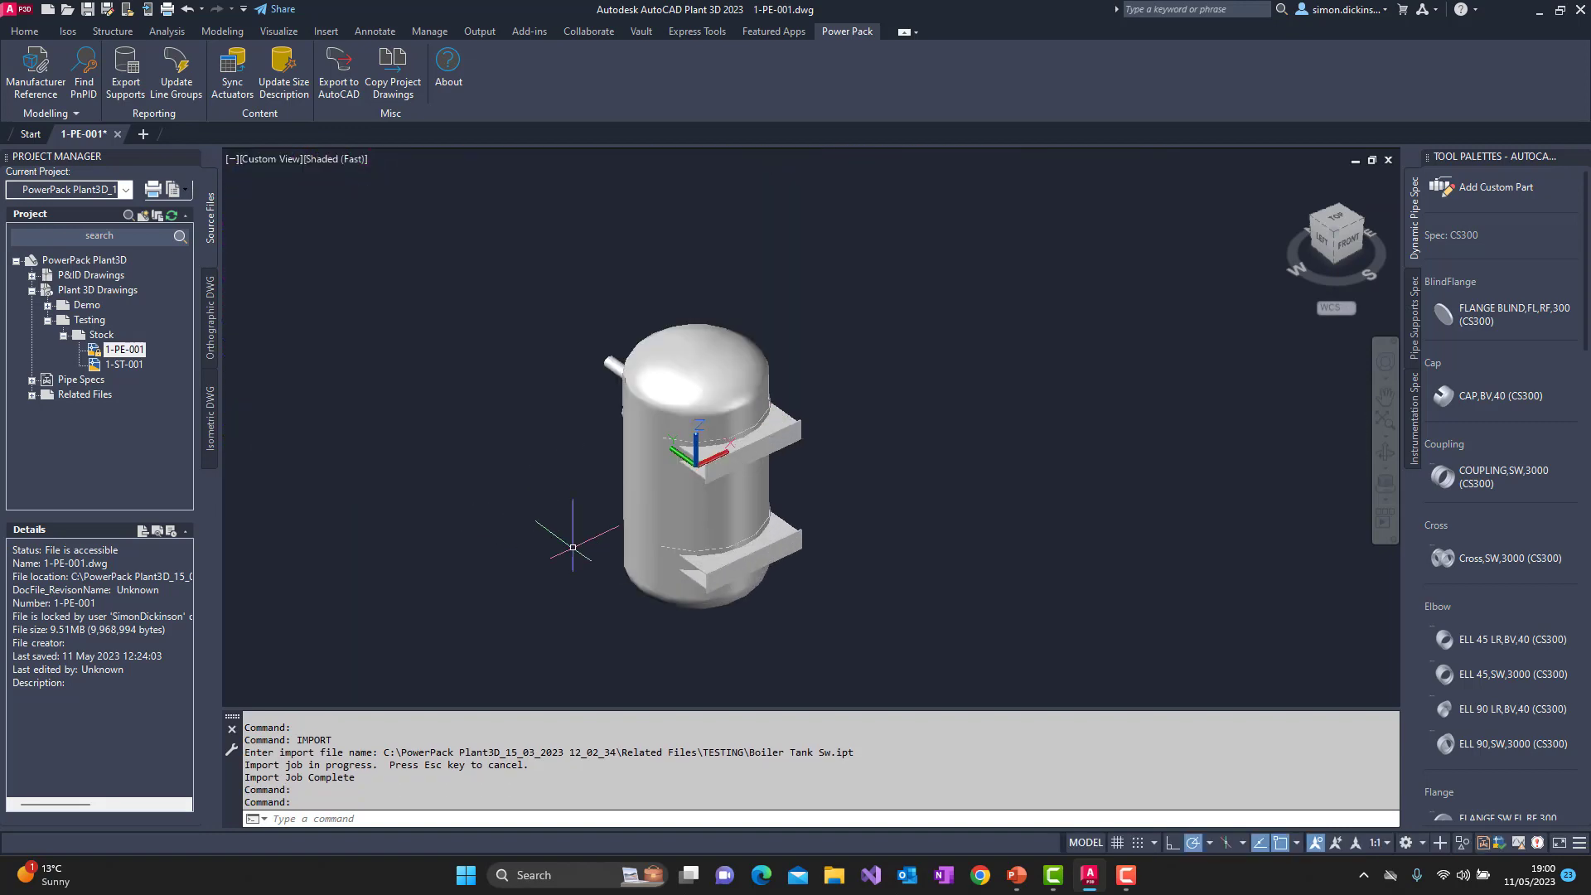
pyautogui.moveTo(575, 586); pyautogui.dragTo(604, 473, button='middle')
pyautogui.press('Escape')
pyautogui.click(663, 344)
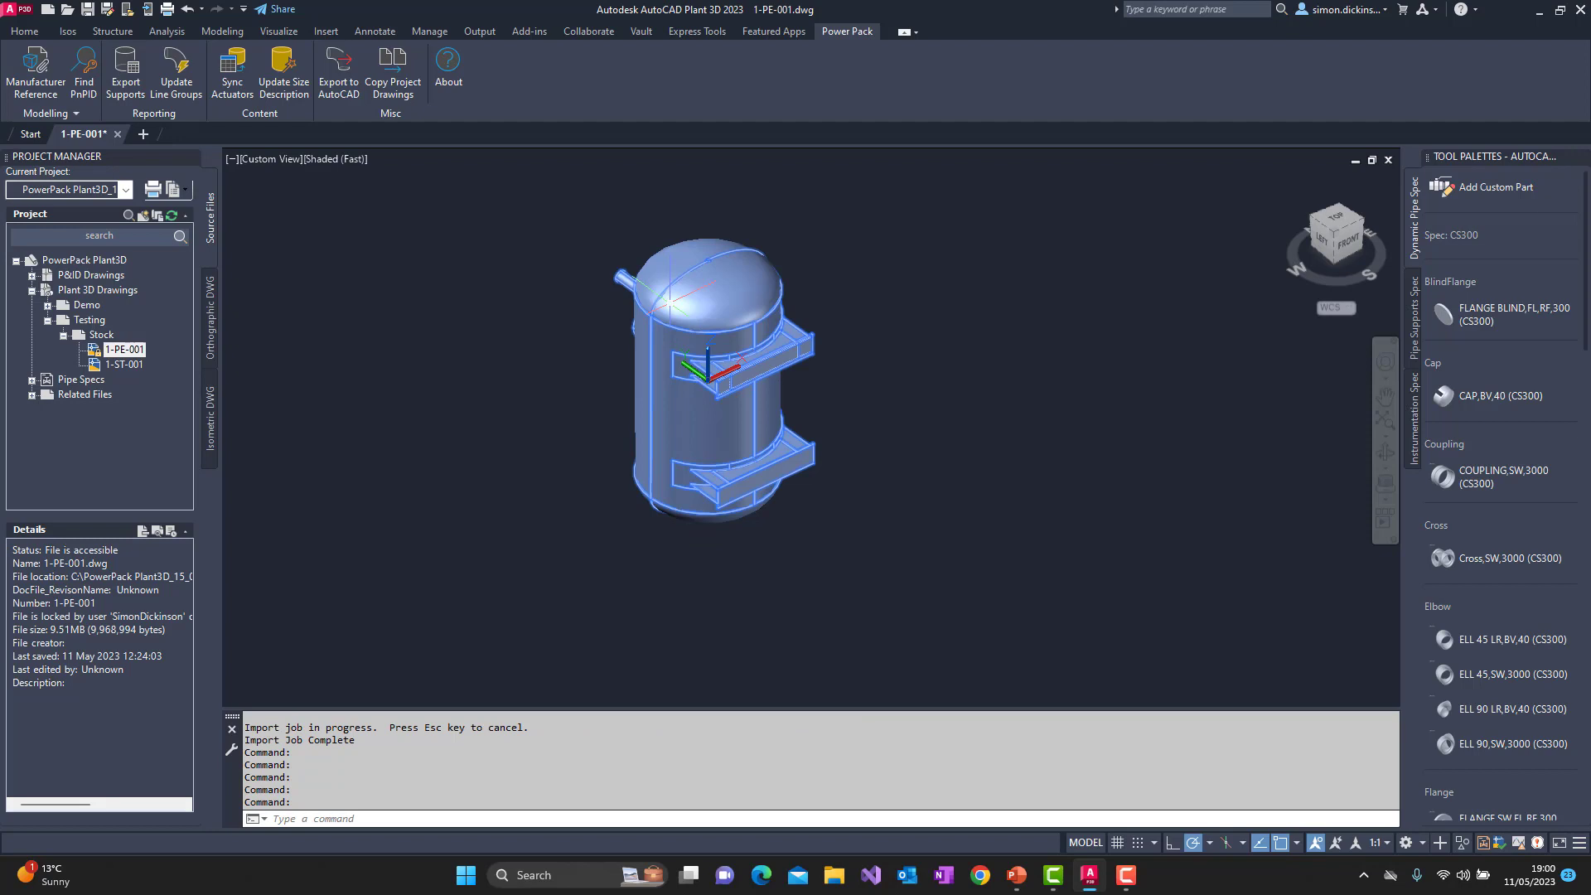
# Step: Try rotating the tank with the 3D rotate command, then cancel it
pyautogui.write('3d')
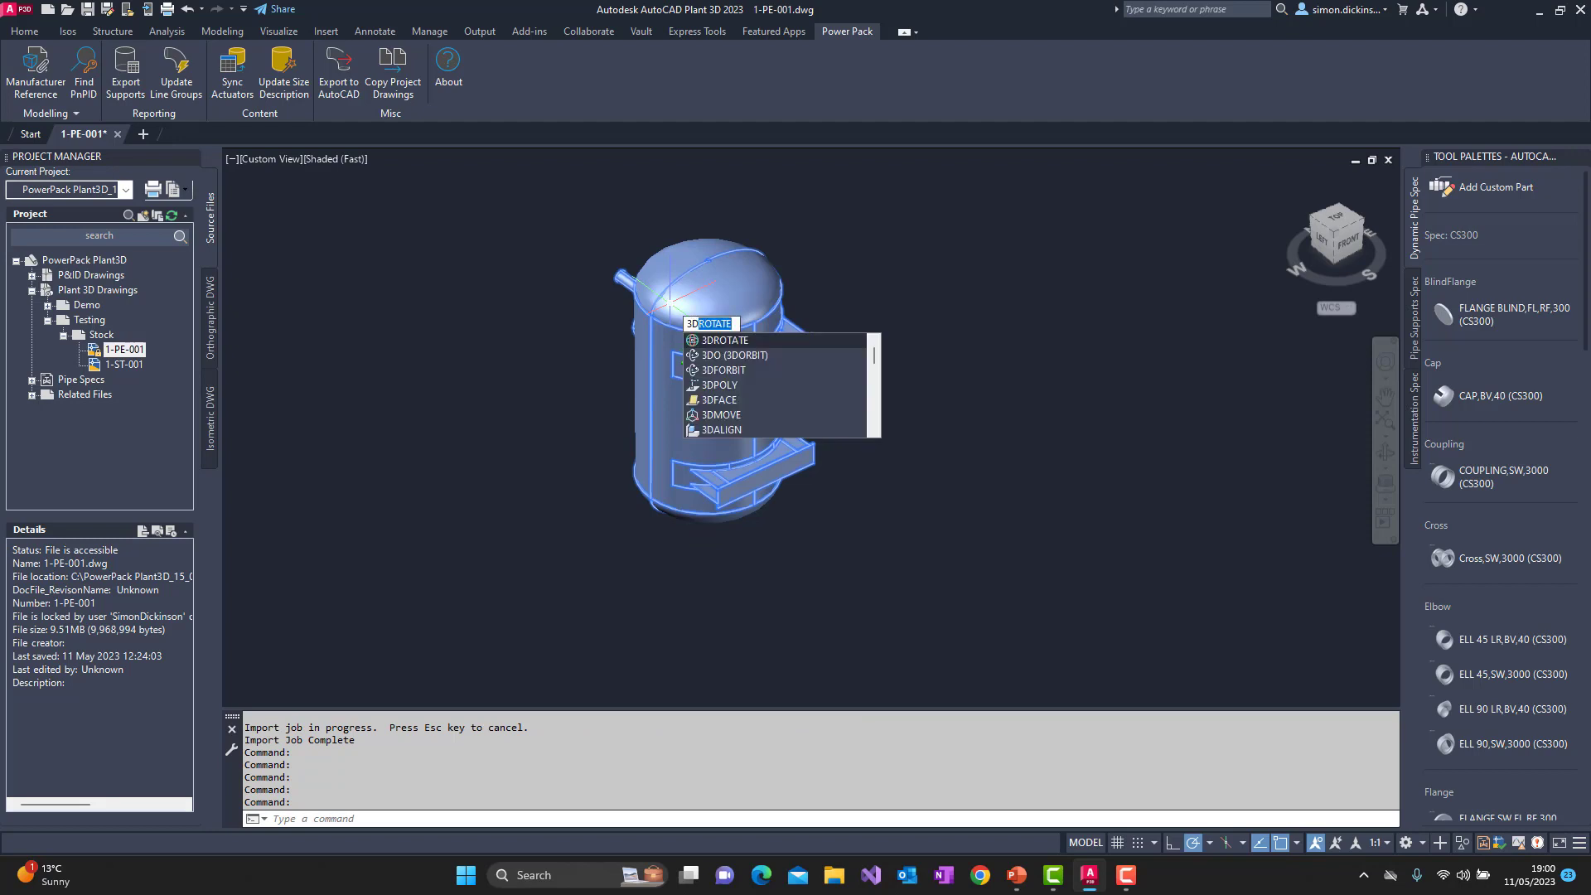
pyautogui.press('Return')
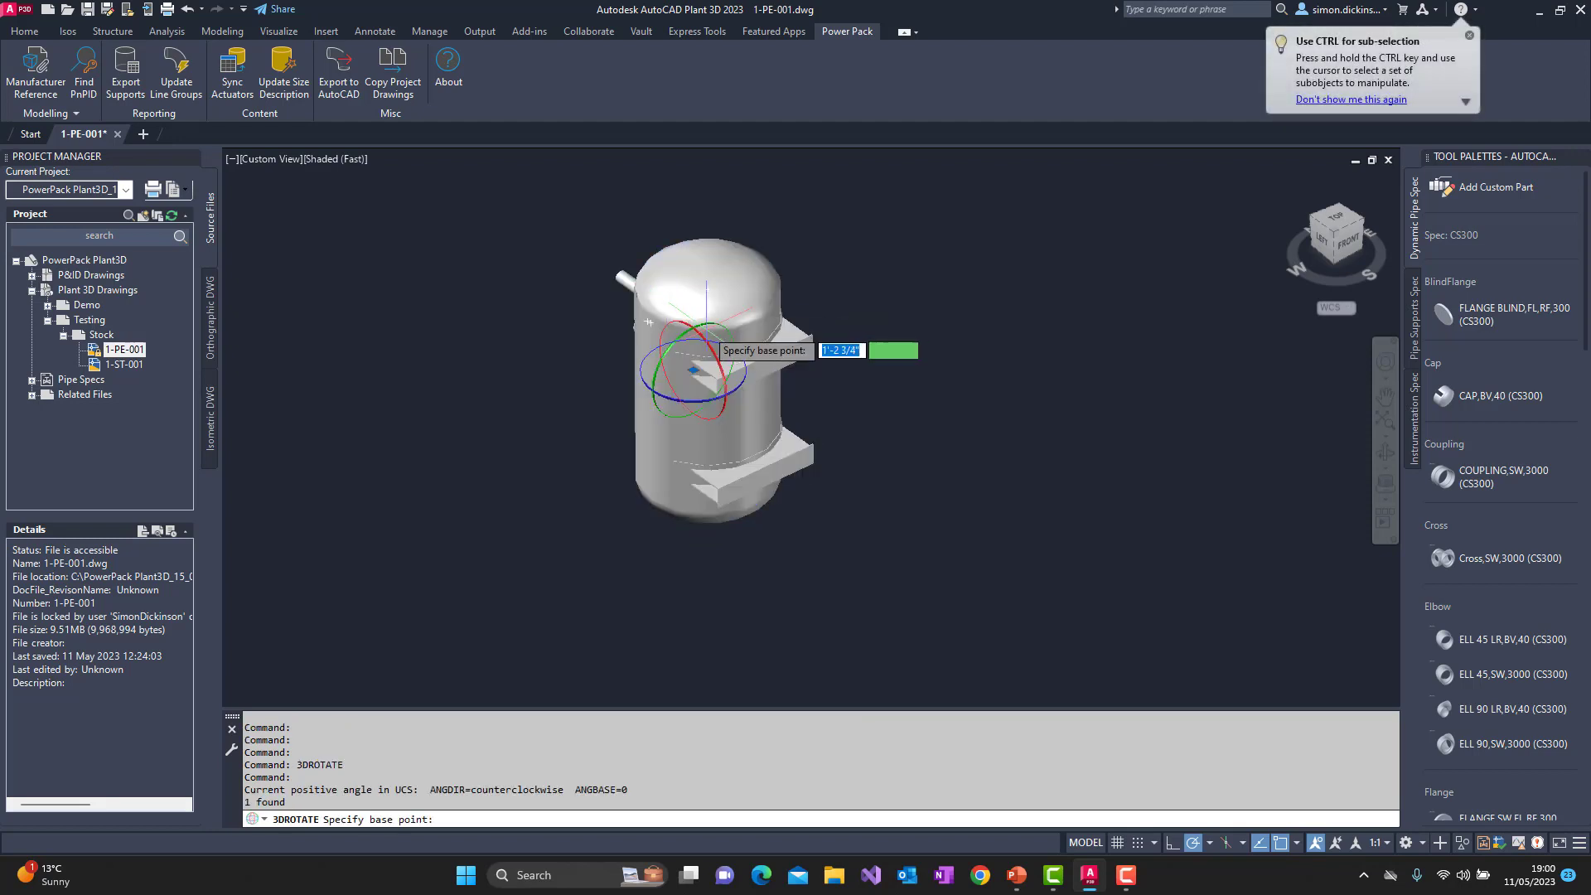
pyautogui.click(692, 370)
pyautogui.click(673, 327)
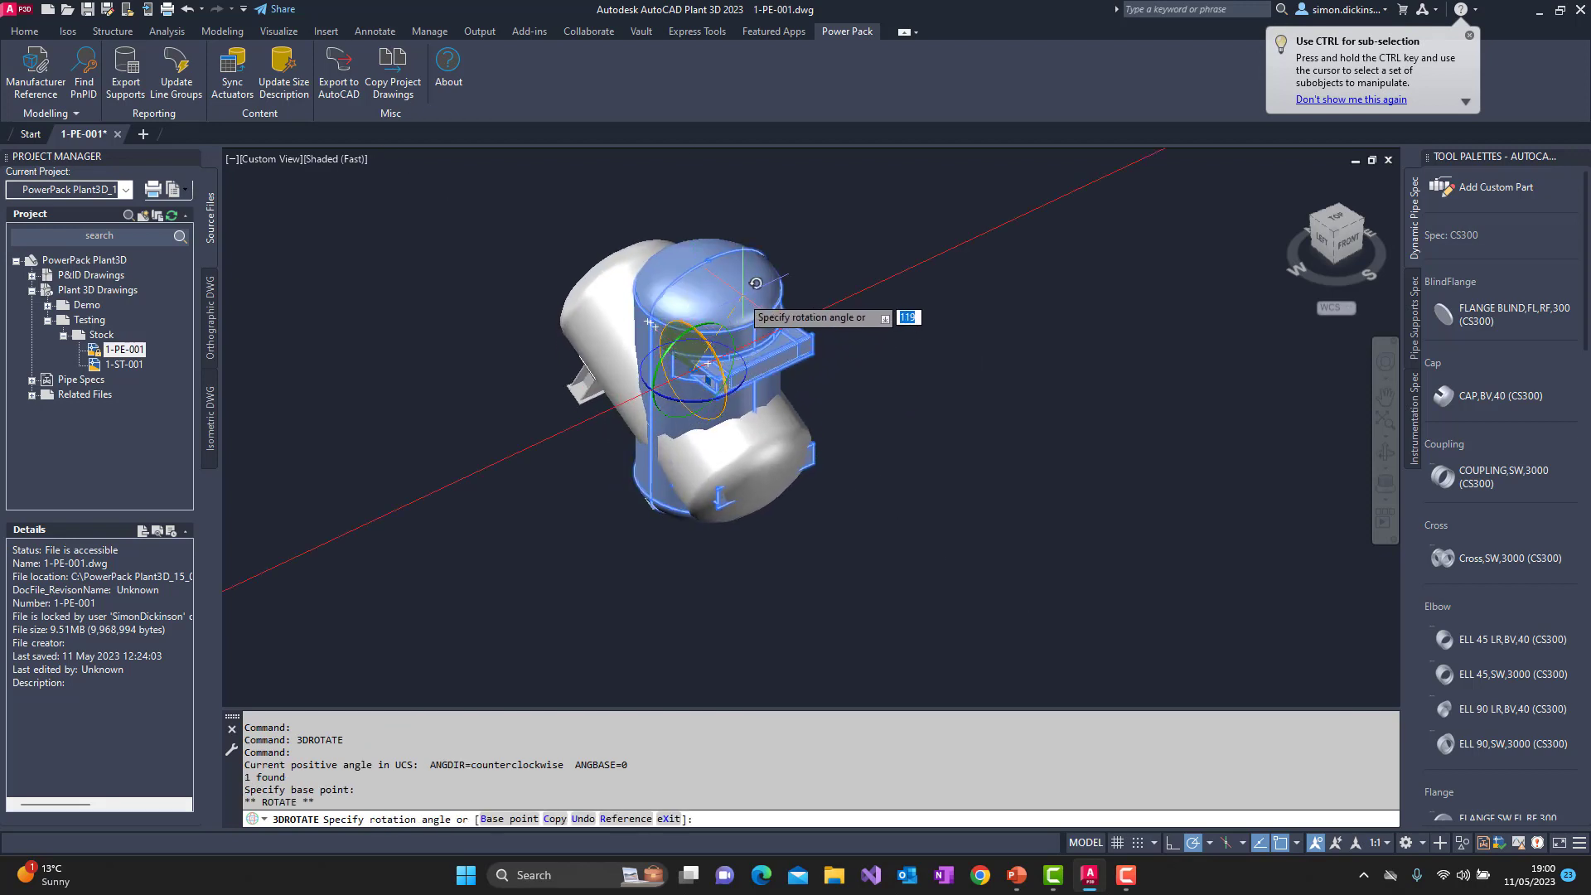
pyautogui.press('Escape')
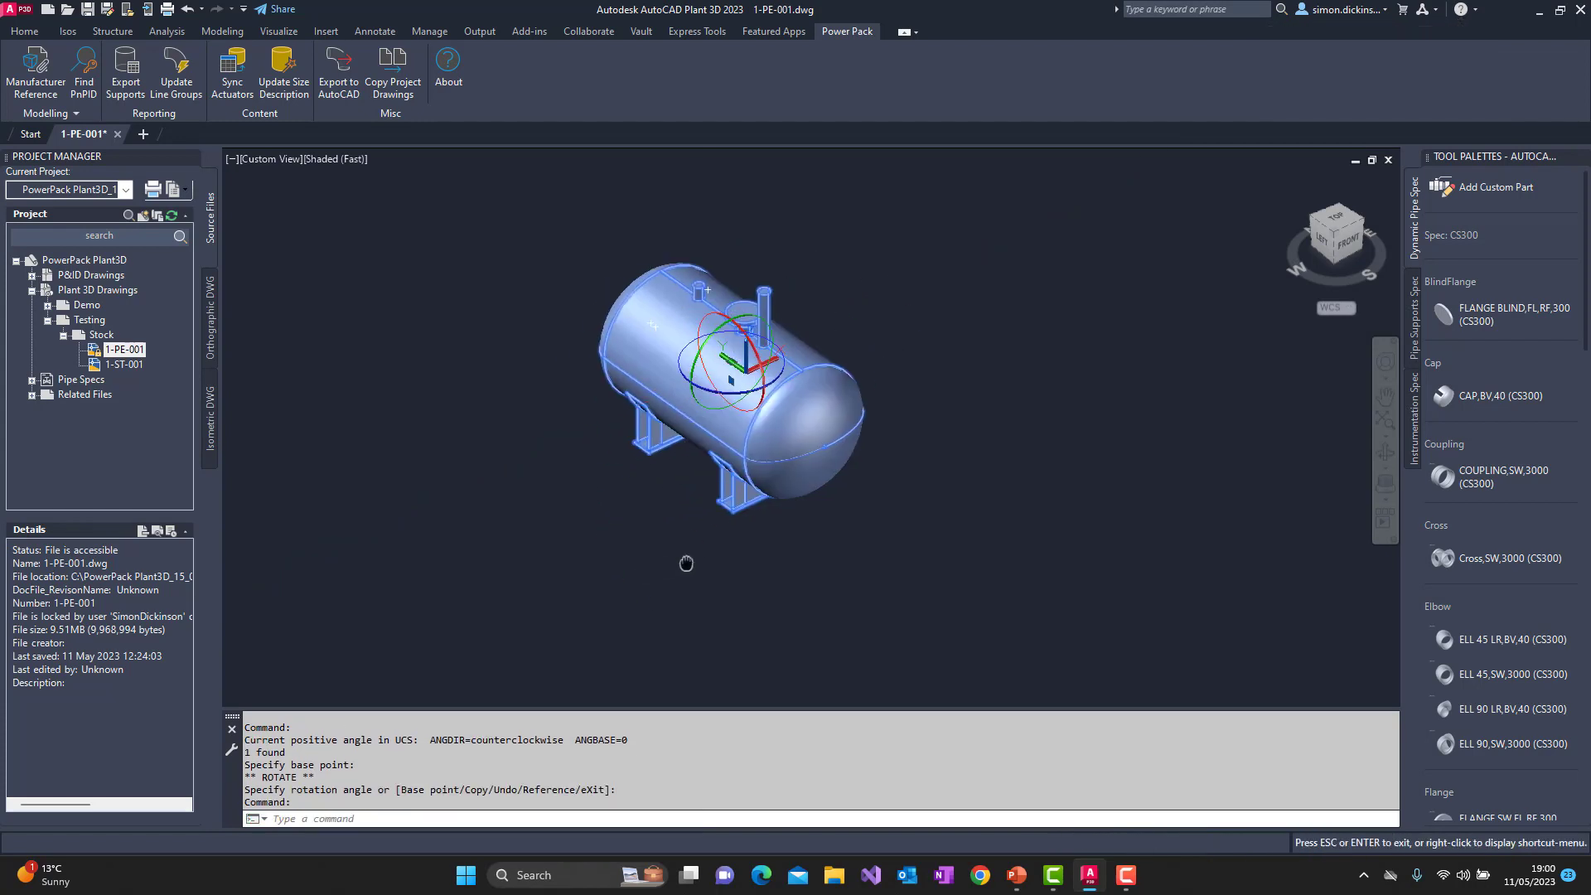
pyautogui.press('Escape')
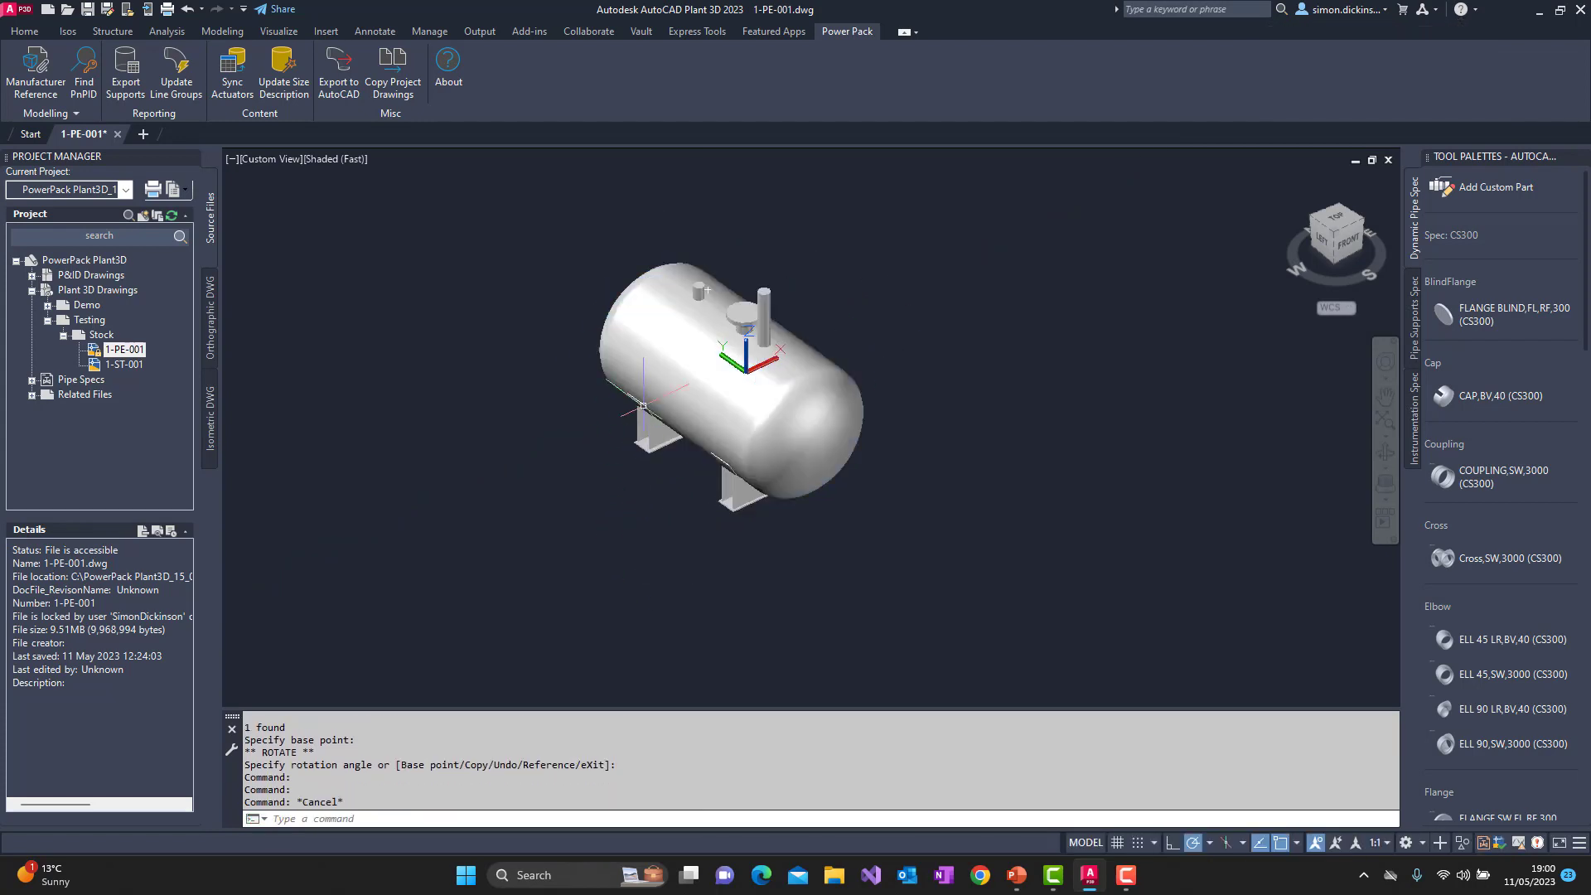
# Step: Review the tank's block properties, then close the Properties palette
pyautogui.rightClick(661, 341)
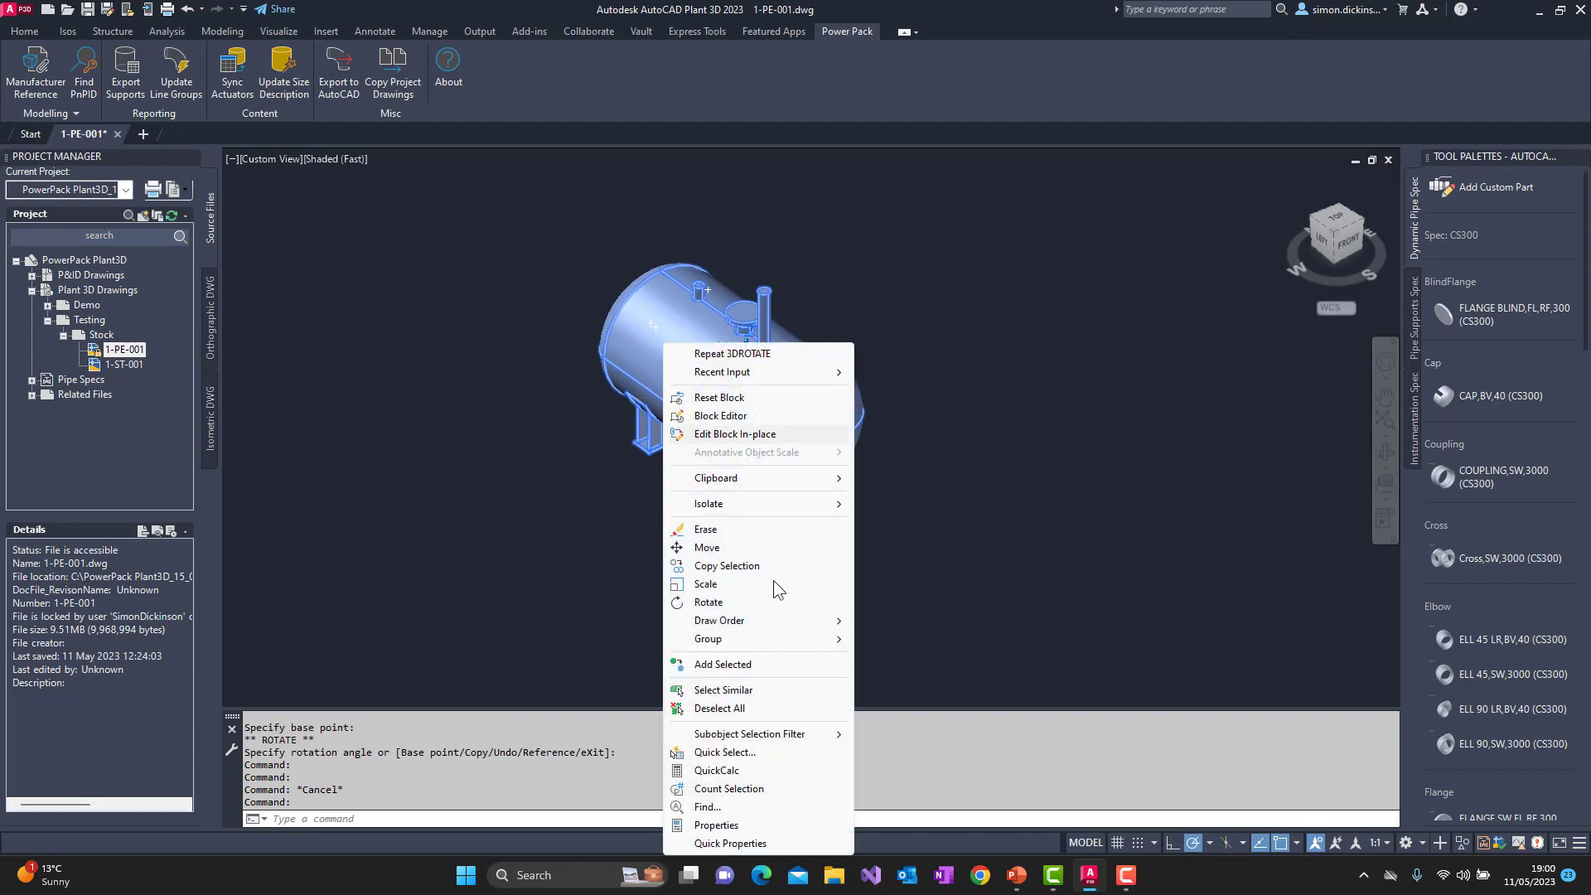
pyautogui.click(750, 810)
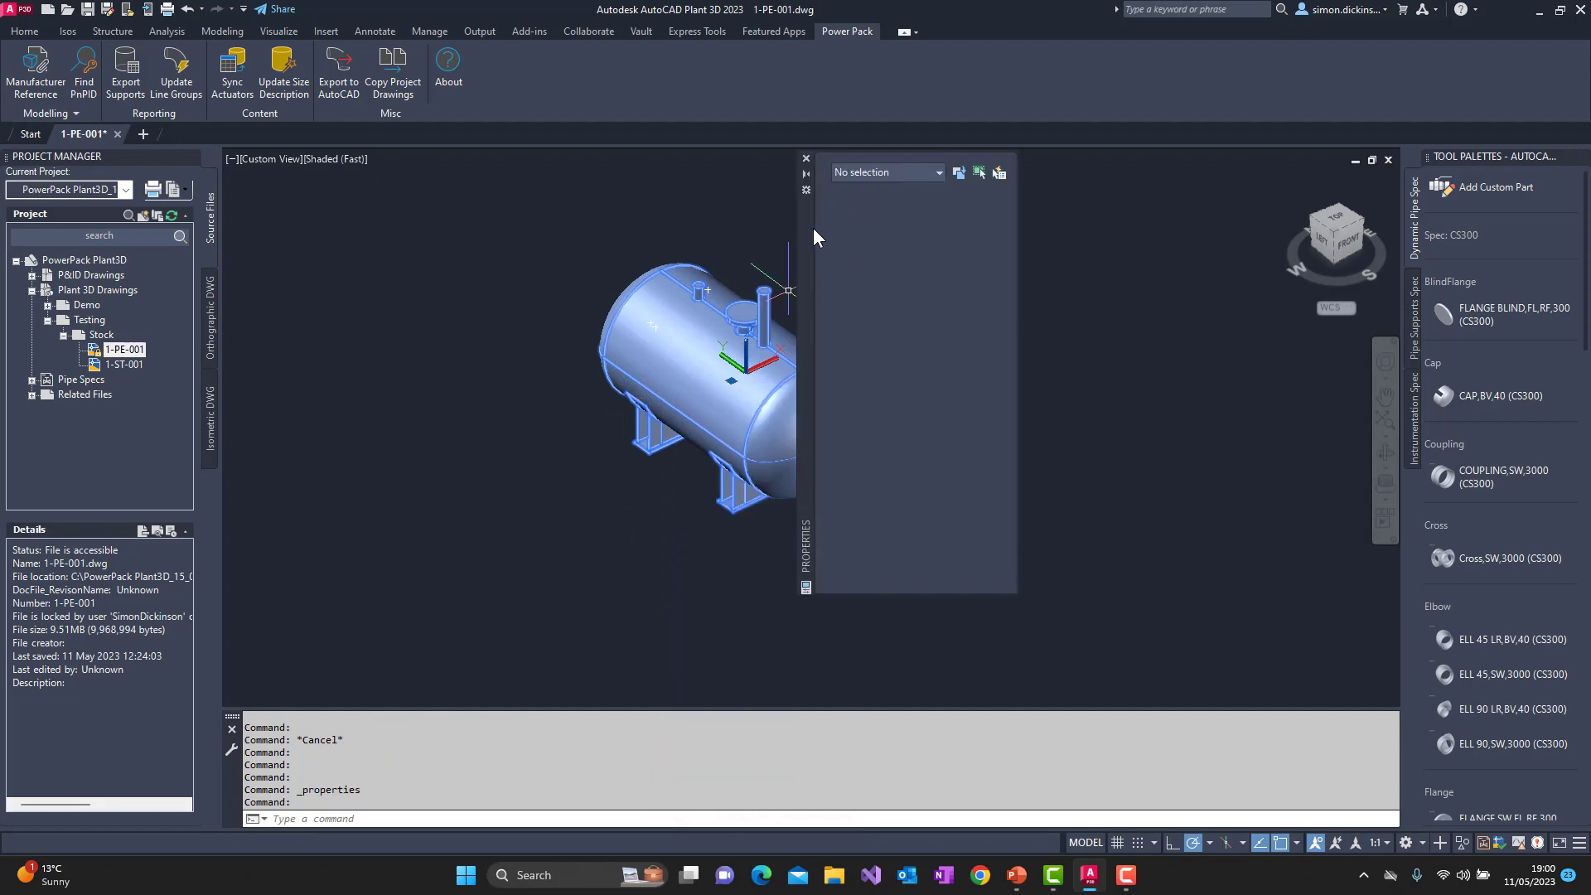
pyautogui.moveTo(813, 229); pyautogui.dragTo(962, 241)
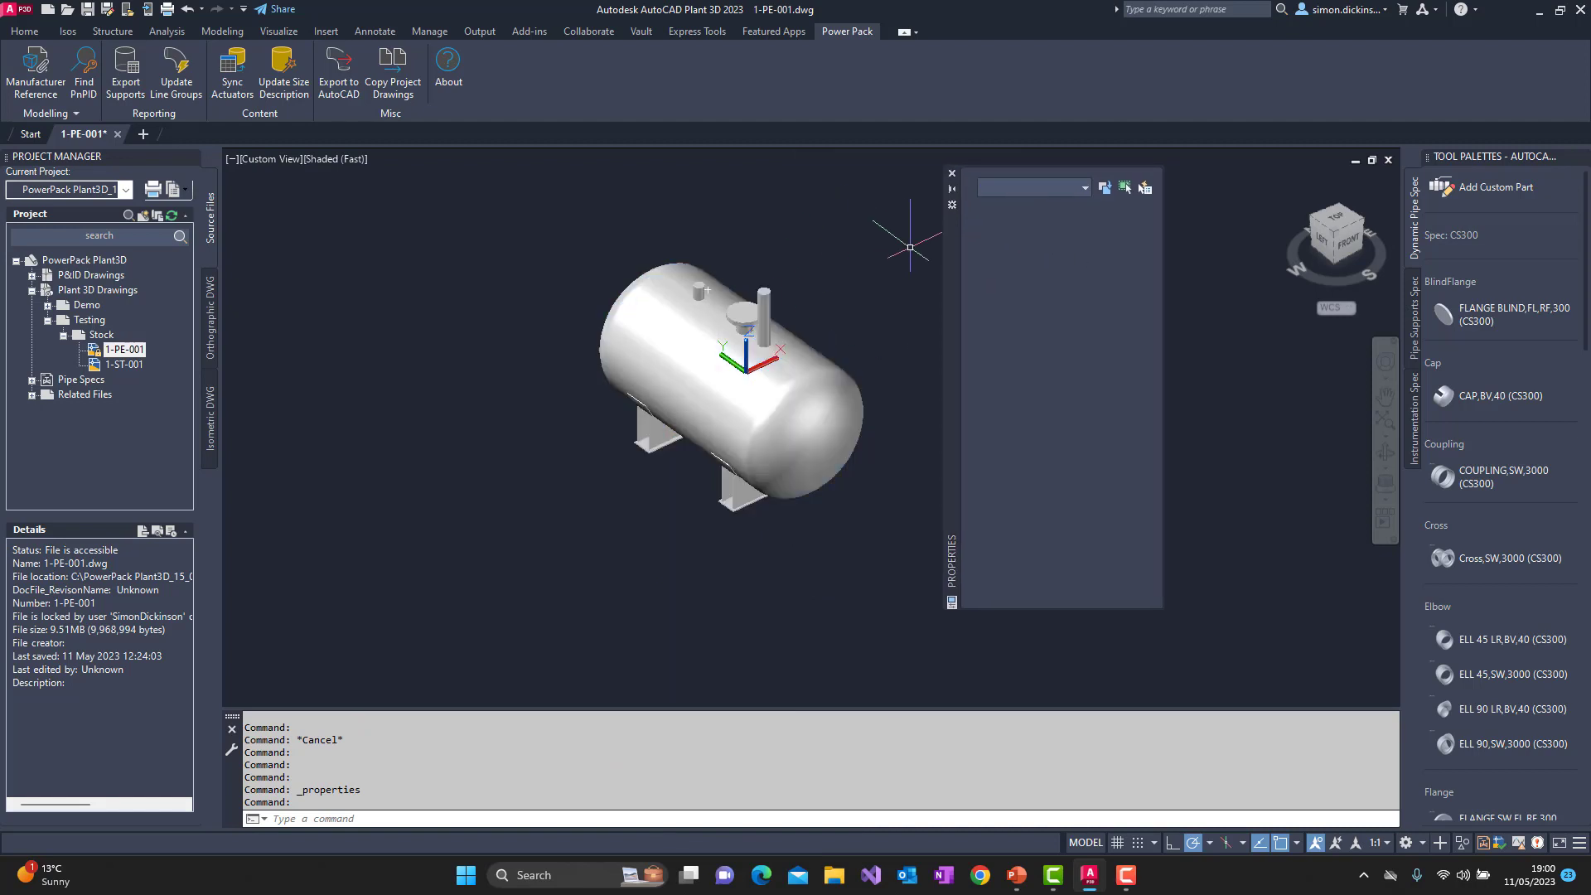
pyautogui.click(812, 347)
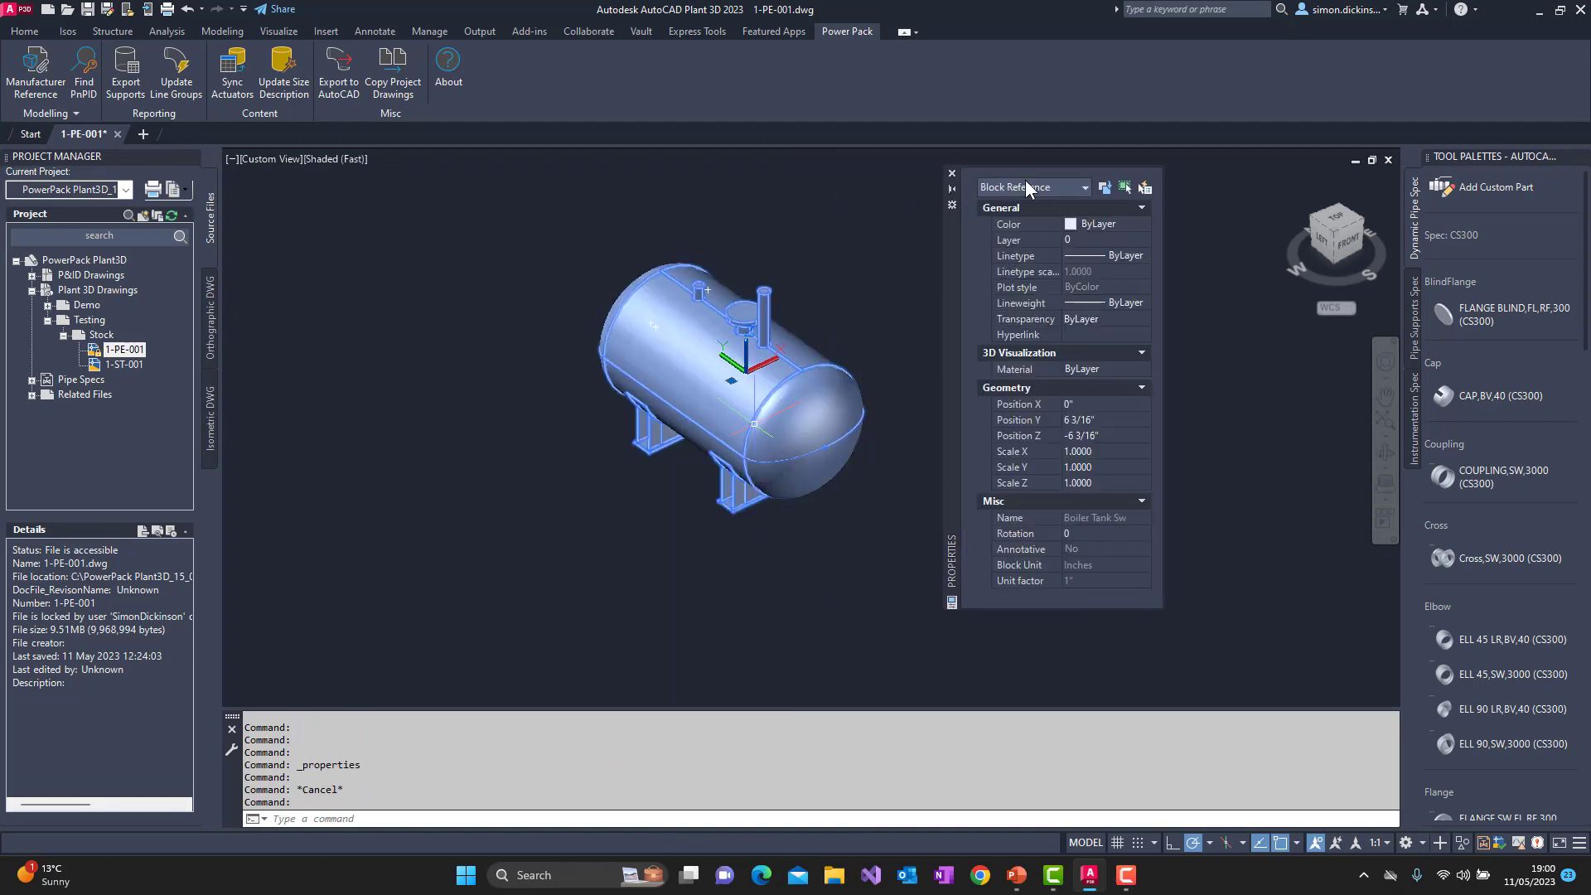
pyautogui.click(952, 174)
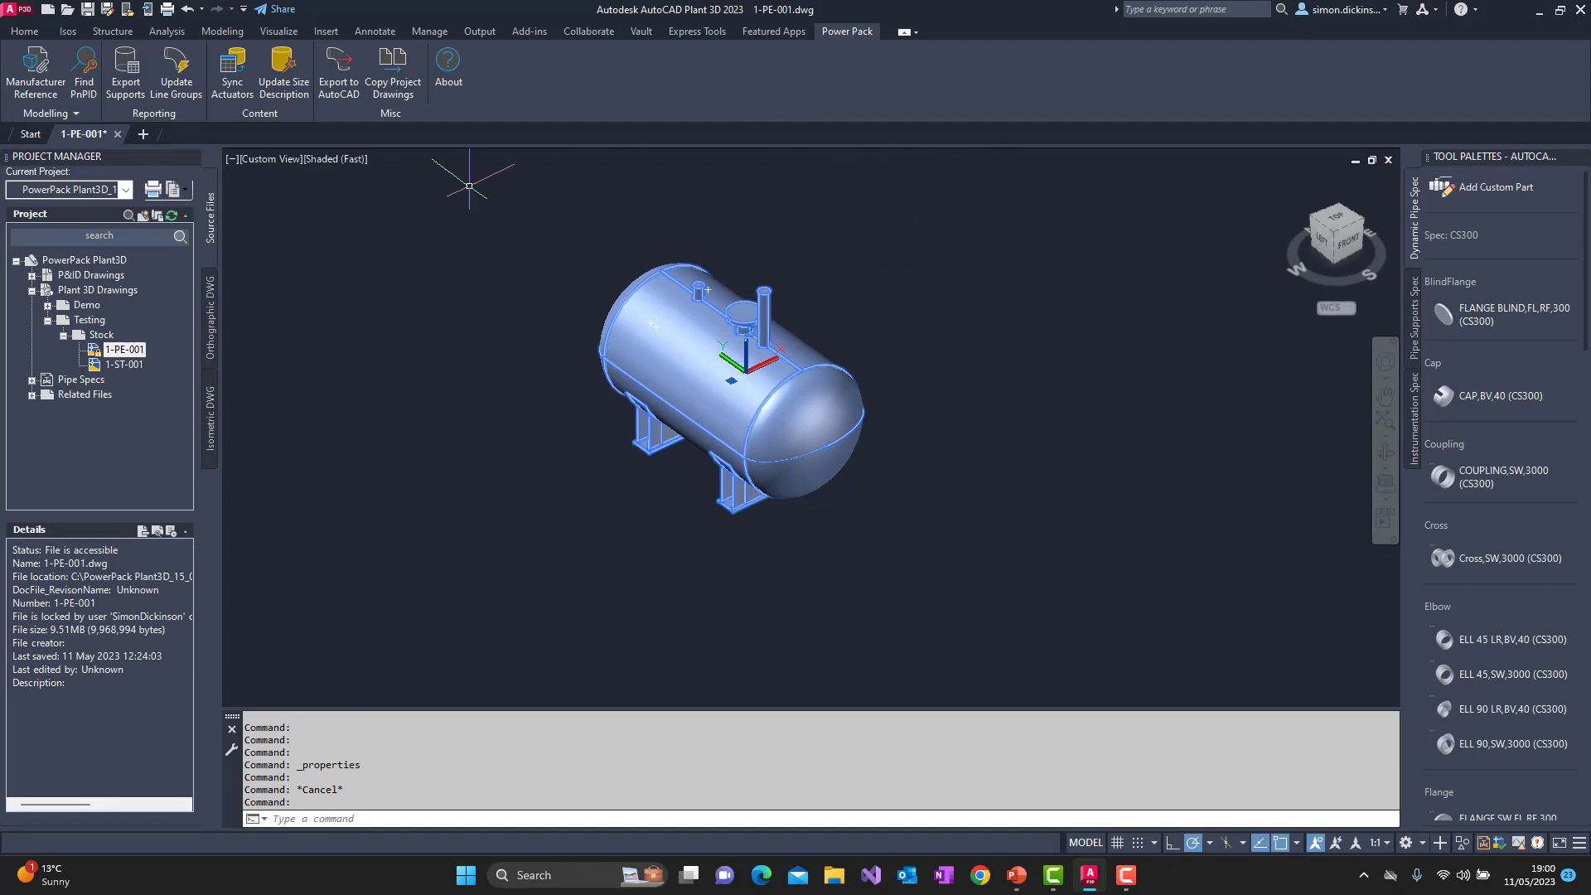
# Step: Convert the tank body into equipment of type Vessel
pyautogui.click(26, 33)
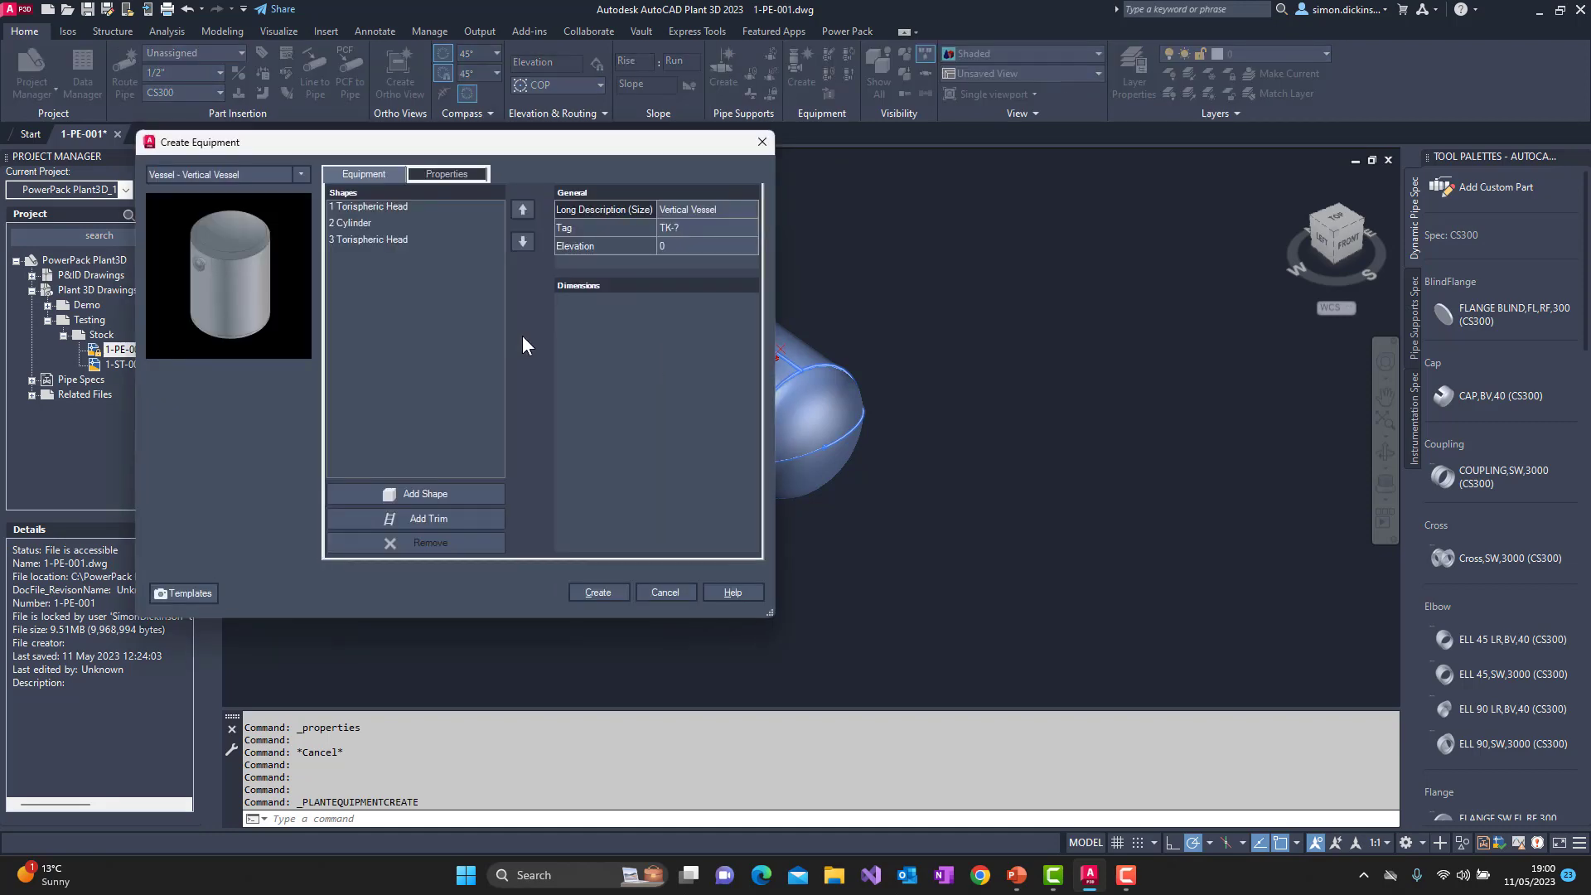
pyautogui.click(667, 591)
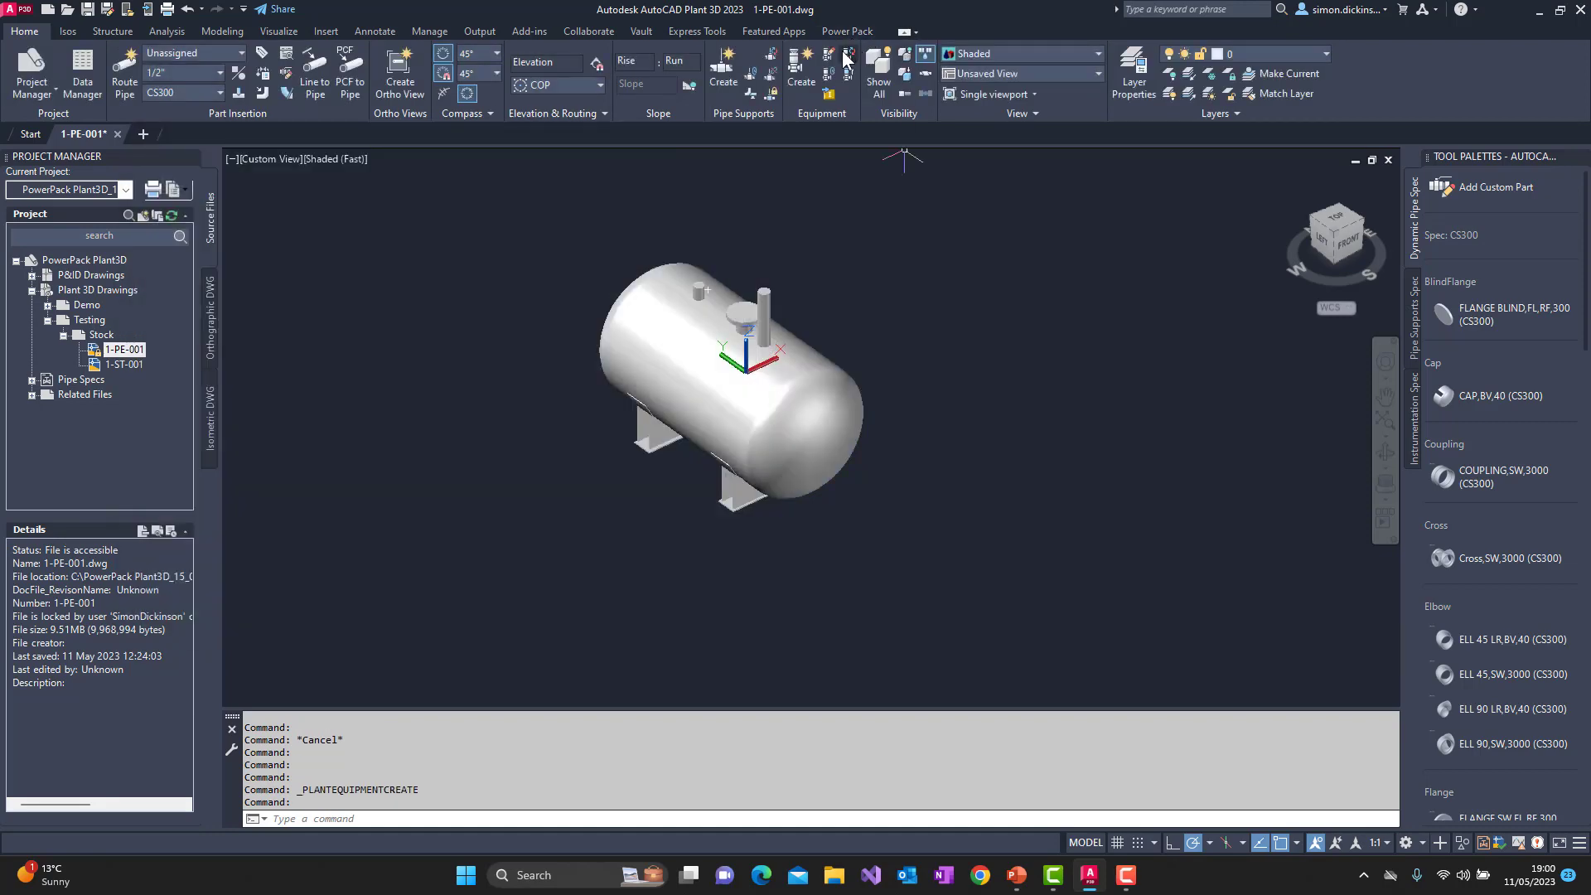
pyautogui.click(846, 58)
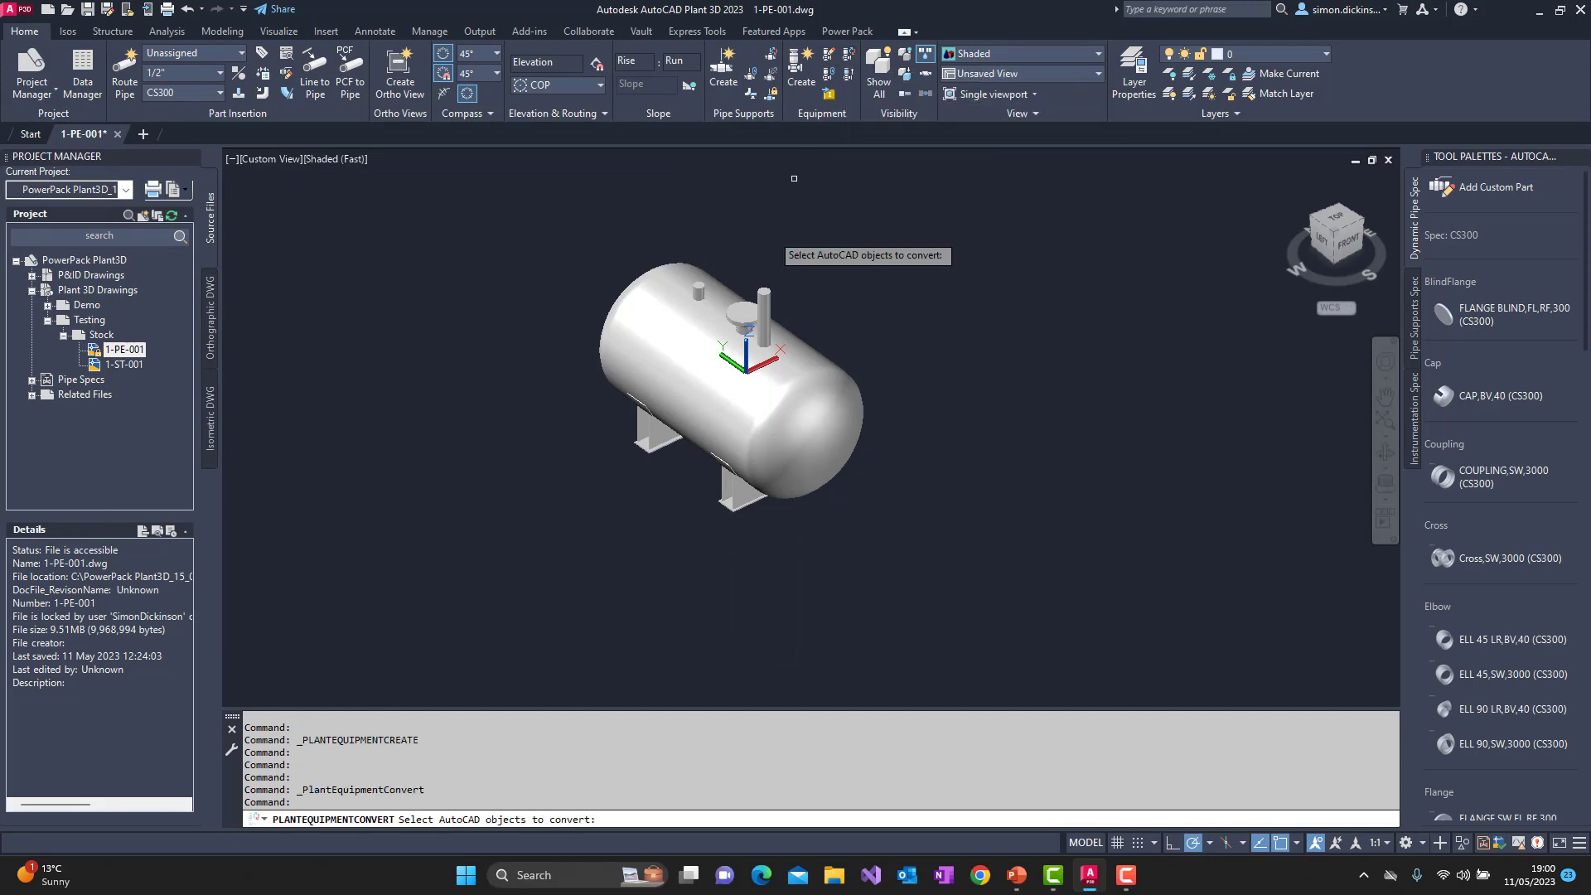
pyautogui.click(683, 389)
pyautogui.press('Return')
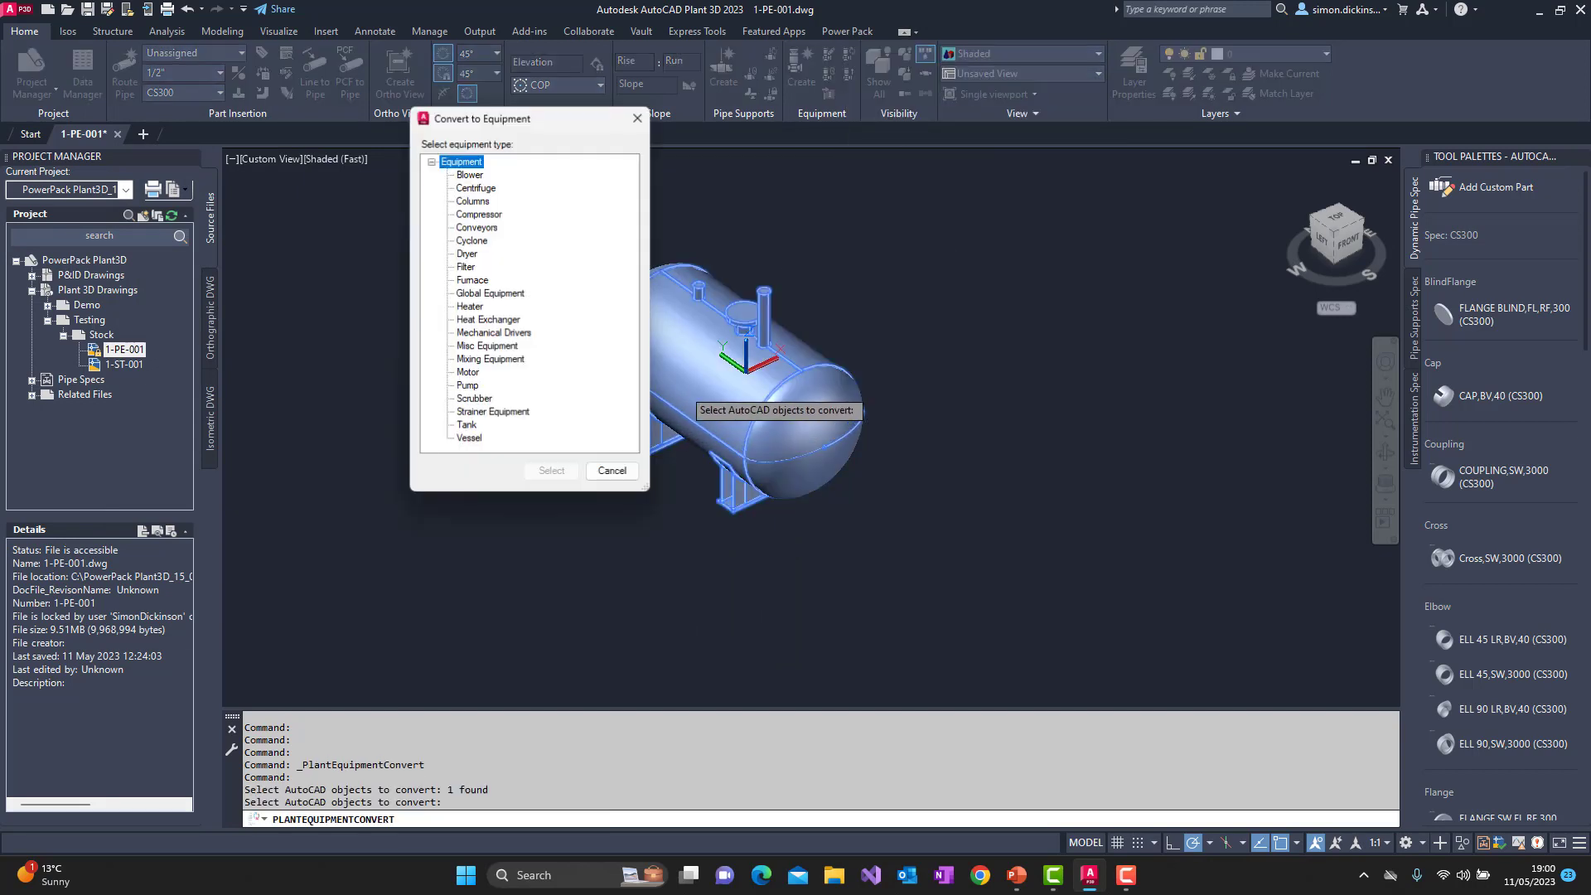
pyautogui.click(465, 440)
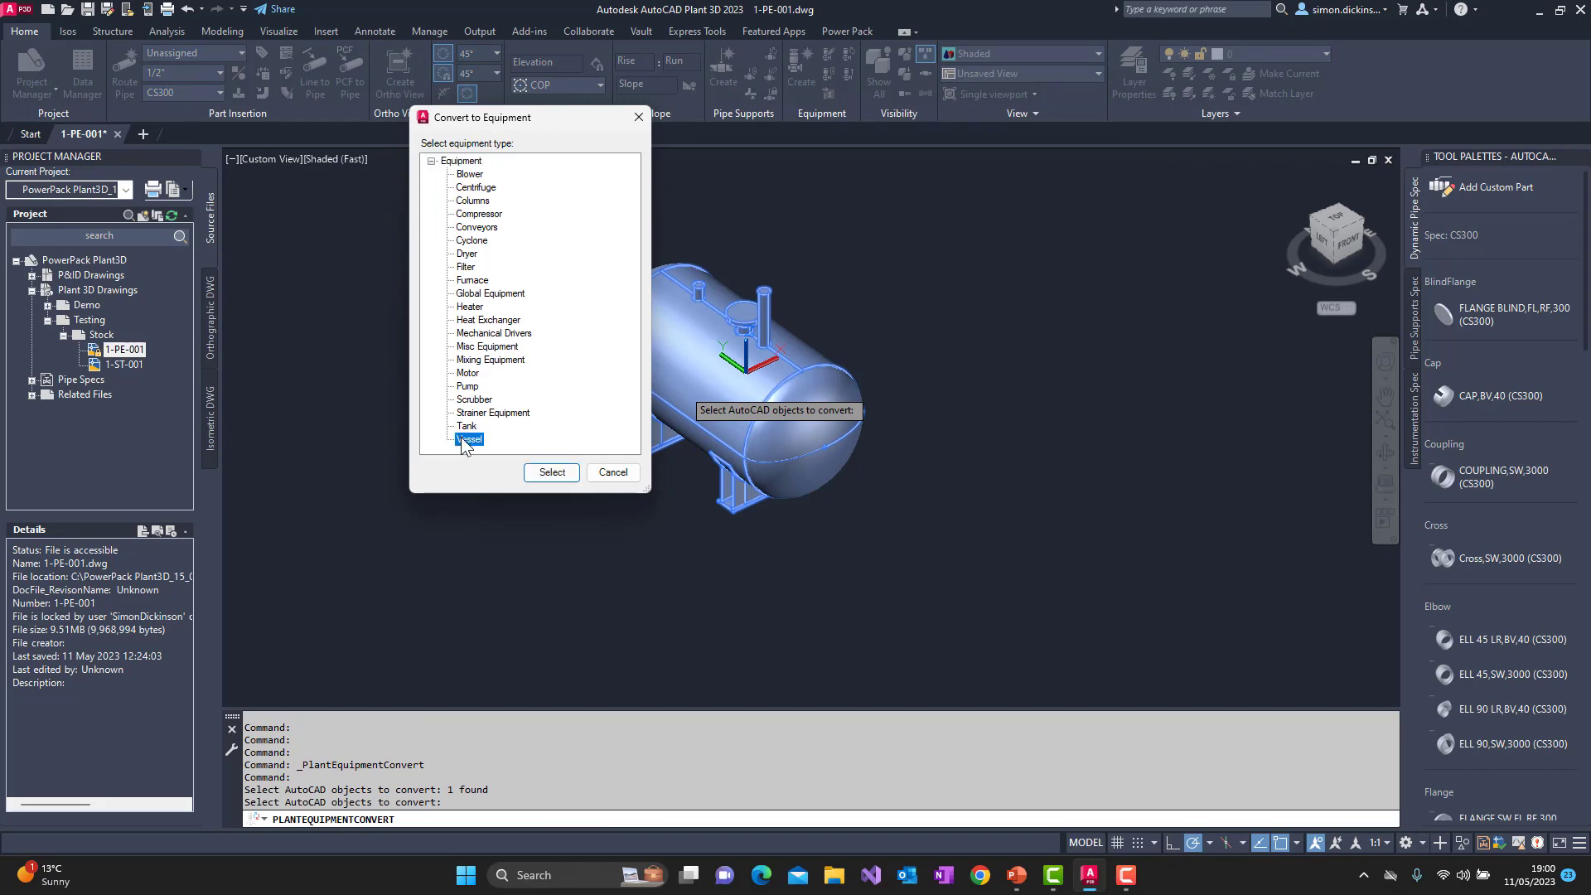
pyautogui.click(560, 478)
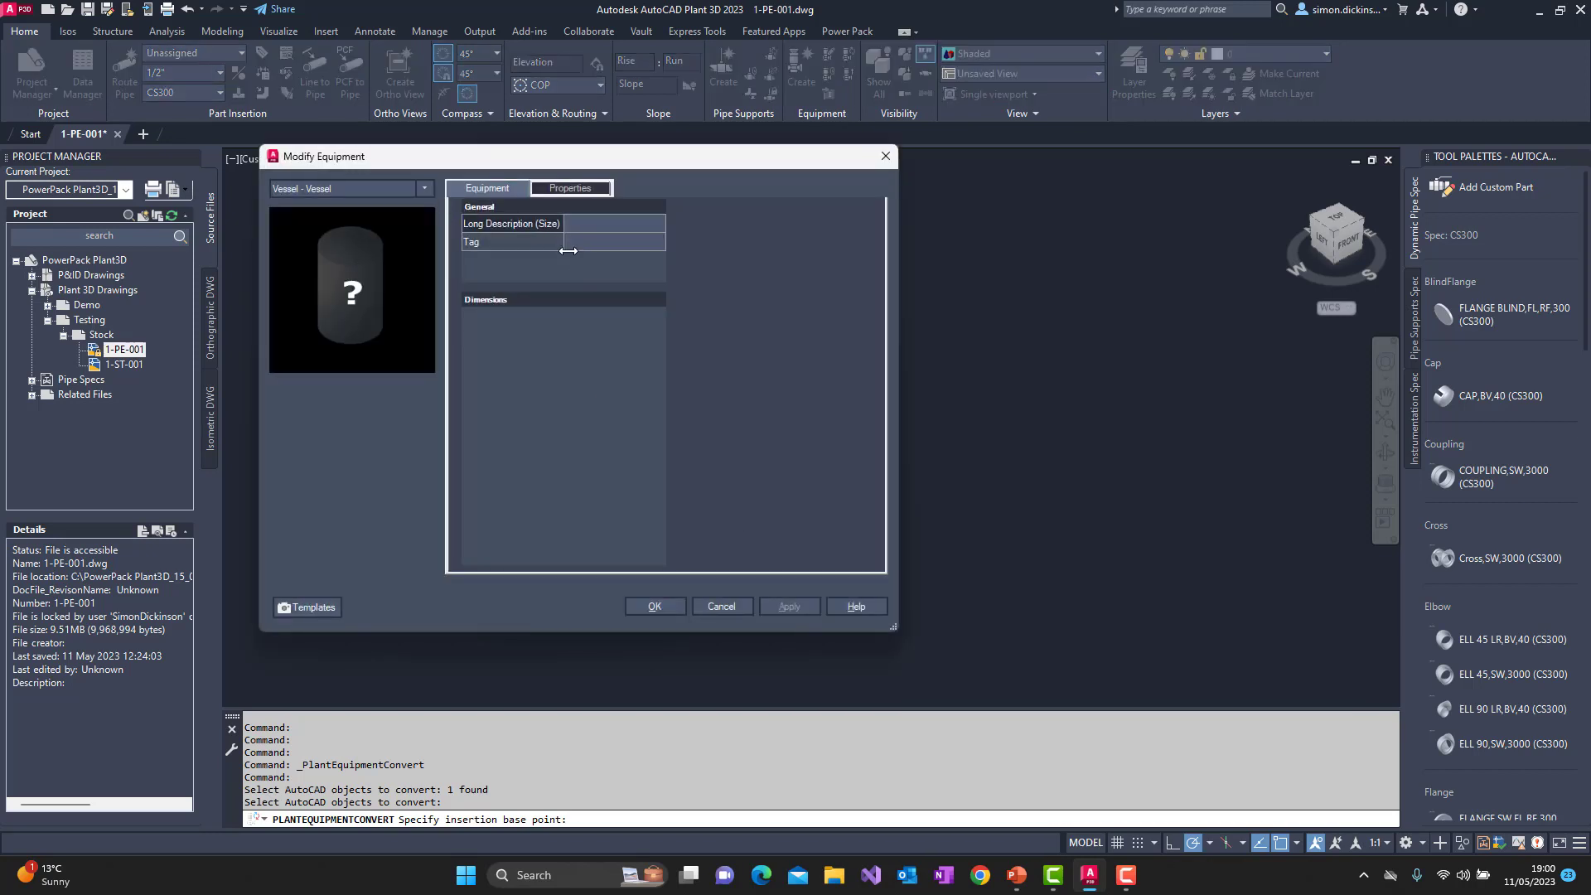
# Step: Tag the converted vessel TK-1012 and finish the conversion
pyautogui.click(584, 243)
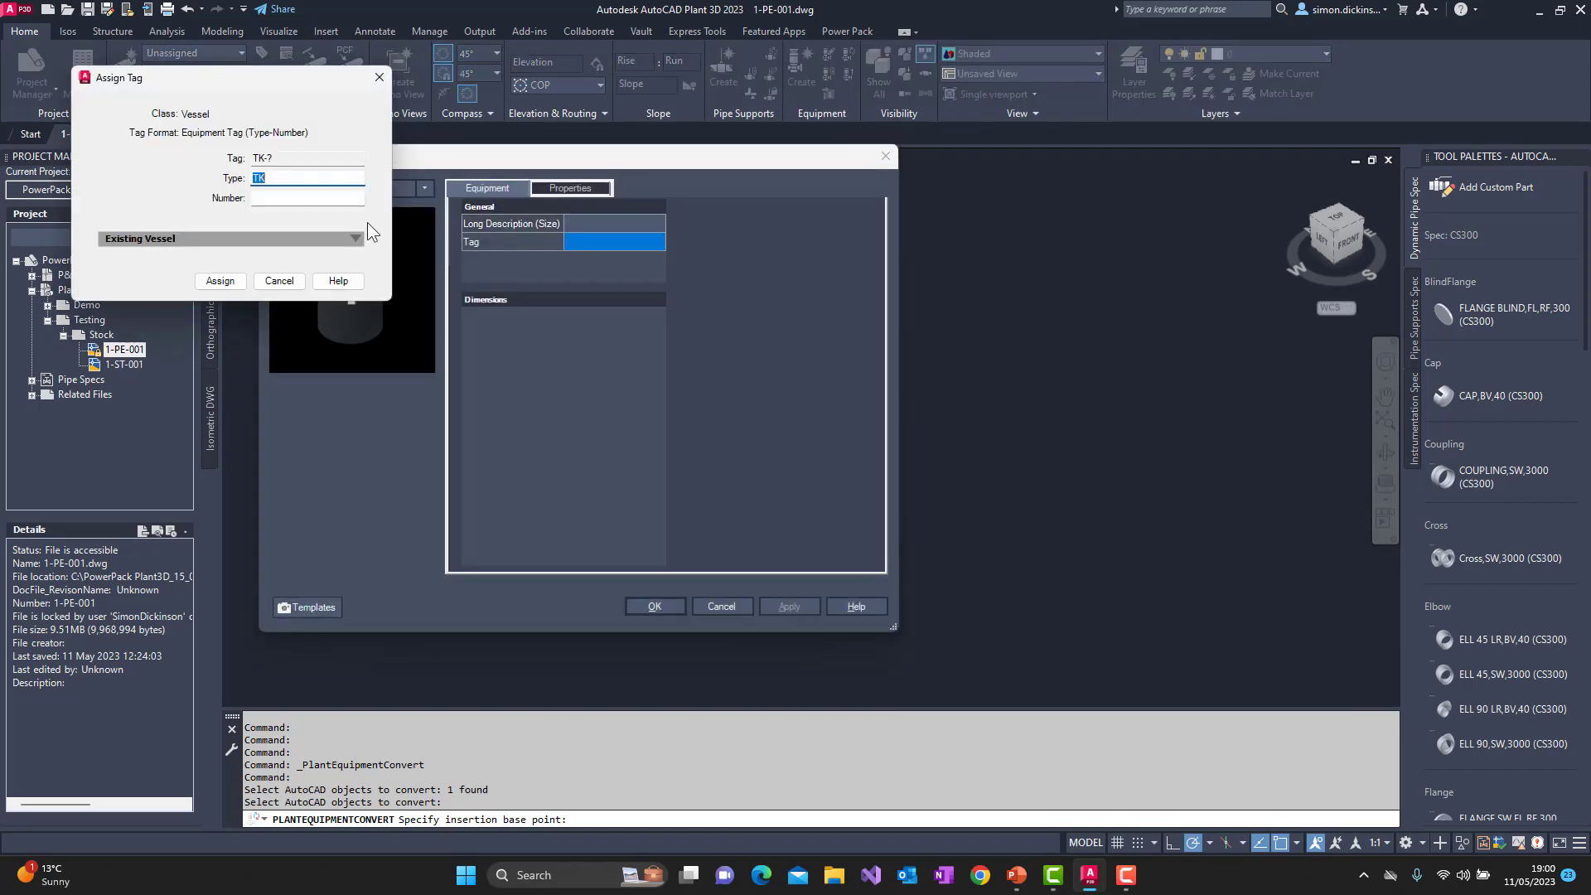
pyautogui.click(311, 202)
pyautogui.click(220, 281)
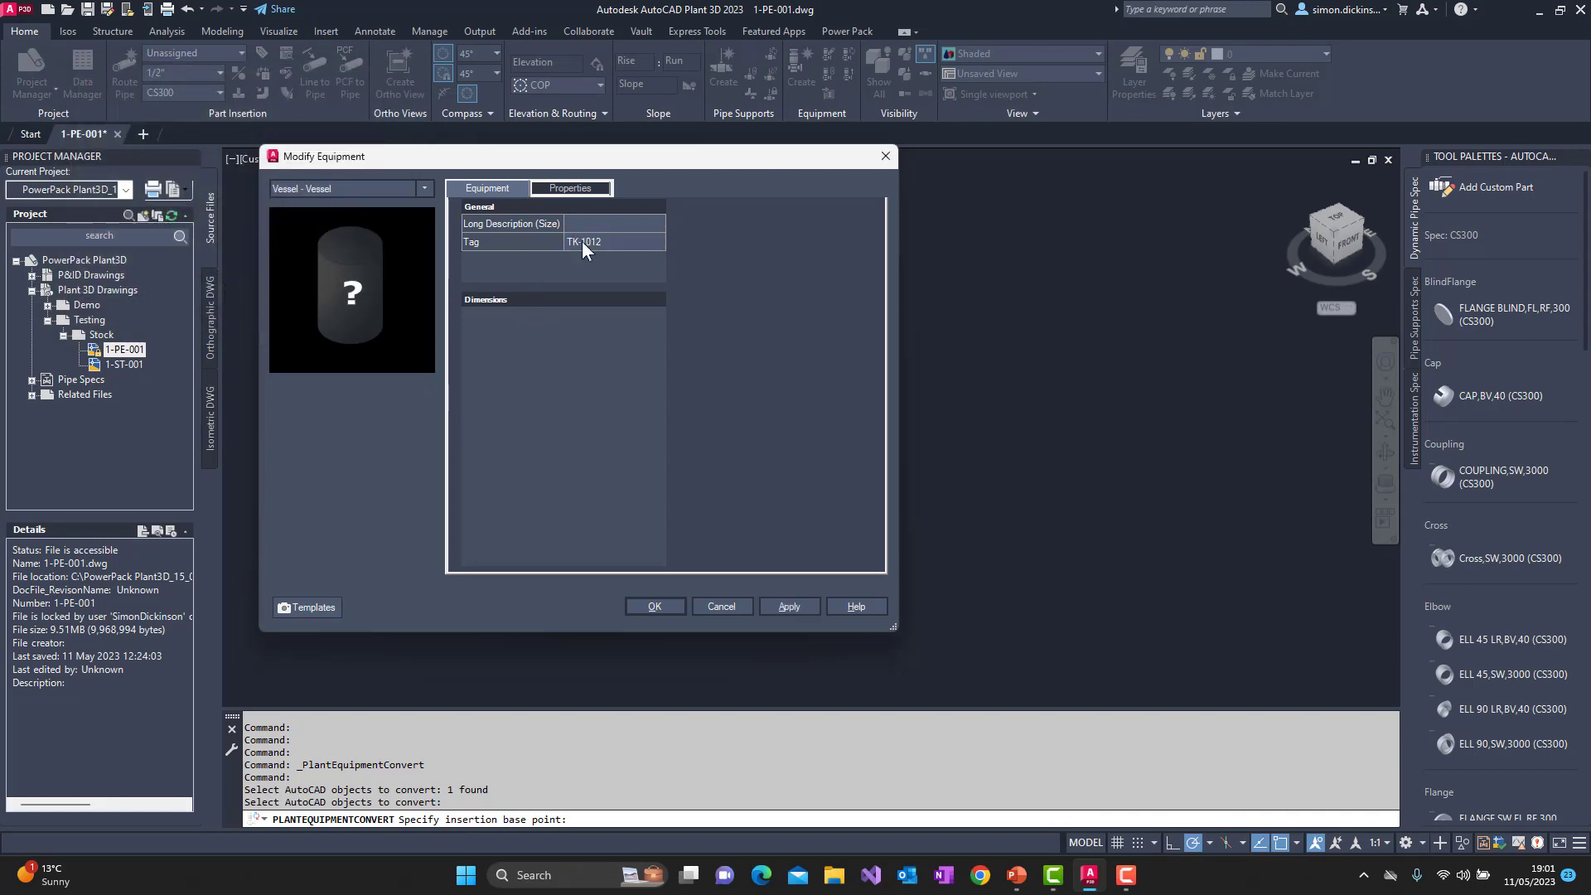
pyautogui.click(671, 607)
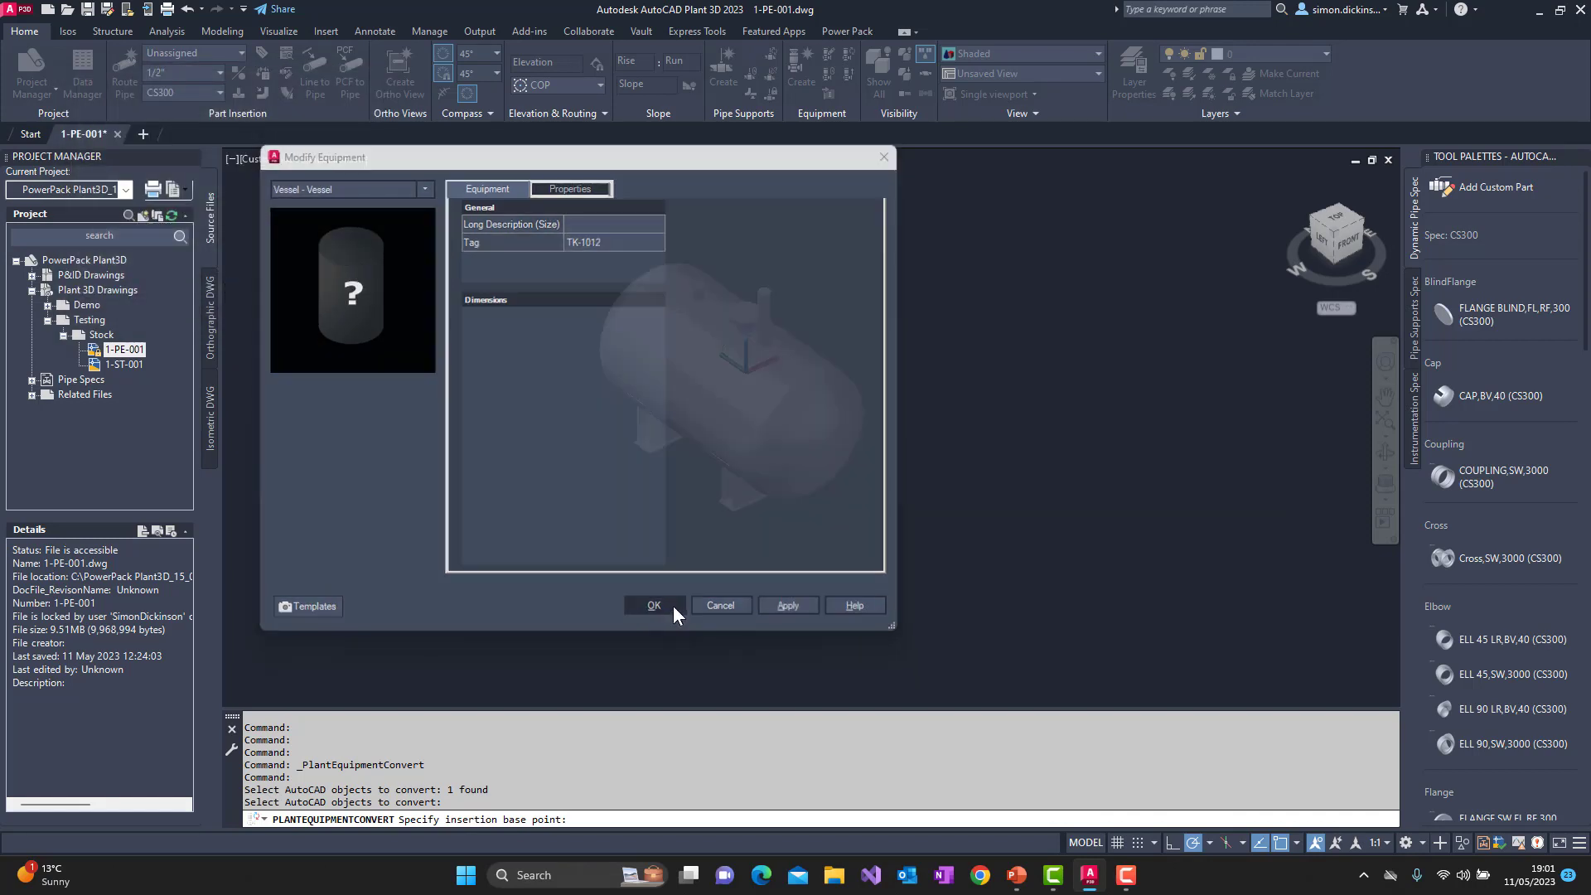
pyautogui.click(758, 397)
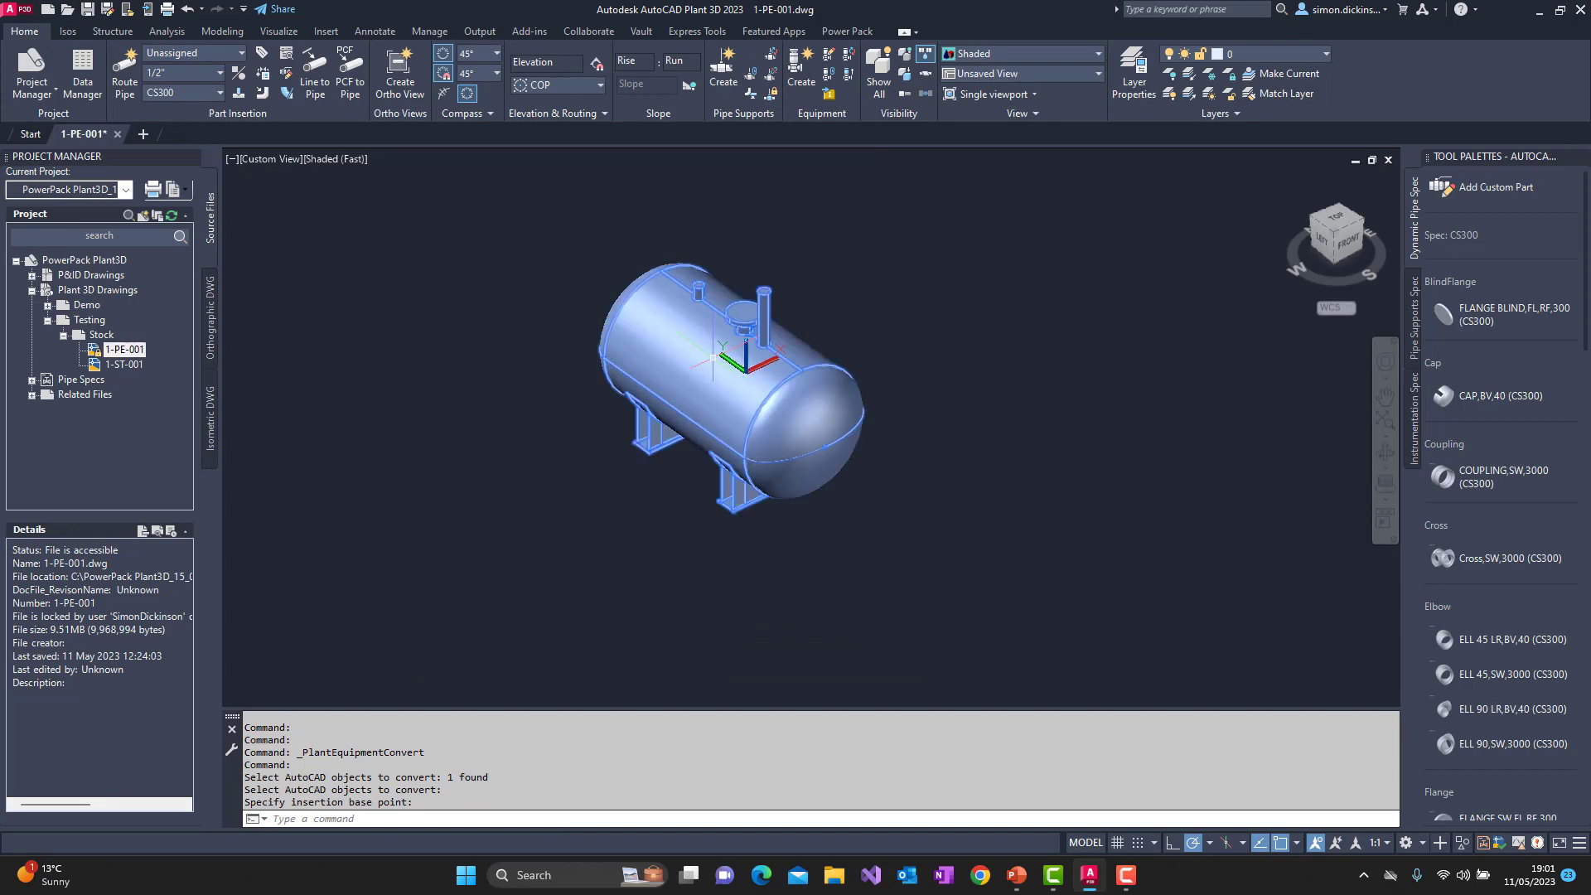
# Step: Add nozzle N-1 pointing straight up on the vessel's short stub
pyautogui.click(676, 222)
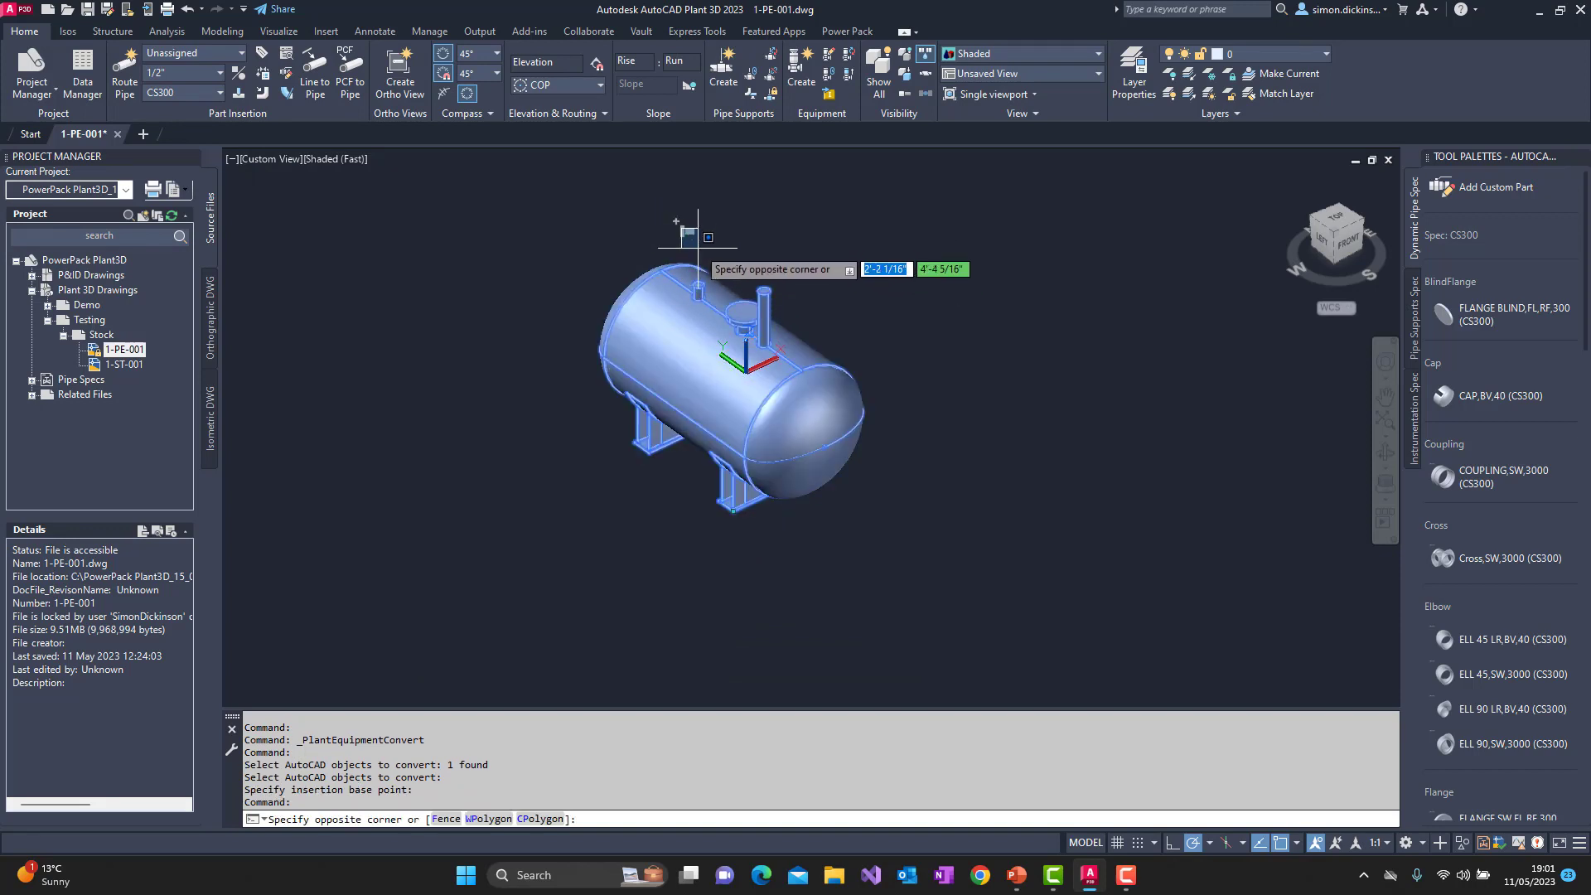
pyautogui.press('Escape')
pyautogui.keyDown('shift'); pyautogui.moveTo(597, 406); pyautogui.dragTo(517, 296, button='middle'); pyautogui.keyUp('shift')
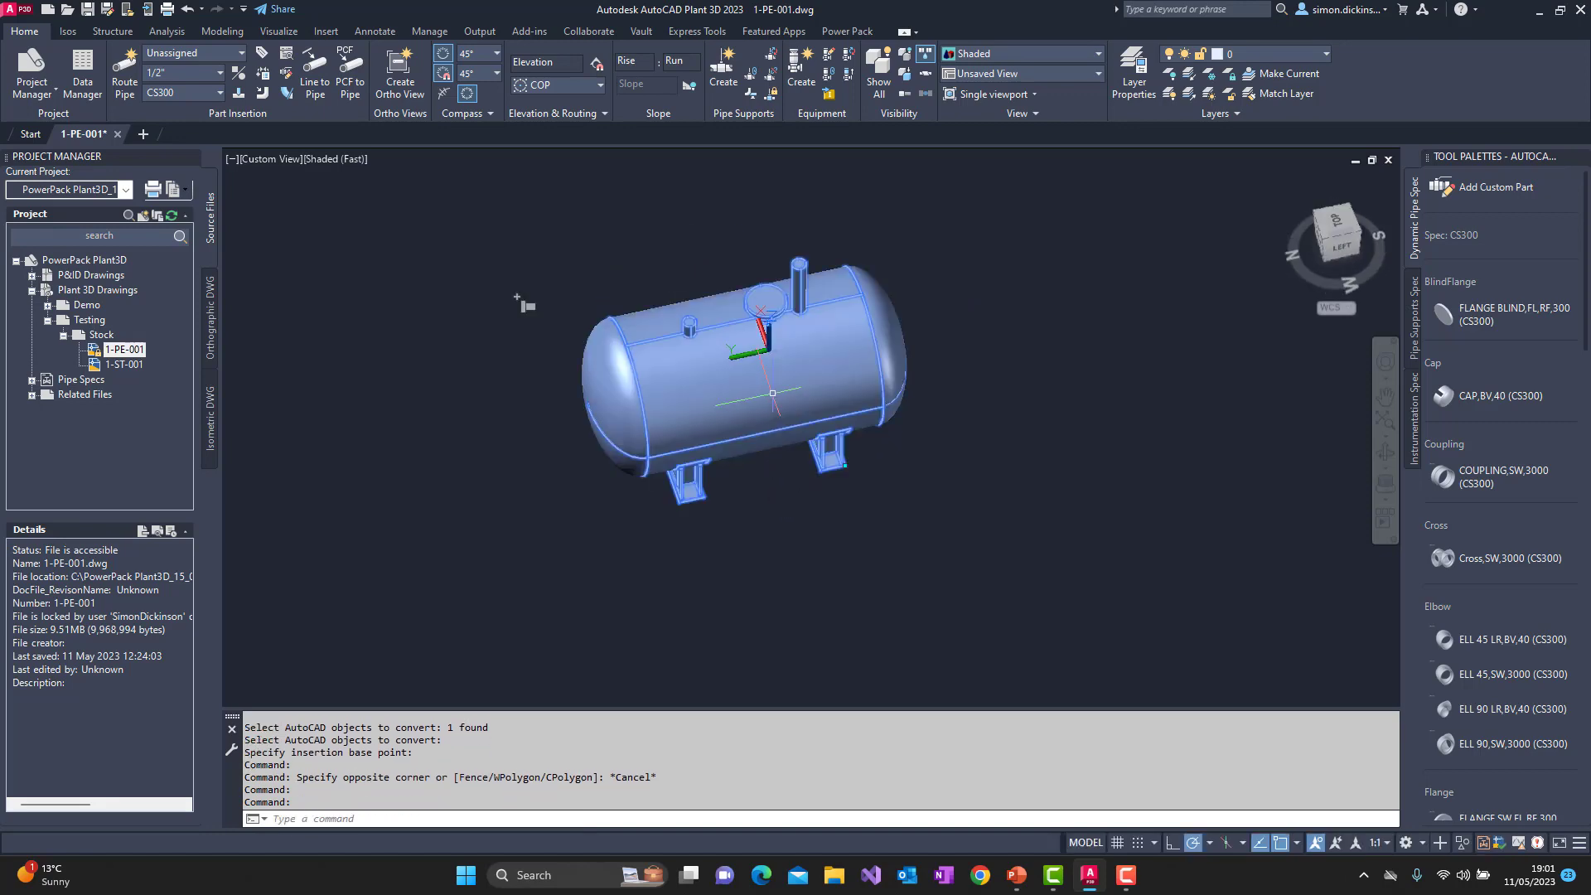
pyautogui.scroll(5, 772, 393)
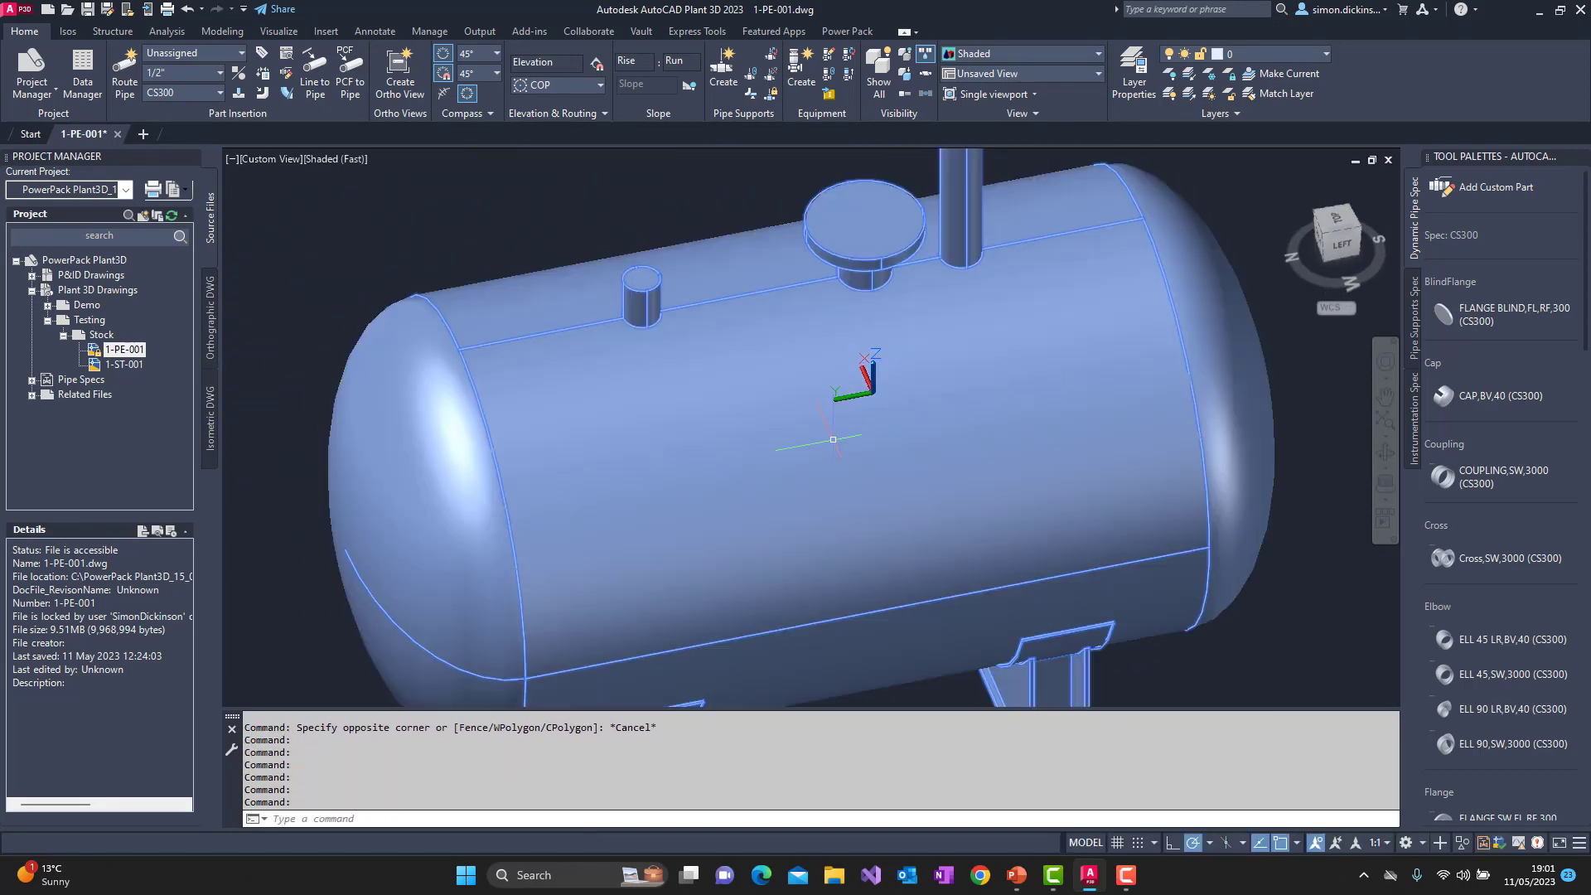
pyautogui.scroll(-6, 776, 489)
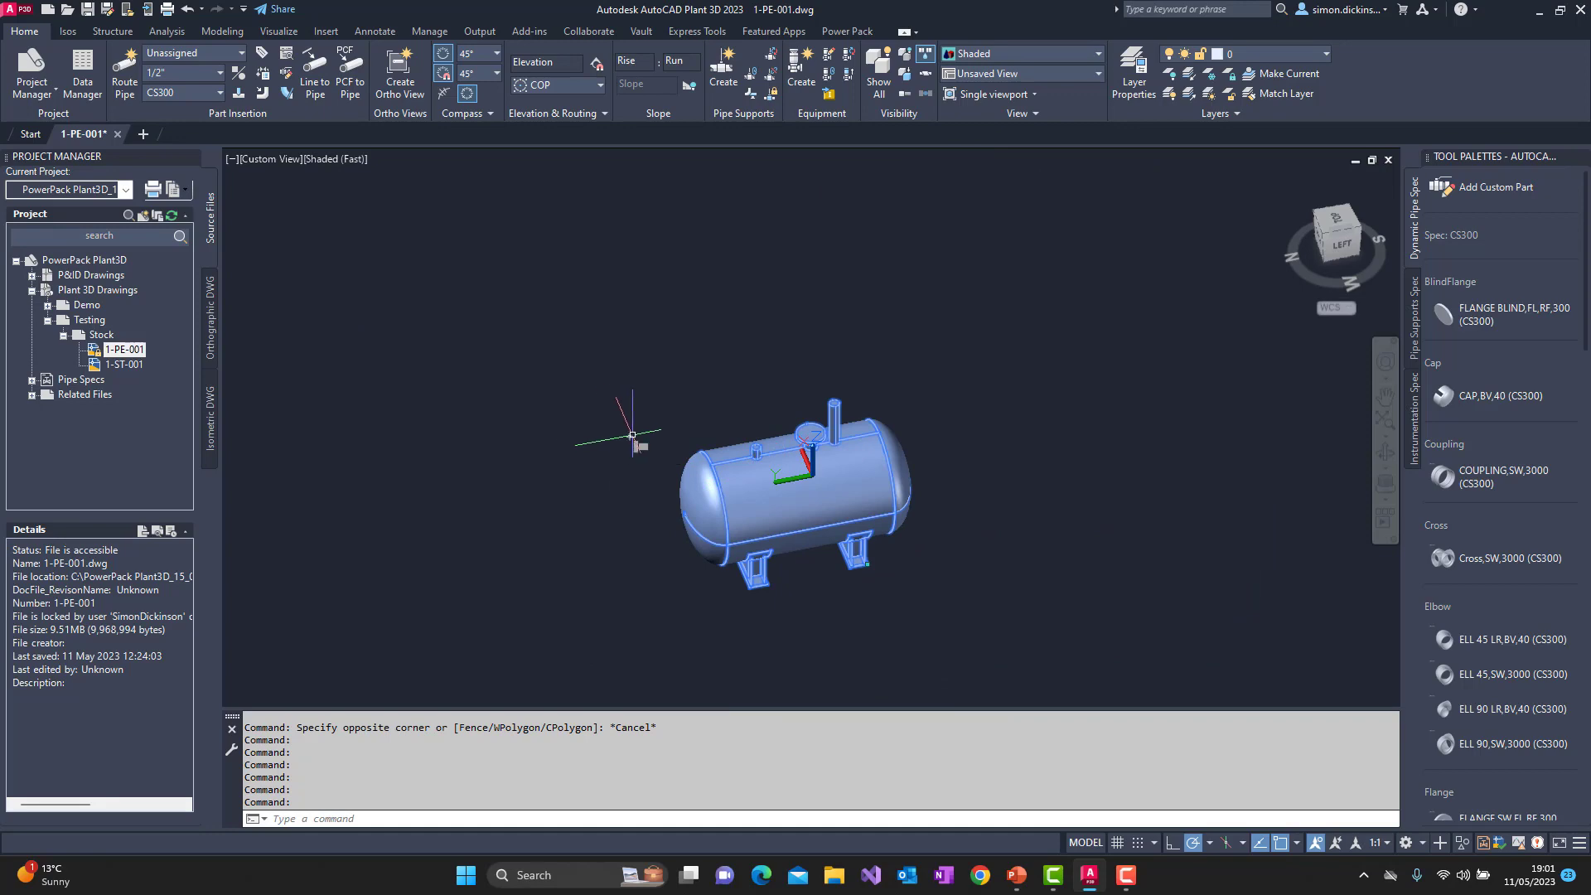
pyautogui.click(630, 439)
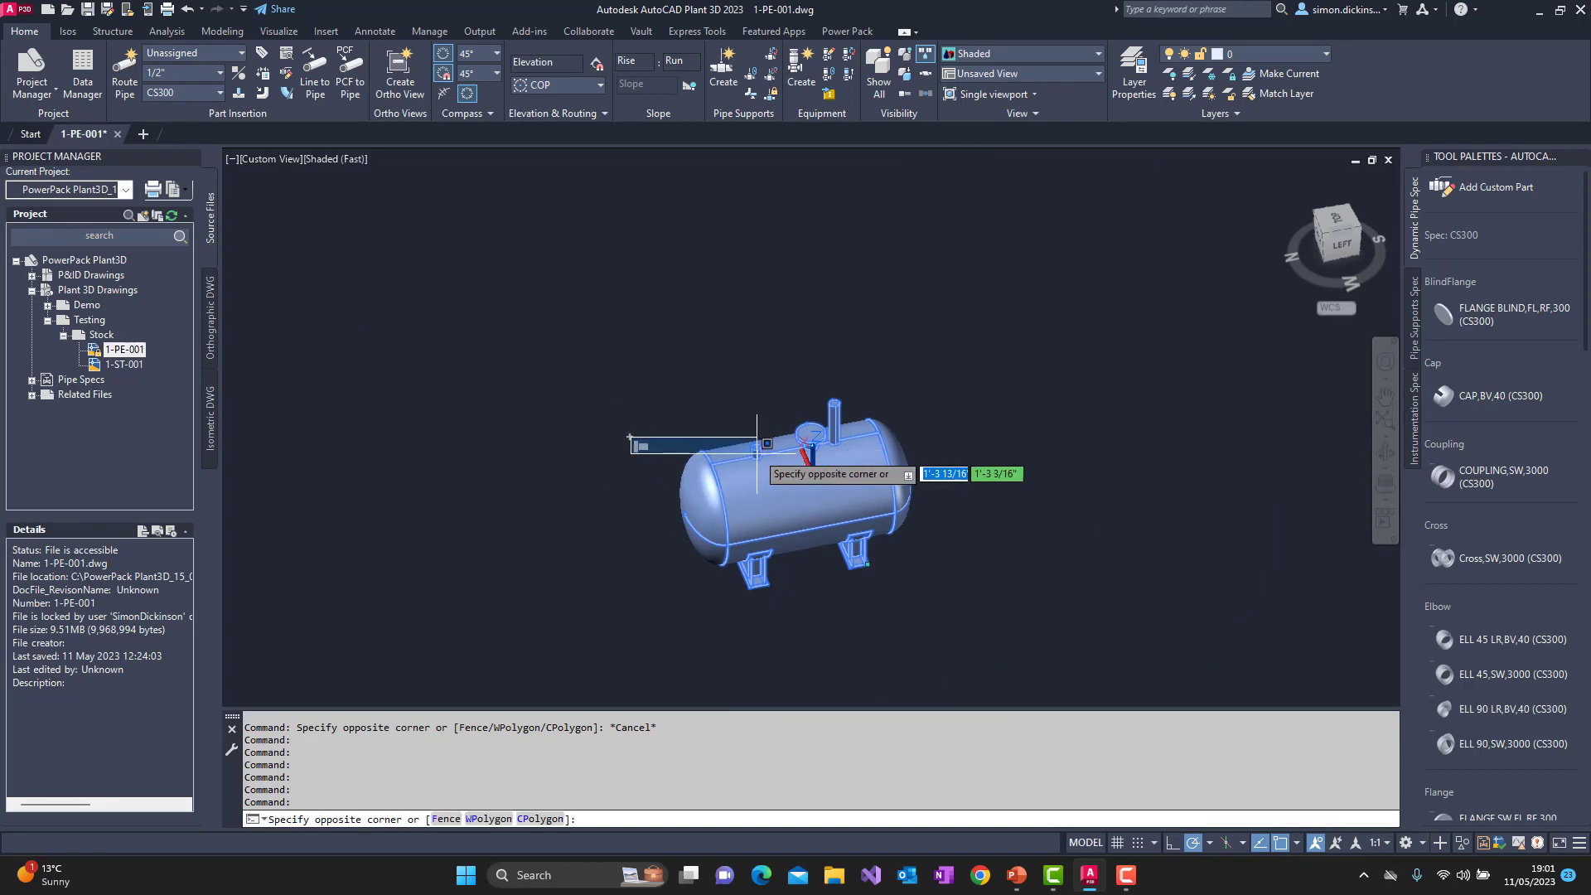
pyautogui.press('Escape')
pyautogui.press('Escape')
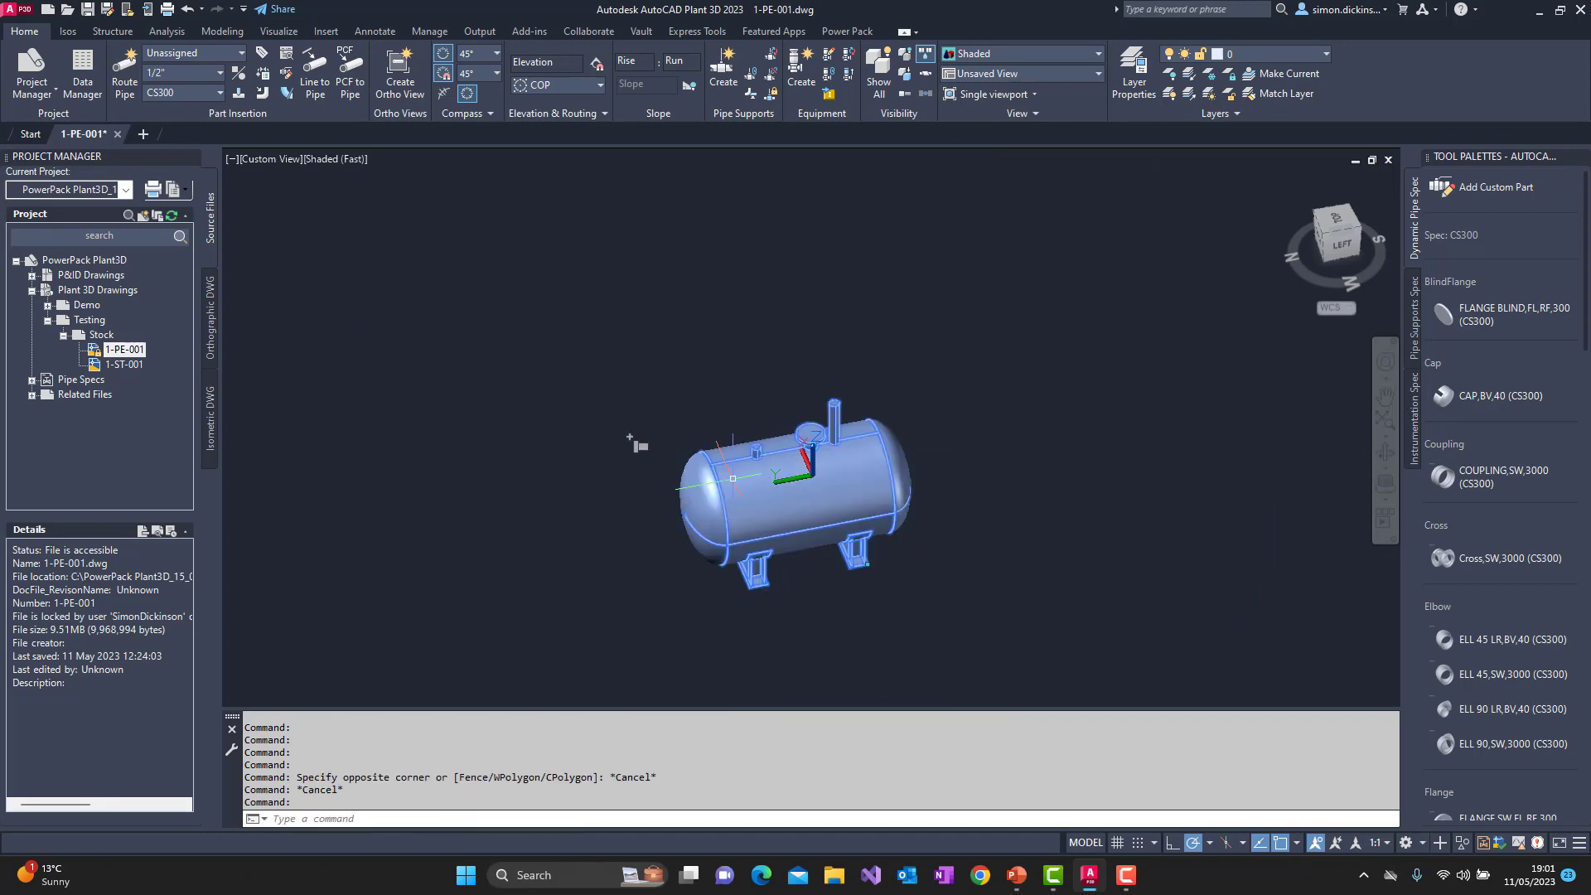
pyautogui.rightClick(732, 479)
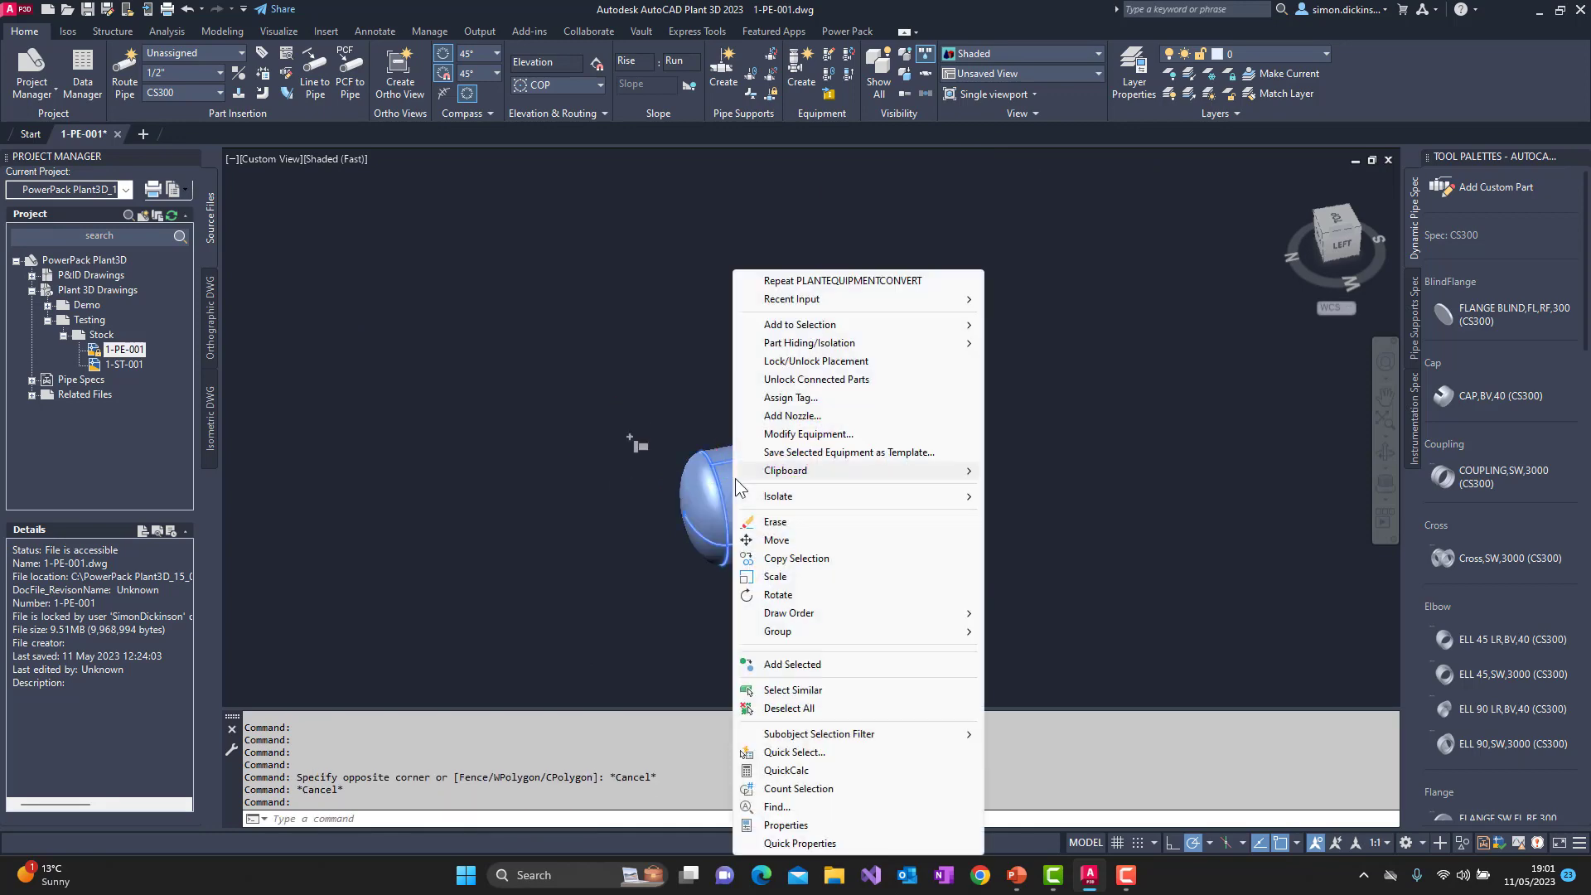
pyautogui.click(801, 416)
pyautogui.scroll(5, 726, 440)
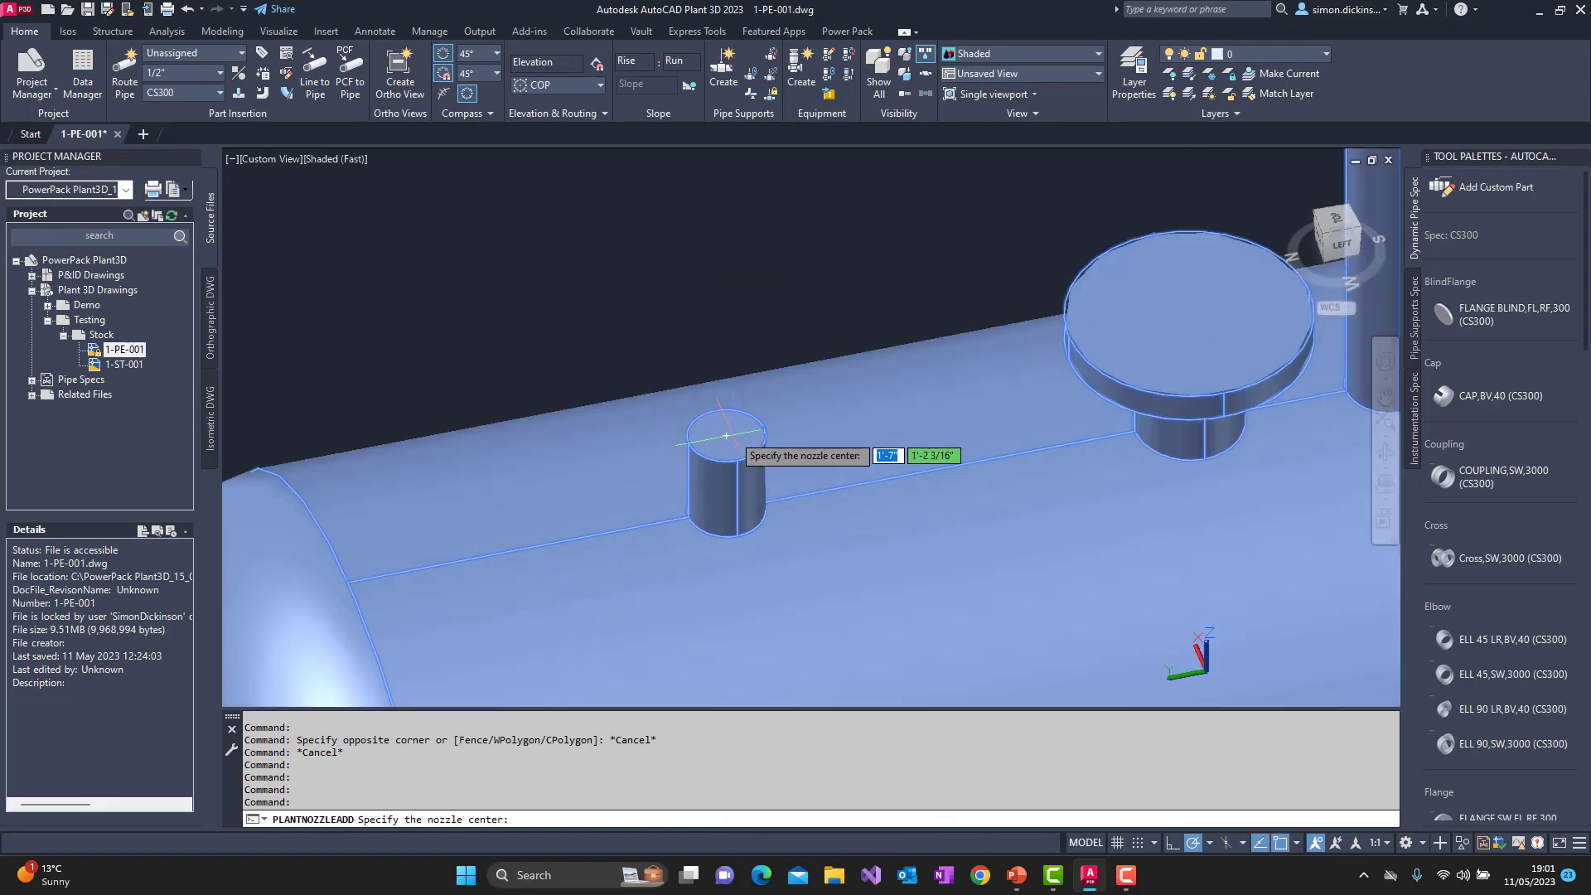
pyautogui.click(726, 435)
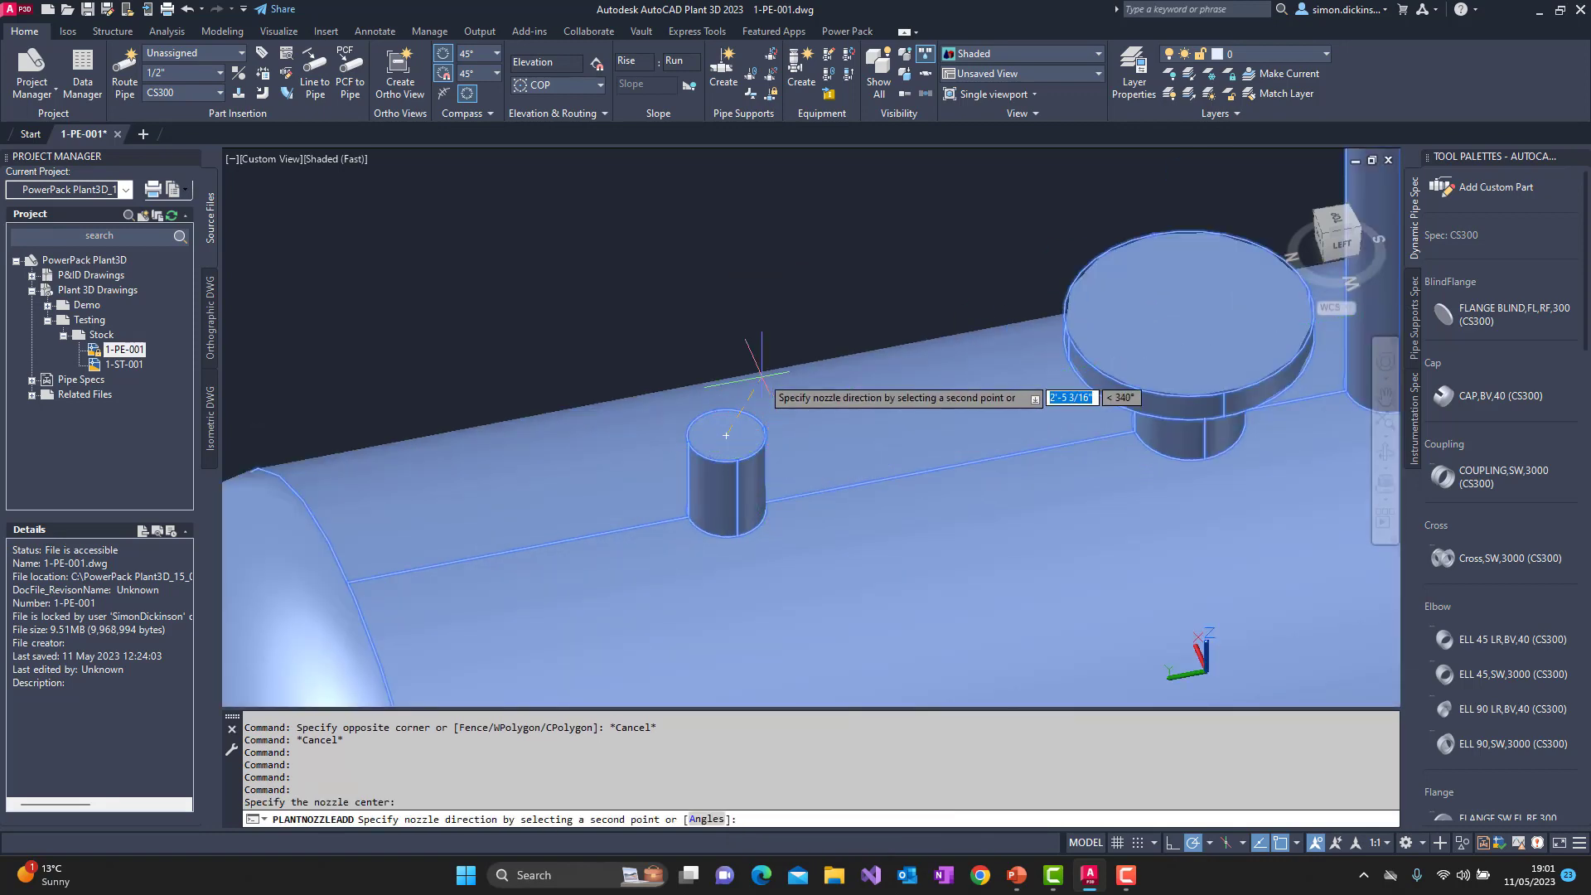
pyautogui.click(728, 301)
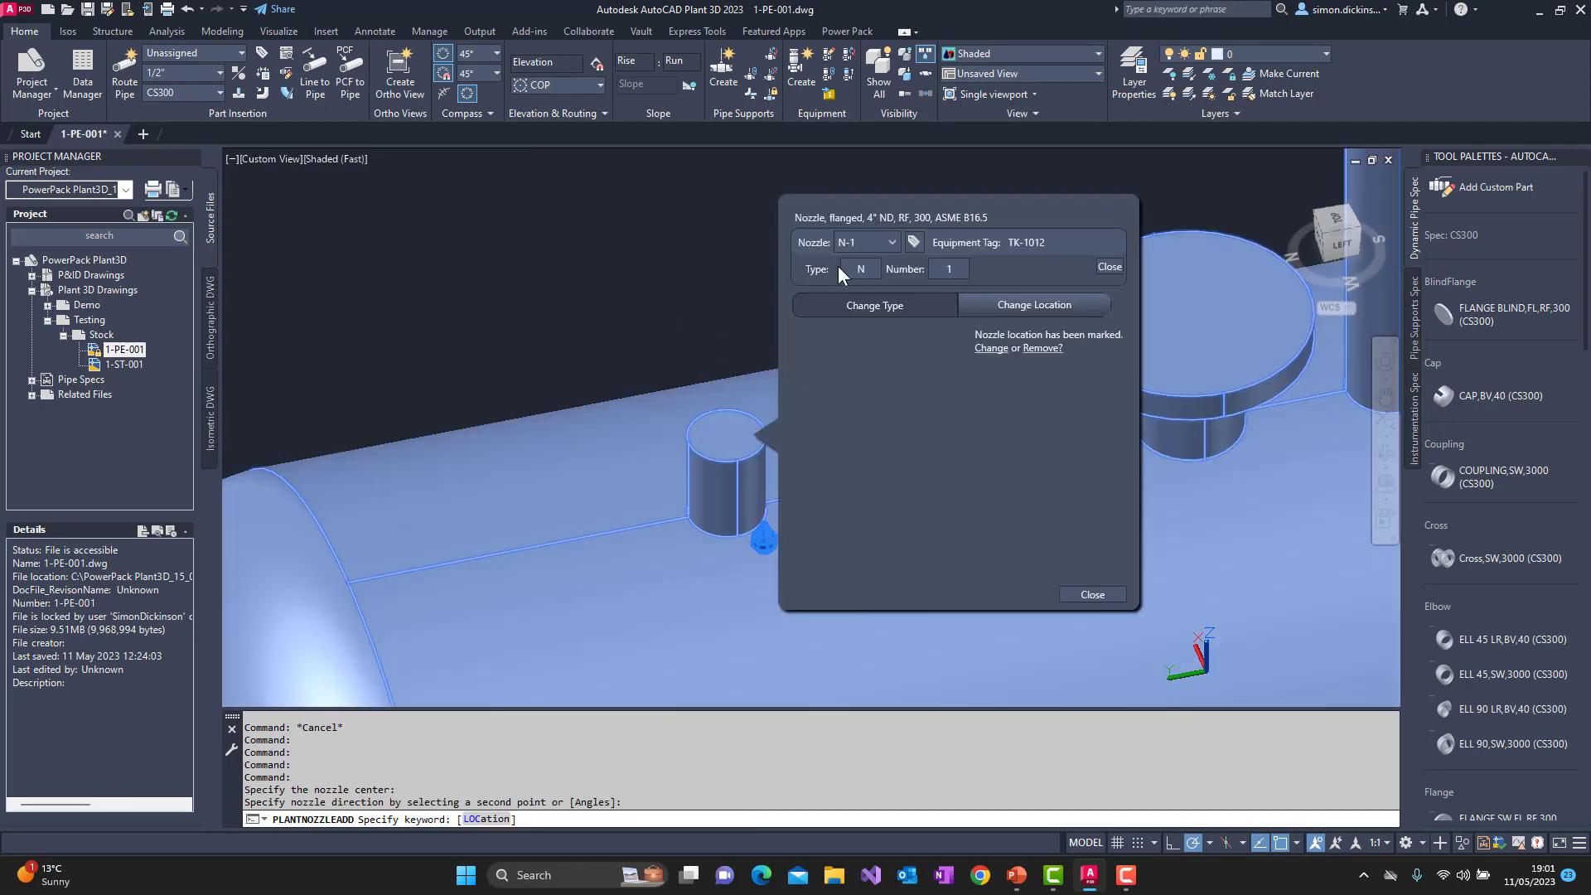
pyautogui.click(866, 312)
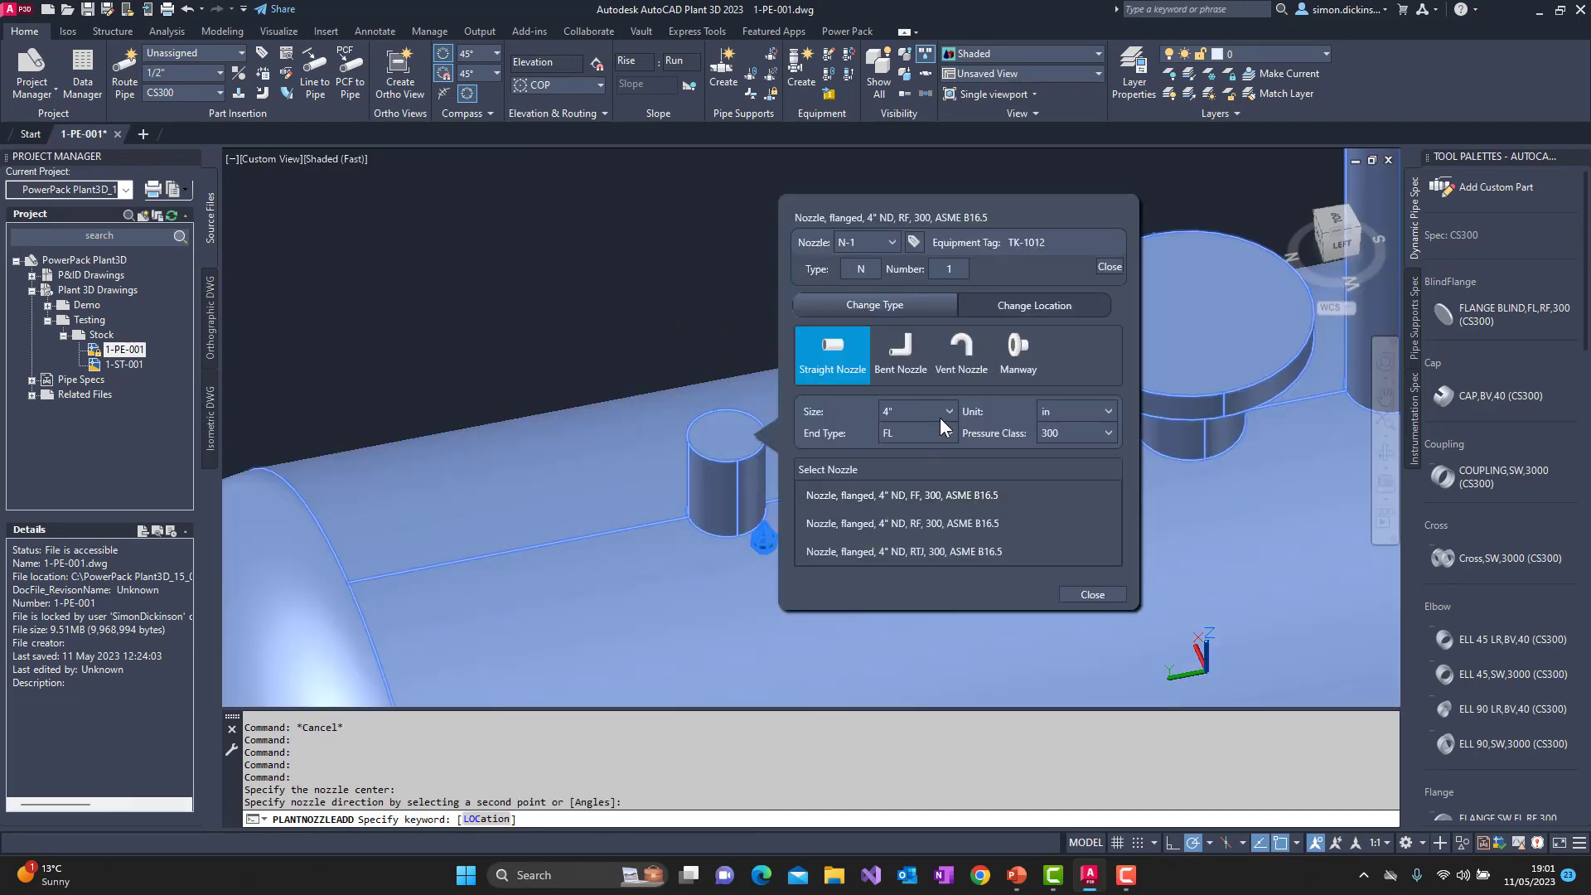
pyautogui.click(1092, 594)
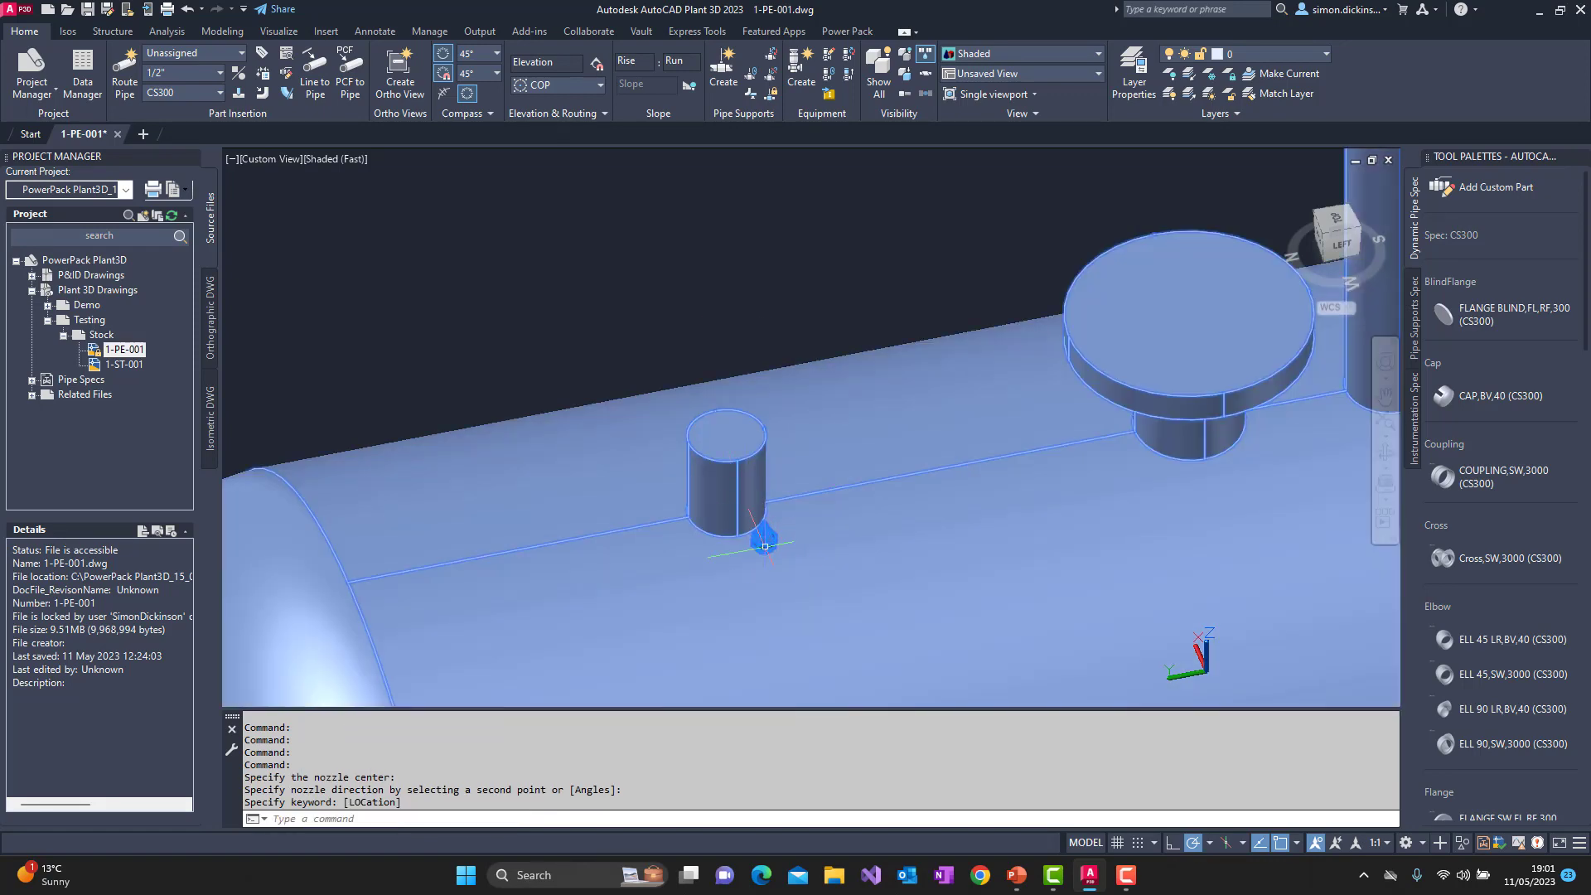
# Step: Add nozzle N-2 on the tall pipe with a threaded THDF end type
pyautogui.scroll(-4, 1077, 507)
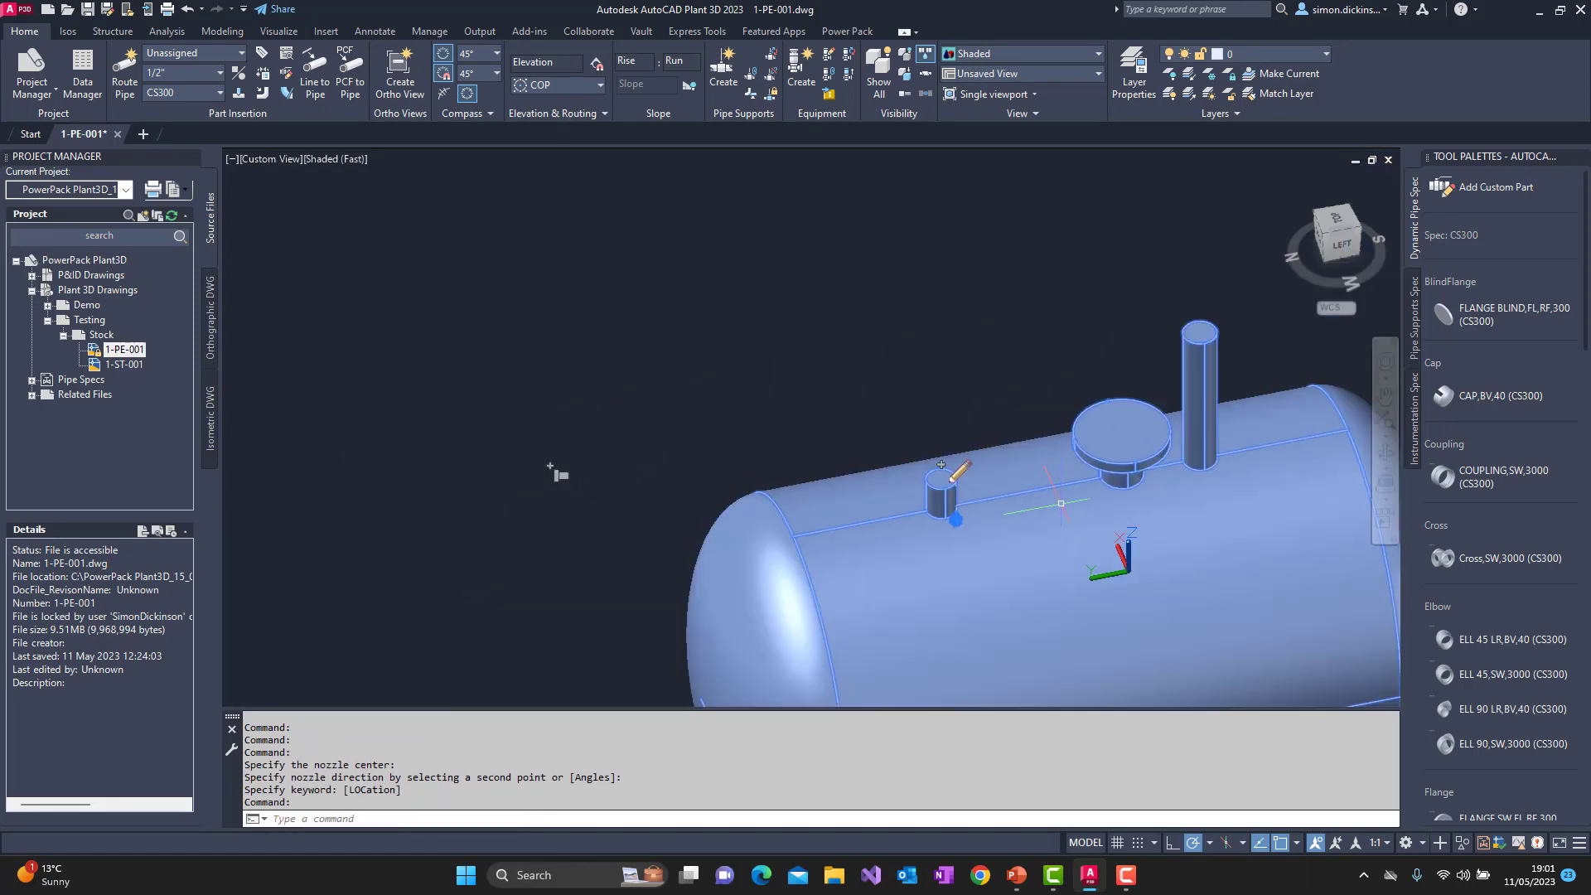
pyautogui.moveTo(1061, 503); pyautogui.dragTo(833, 445, button='middle')
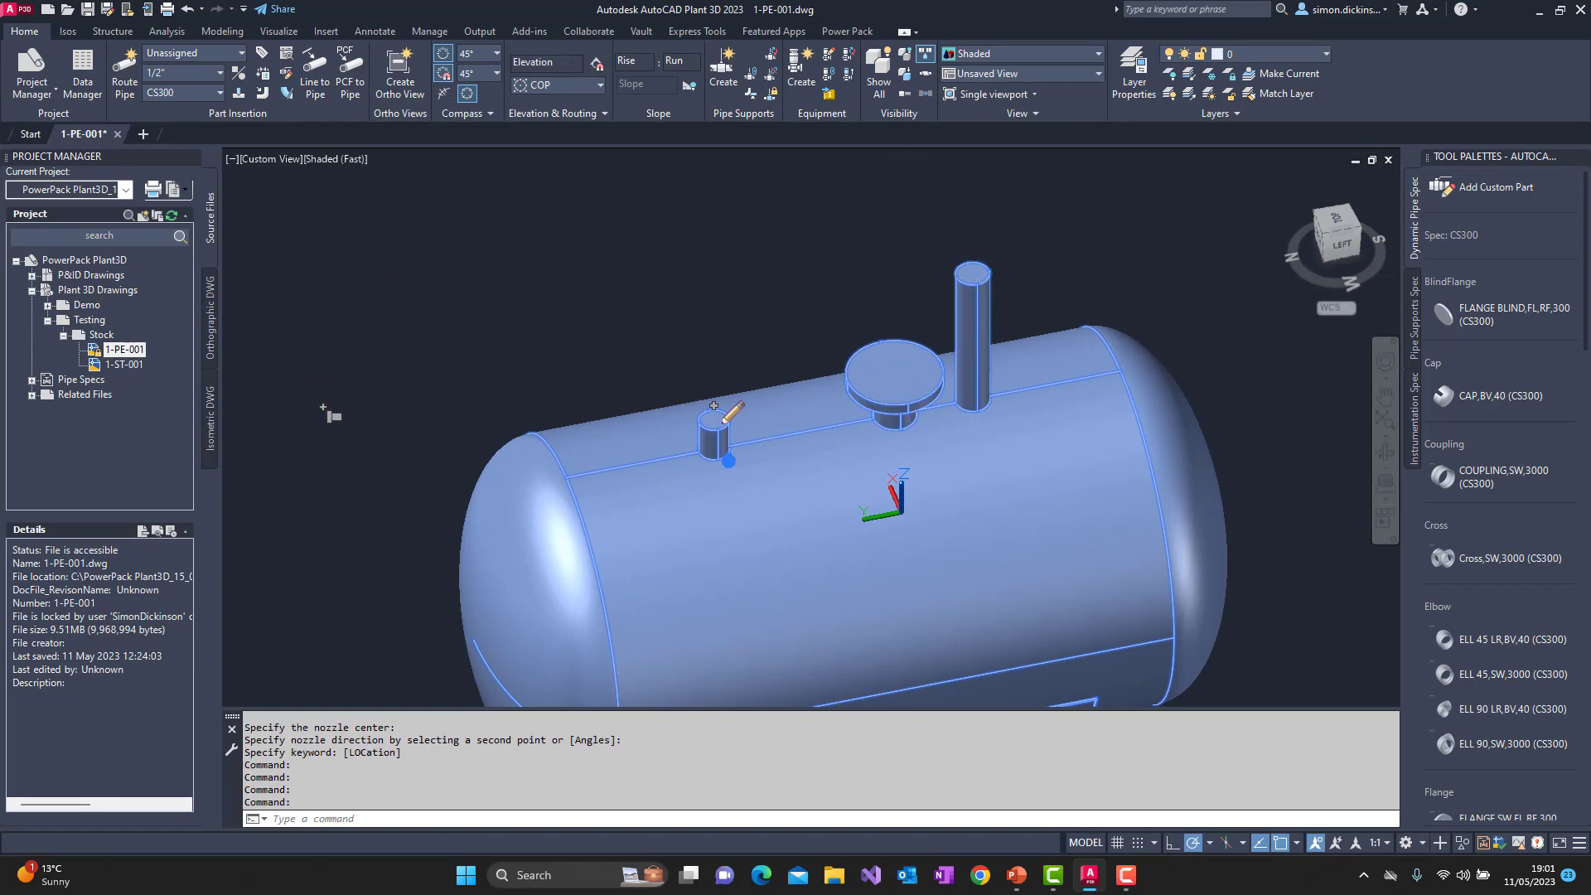
pyautogui.rightClick(974, 331)
pyautogui.moveTo(1077, 635)
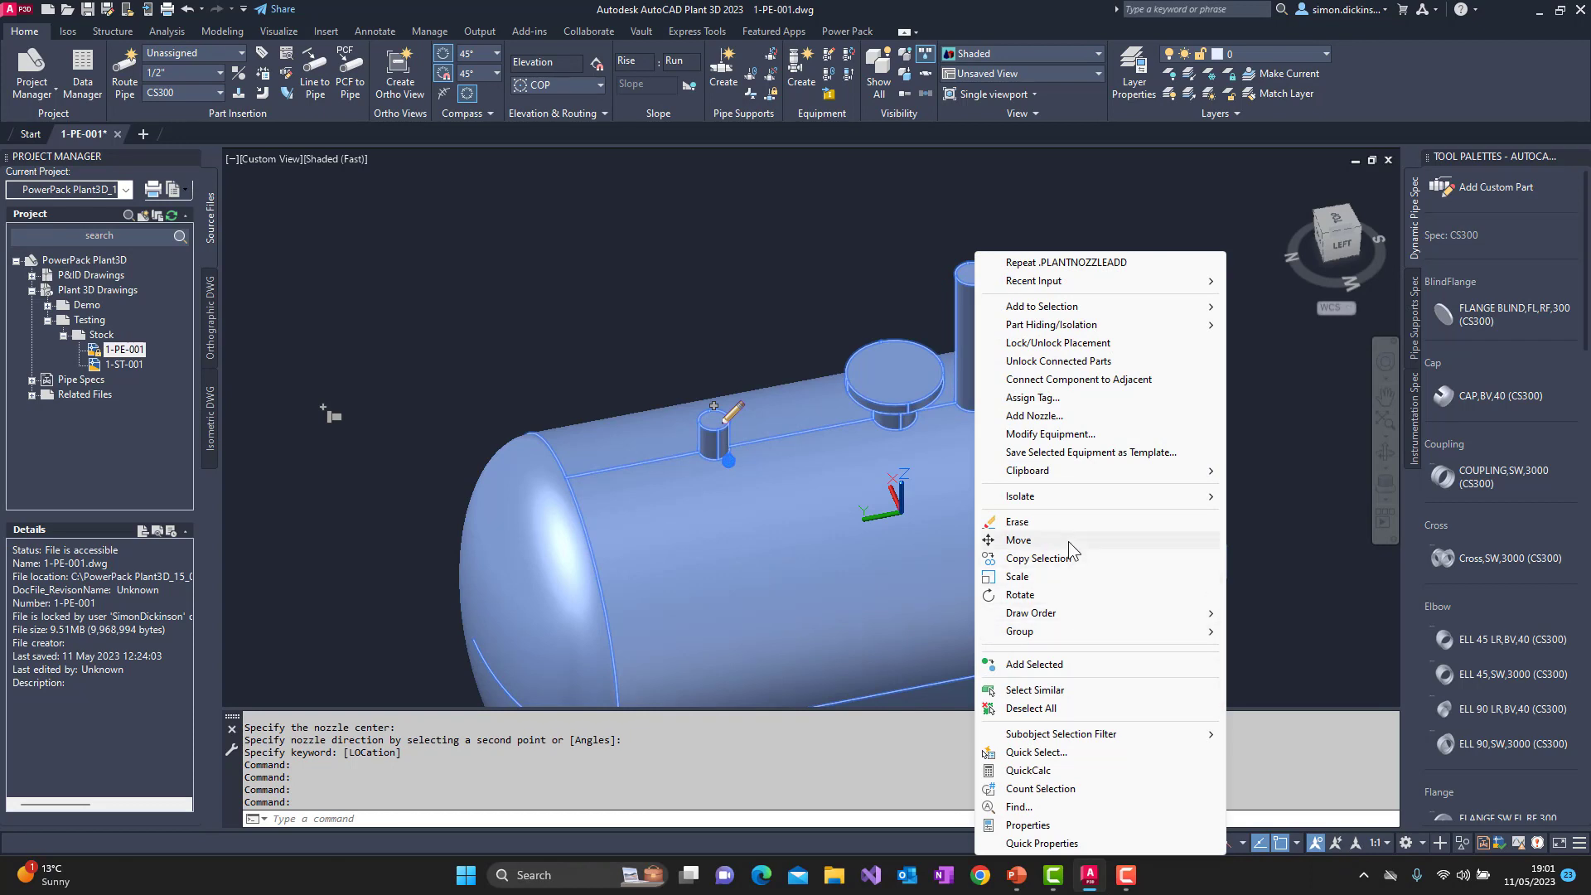
pyautogui.click(1034, 415)
pyautogui.click(971, 273)
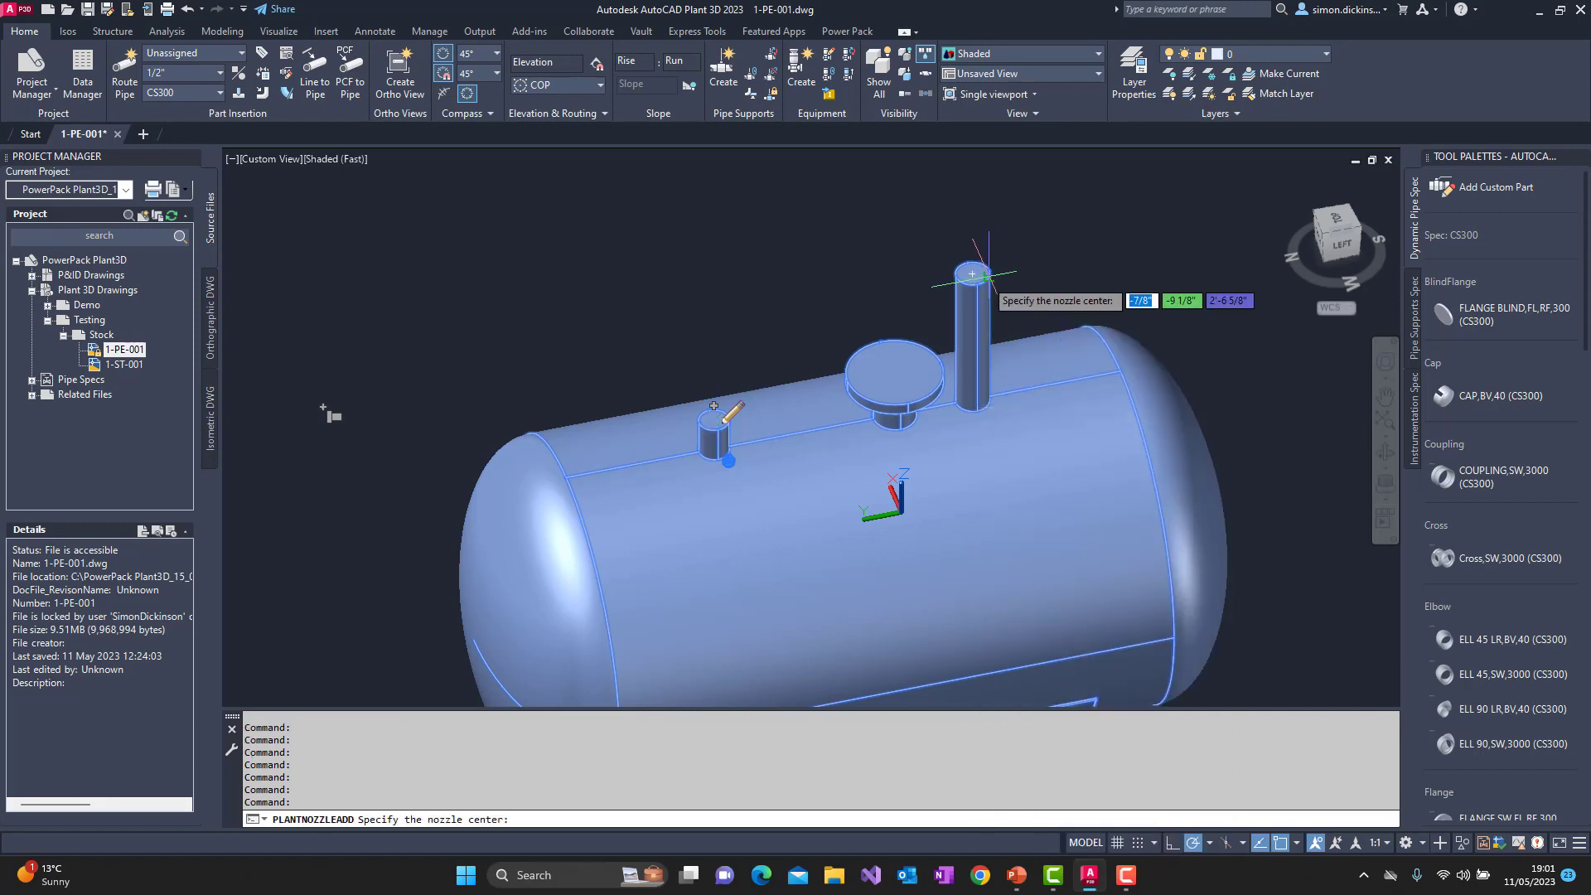
pyautogui.click(979, 206)
pyautogui.click(1098, 158)
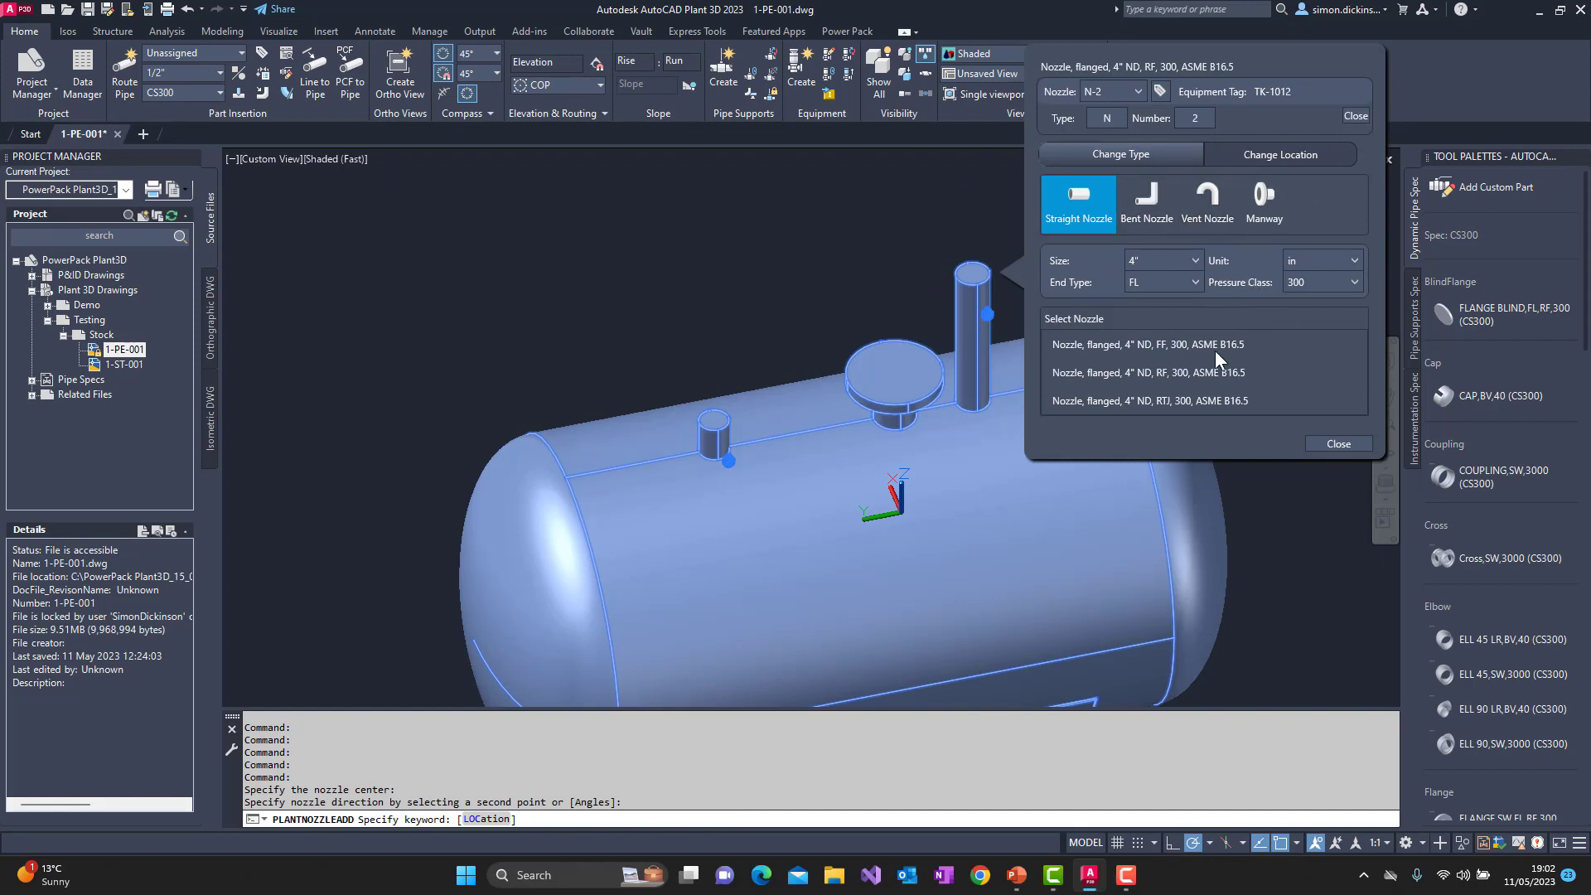
pyautogui.click(1189, 283)
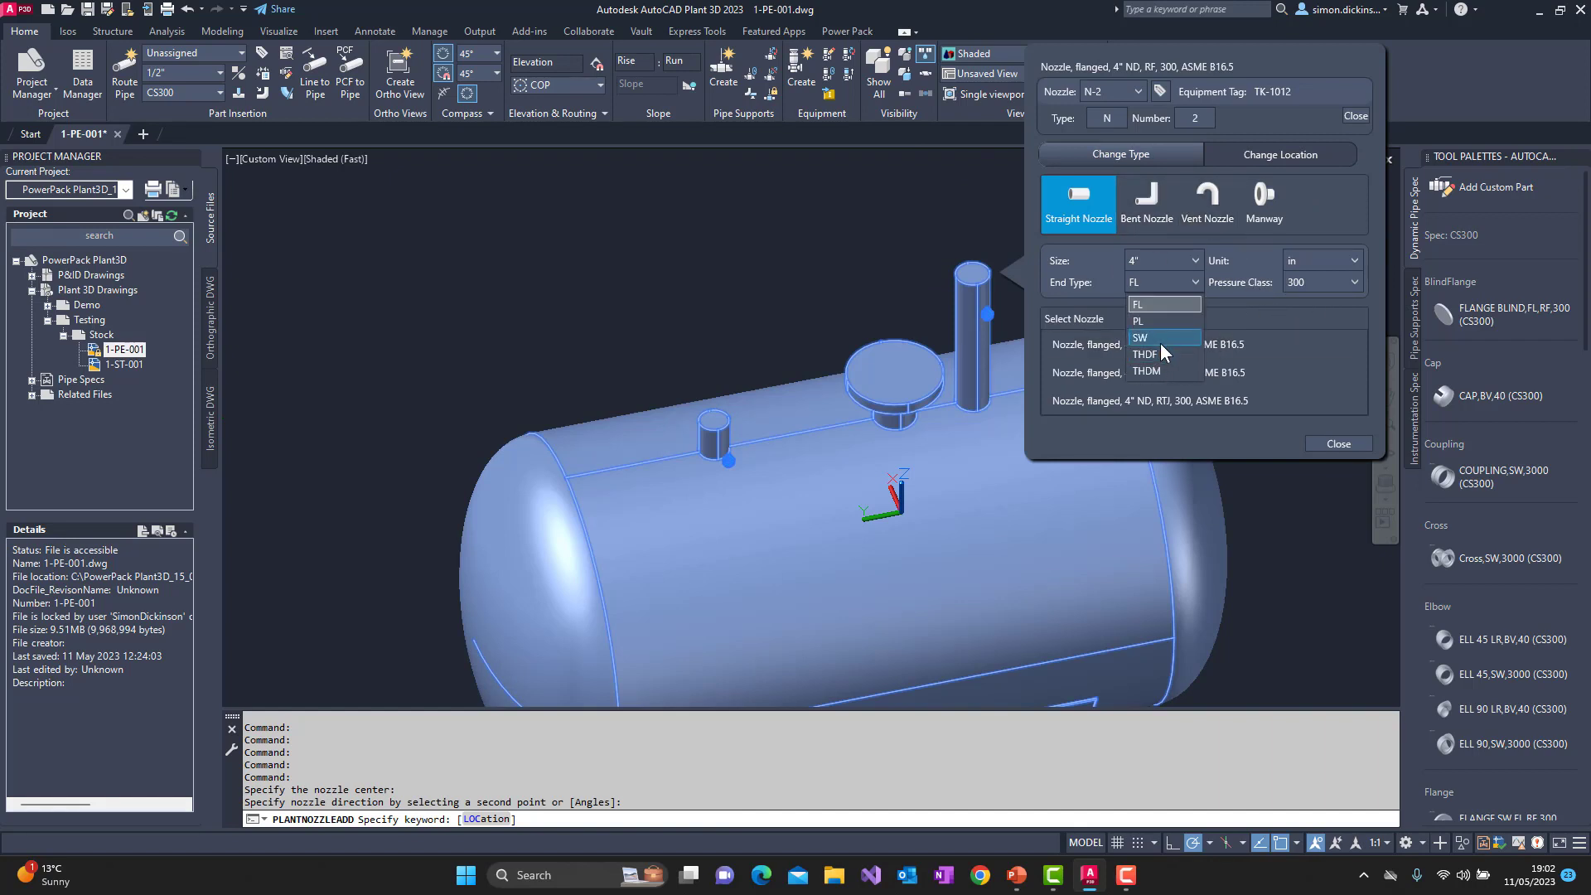
pyautogui.click(1160, 352)
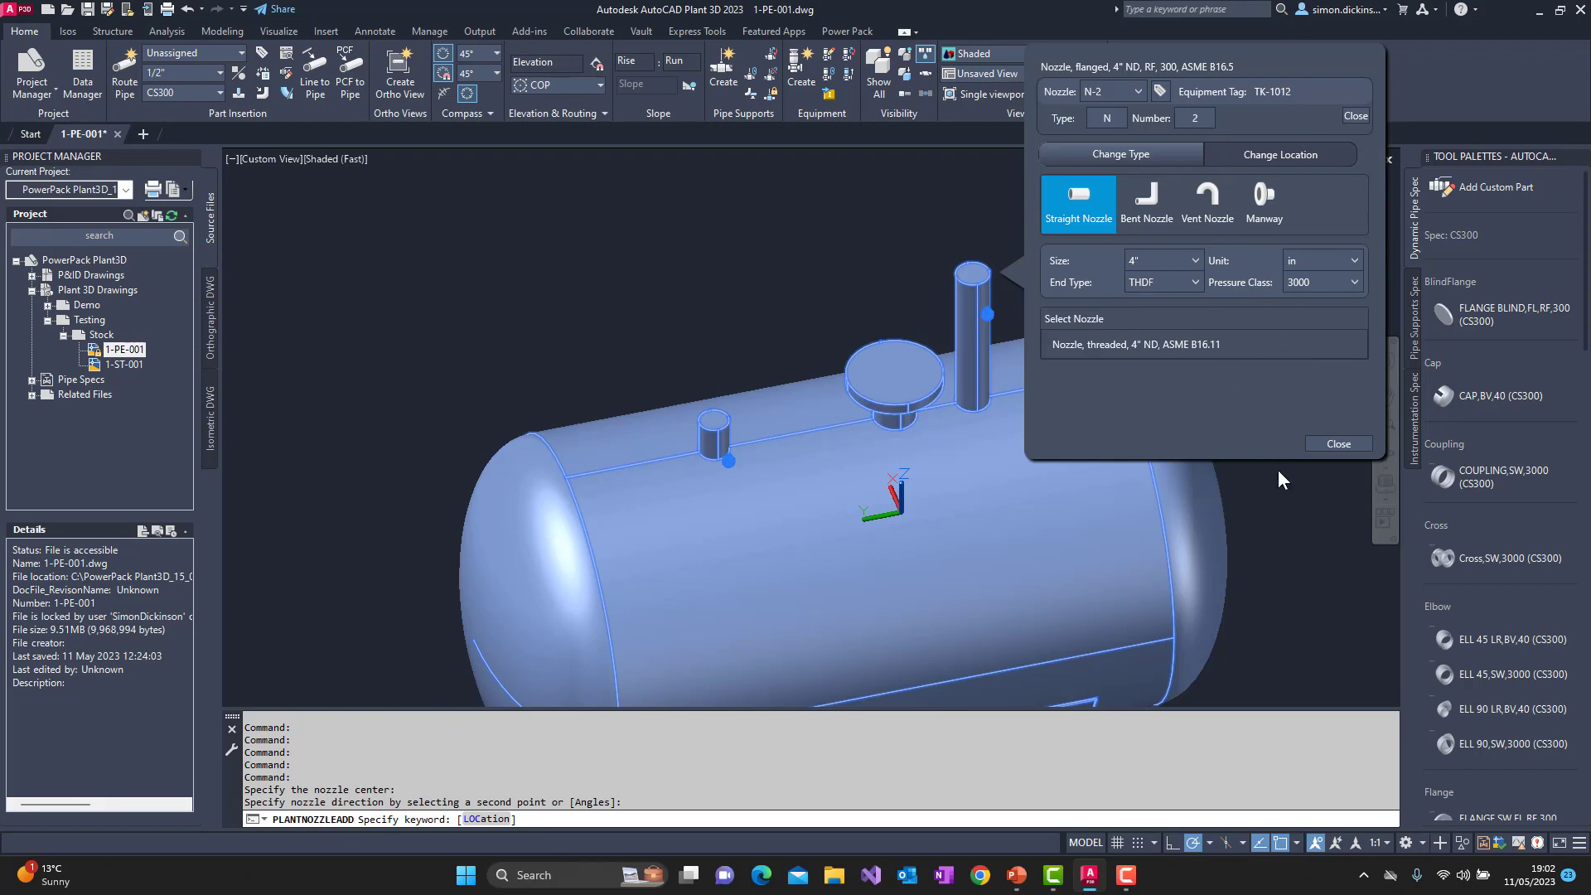
pyautogui.click(1312, 443)
pyautogui.moveTo(1140, 332); pyautogui.dragTo(1054, 332, button='middle')
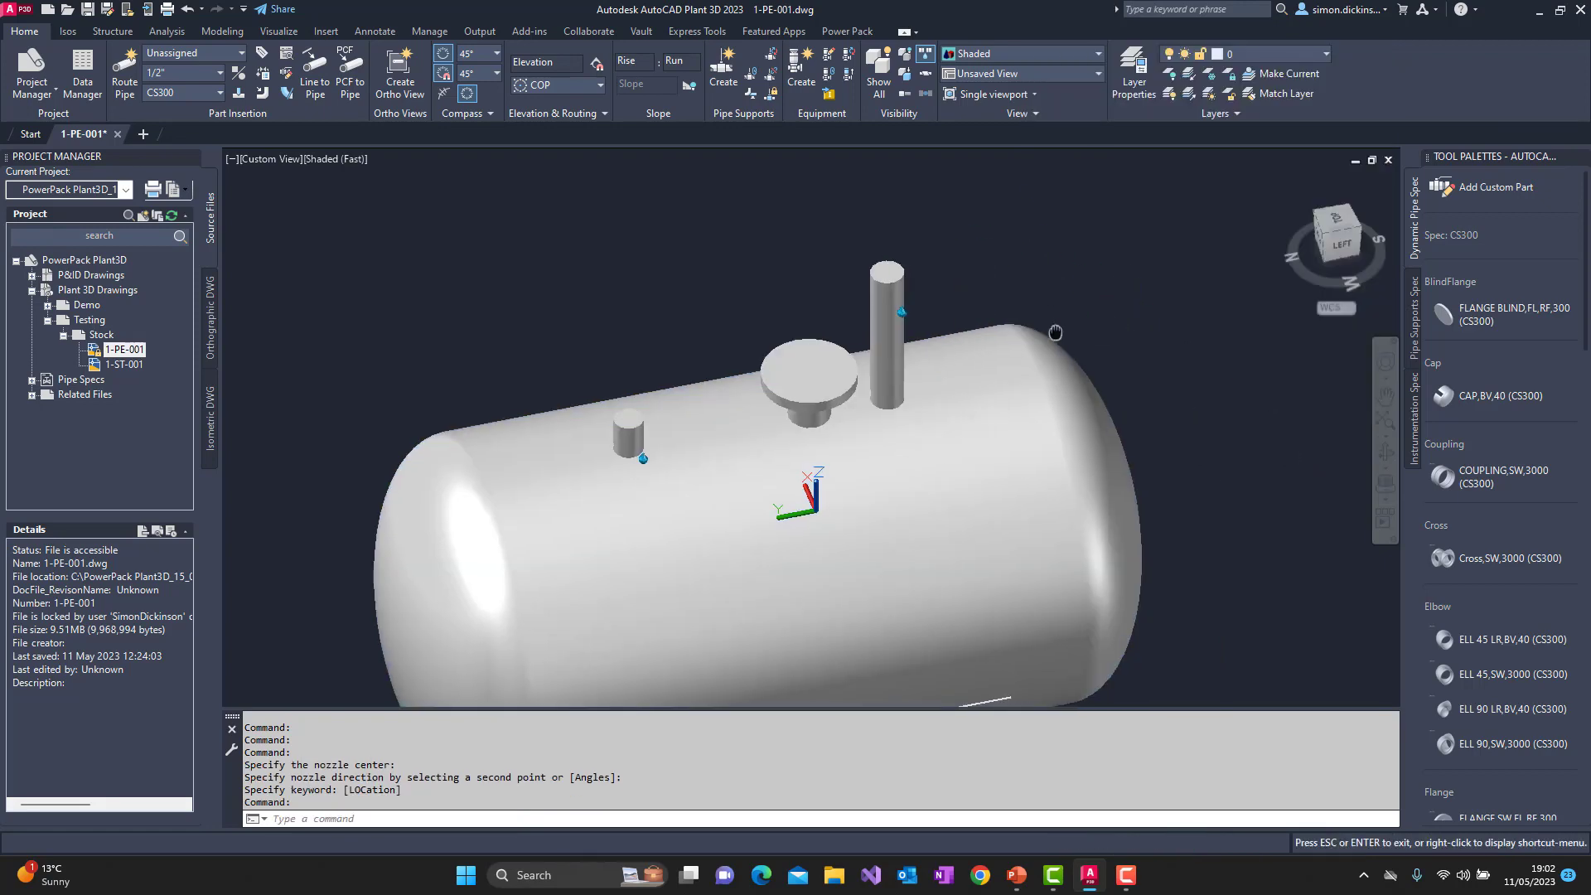
pyautogui.scroll(-5, 912, 361)
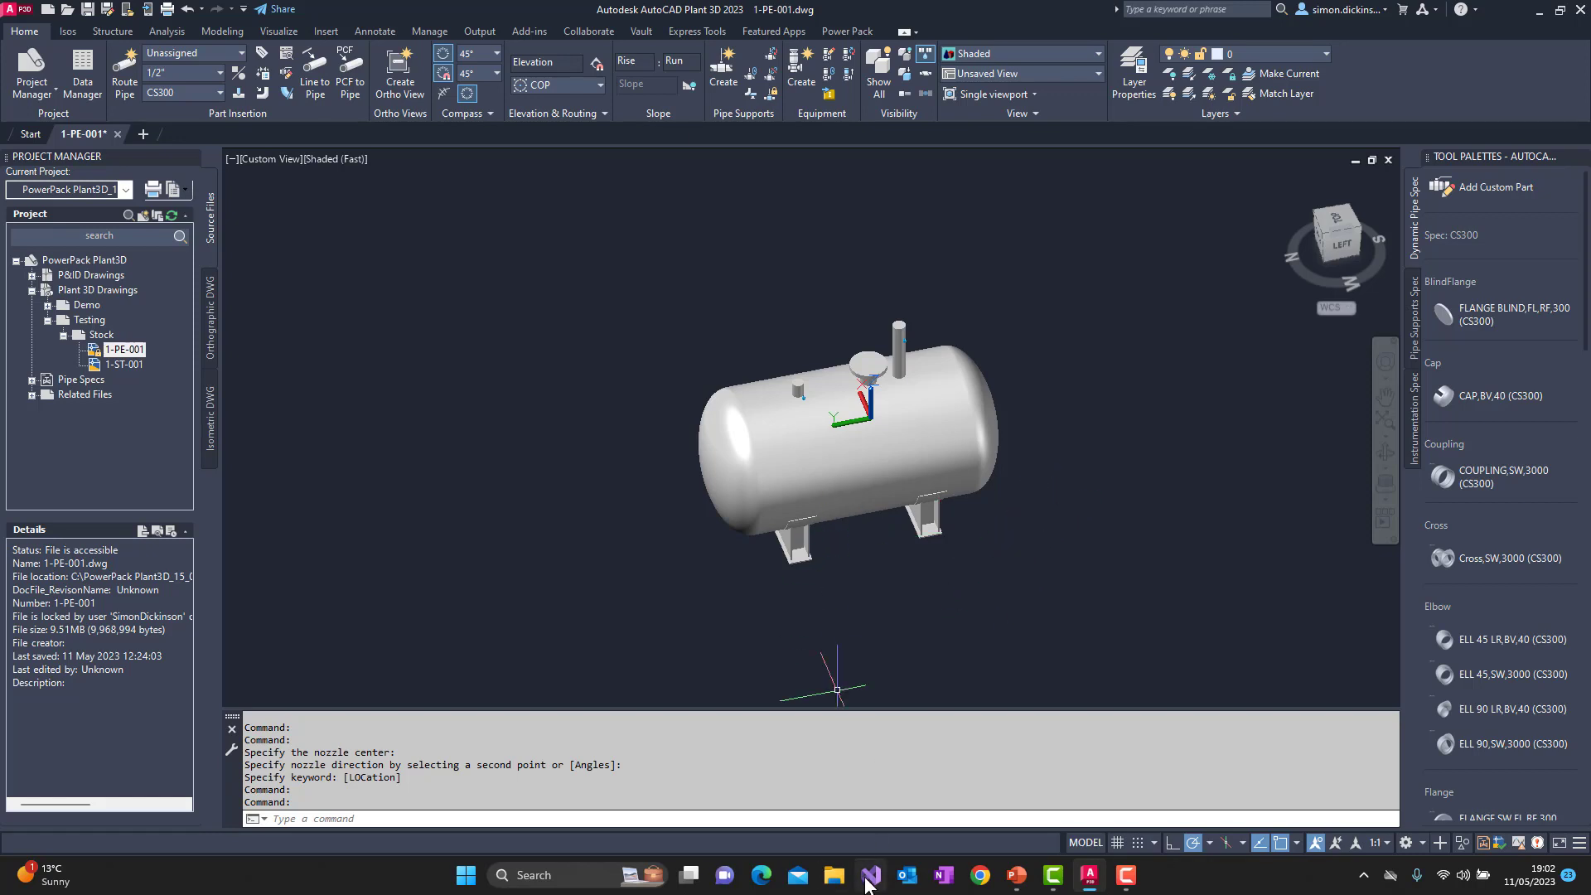
# Step: Open a new File Explorer window with Win+E, showing Quick access folders and recent files
pyautogui.rightClick(833, 878)
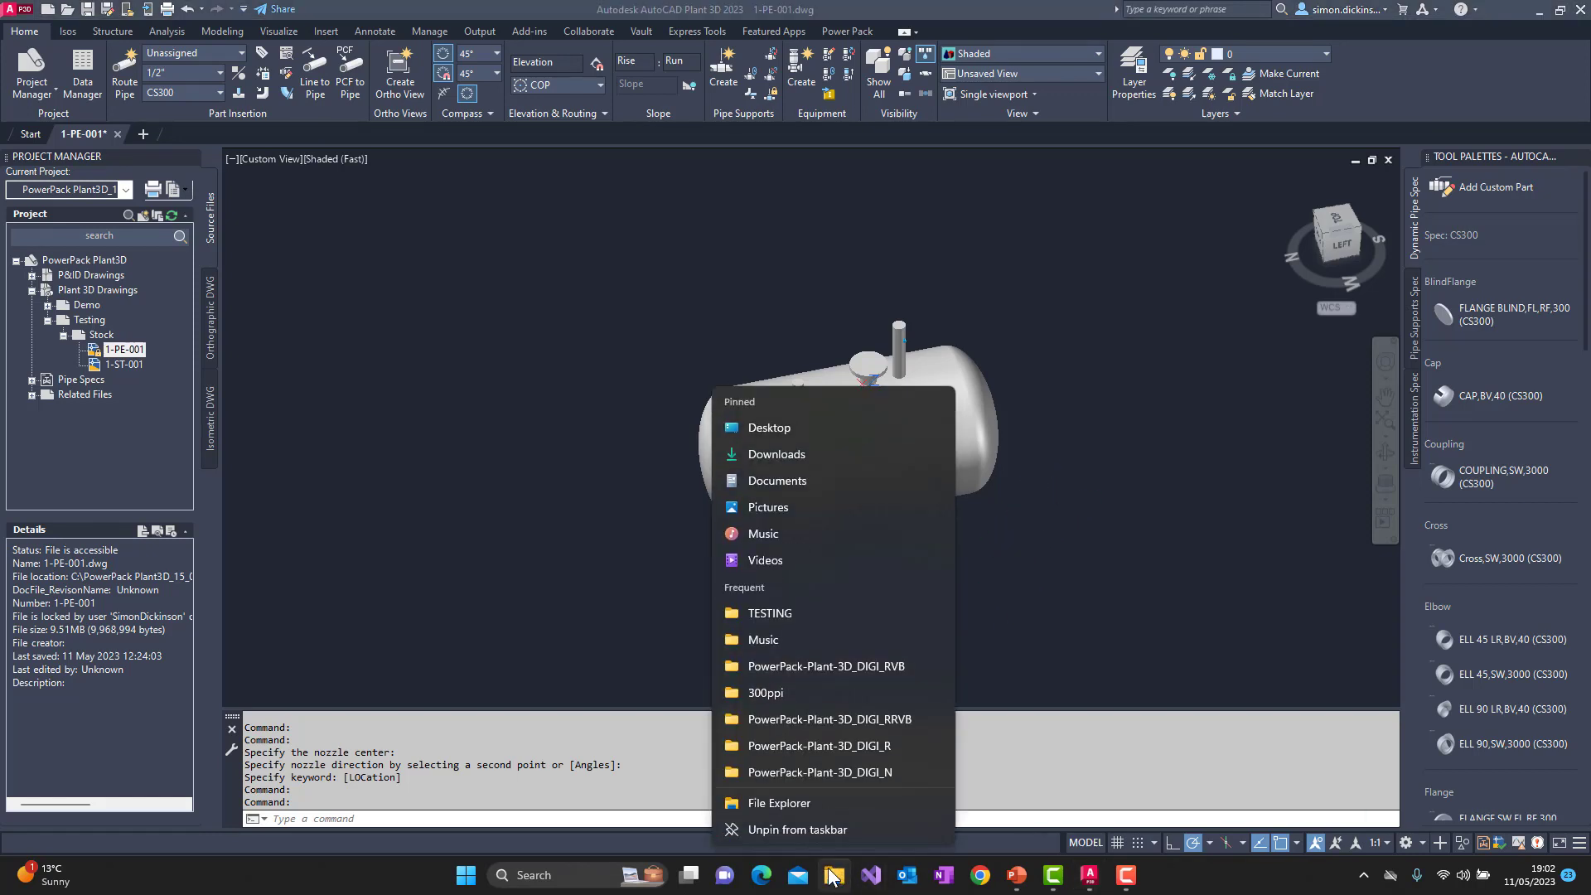
pyautogui.click(779, 803)
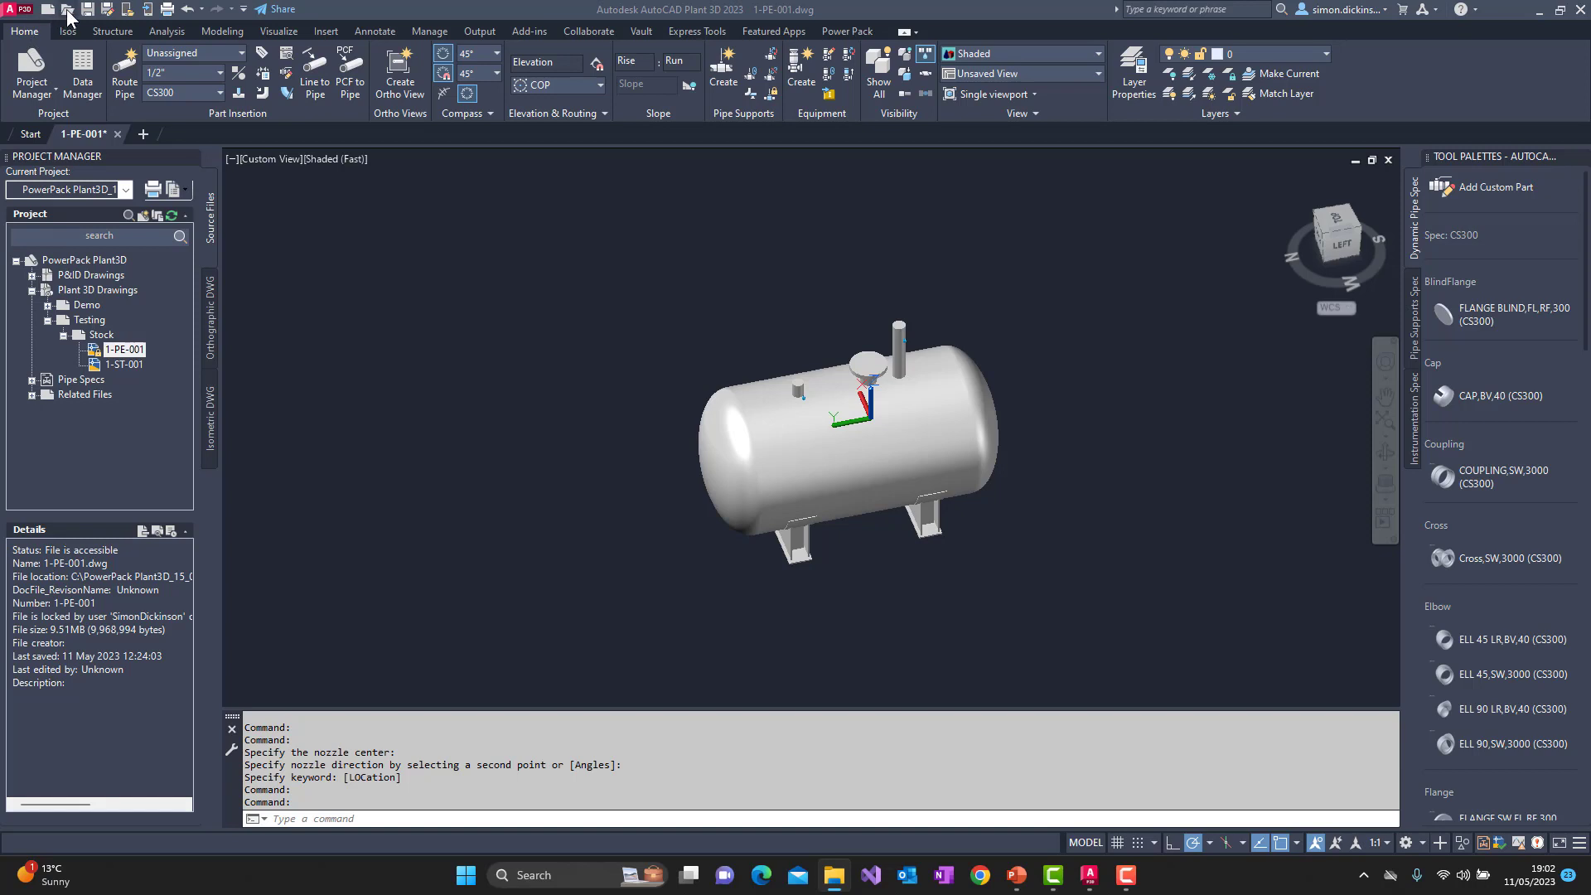
pyautogui.click(89, 24)
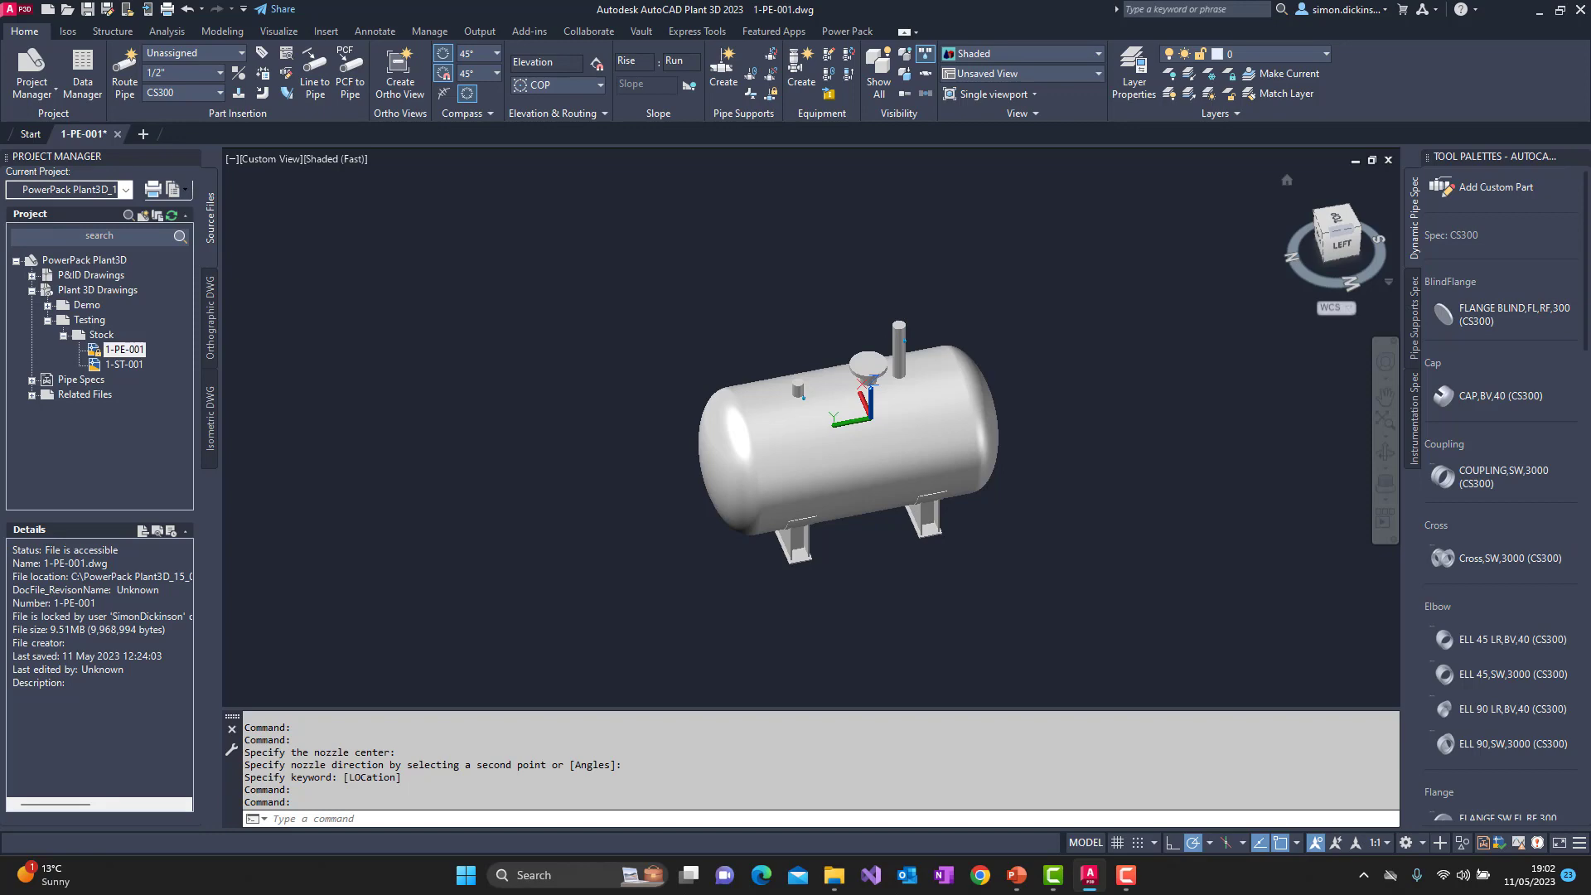
pyautogui.press('super+e')
# Step: Browse to the TESTING folder under C:\PowerPack Plant3D project's Related Files
pyautogui.moveTo(1098, 190); pyautogui.dragTo(928, 101)
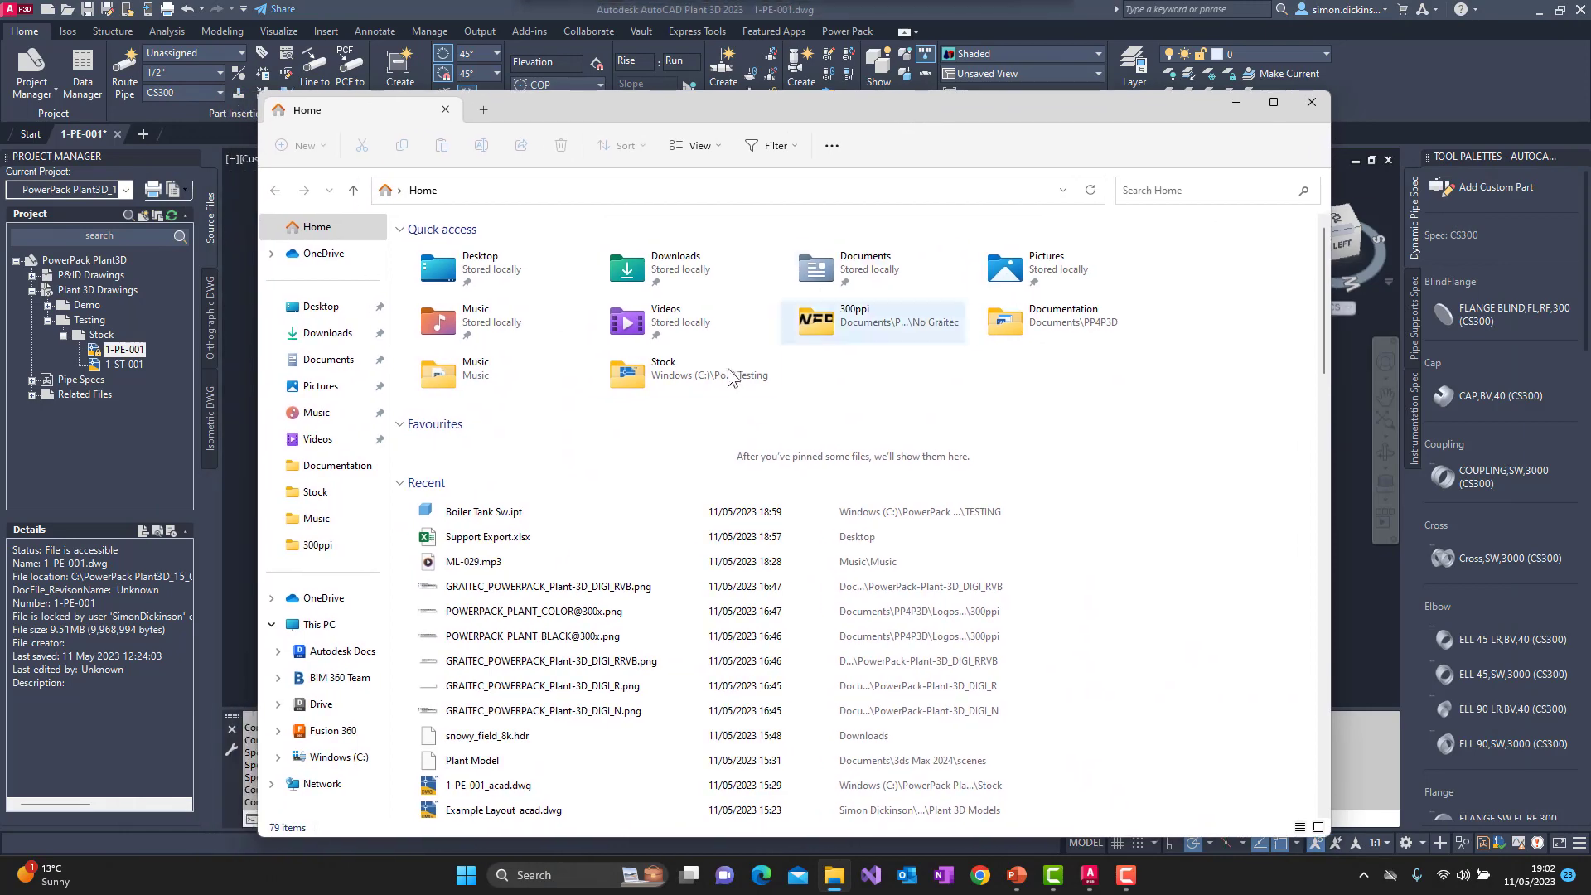
pyautogui.click(328, 756)
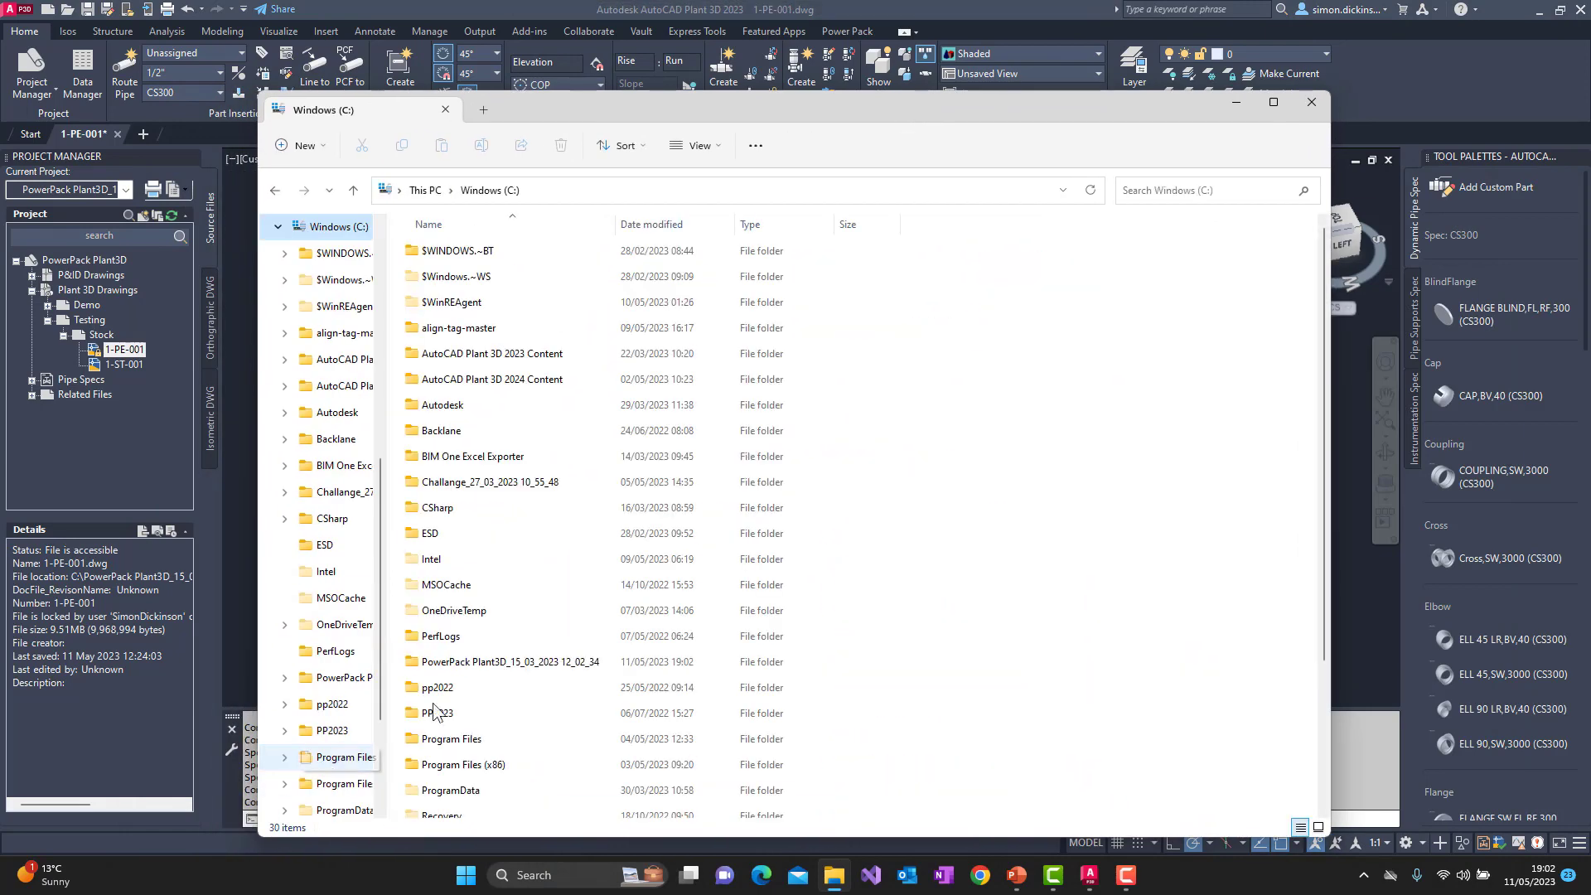
pyautogui.doubleClick(489, 662)
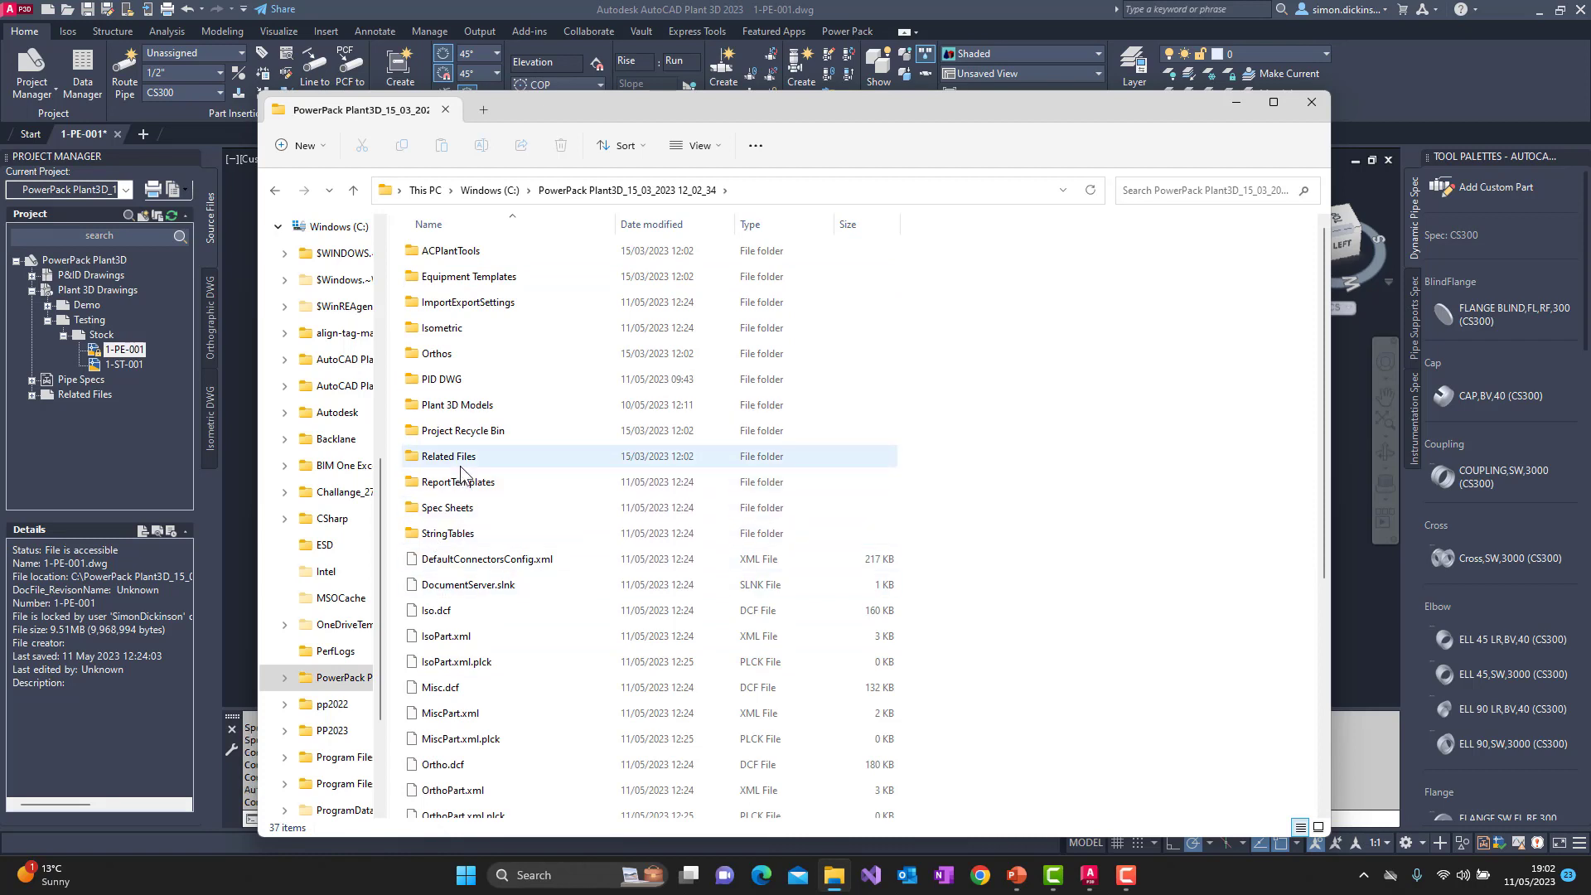
pyautogui.doubleClick(461, 460)
pyautogui.click(447, 302)
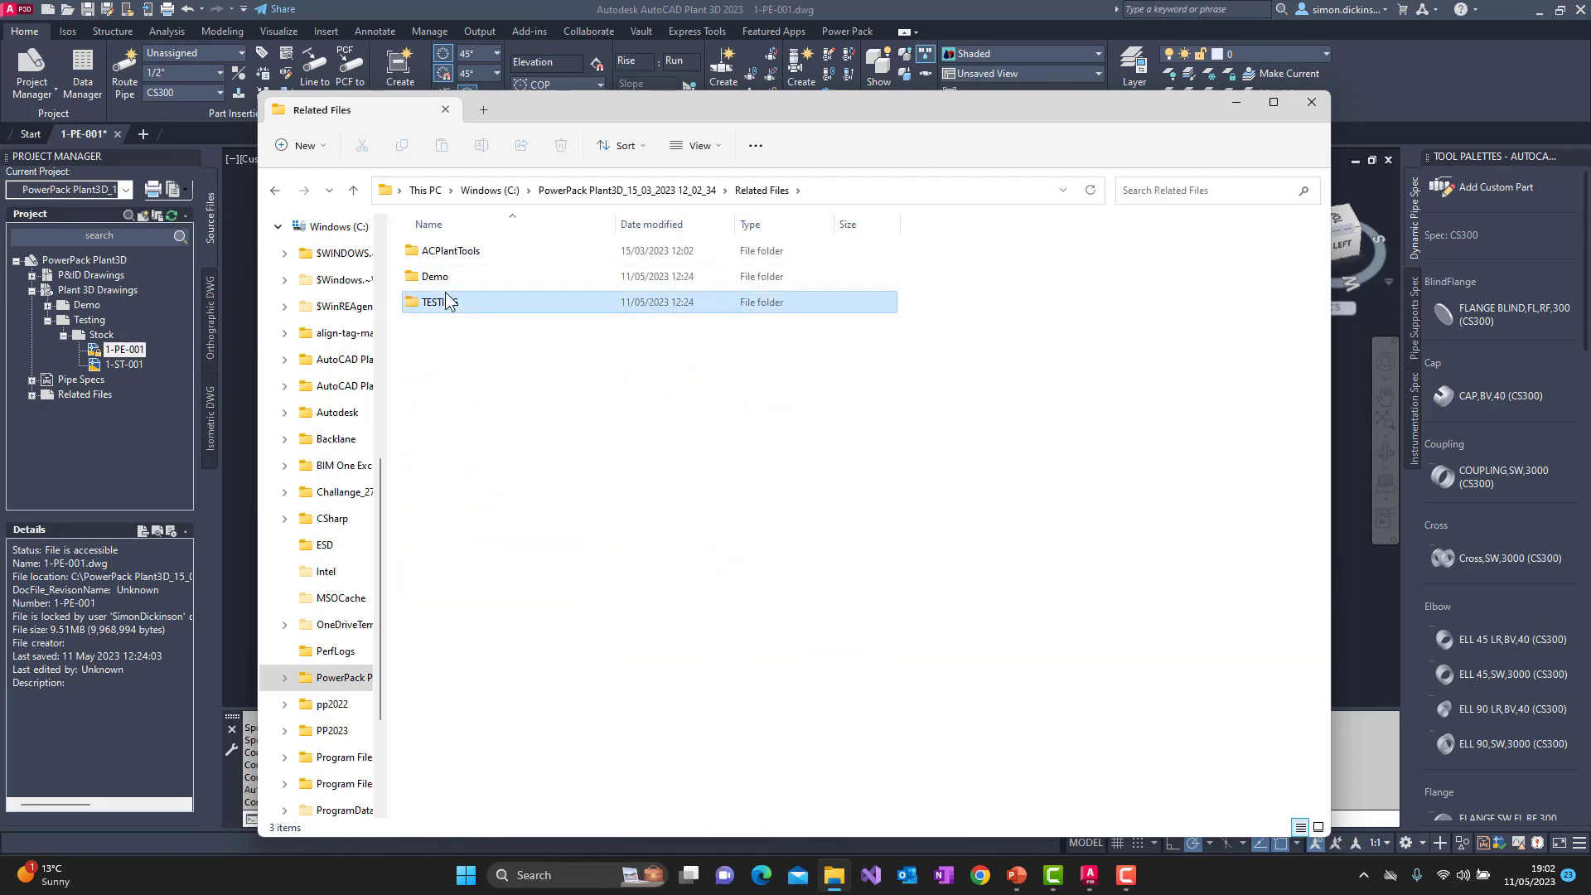
pyautogui.doubleClick(445, 302)
# Step: Rename Boiler Tank Sw.ipt to Boiler Tank Swold.ipt
pyautogui.click(475, 282)
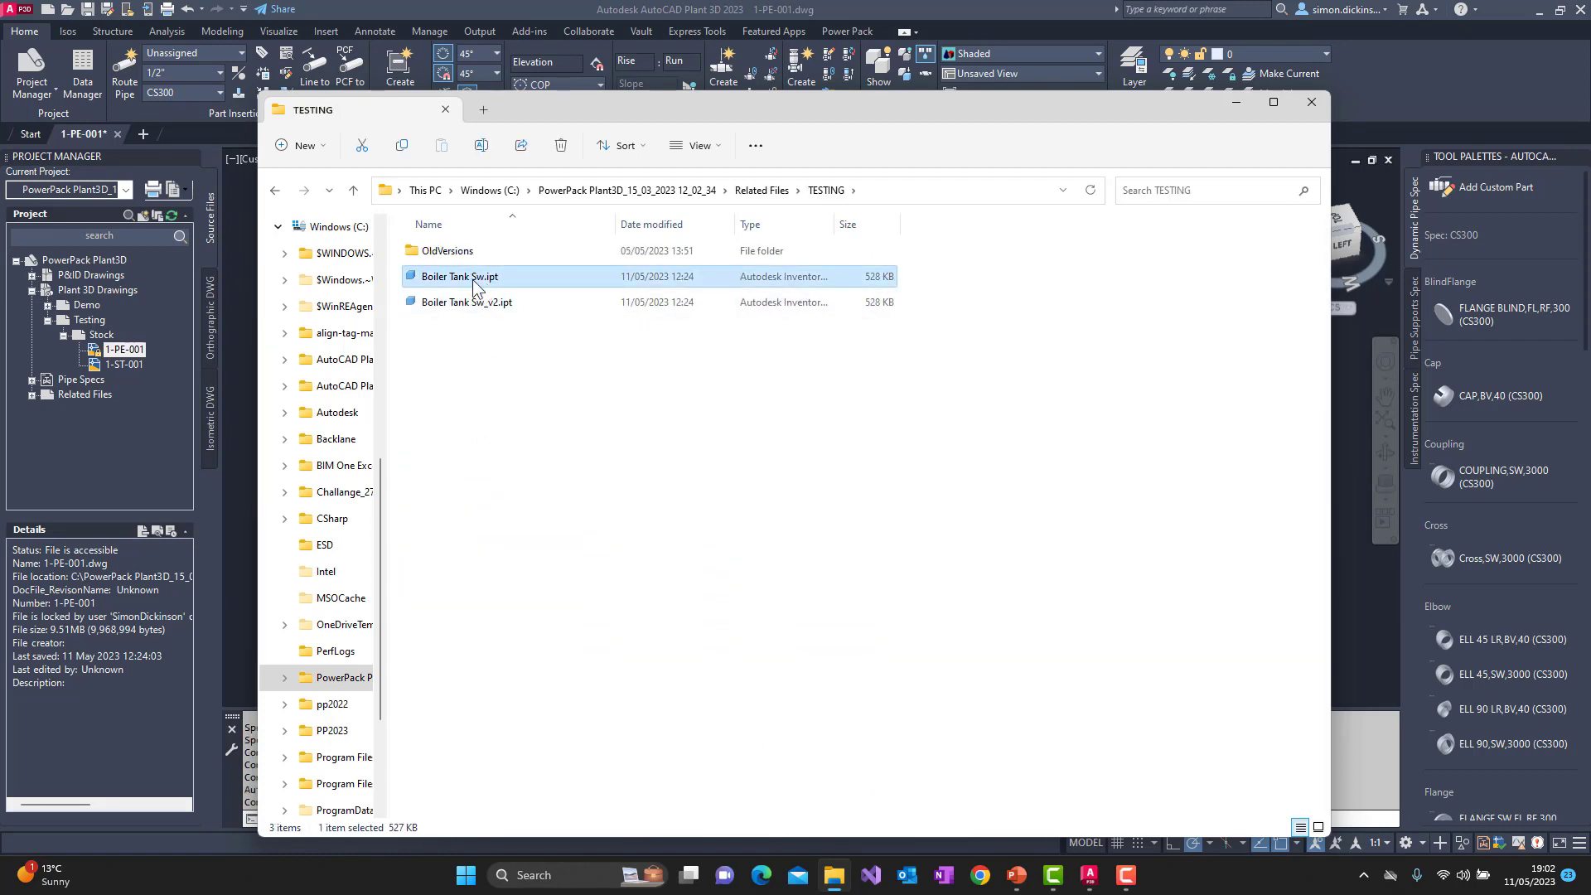
pyautogui.rightClick(473, 282)
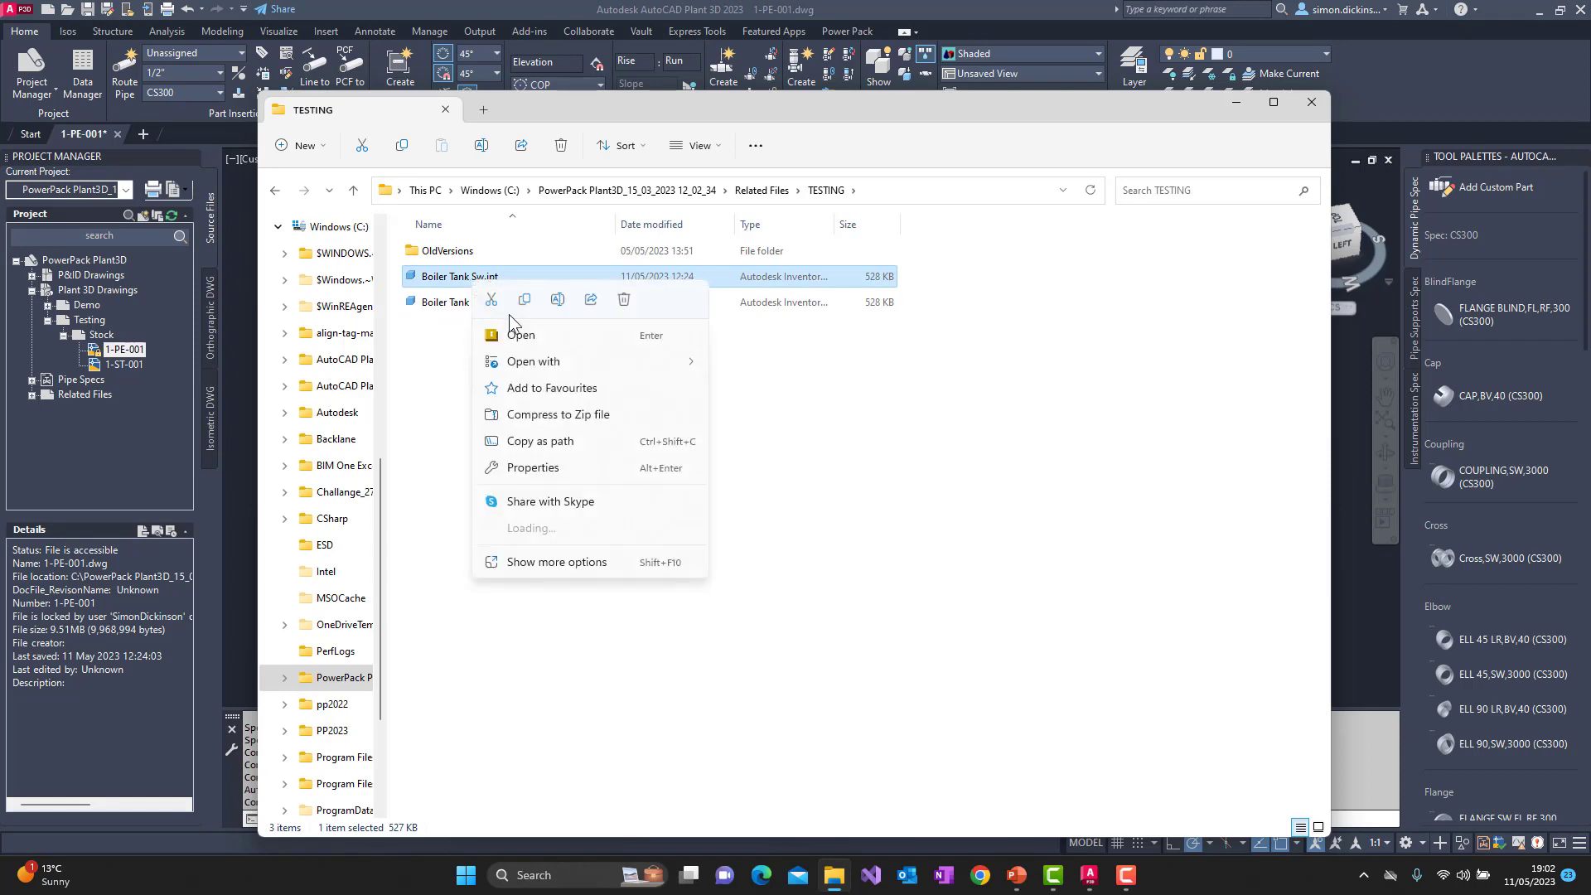
pyautogui.click(556, 301)
pyautogui.press('Right')
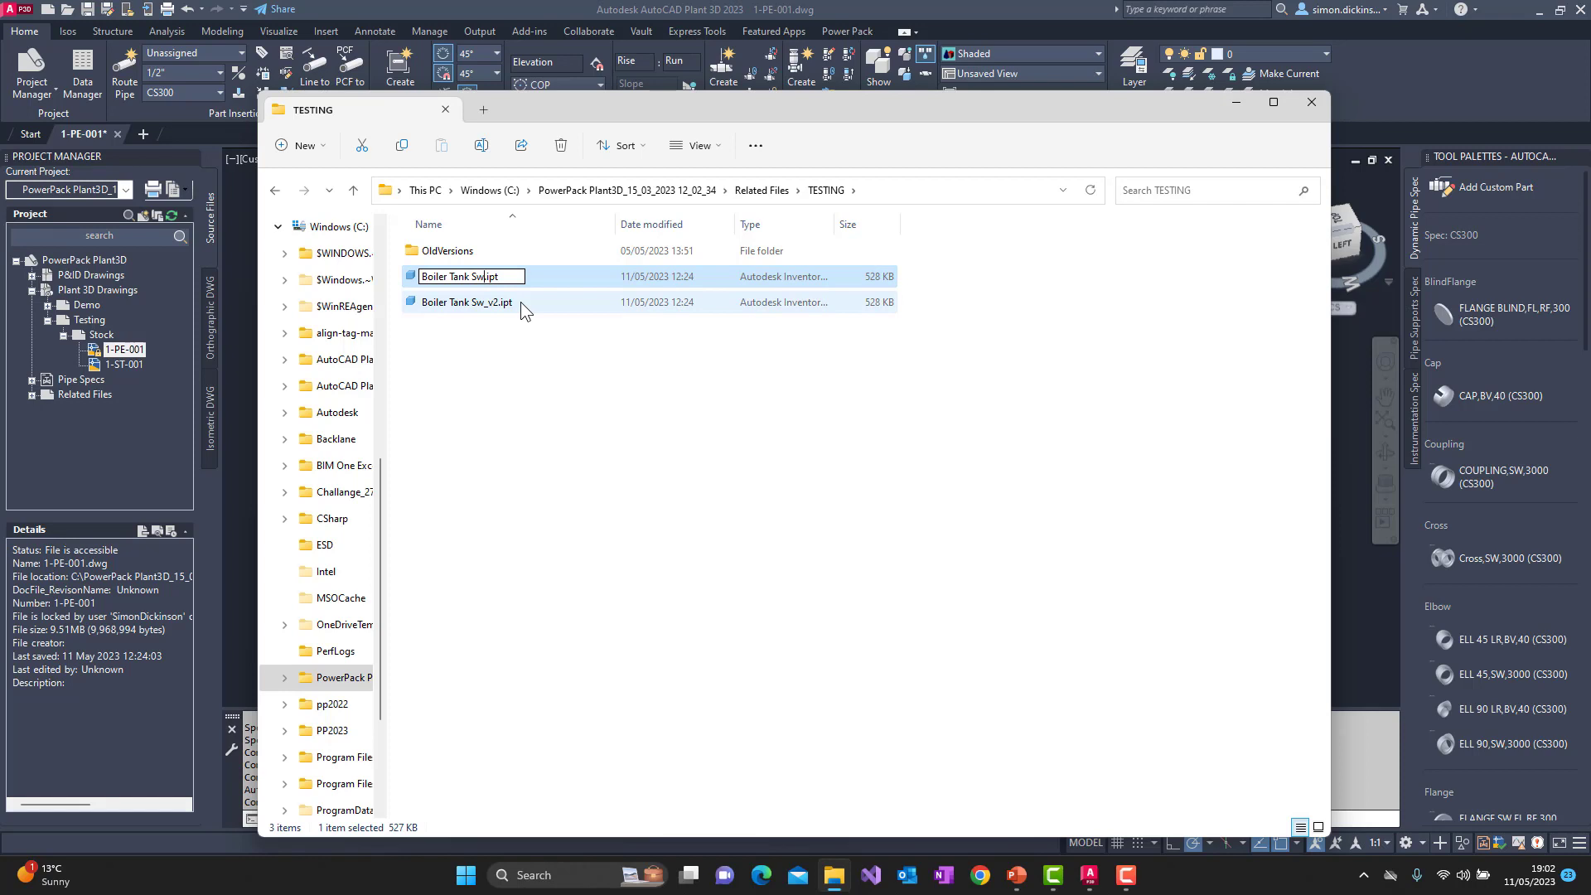
pyautogui.press('Return')
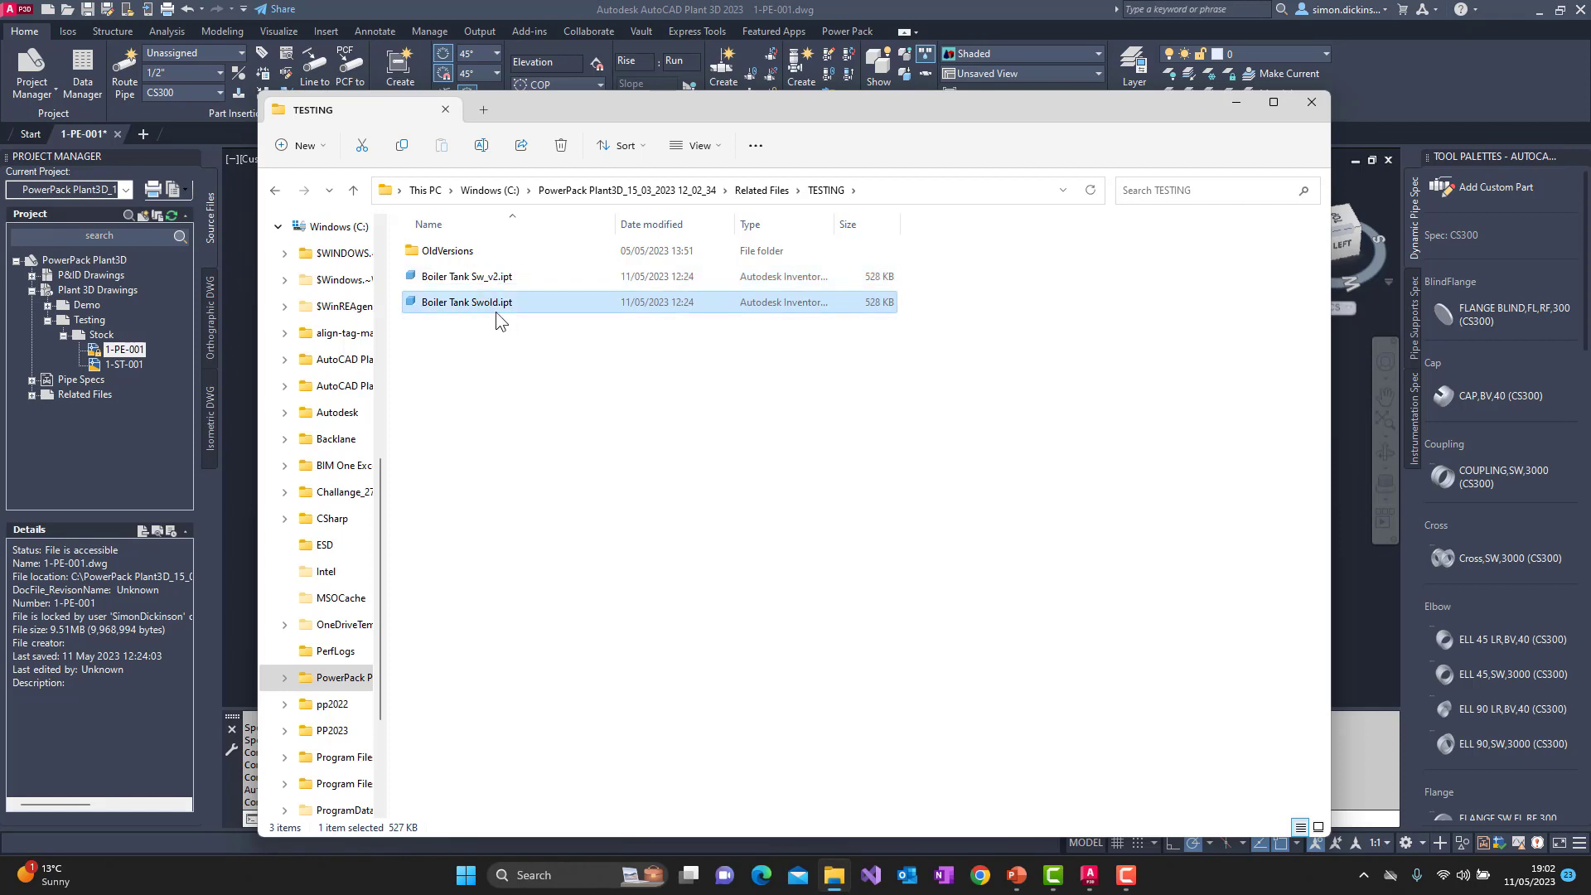
# Step: Rename Boiler Tank Sw_v2.ipt to Boiler Tank Sw.ipt and close File Explorer
pyautogui.rightClick(477, 277)
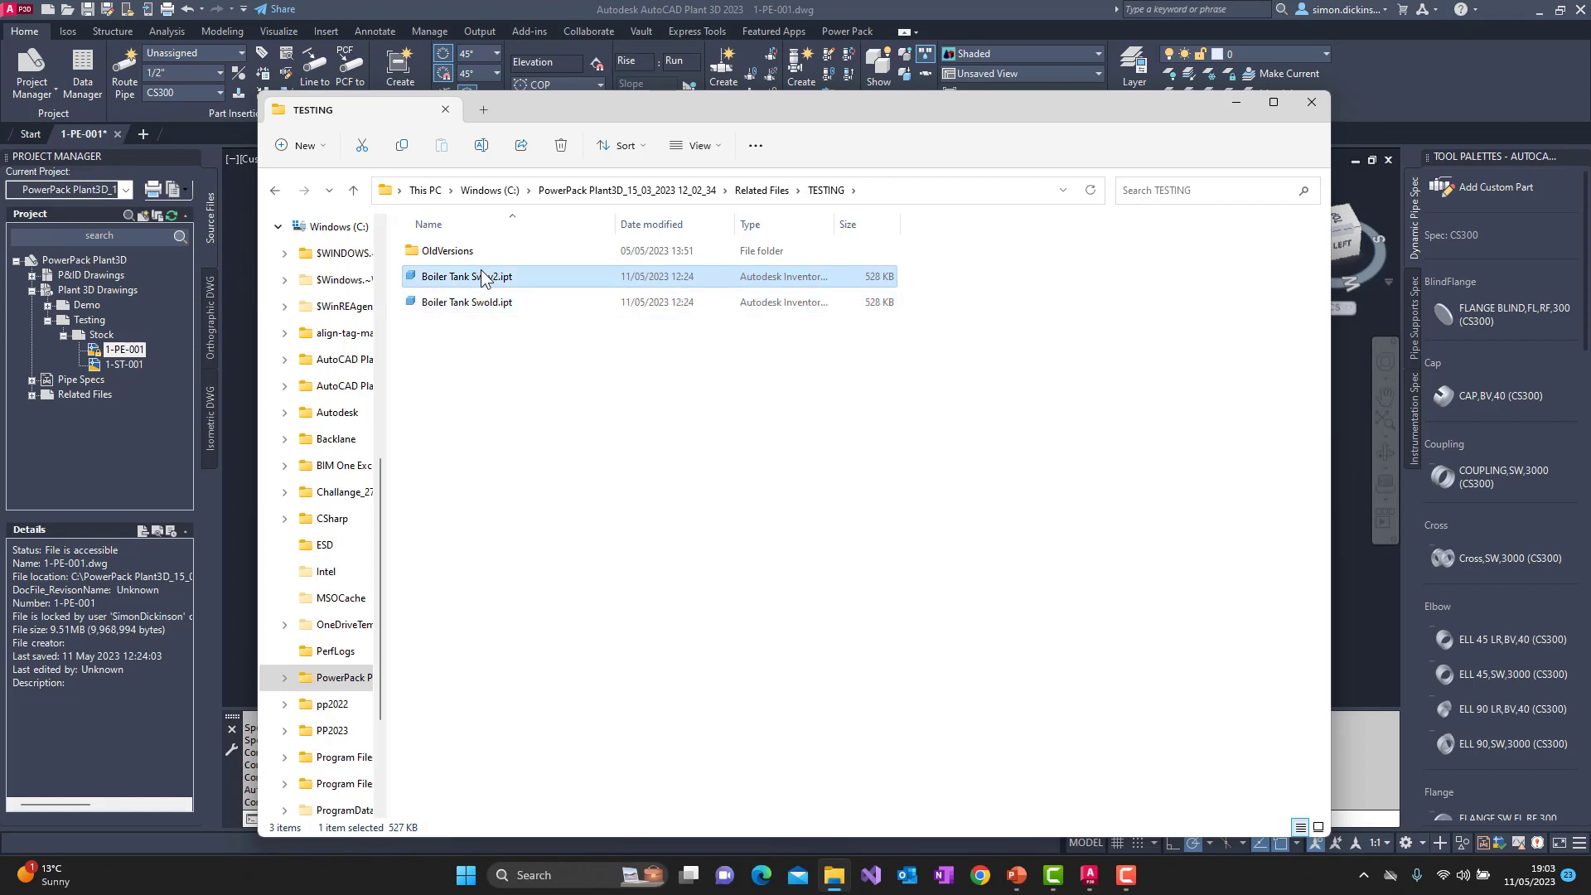
pyautogui.click(570, 290)
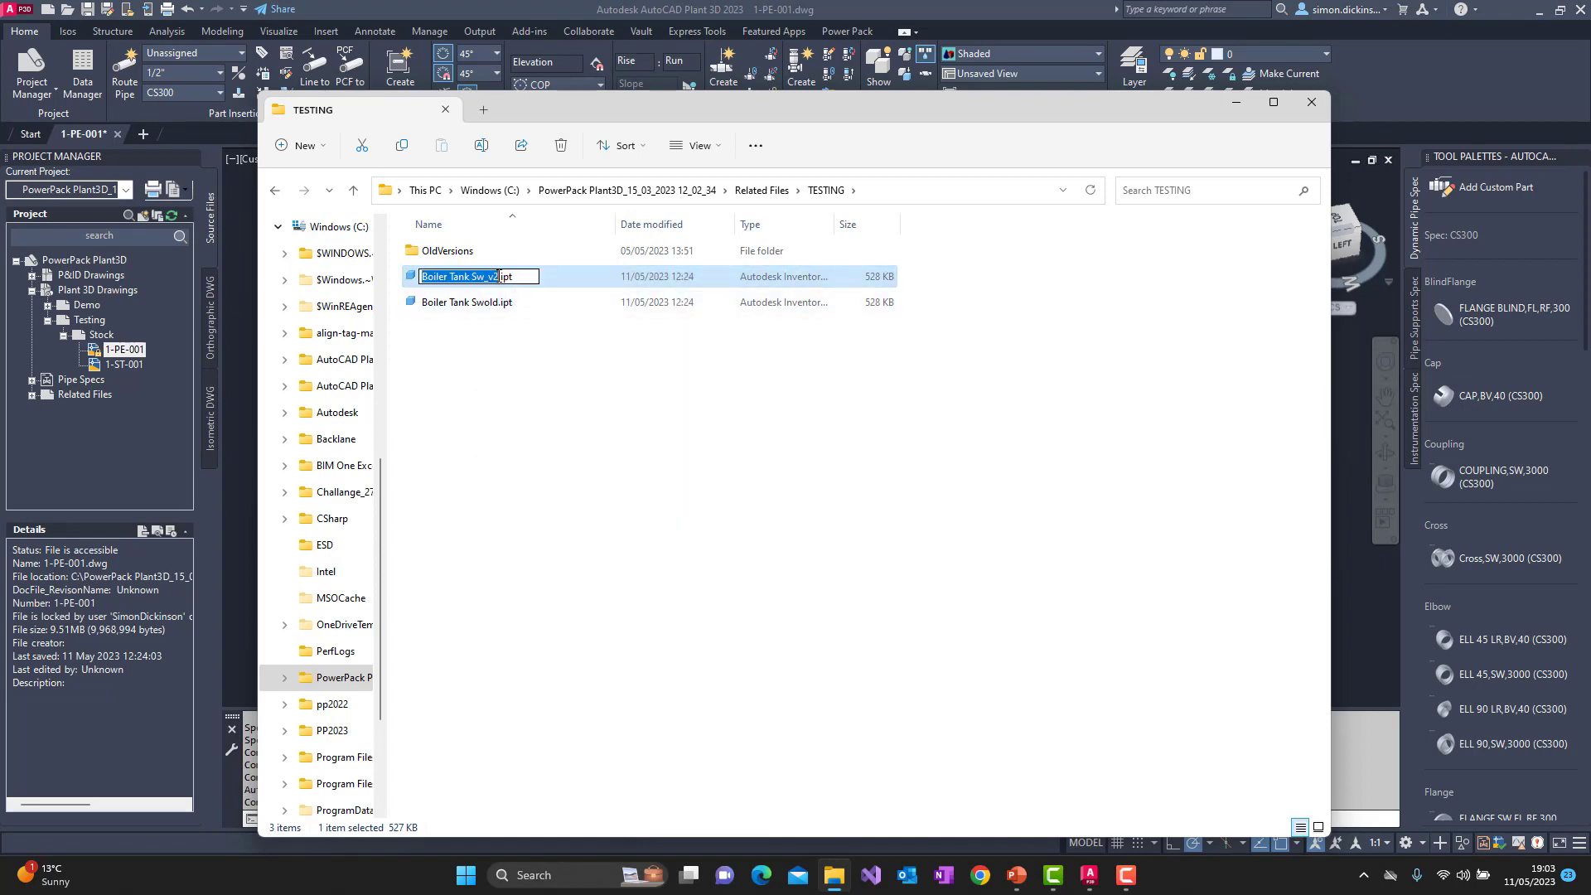
pyautogui.click(525, 274)
pyautogui.press('BackSpace')
pyautogui.press('BackSpace')
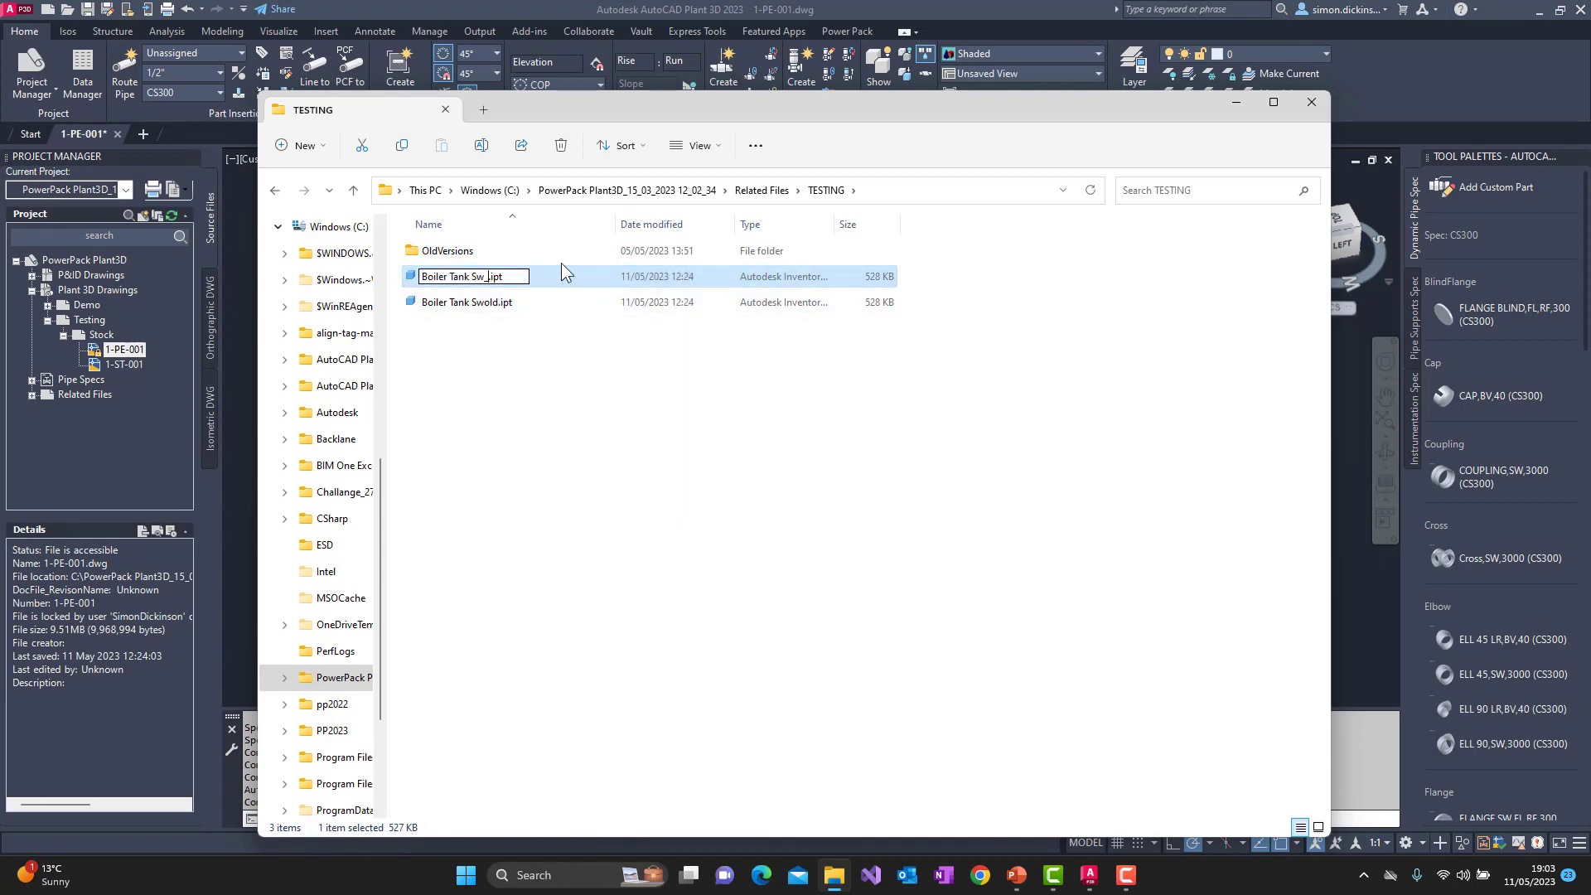
pyautogui.press('BackSpace')
pyautogui.press('Return')
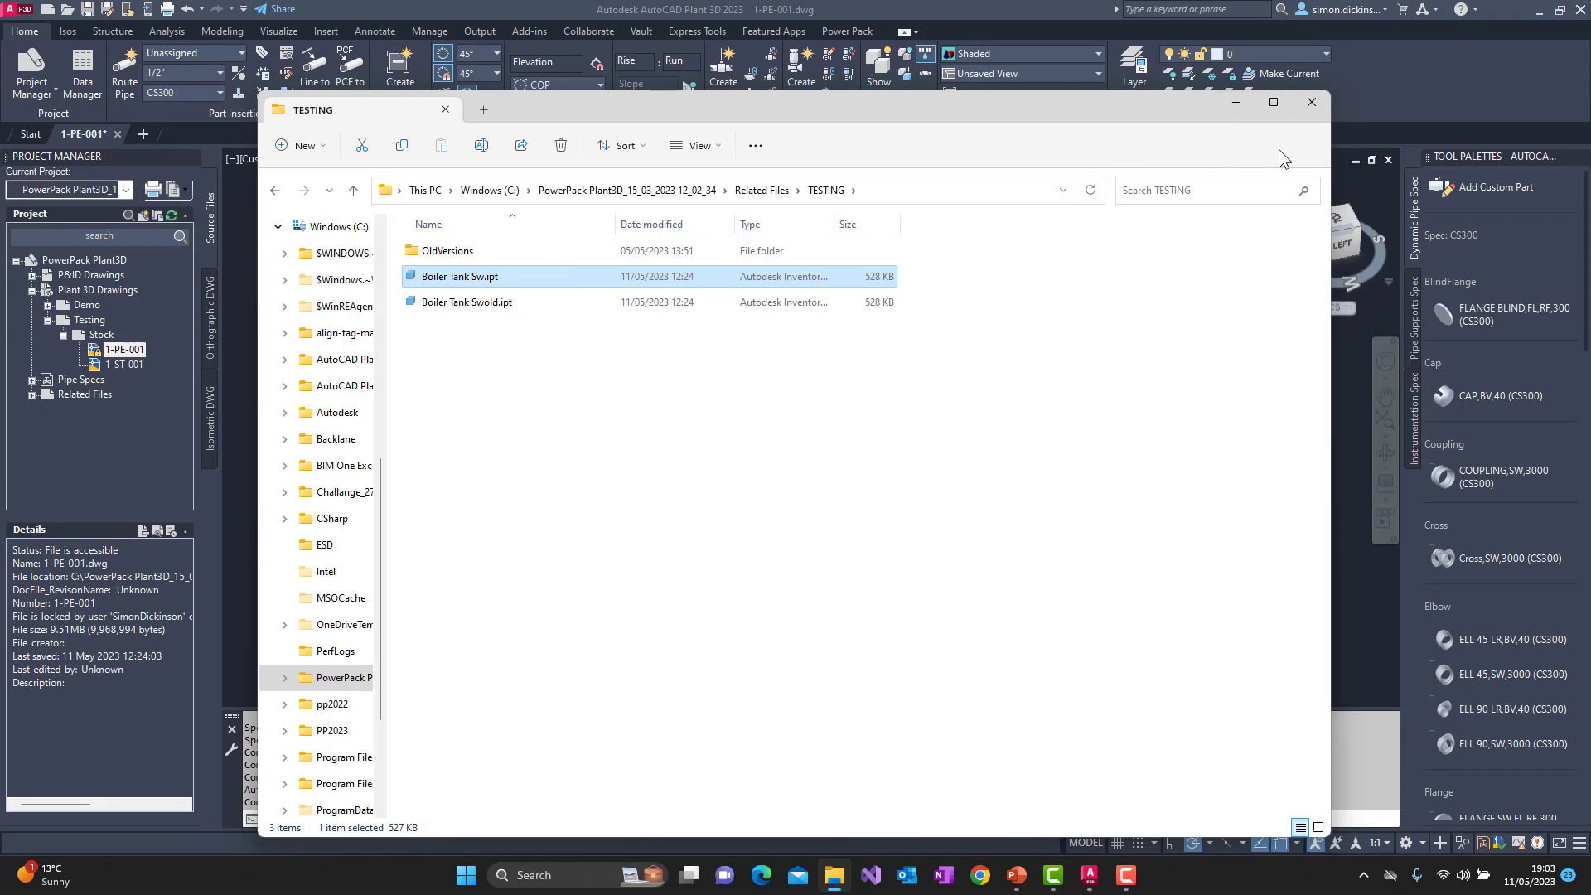
pyautogui.click(1305, 110)
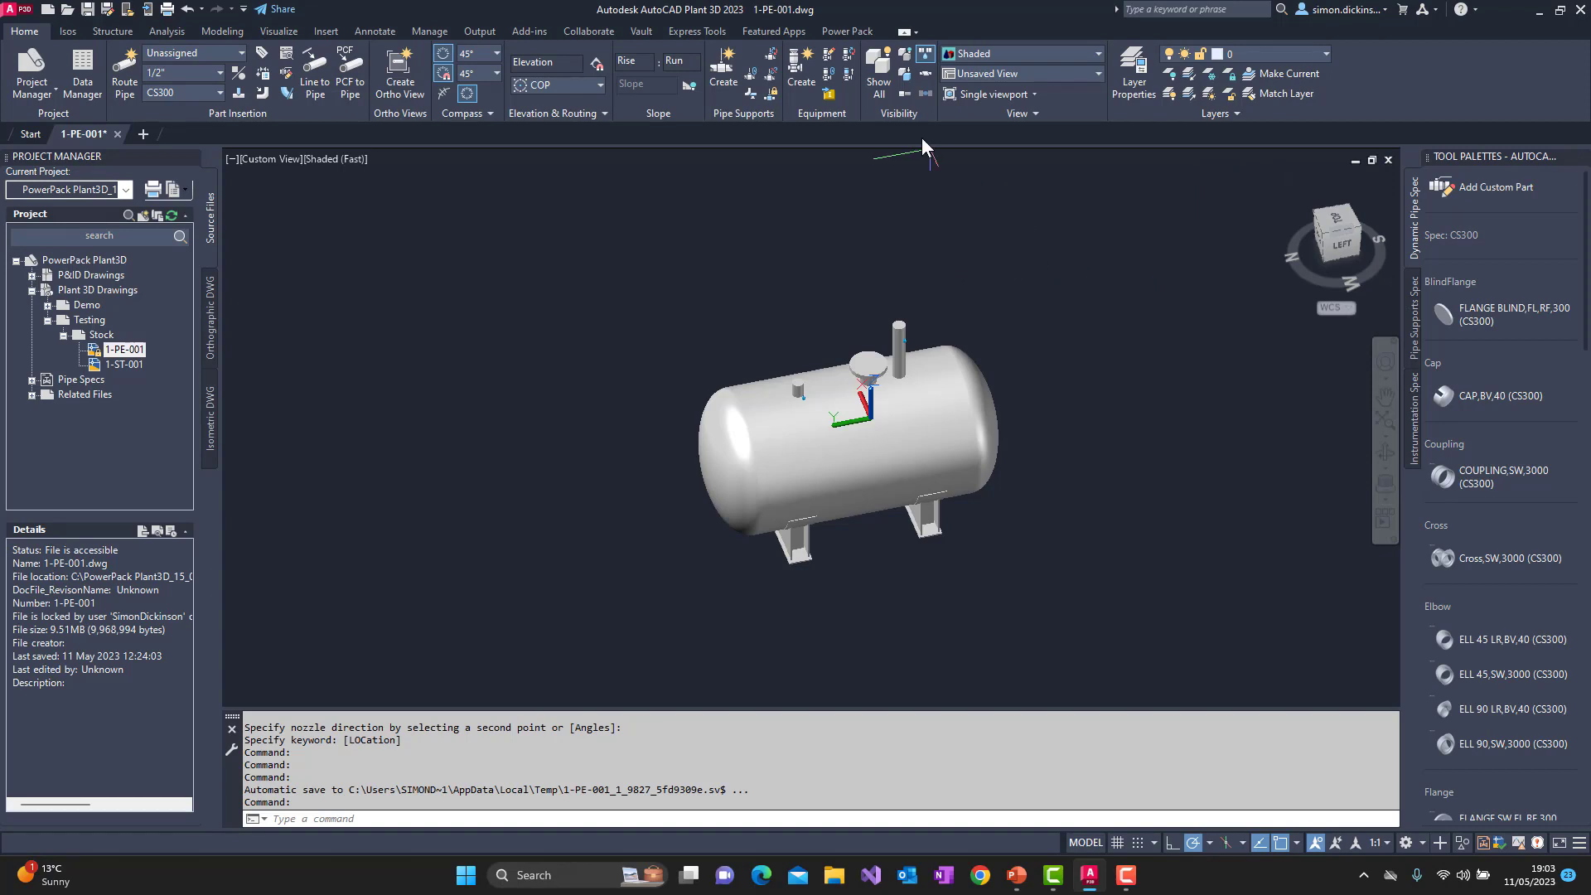
pyautogui.click(853, 30)
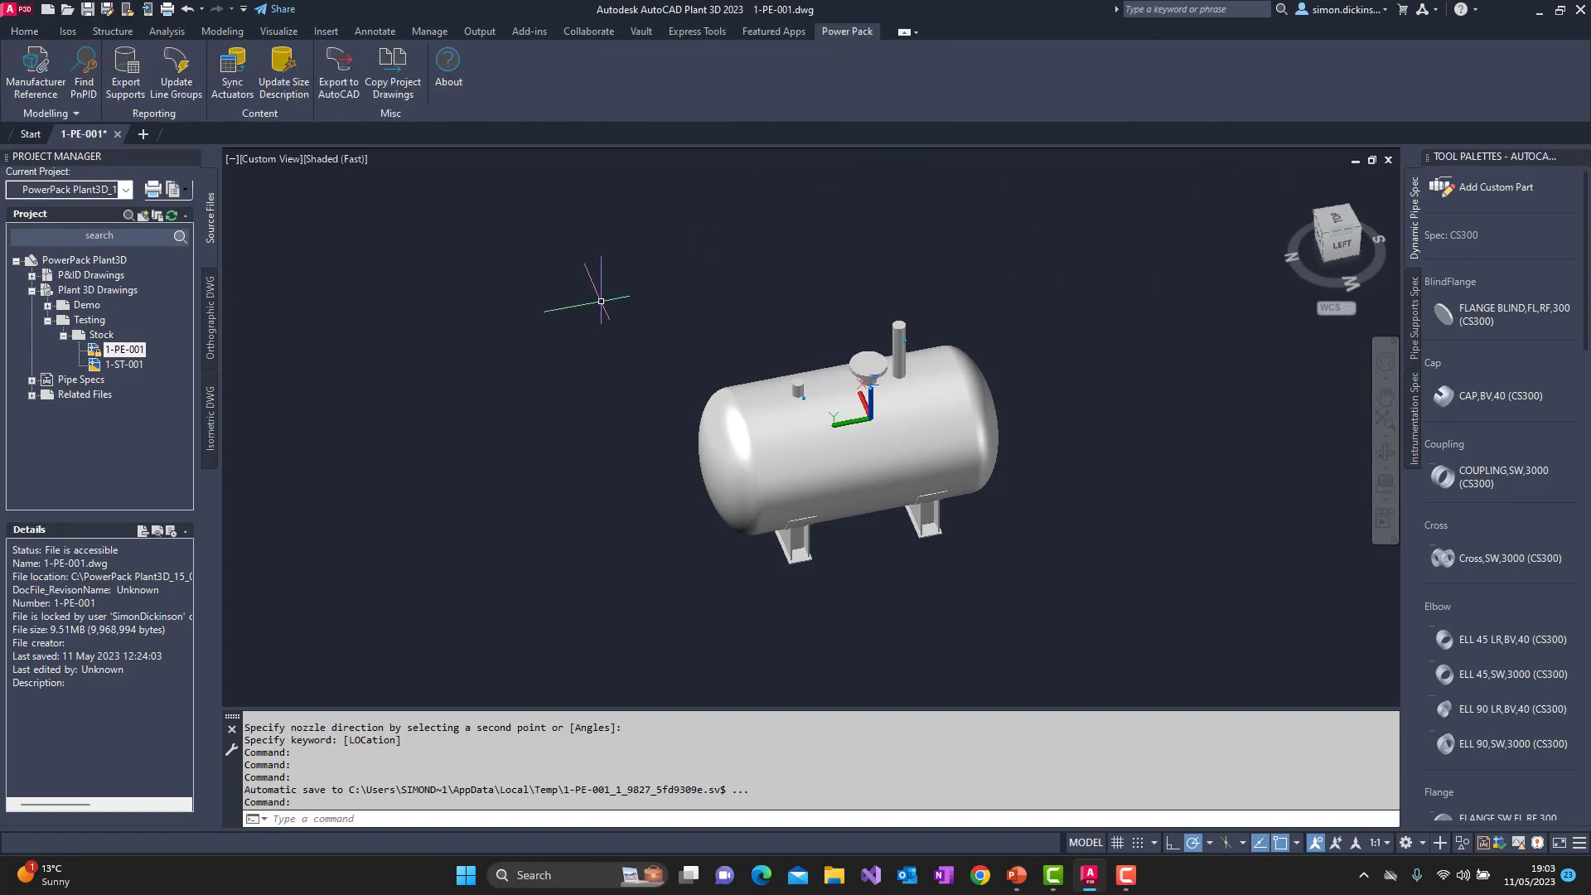
pyautogui.click(25, 31)
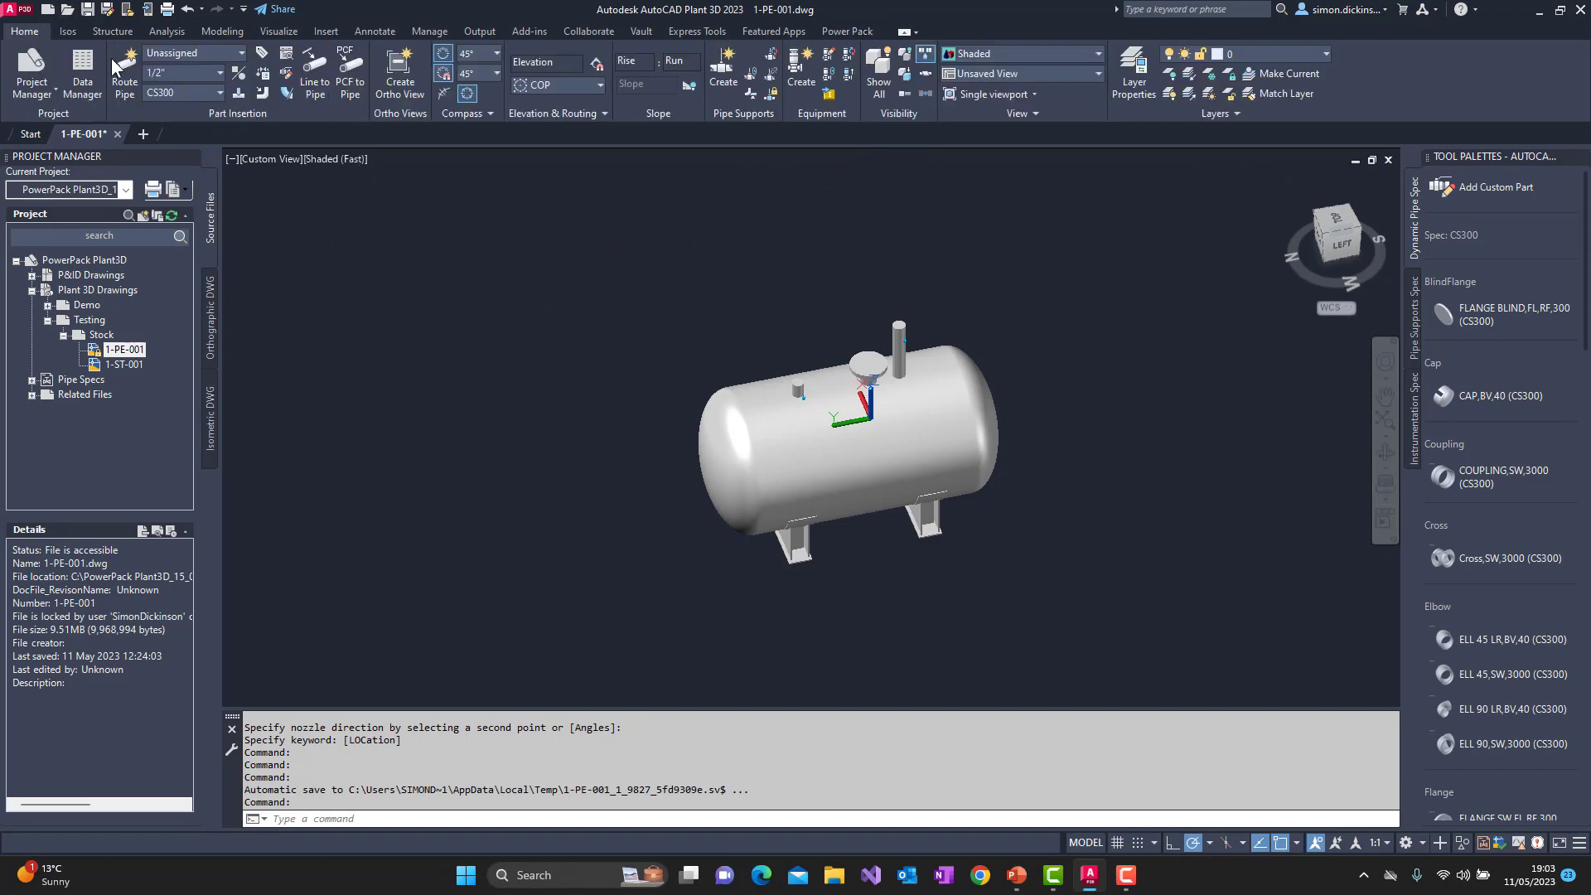
pyautogui.click(82, 75)
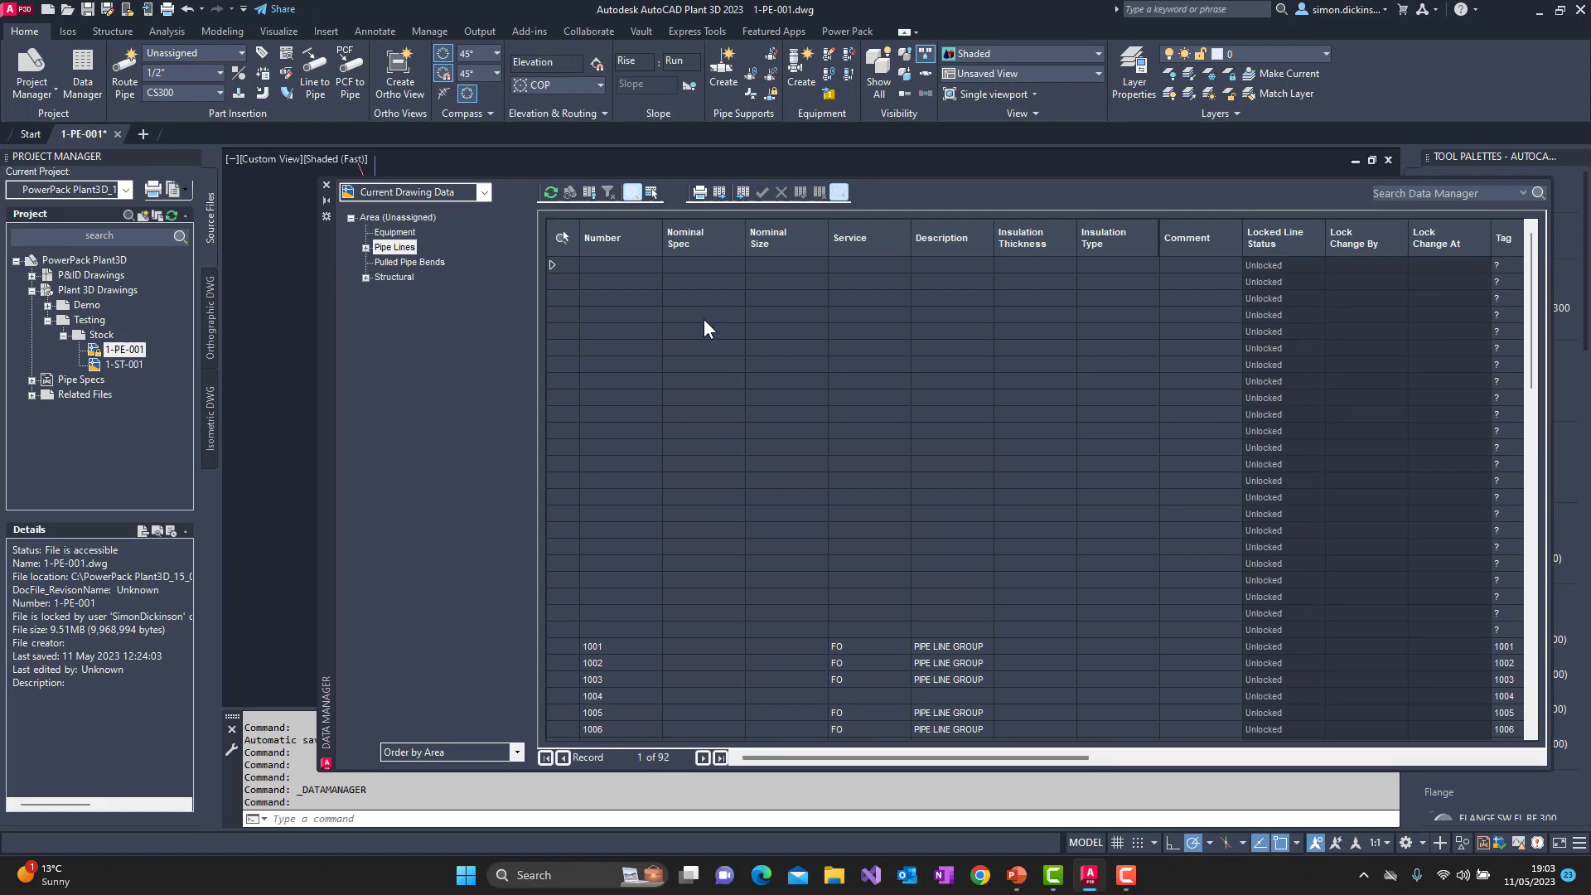
pyautogui.scroll(-15, 686, 423)
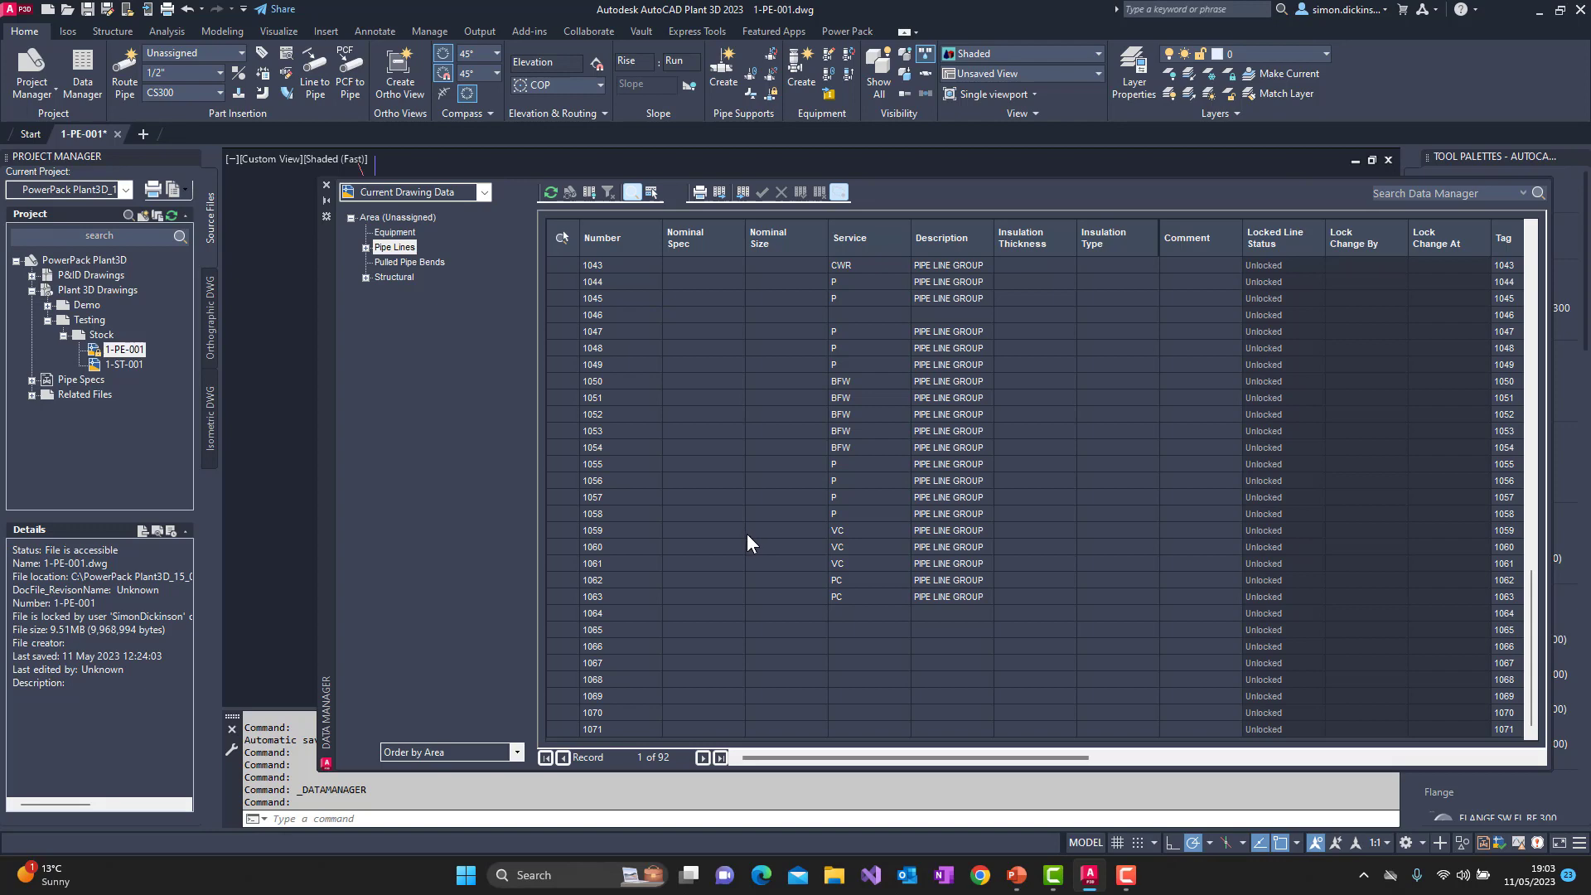
pyautogui.click(326, 185)
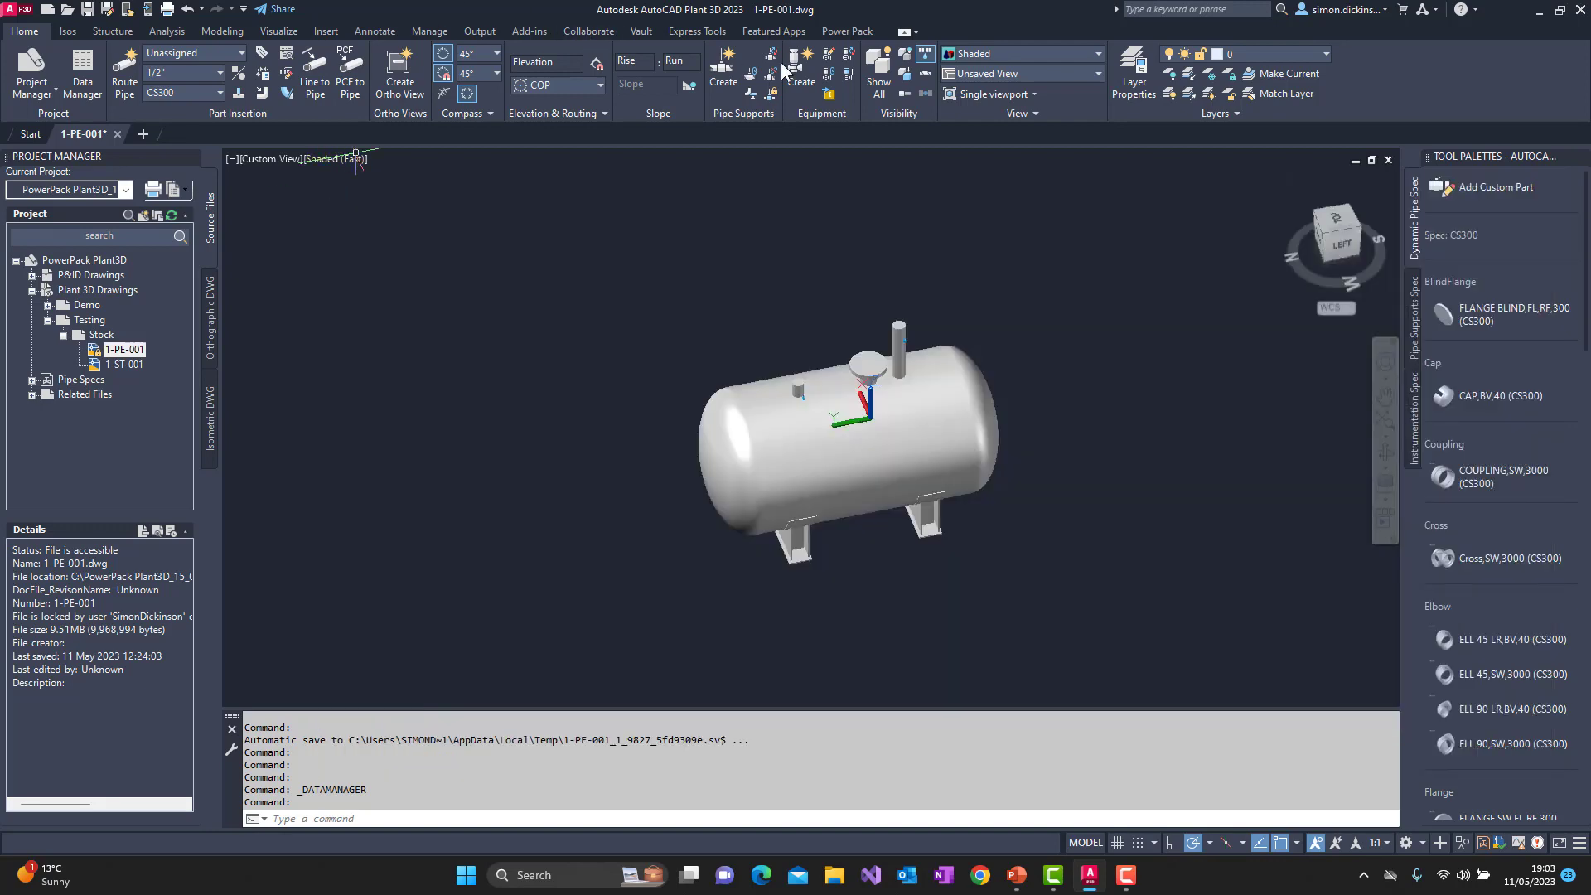
# Step: Run Update Line Groups from the Power Pack tab, updating all 162 line groups' defaults
pyautogui.click(870, 33)
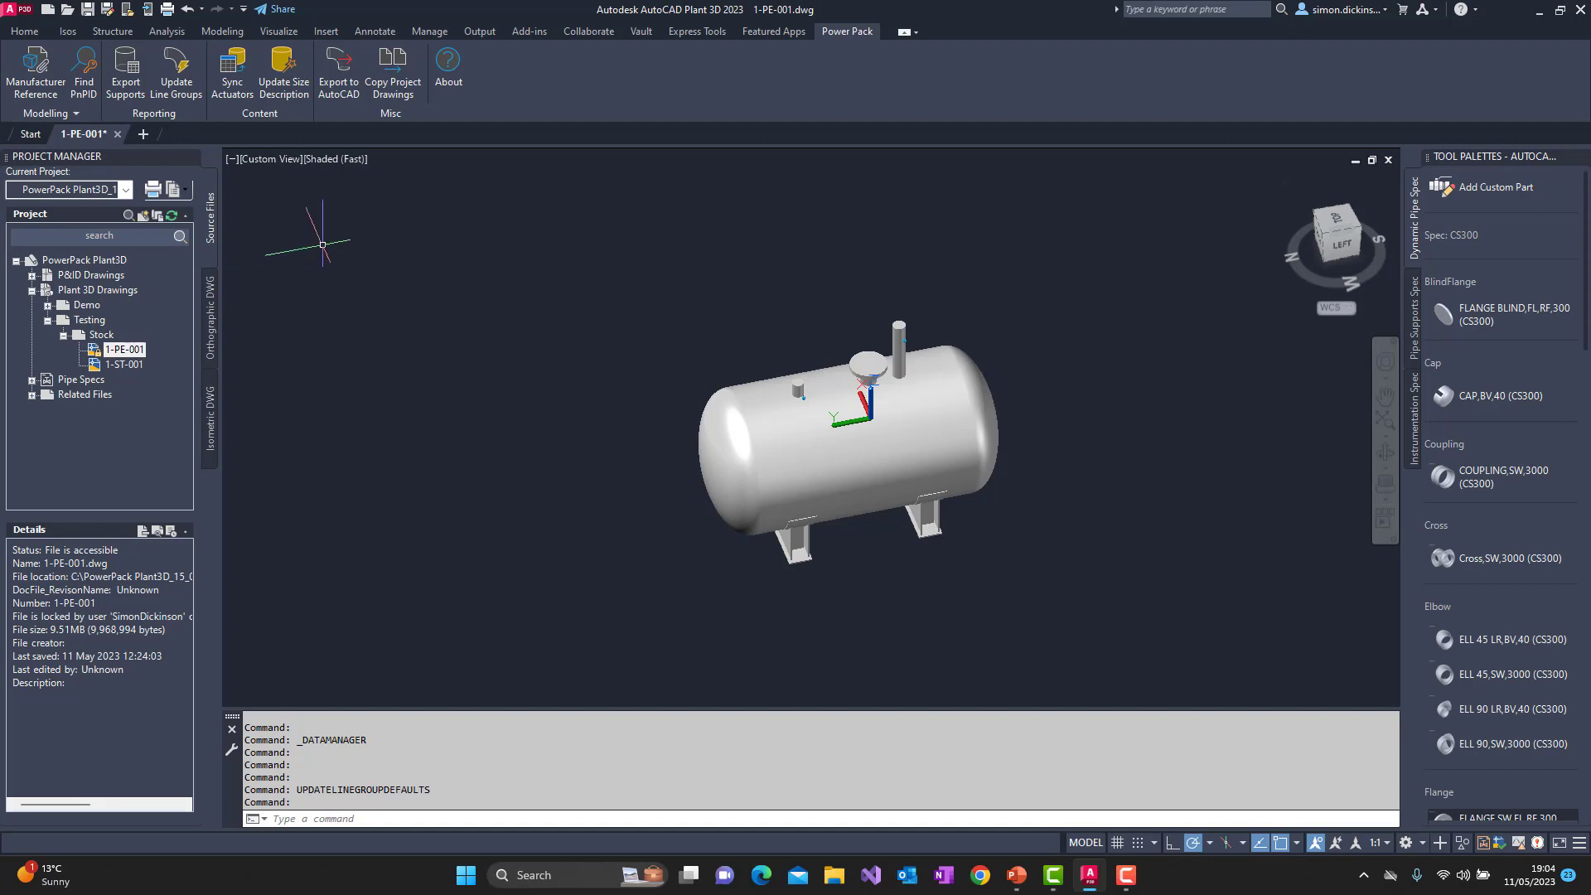
pyautogui.click(24, 30)
pyautogui.click(87, 83)
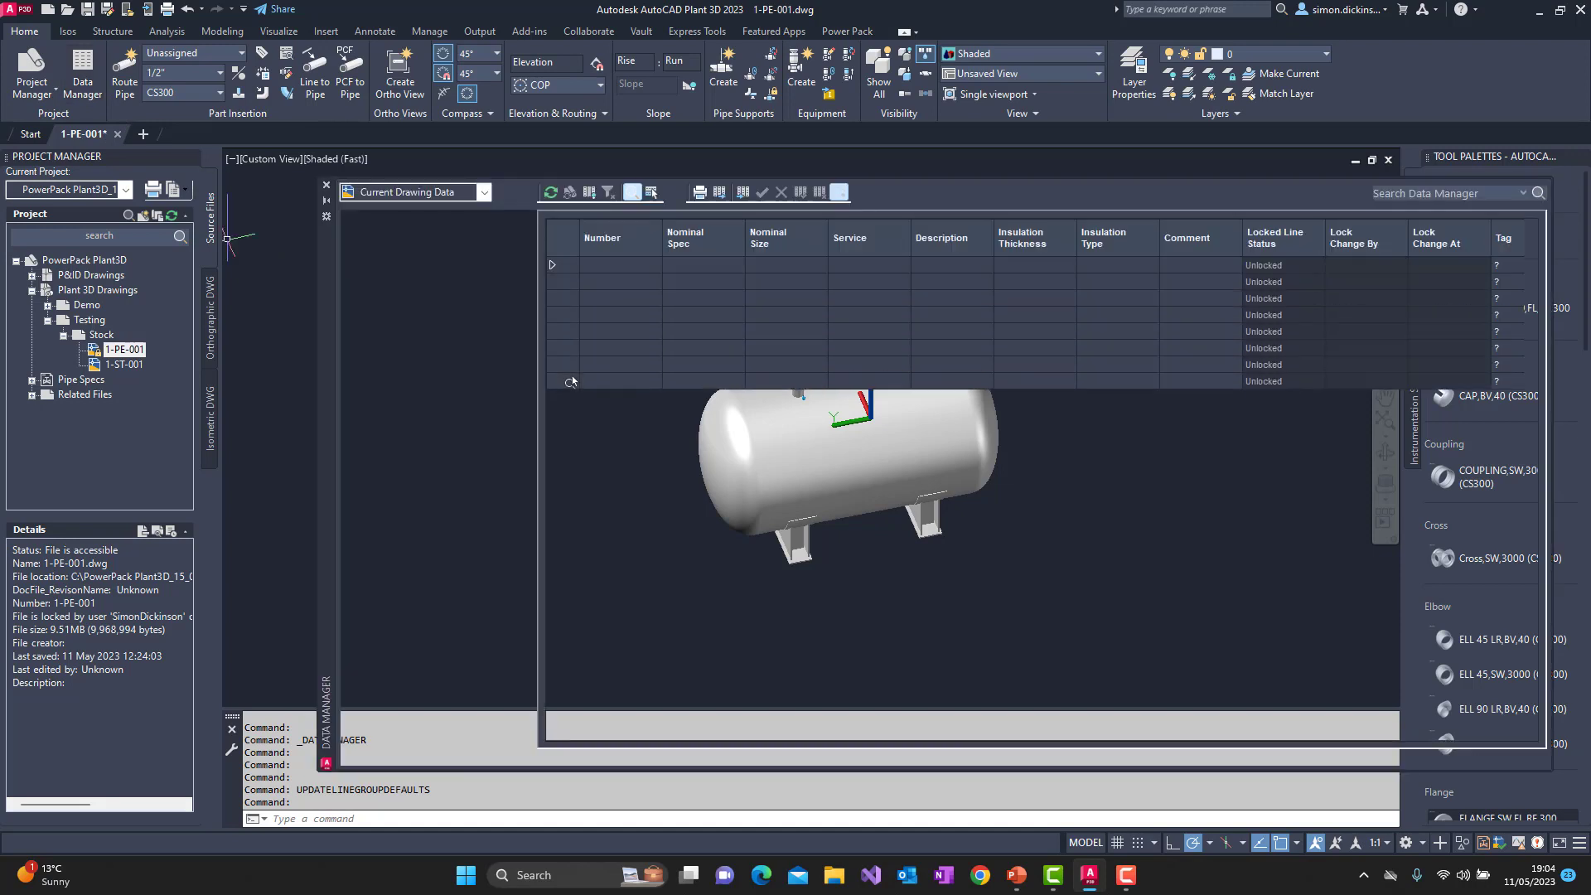
pyautogui.scroll(-7, 704, 447)
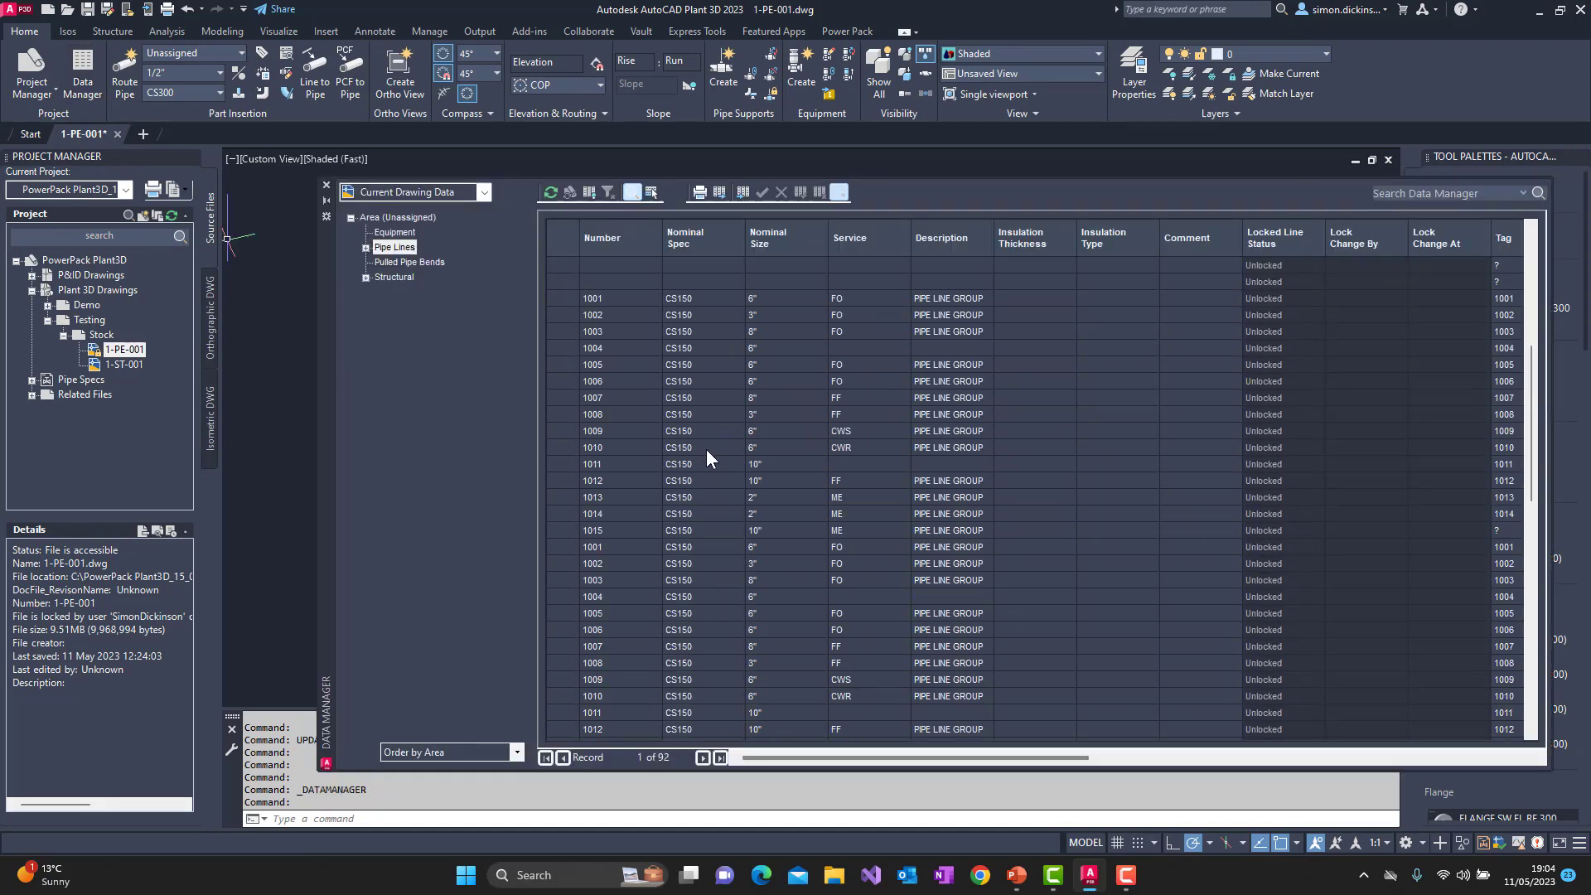
pyautogui.click(684, 489)
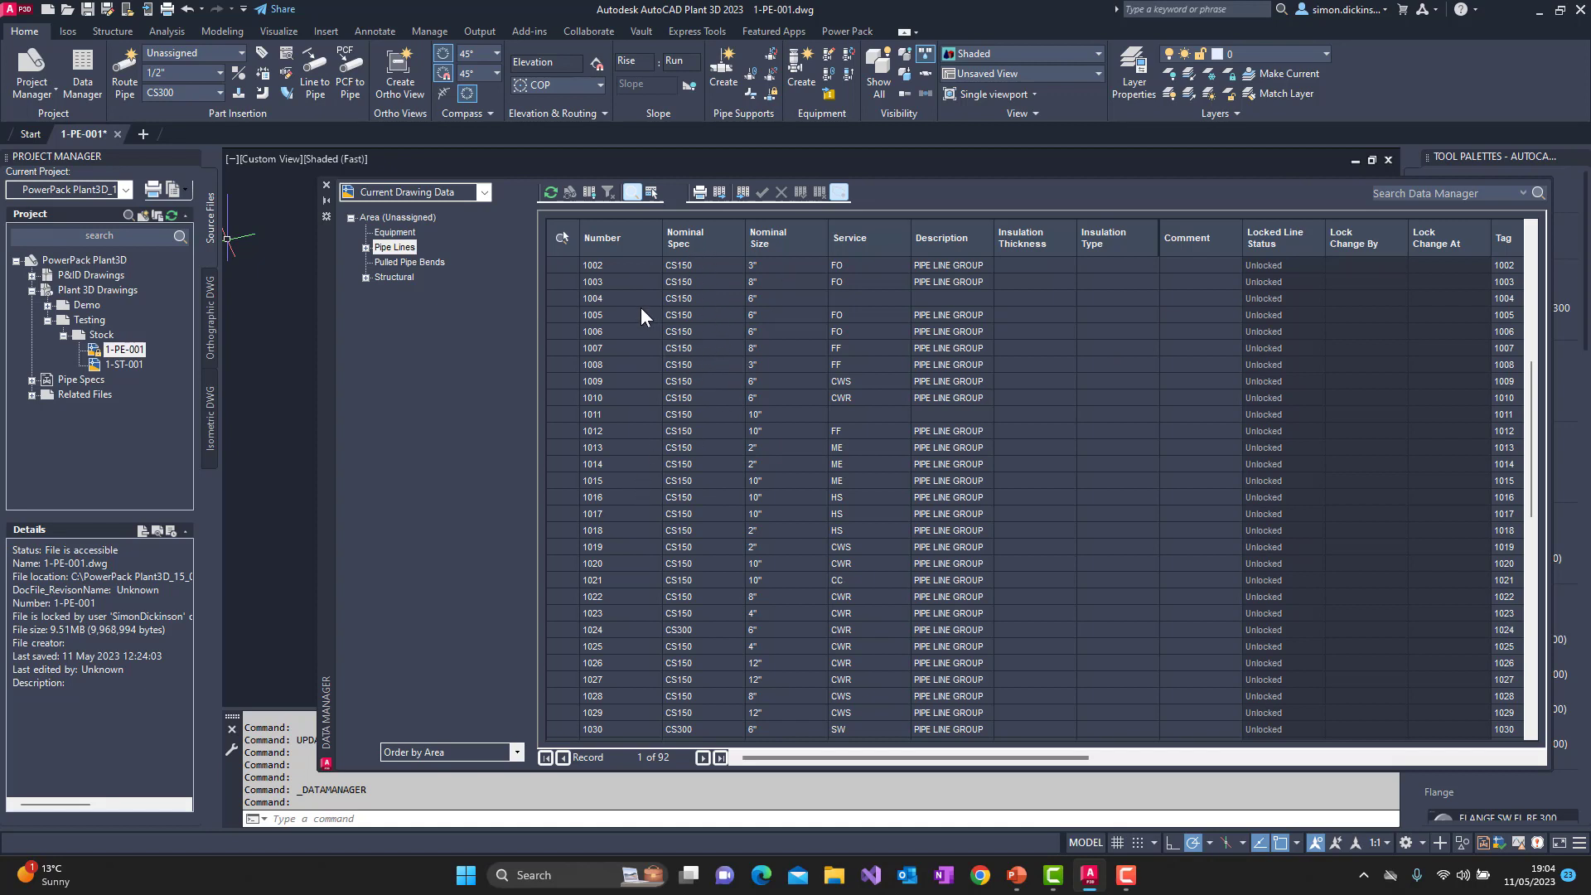
pyautogui.click(328, 185)
pyautogui.scroll(-3, 595, 376)
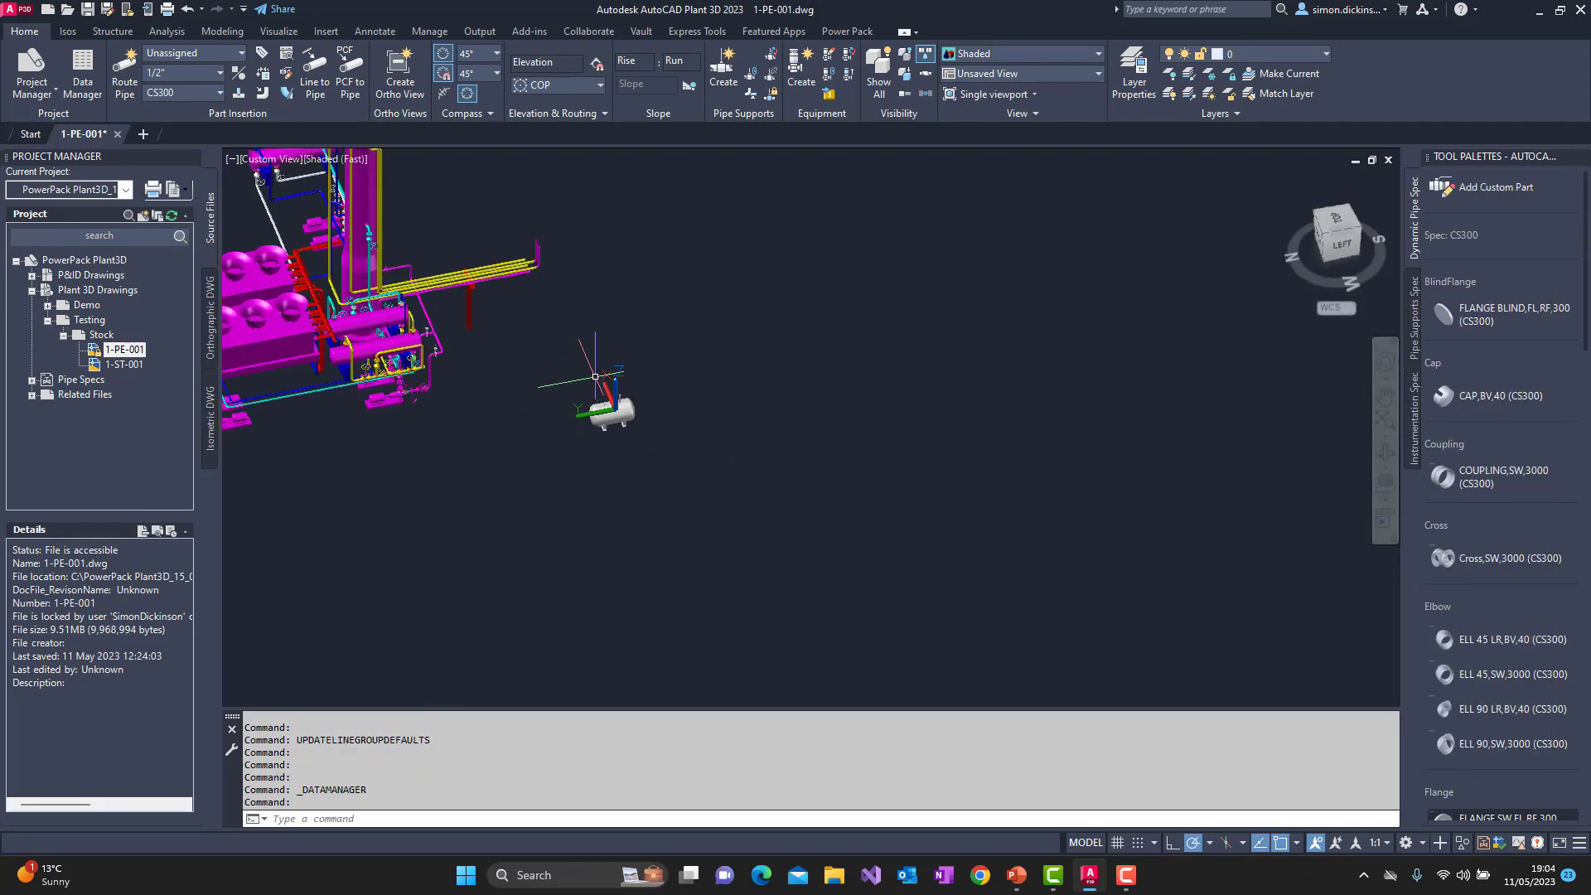
# Step: Close 1-PE-001.dwg from the Application menu, saving changes when prompted
pyautogui.moveTo(595, 376); pyautogui.dragTo(800, 410, button='middle')
pyautogui.scroll(2, 717, 464)
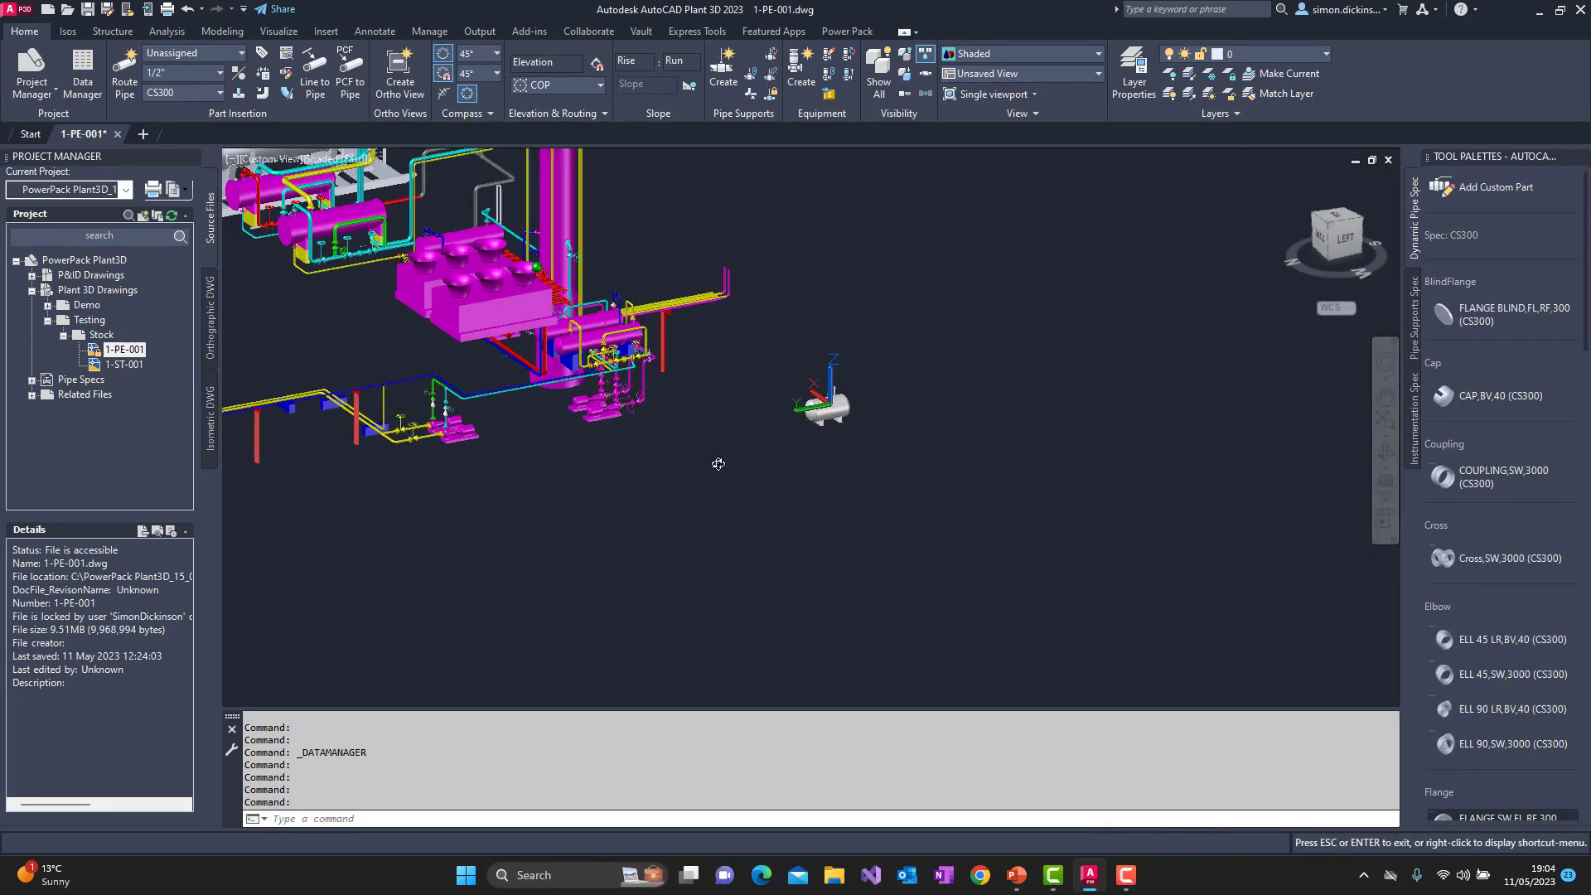
pyautogui.keyDown('shift'); pyautogui.moveTo(717, 464); pyautogui.dragTo(539, 463, button='middle'); pyautogui.keyUp('shift')
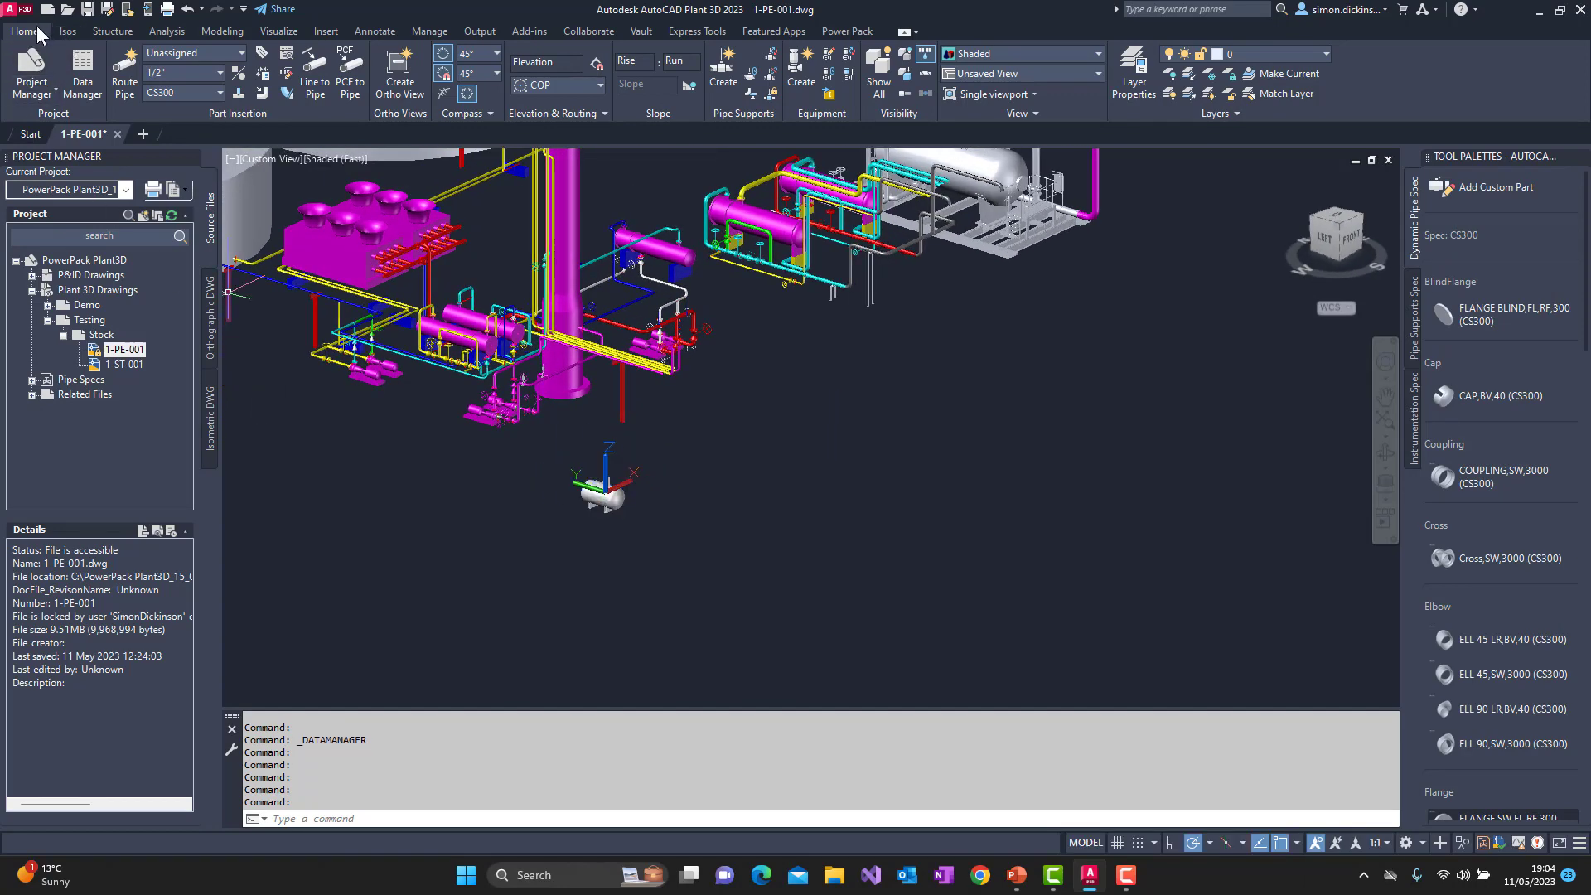
pyautogui.click(18, 9)
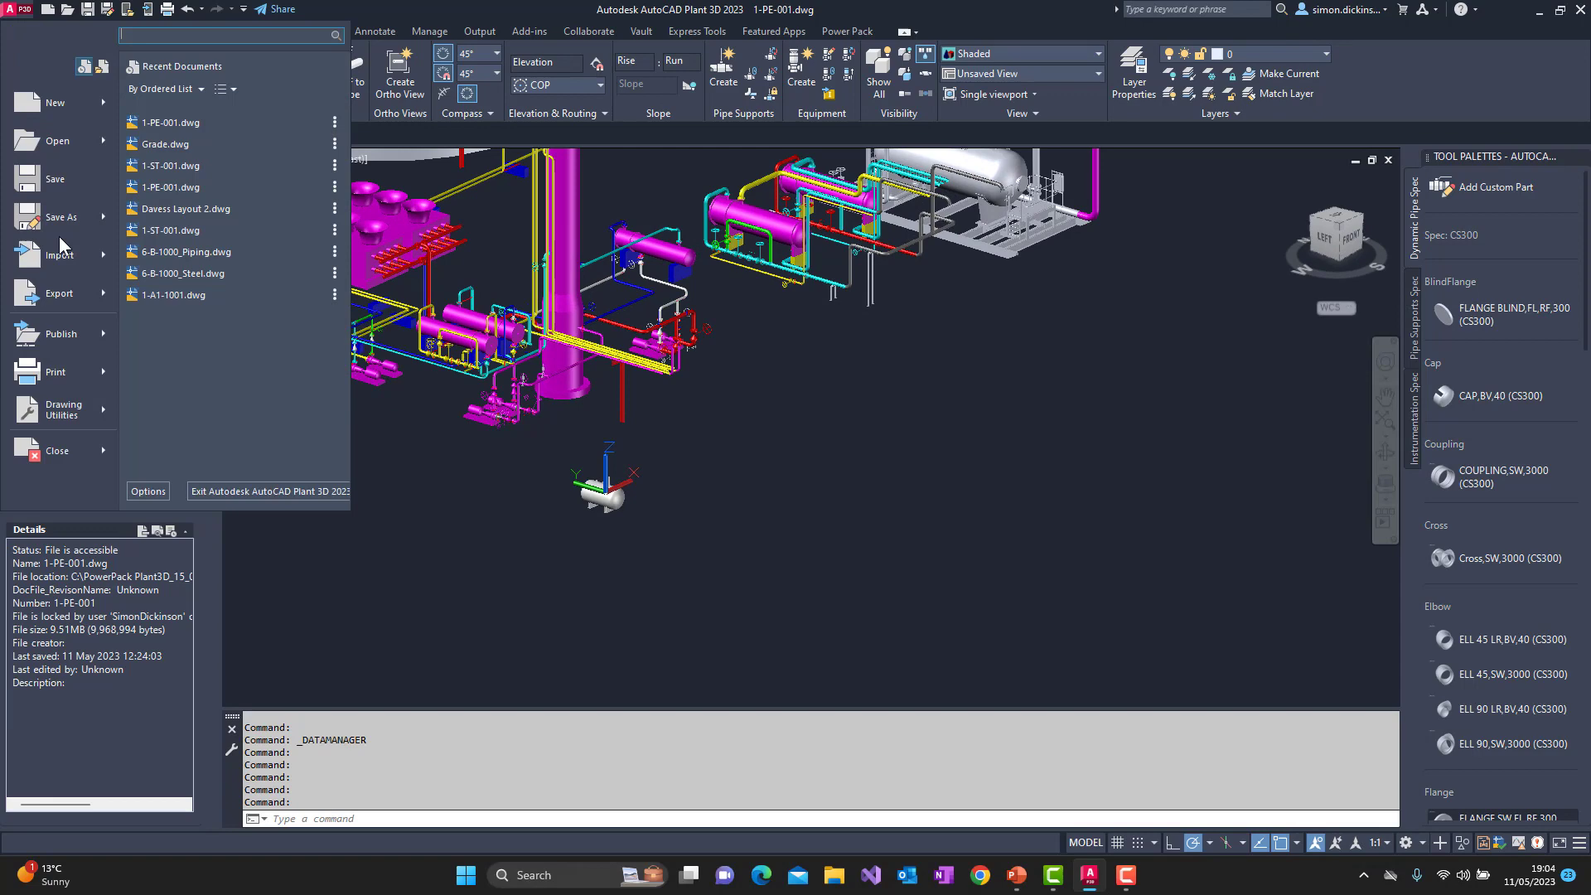
pyautogui.click(63, 454)
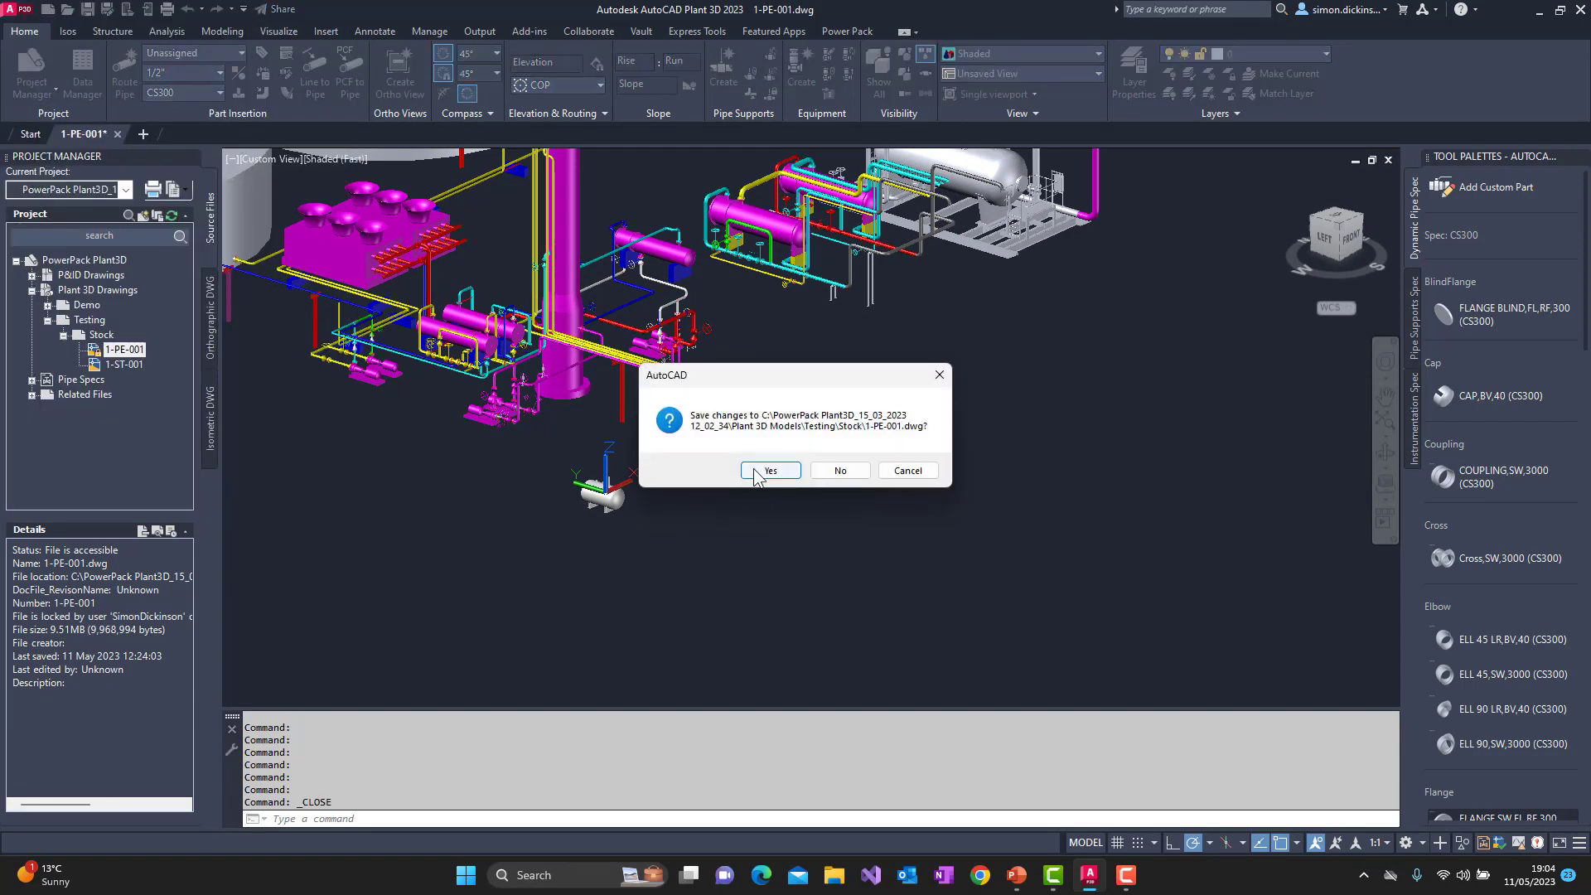
pyautogui.click(764, 472)
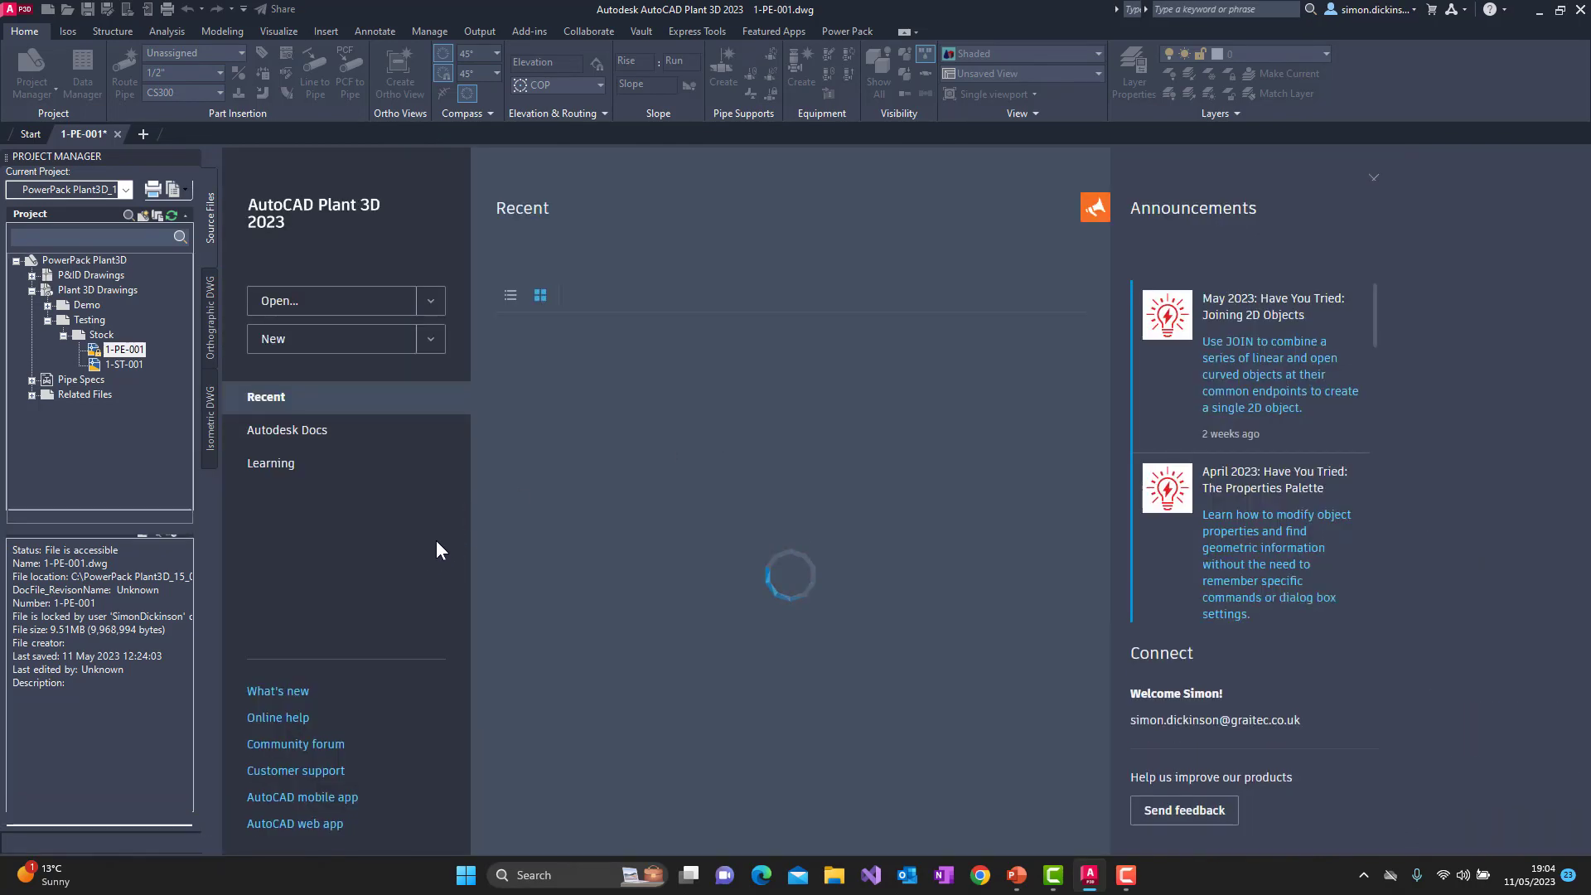
# Step: Reopen 1-PE-001, dismiss the Orphaned Fasteners warning and view Manufacturer Reference Manager details
pyautogui.doubleClick(122, 350)
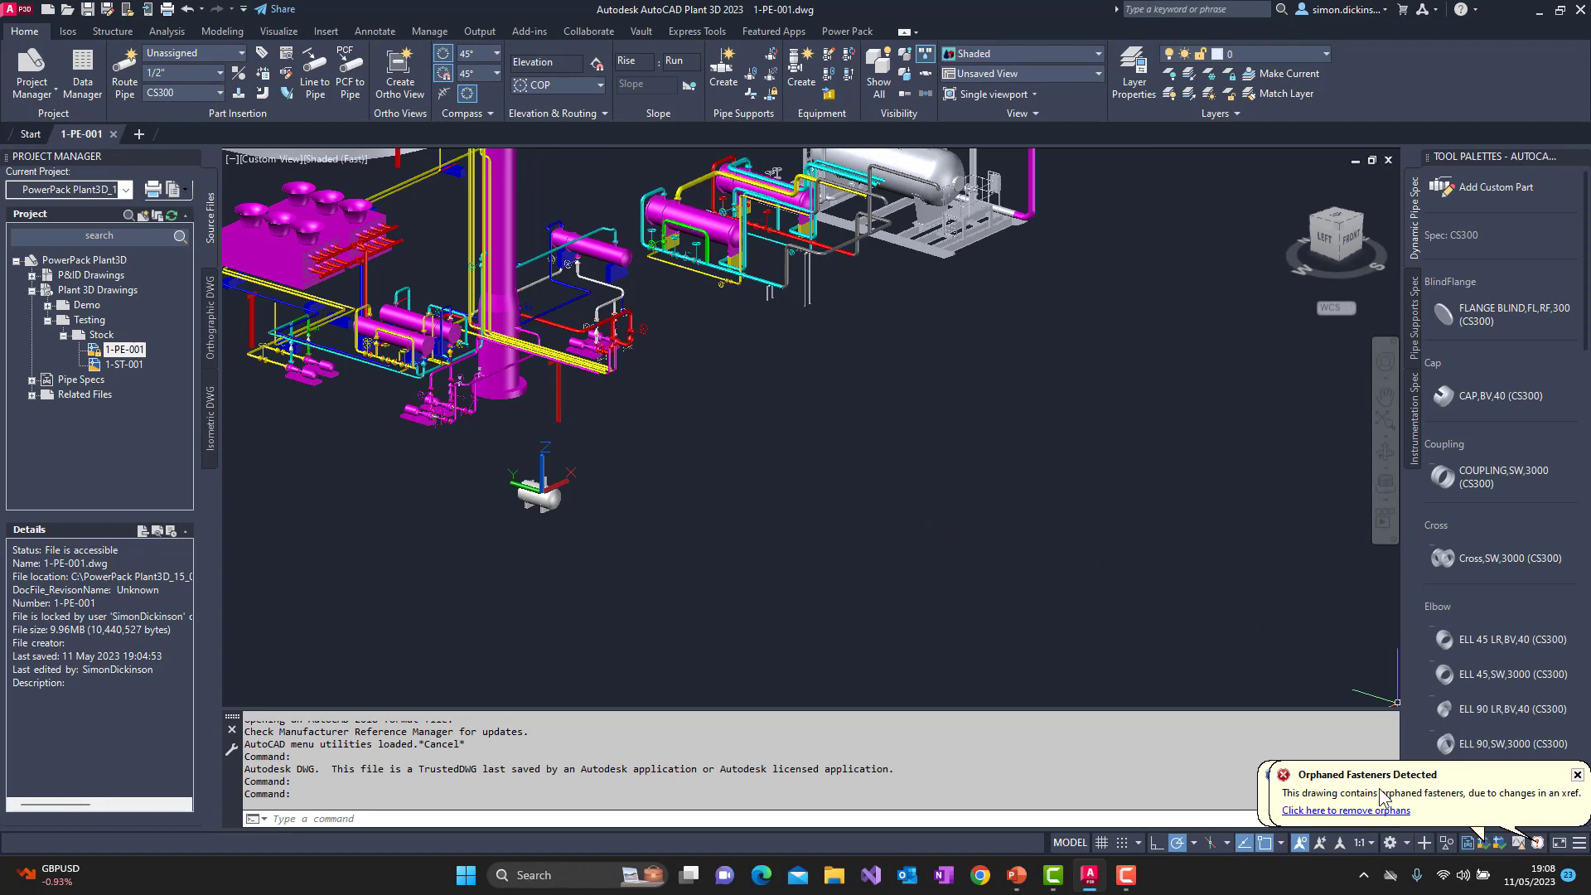
pyautogui.click(1577, 774)
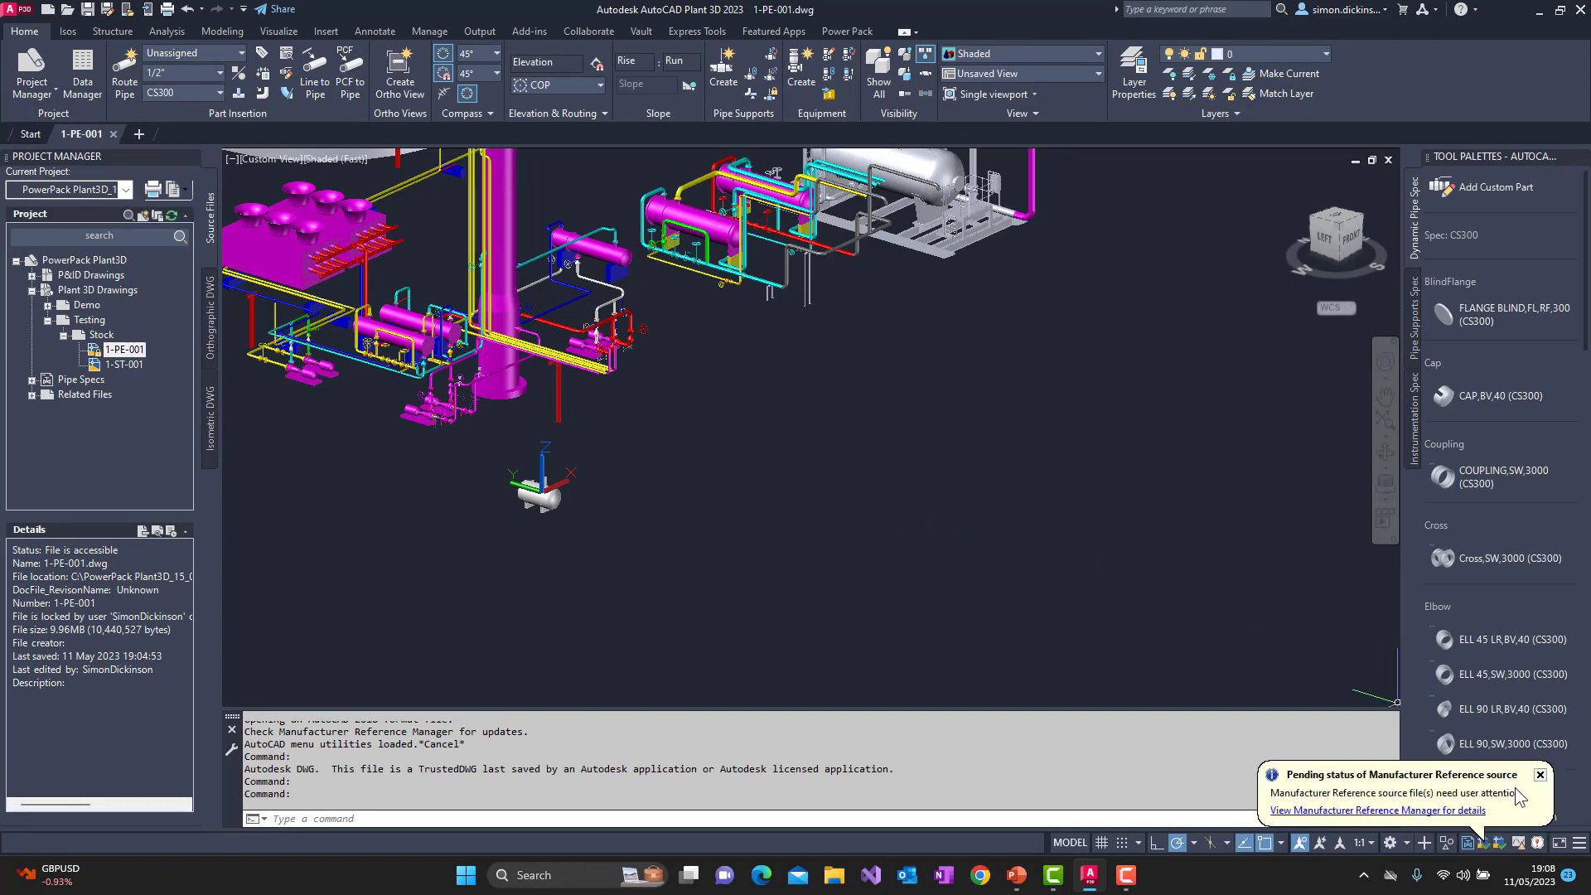
pyautogui.click(1334, 811)
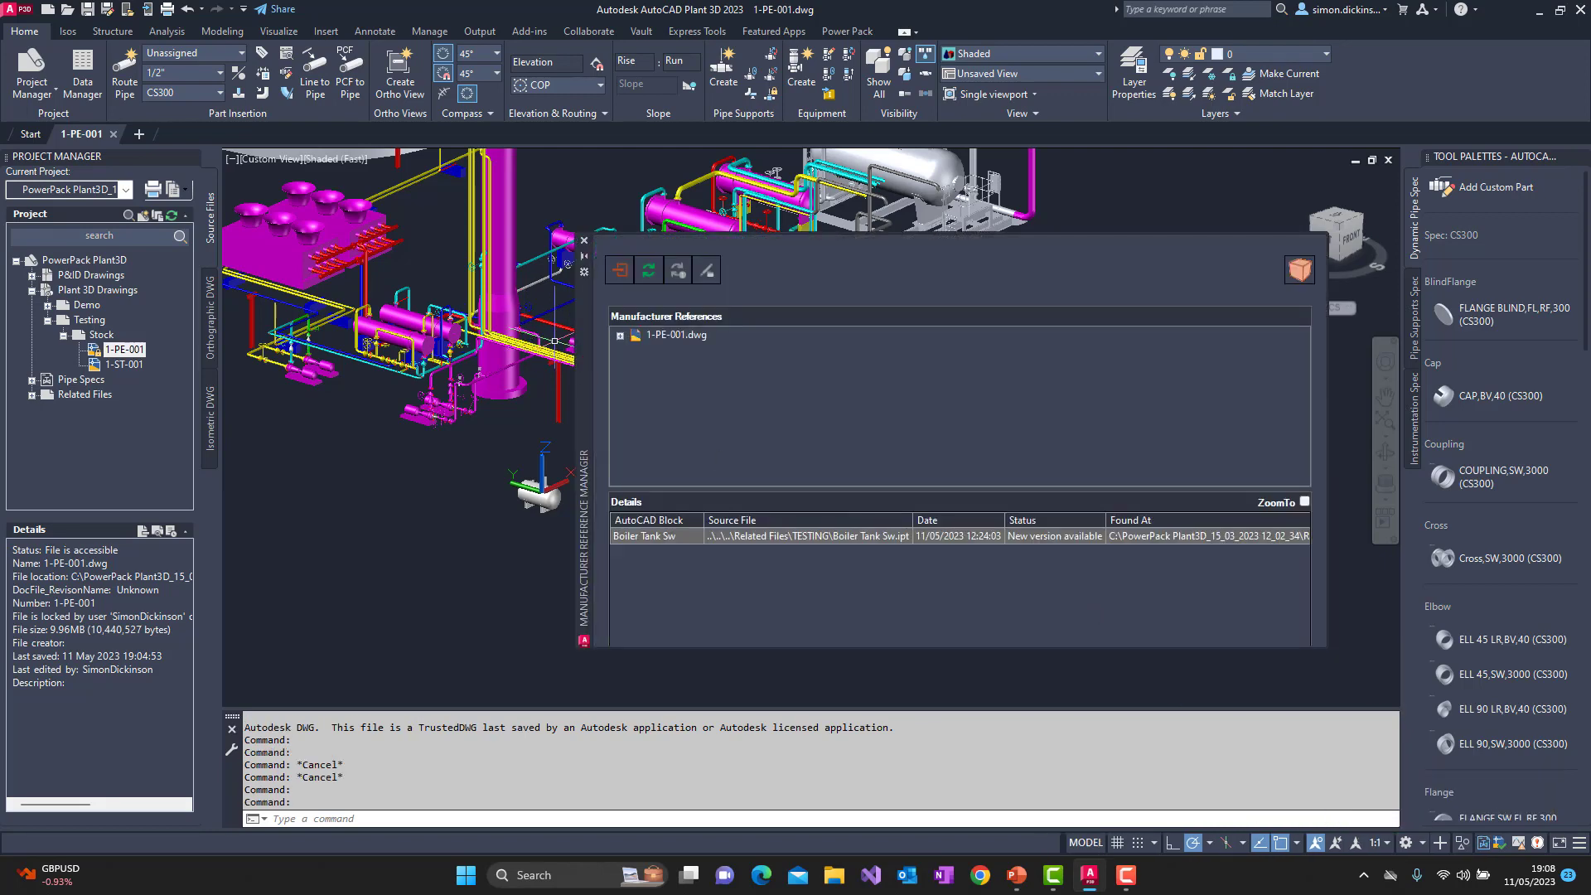
# Step: Expand 1-PE-001.dwg in the Manufacturer Reference Manager and select Boiler Tank Sw with ZoomTo on
pyautogui.moveTo(580, 365); pyautogui.dragTo(621, 276)
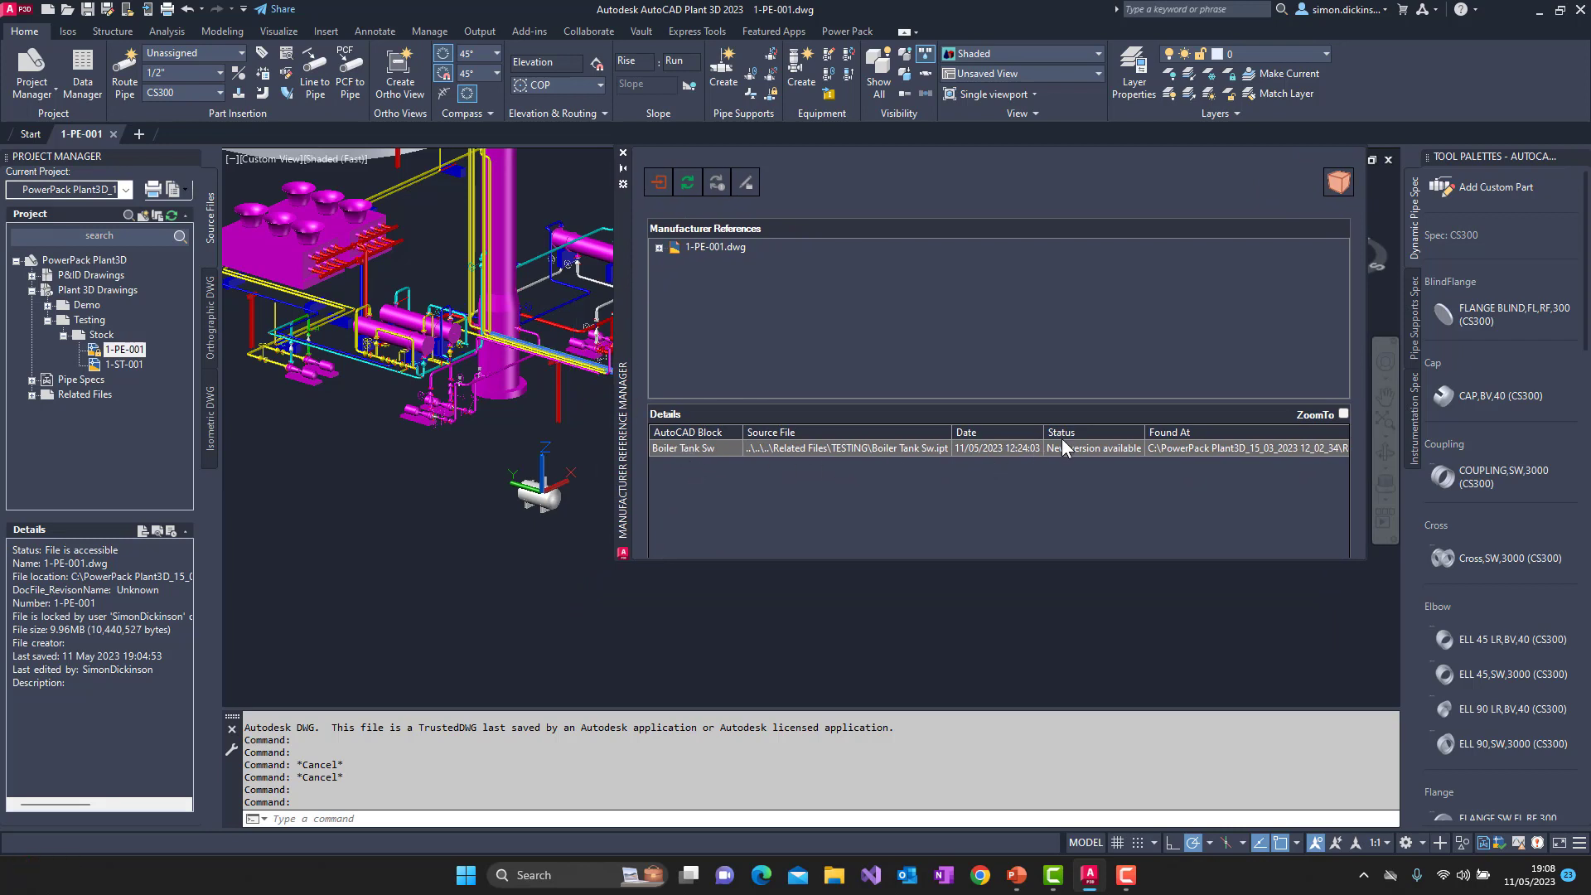
pyautogui.click(1089, 448)
pyautogui.click(659, 248)
pyautogui.click(1343, 414)
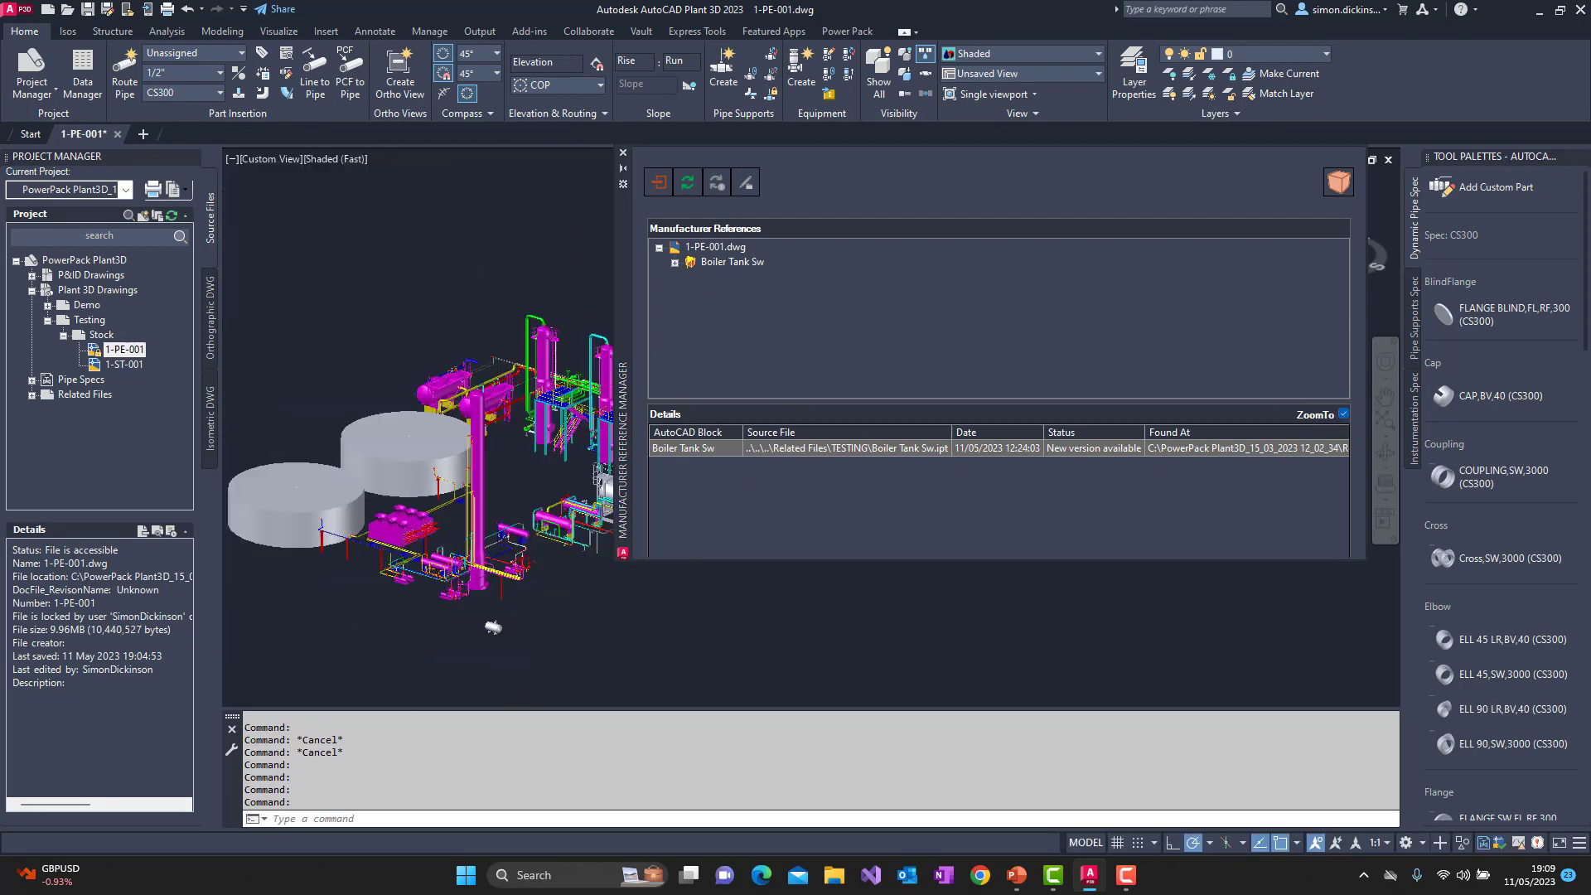
pyautogui.scroll(-5, 493, 627)
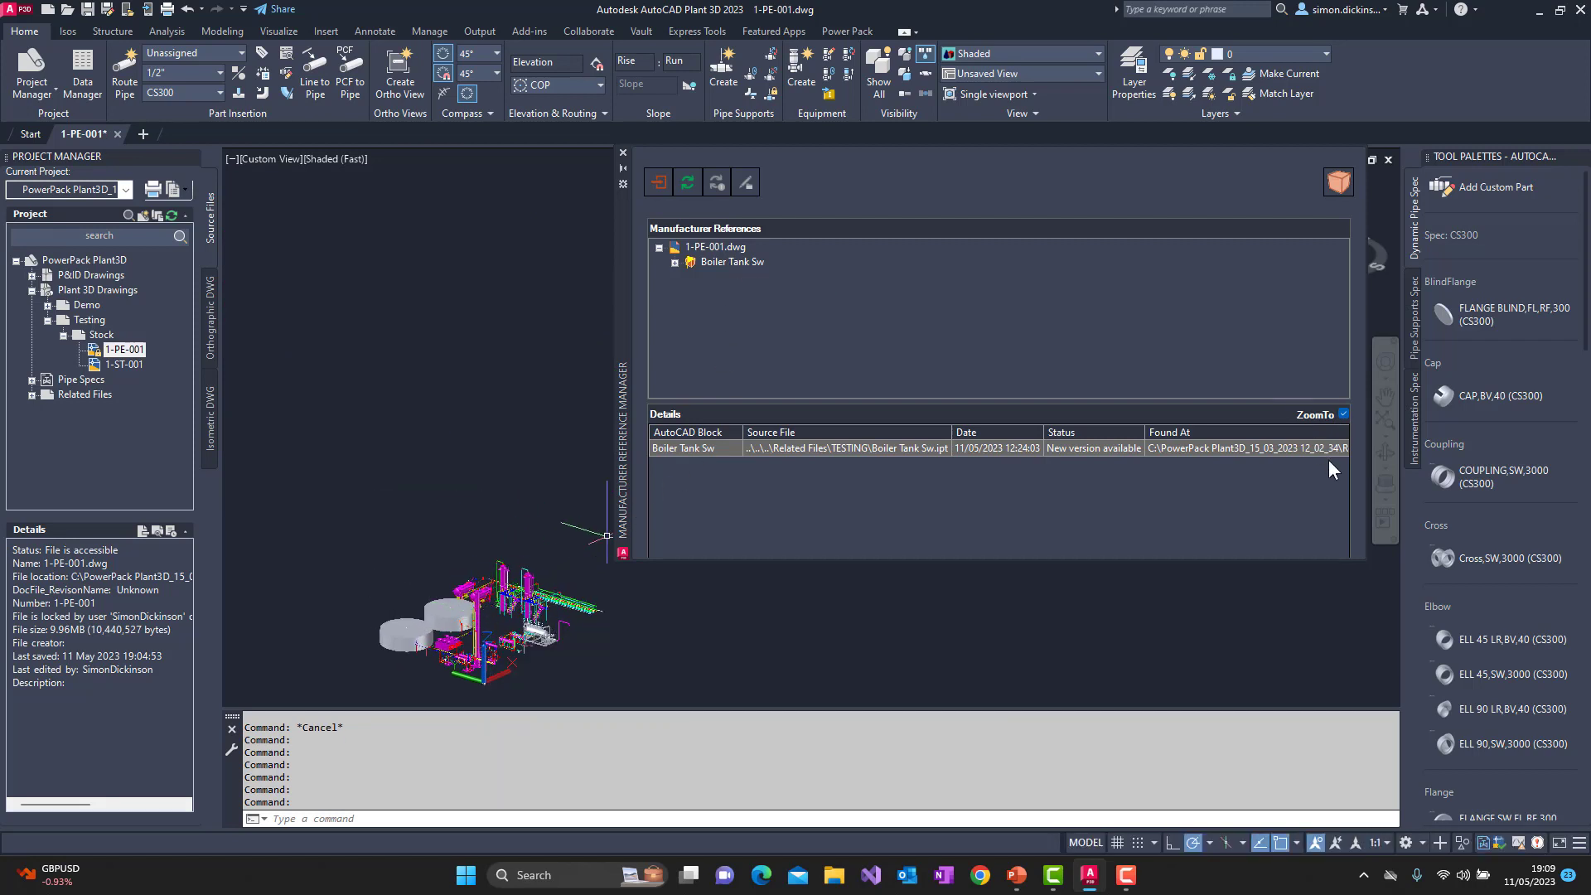
pyautogui.click(720, 262)
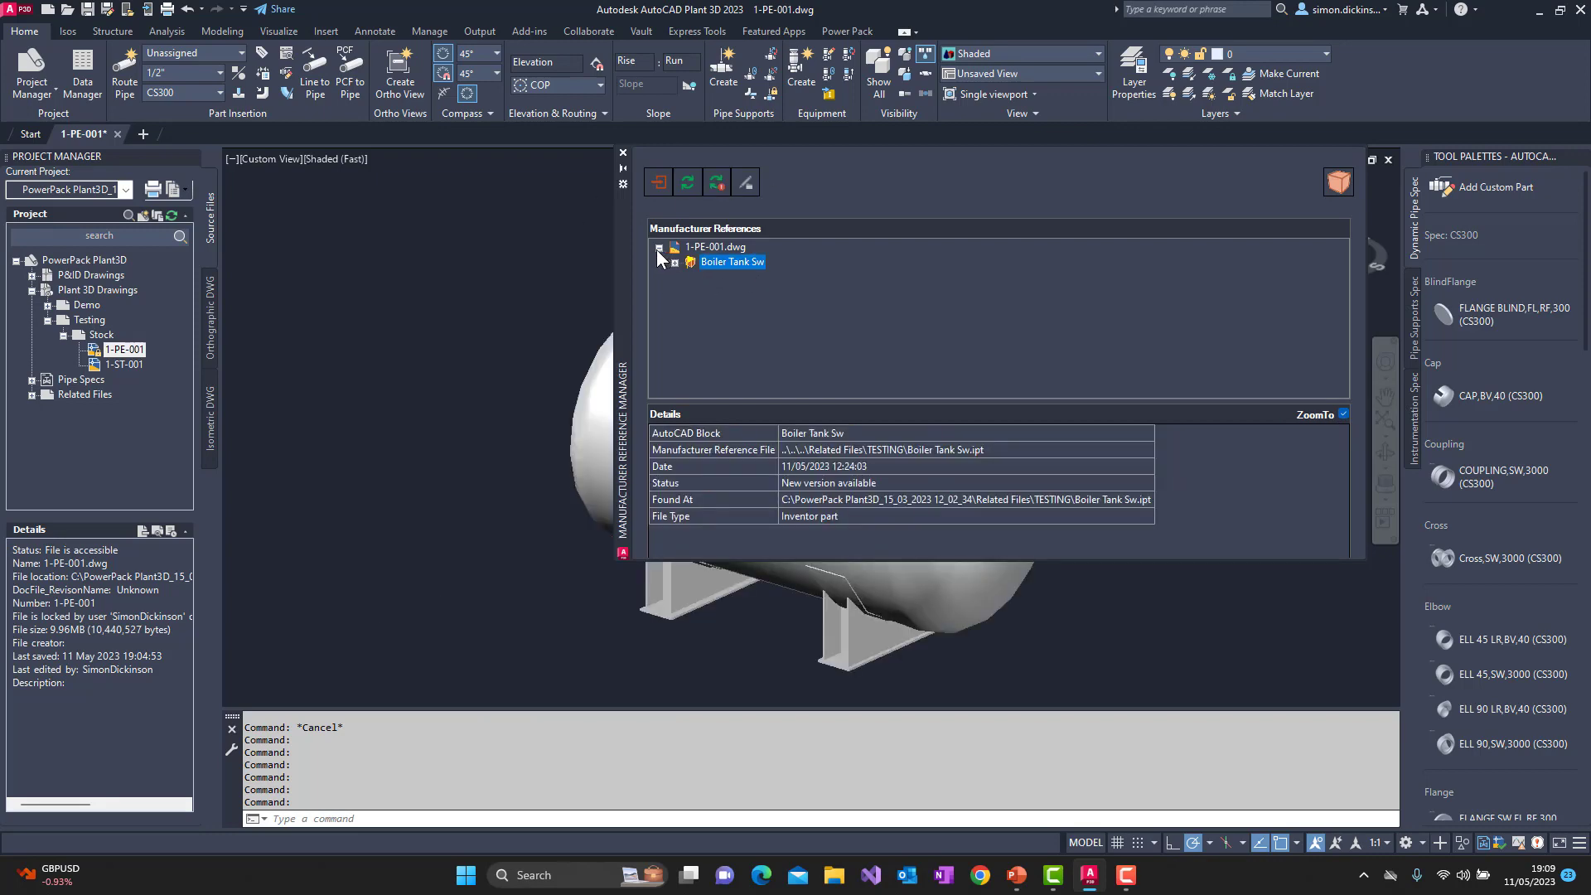
# Step: Update Boiler Tank Sw to its new reference version so it shows Up To Date
pyautogui.moveTo(626, 261); pyautogui.dragTo(1127, 286)
pyautogui.doubleClick(1124, 290)
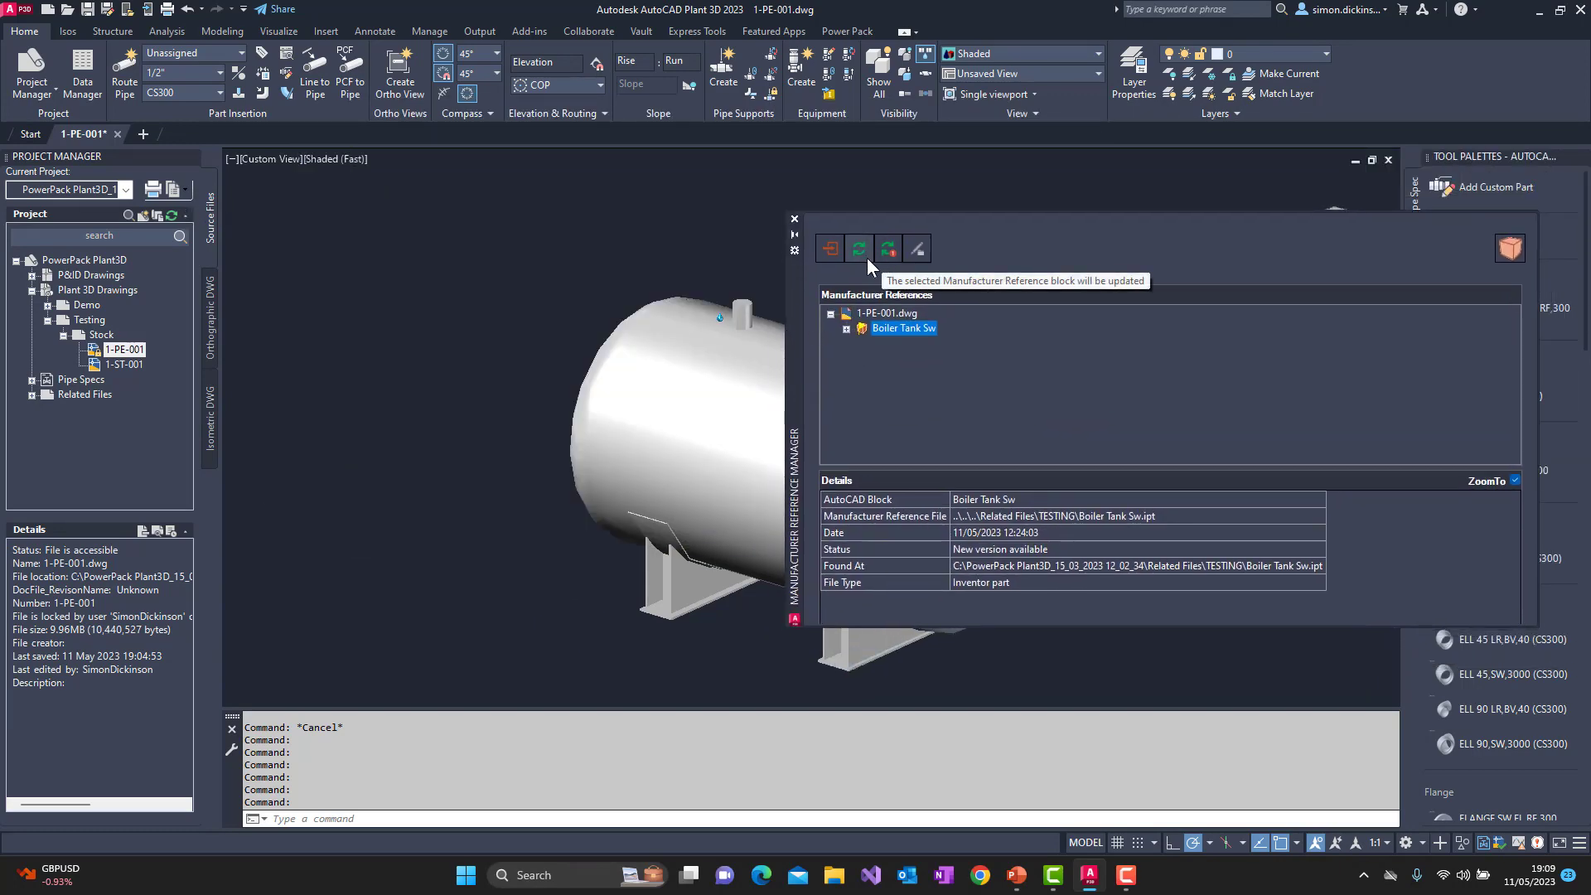
pyautogui.click(859, 249)
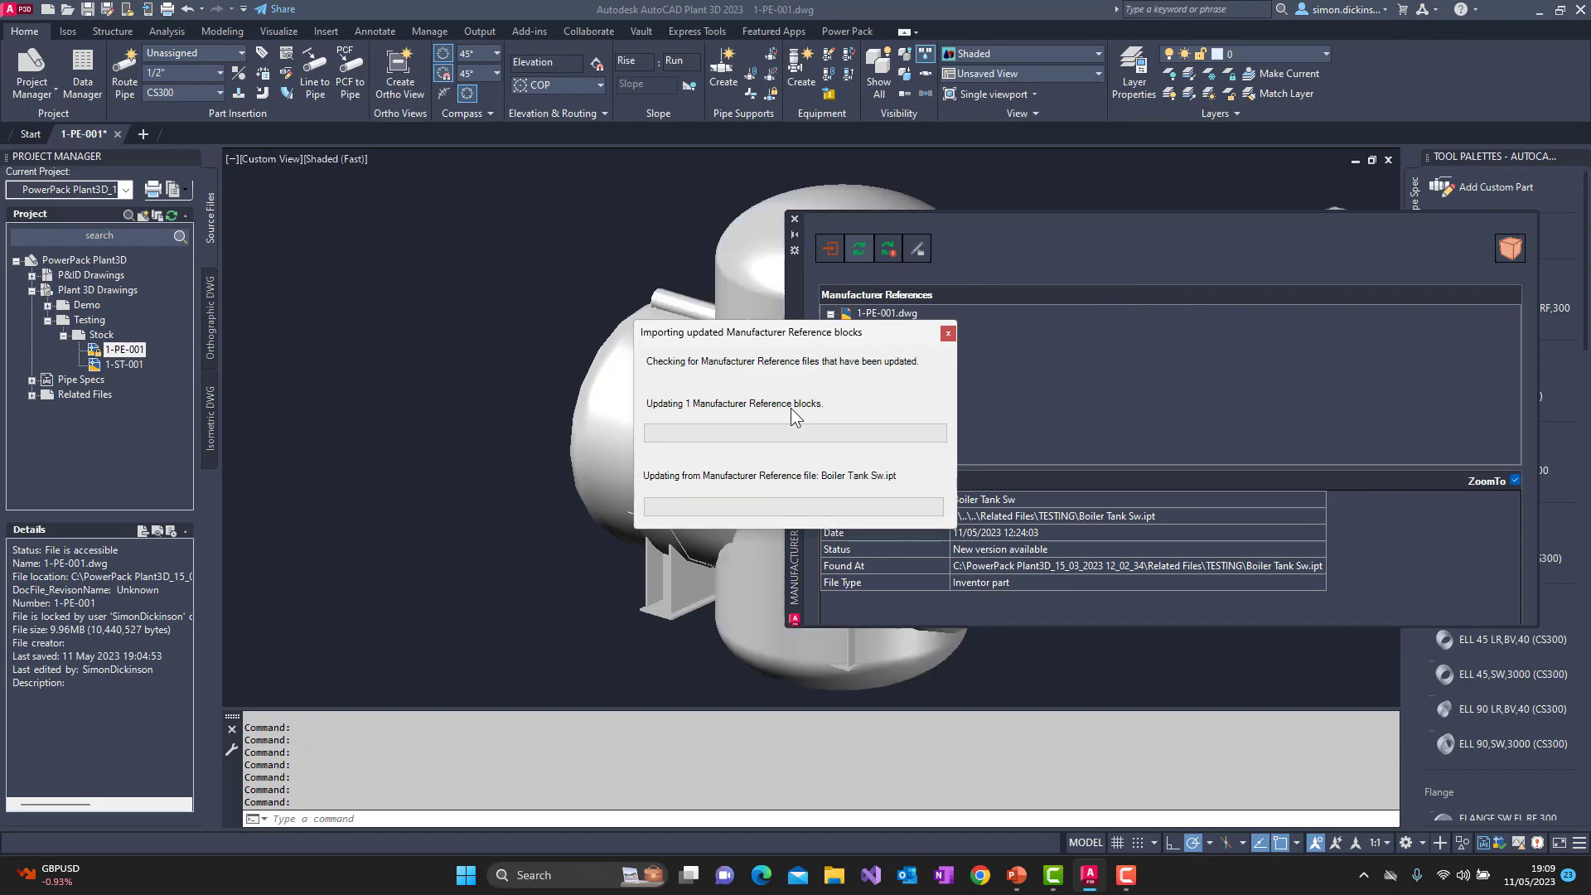
pyautogui.moveTo(796, 321); pyautogui.dragTo(971, 288)
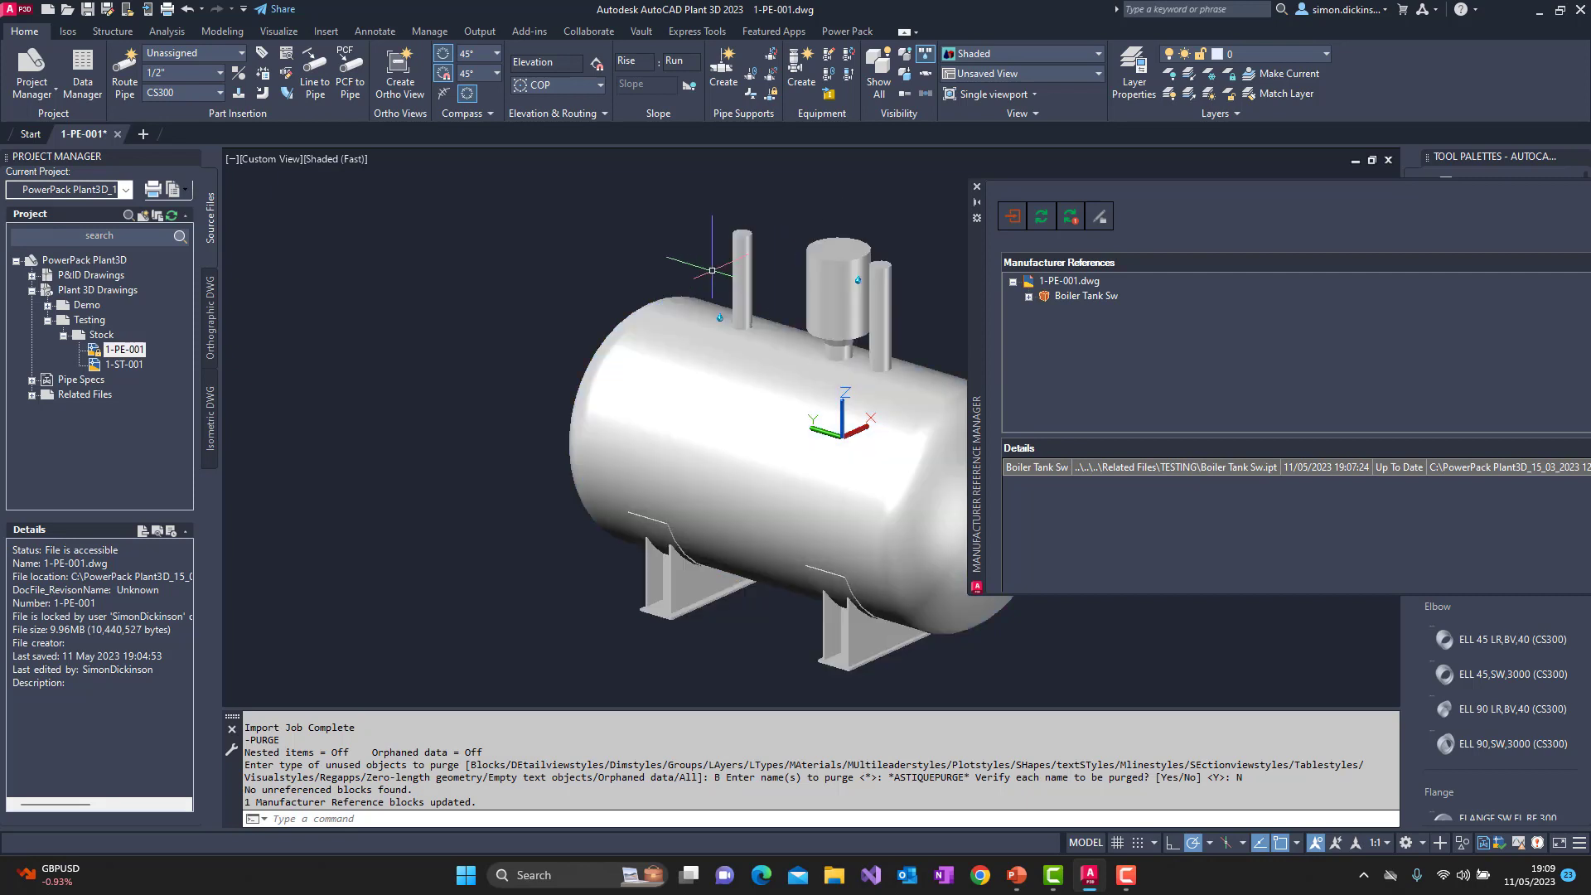
pyautogui.moveTo(709, 250); pyautogui.dragTo(544, 338, button='middle')
# Step: Relocate boiler tank nozzle N-1 by picking a new centre point and direction
pyautogui.scroll(3, 544, 338)
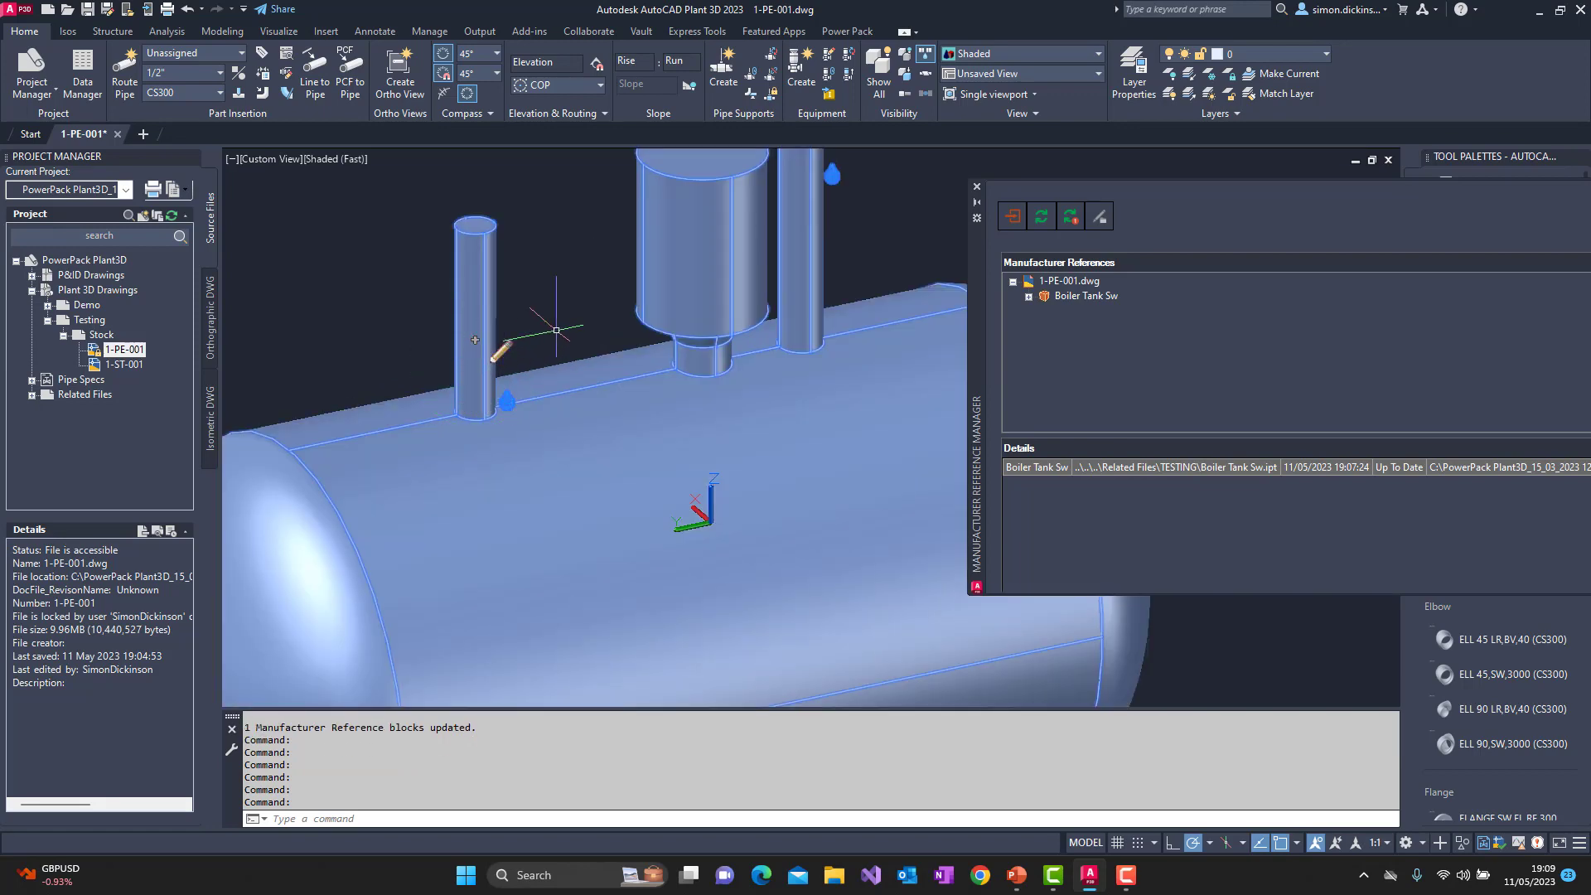
pyautogui.click(502, 348)
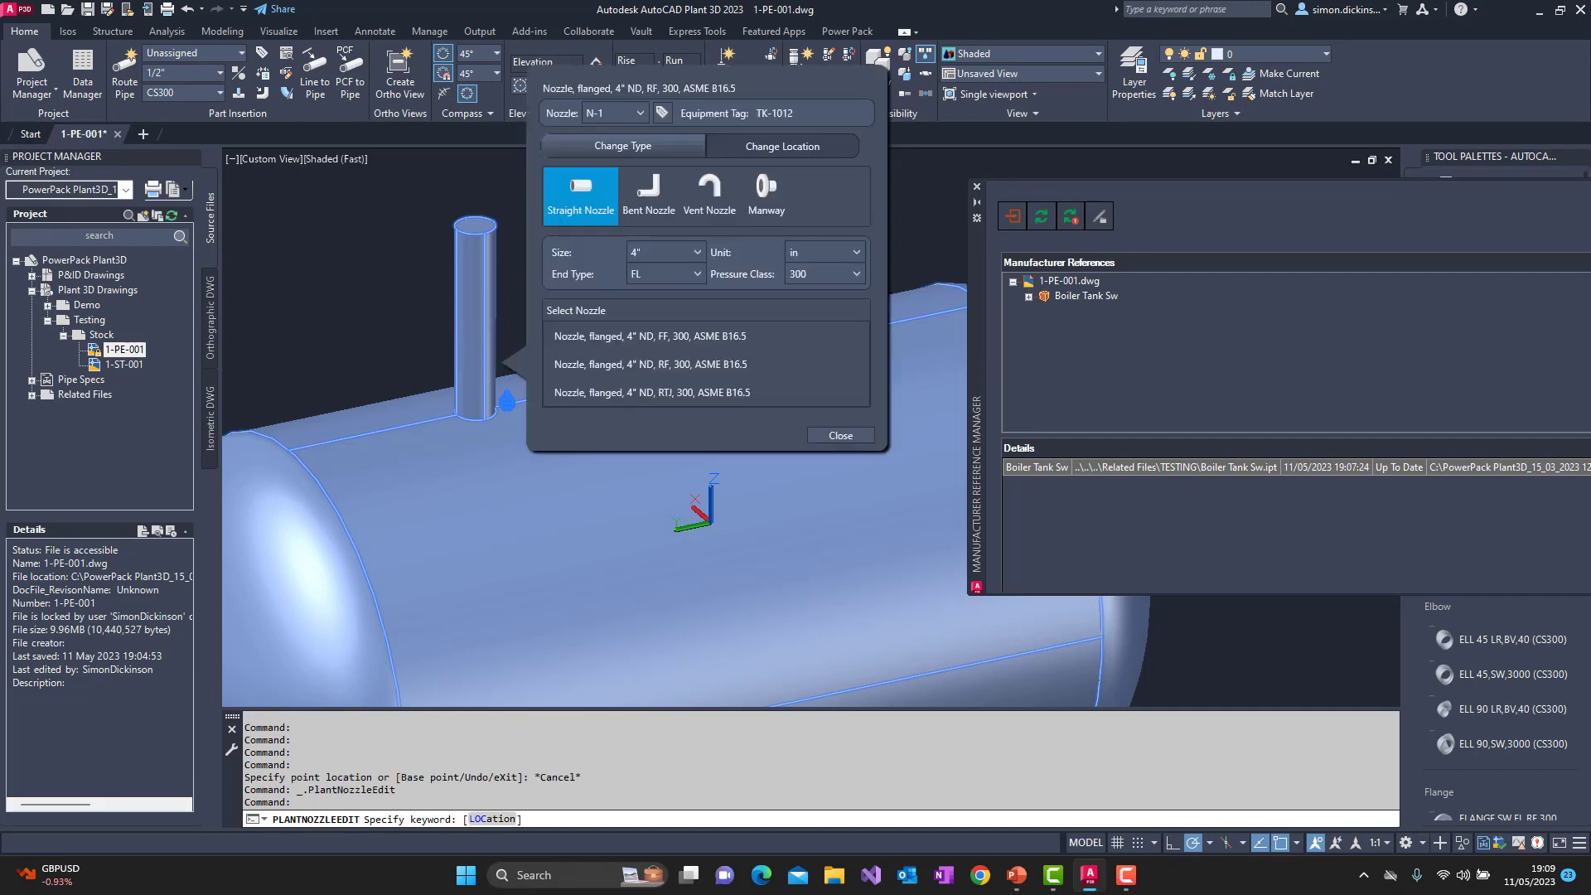
pyautogui.click(768, 150)
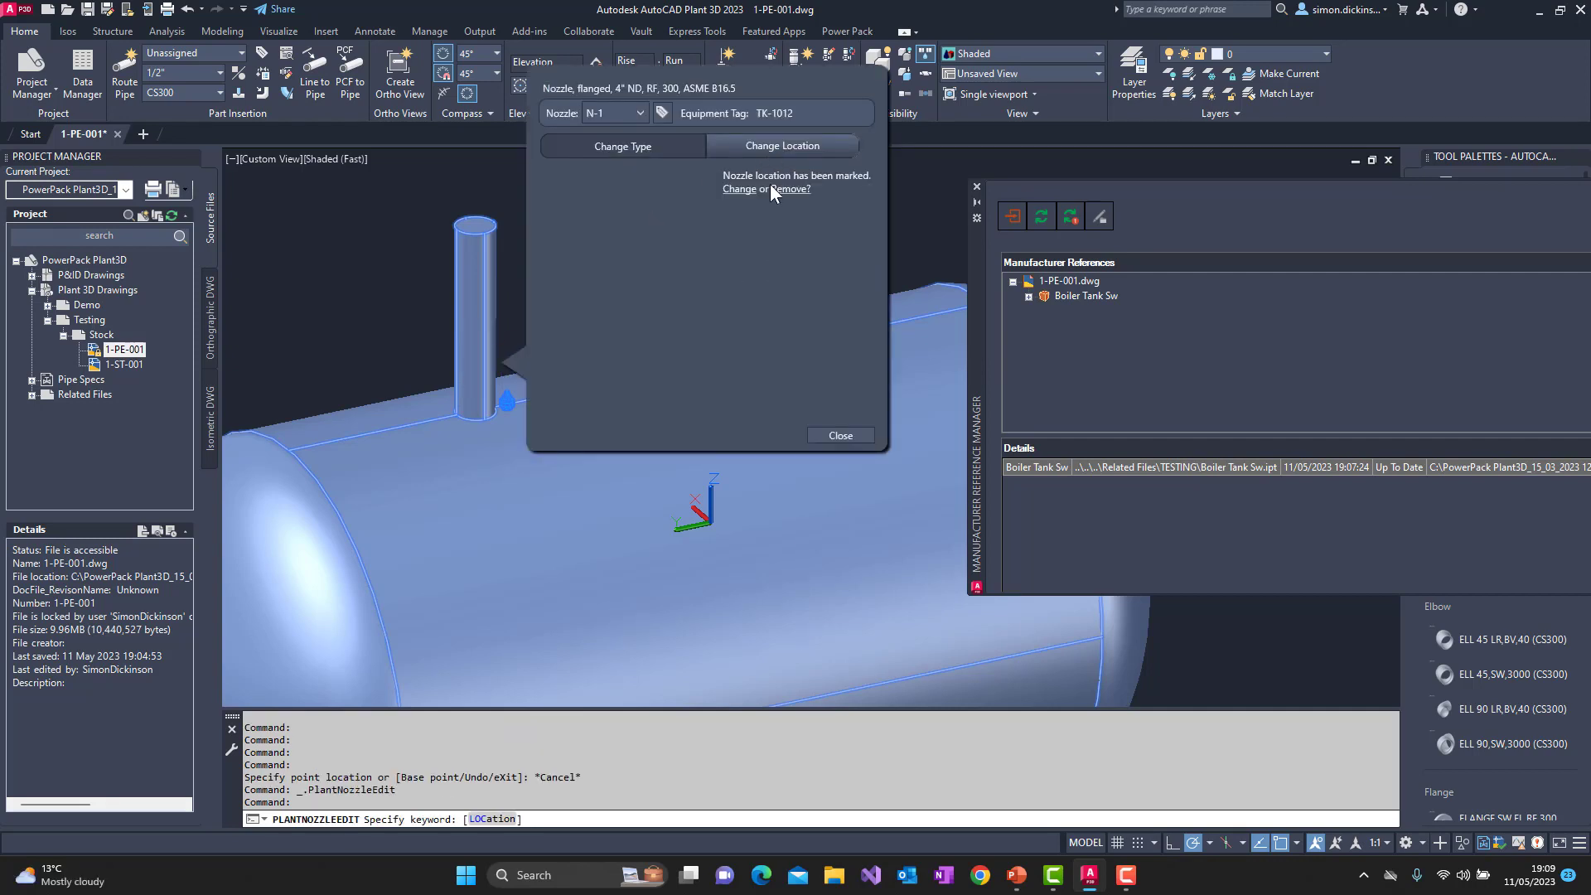
pyautogui.click(738, 189)
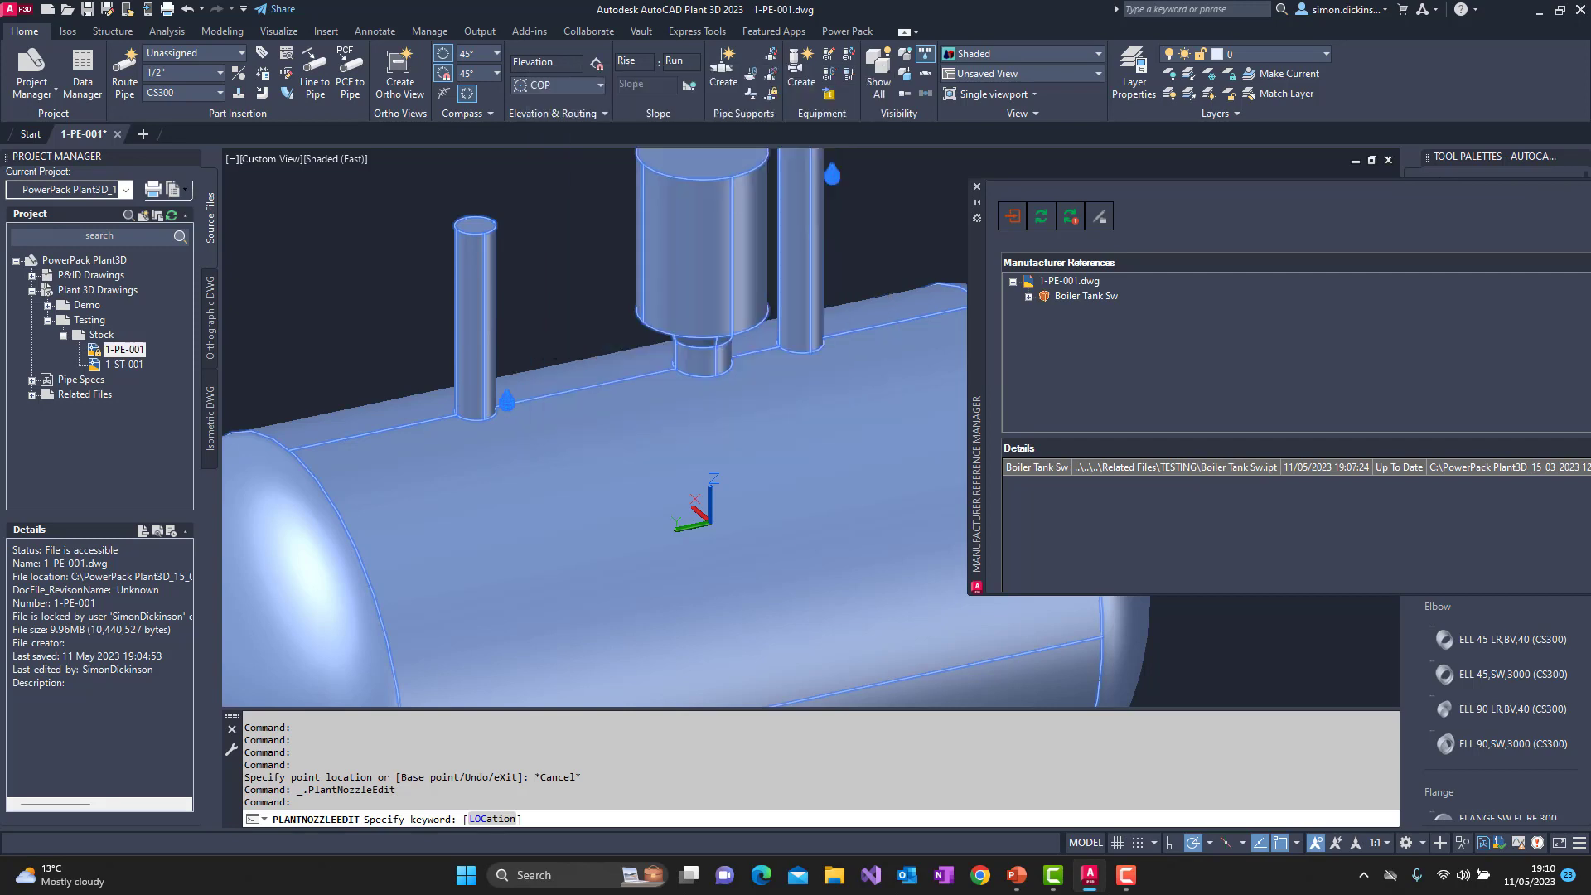
pyautogui.click(475, 225)
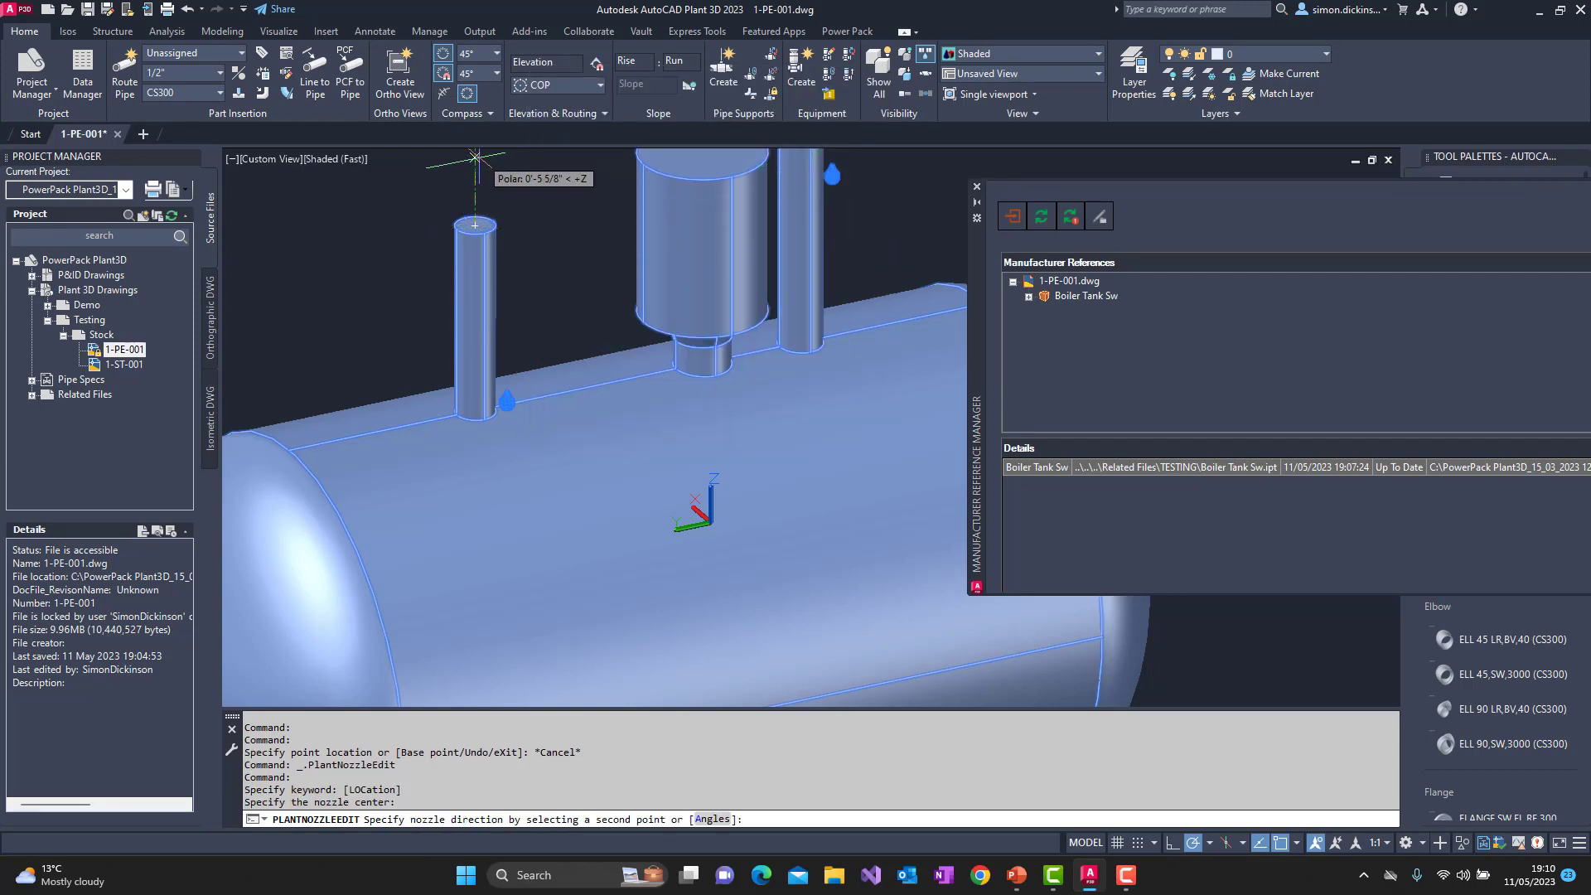
pyautogui.click(528, 177)
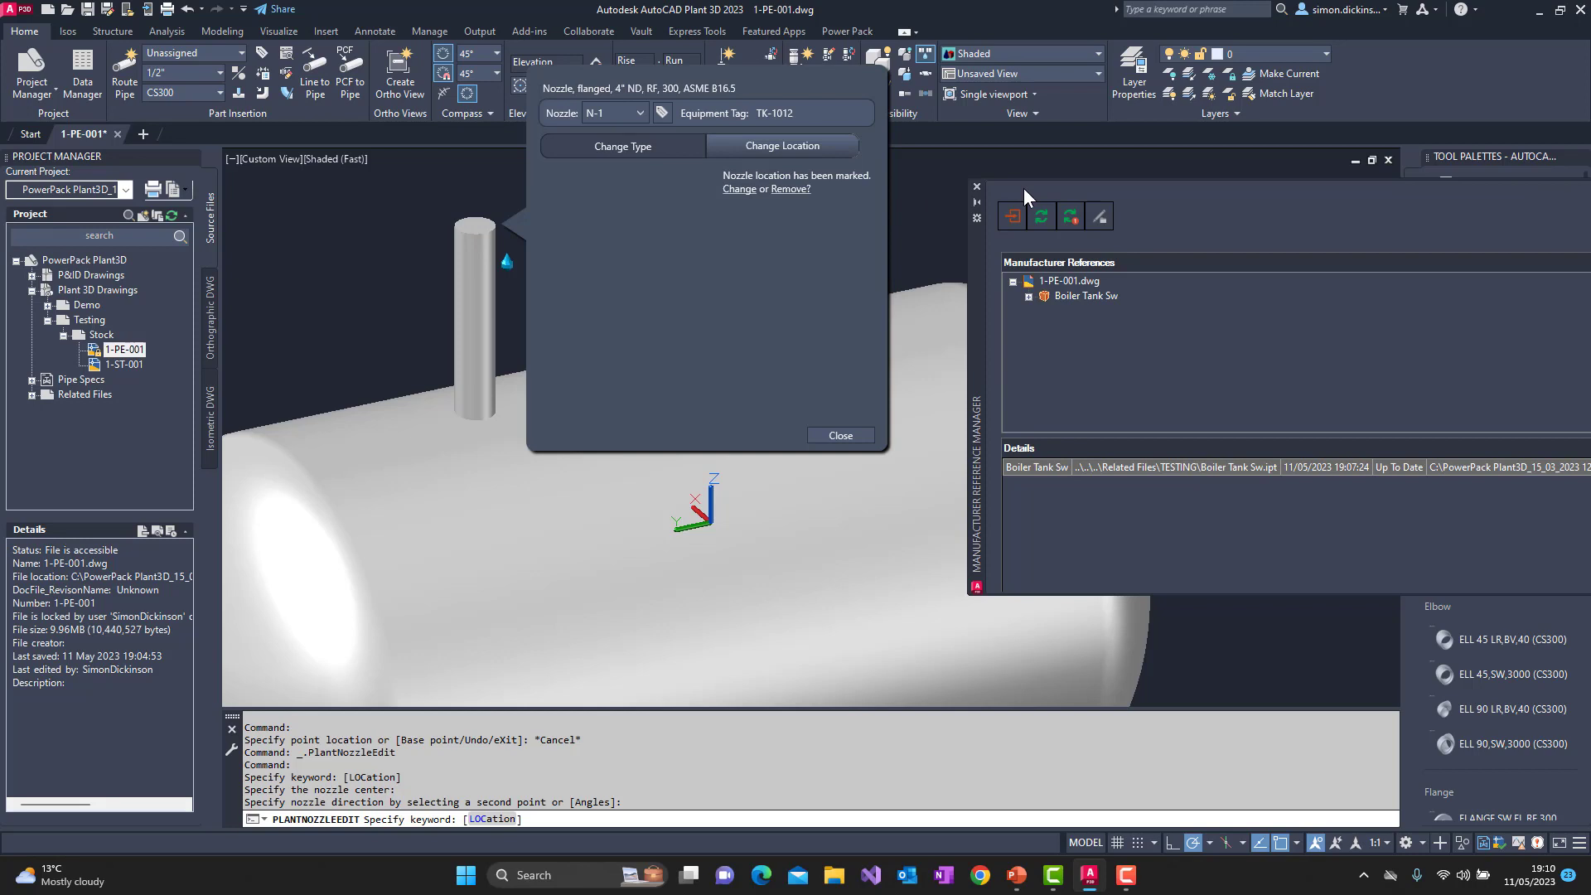
# Step: Close the Manufacturer Reference Manager and the nozzle editor
pyautogui.click(977, 186)
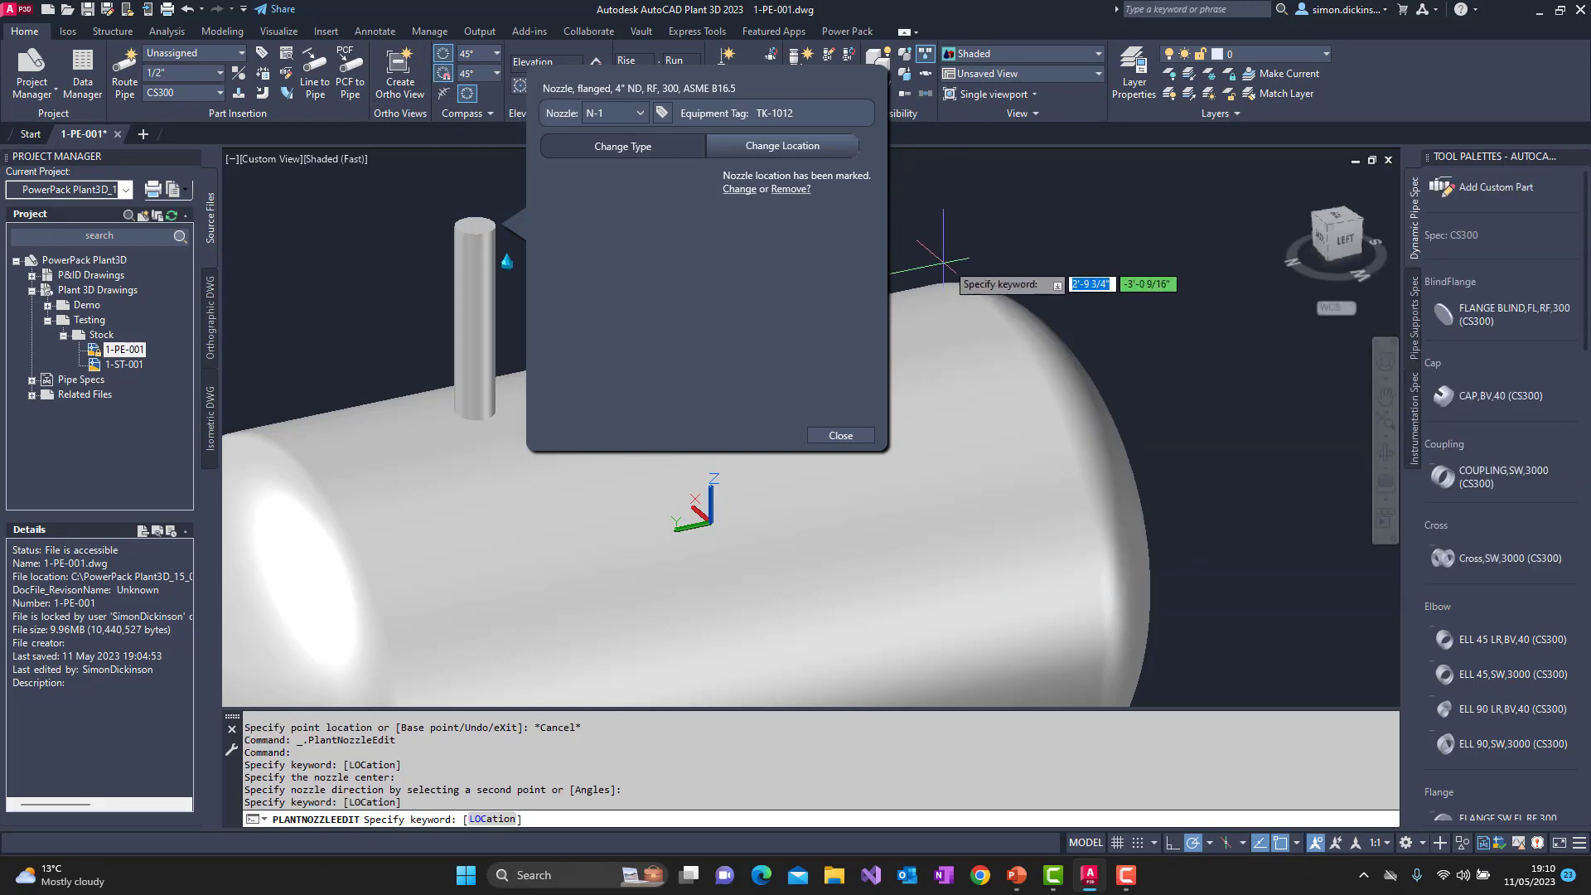
pyautogui.click(832, 435)
pyautogui.scroll(-6, 832, 426)
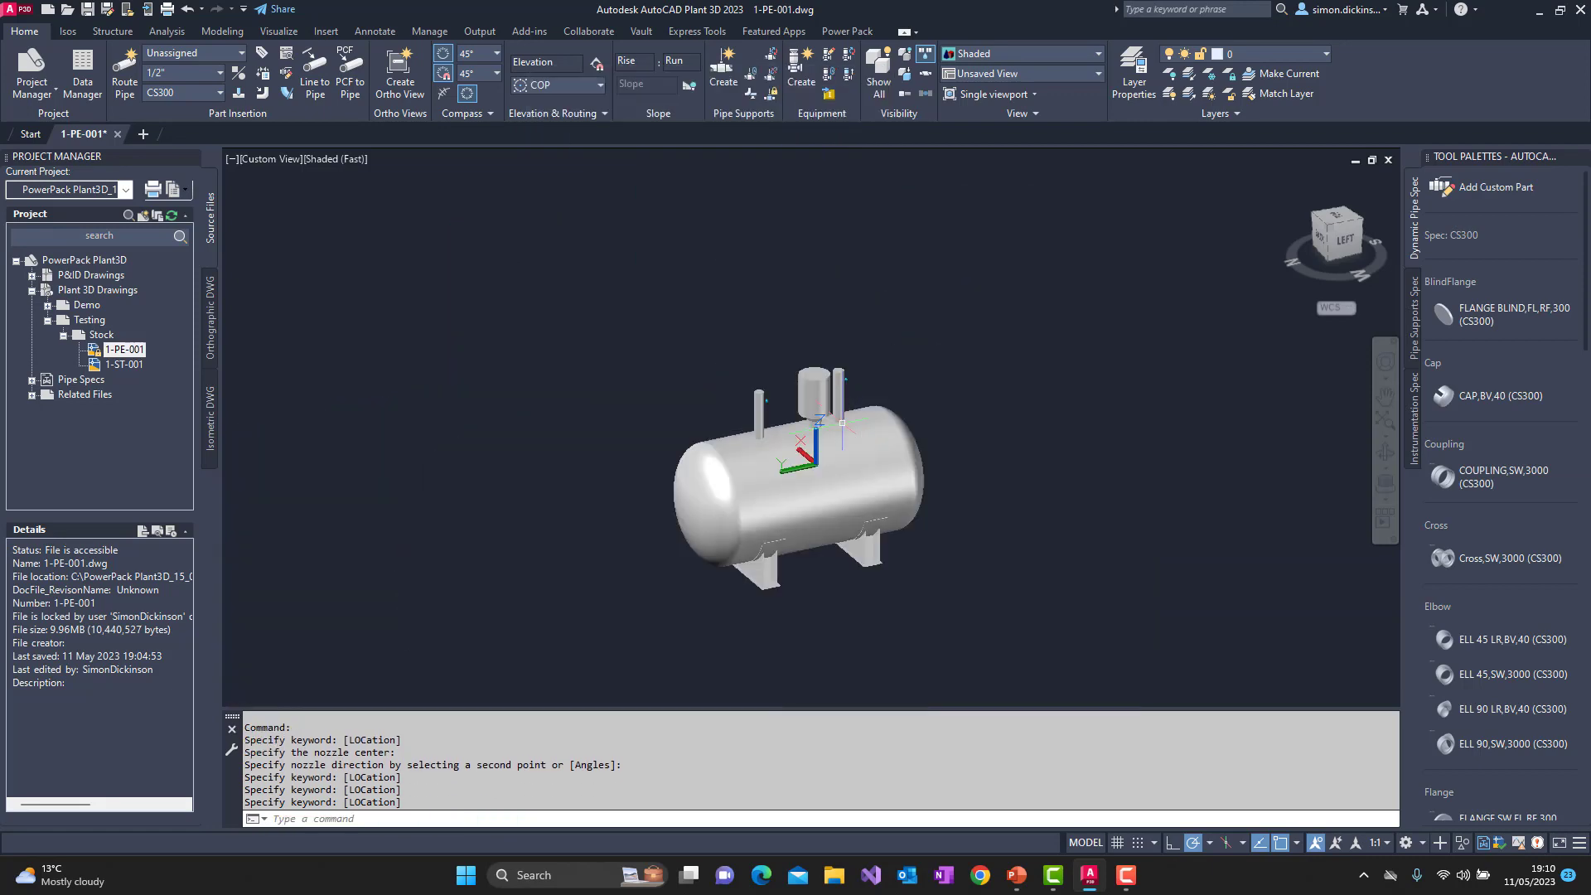
# Step: In the PowerPack Copy Drawing Browser, start choosing a source project and go to drive C:
pyautogui.click(835, 32)
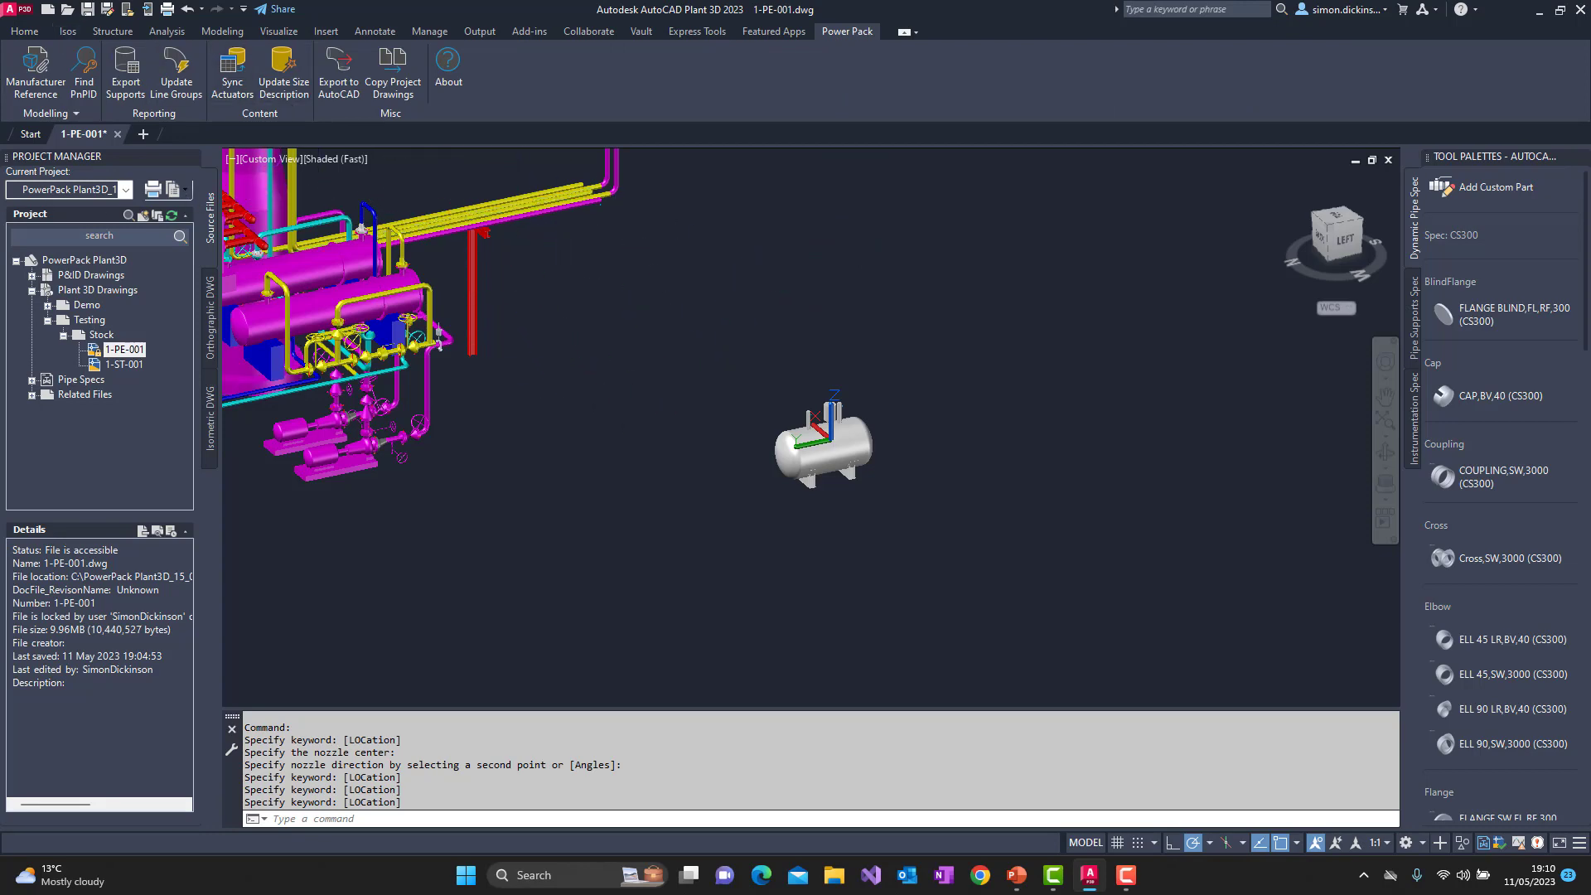
pyautogui.scroll(-5, 1158, 537)
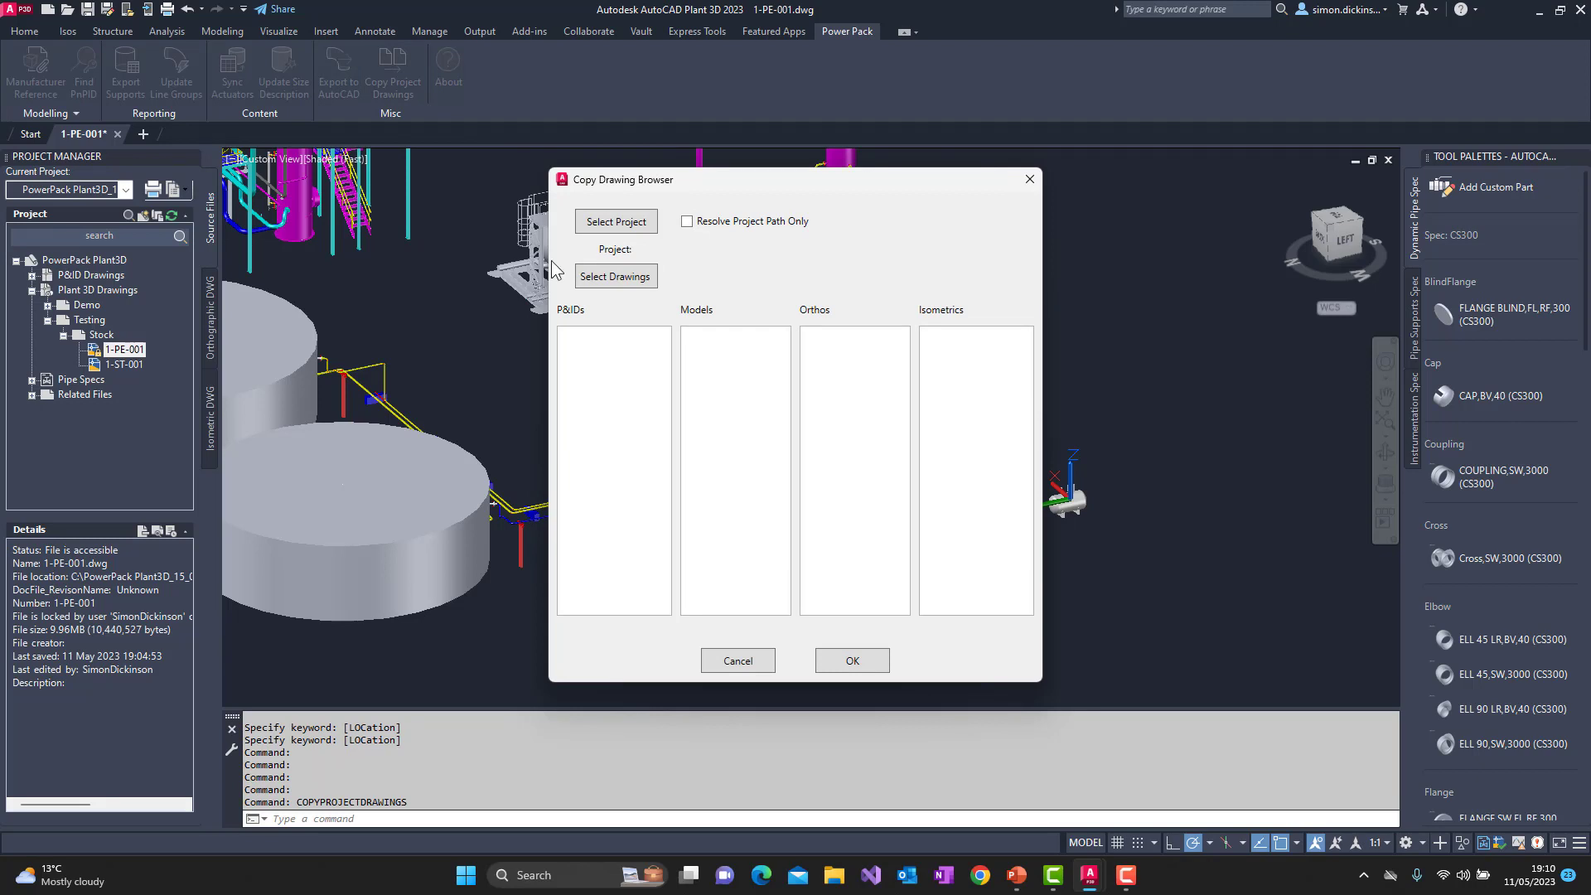
pyautogui.click(616, 224)
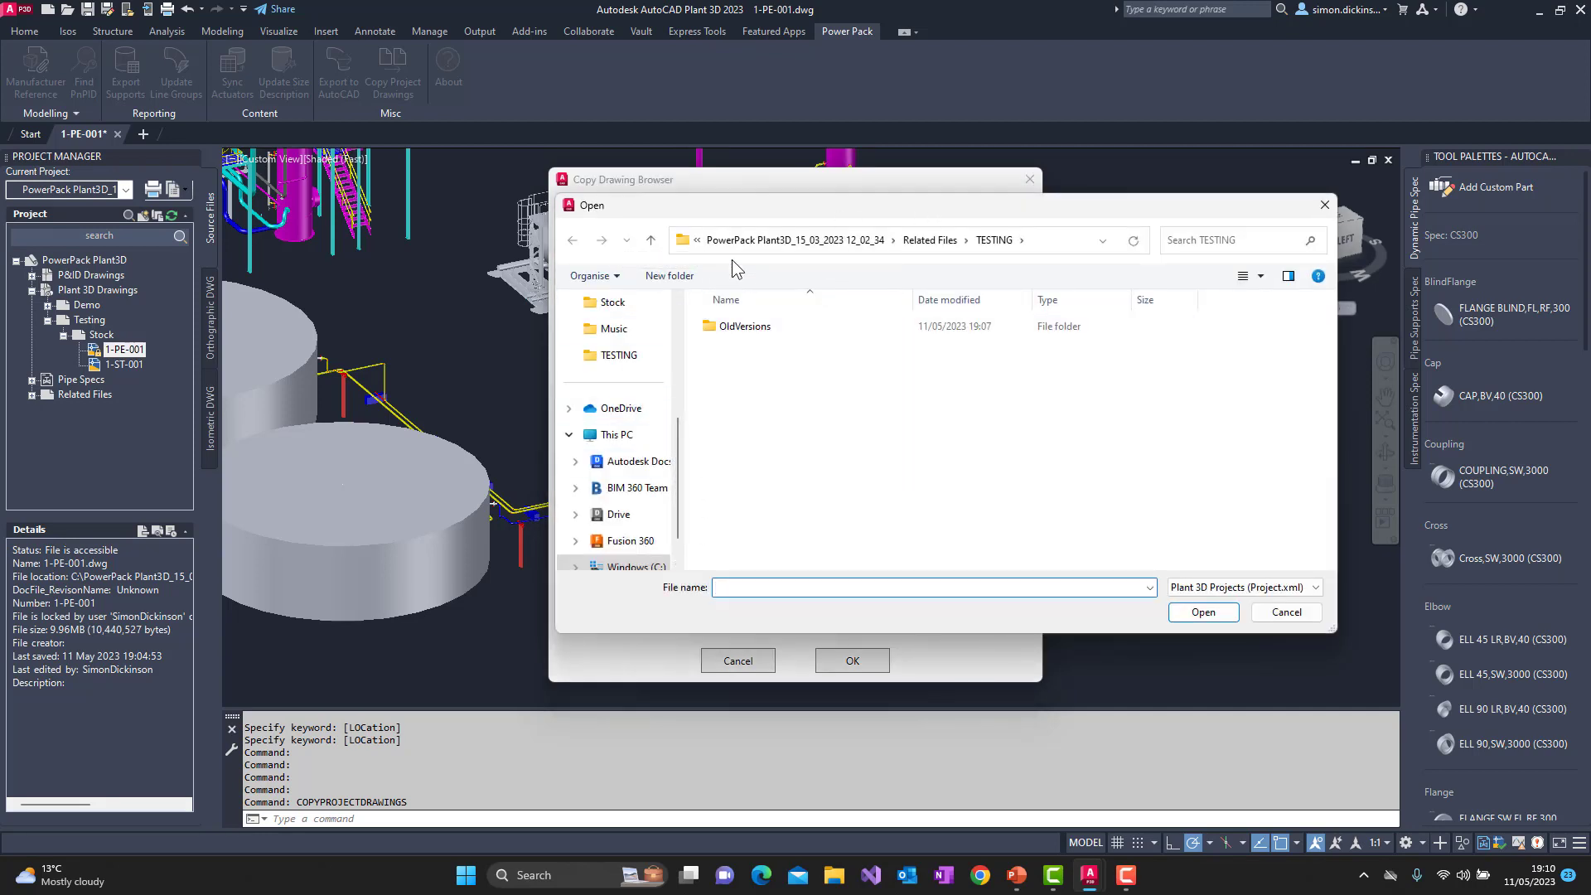
pyautogui.click(697, 241)
pyautogui.click(892, 241)
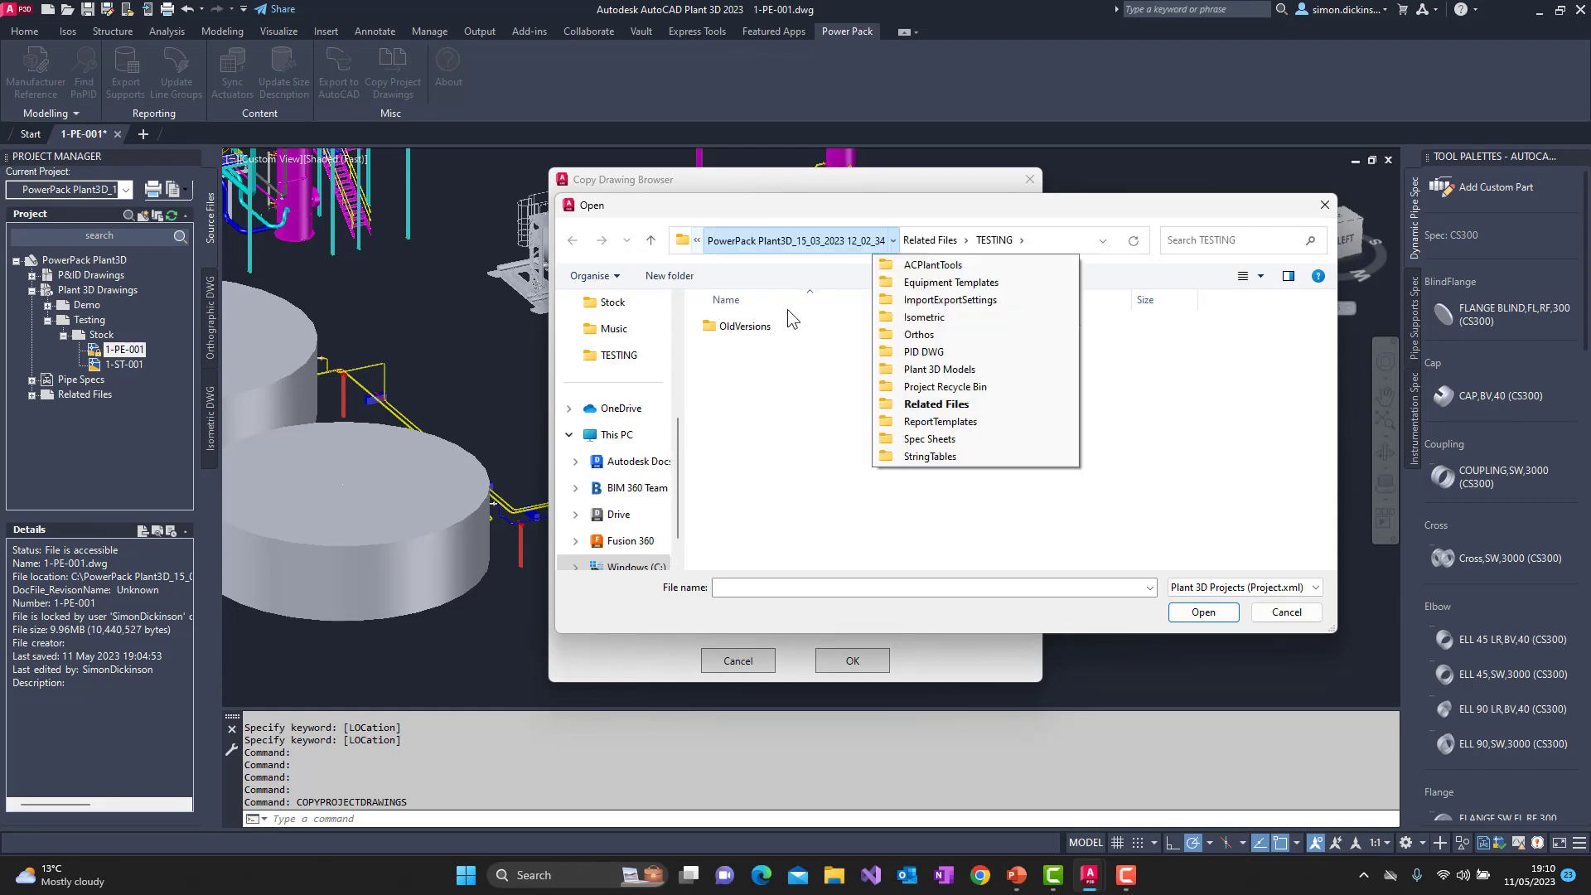
pyautogui.click(802, 454)
pyautogui.scroll(-2, 673, 519)
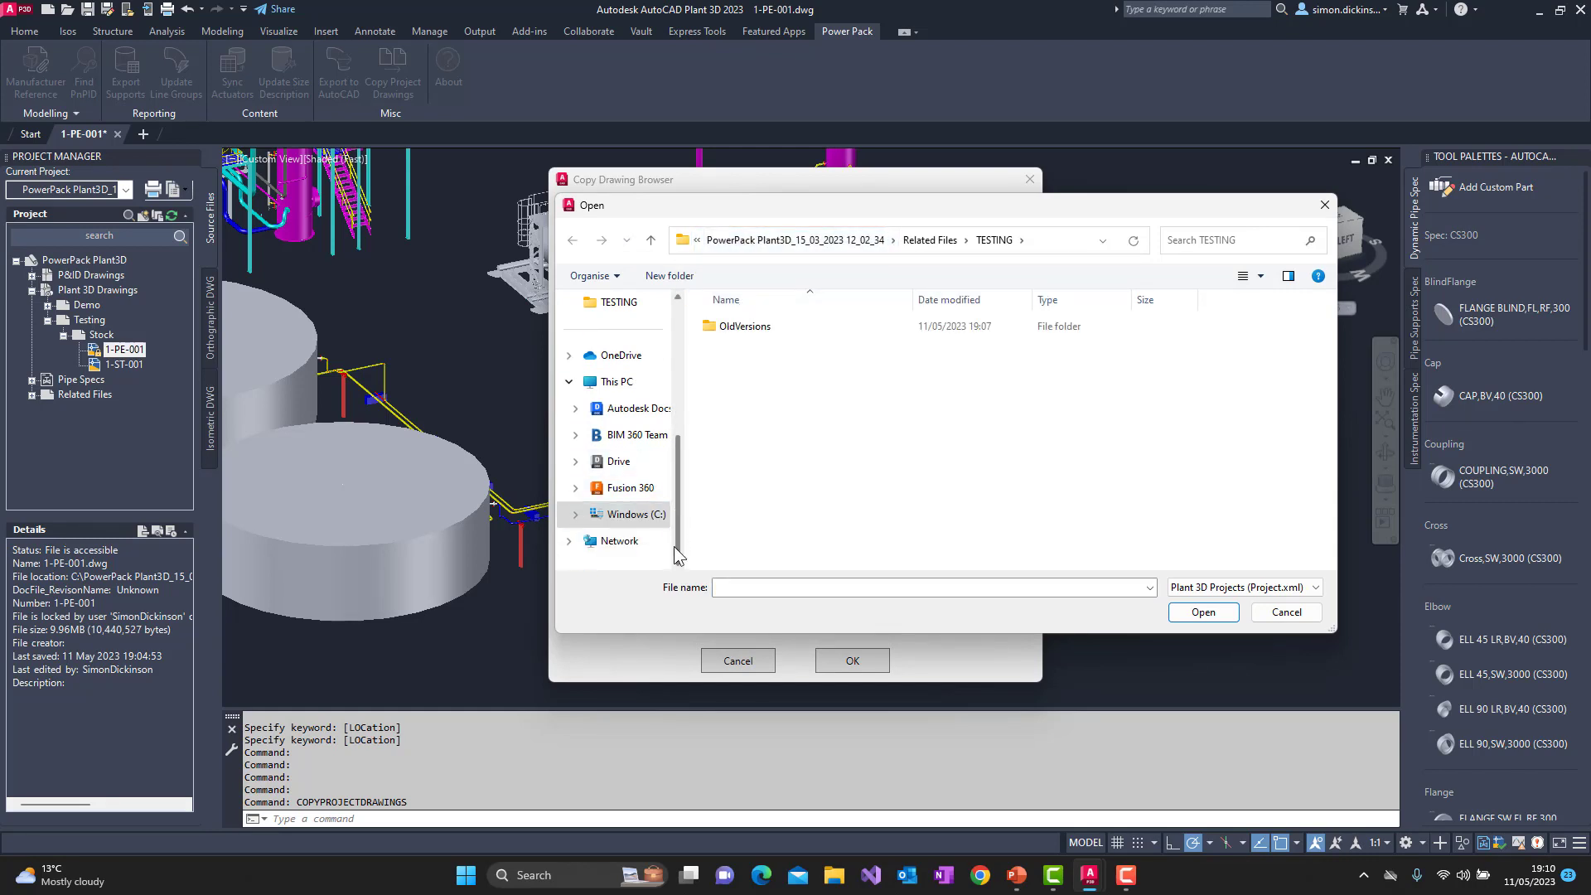
pyautogui.click(638, 517)
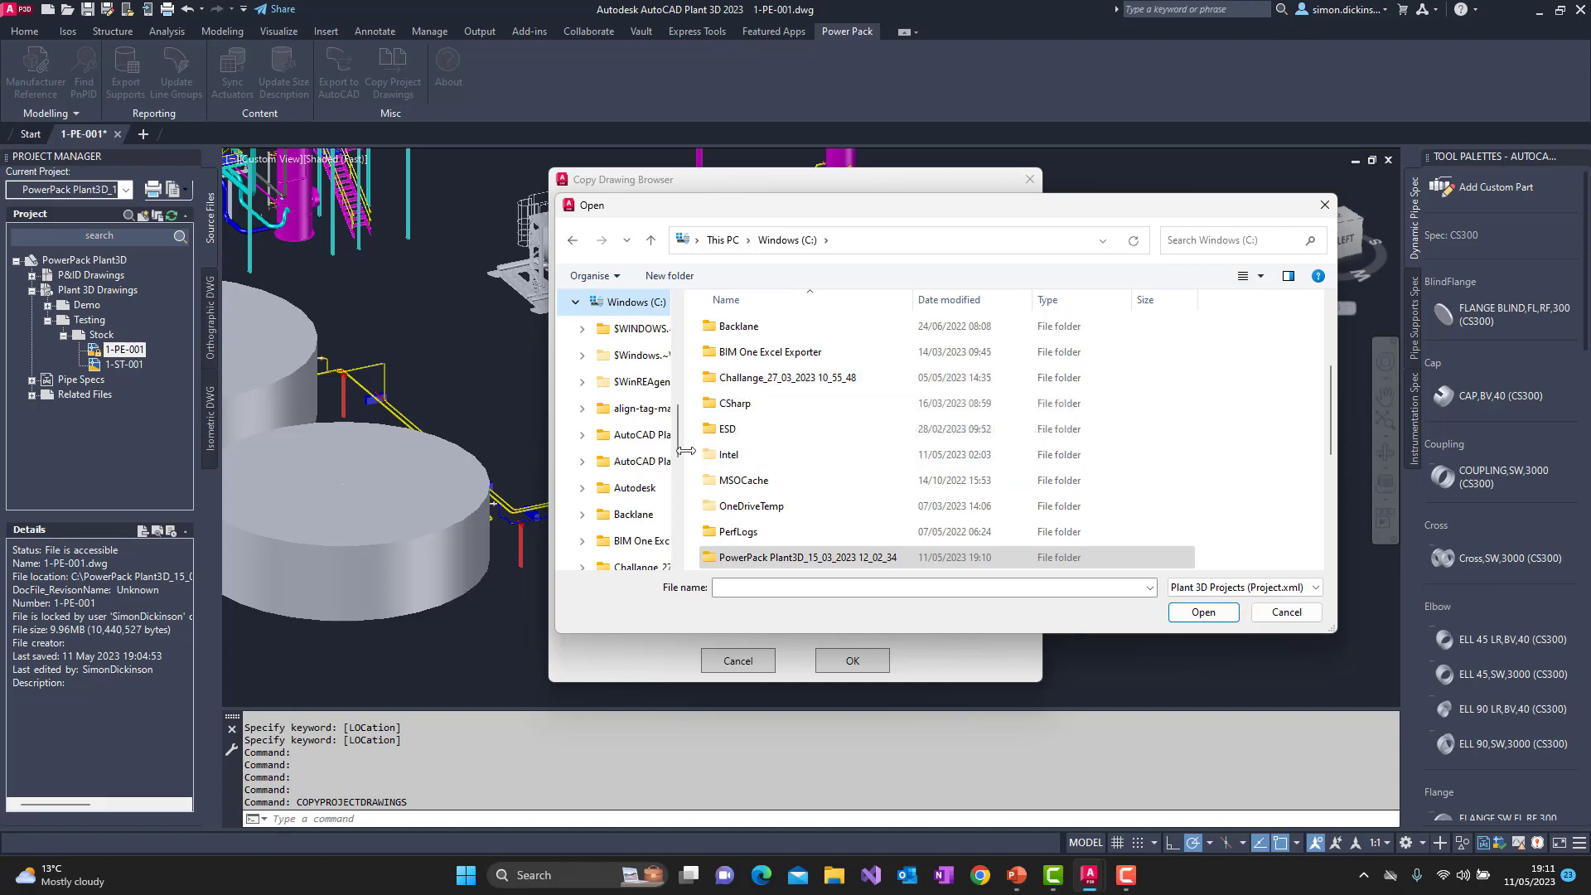
# Step: Browse through Users and AppData\Local\Autodesk\AutoCAD Plant 3D to the CollaborationCache folder
pyautogui.moveTo(679, 441); pyautogui.dragTo(673, 544)
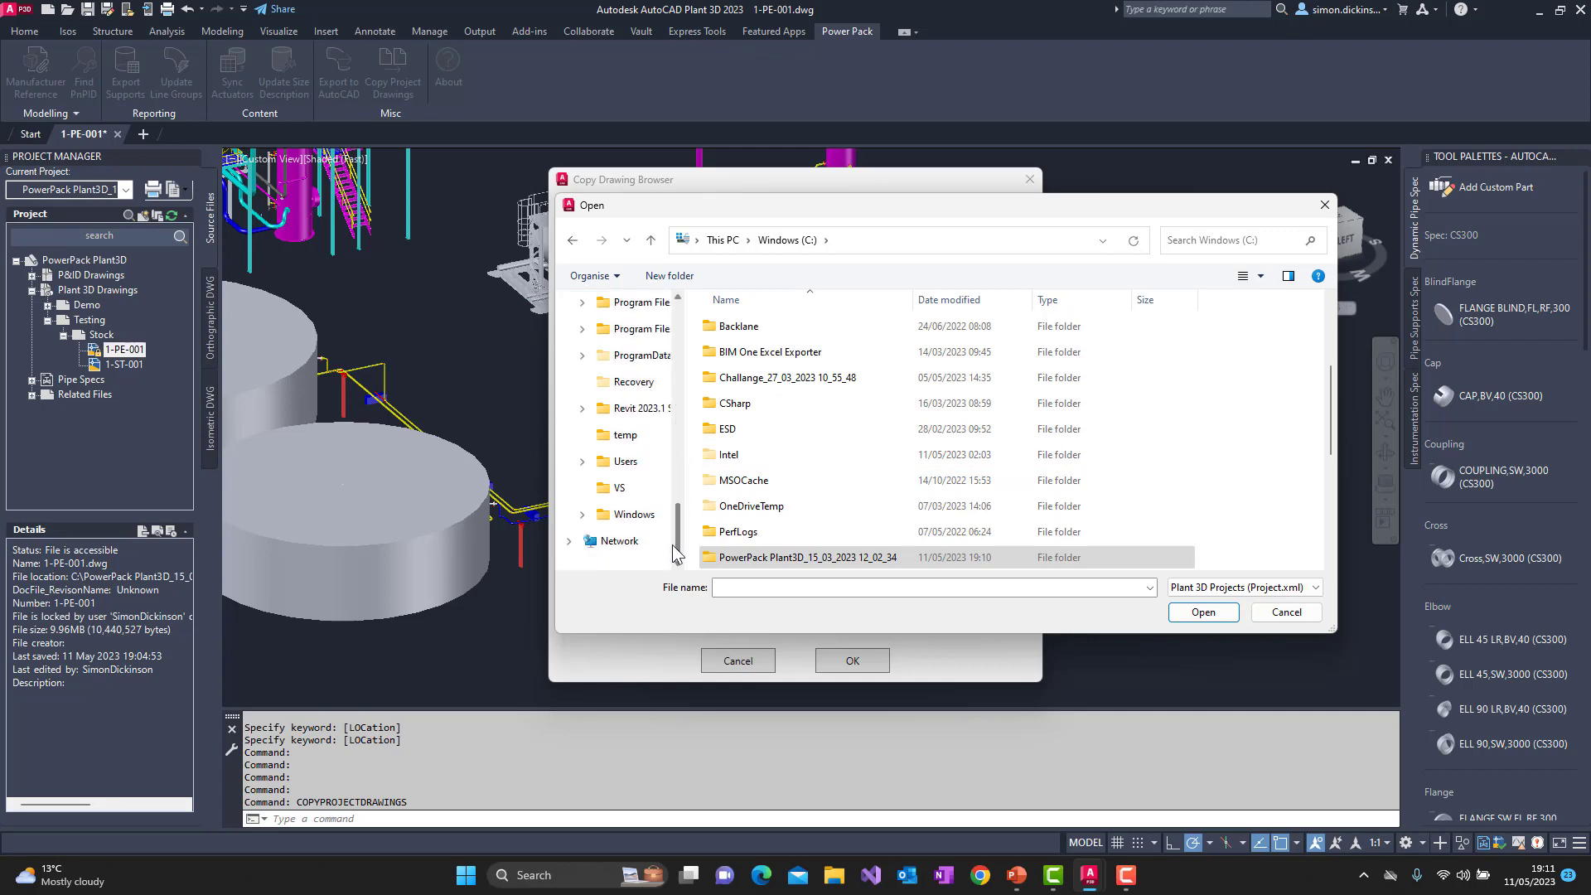
pyautogui.click(627, 466)
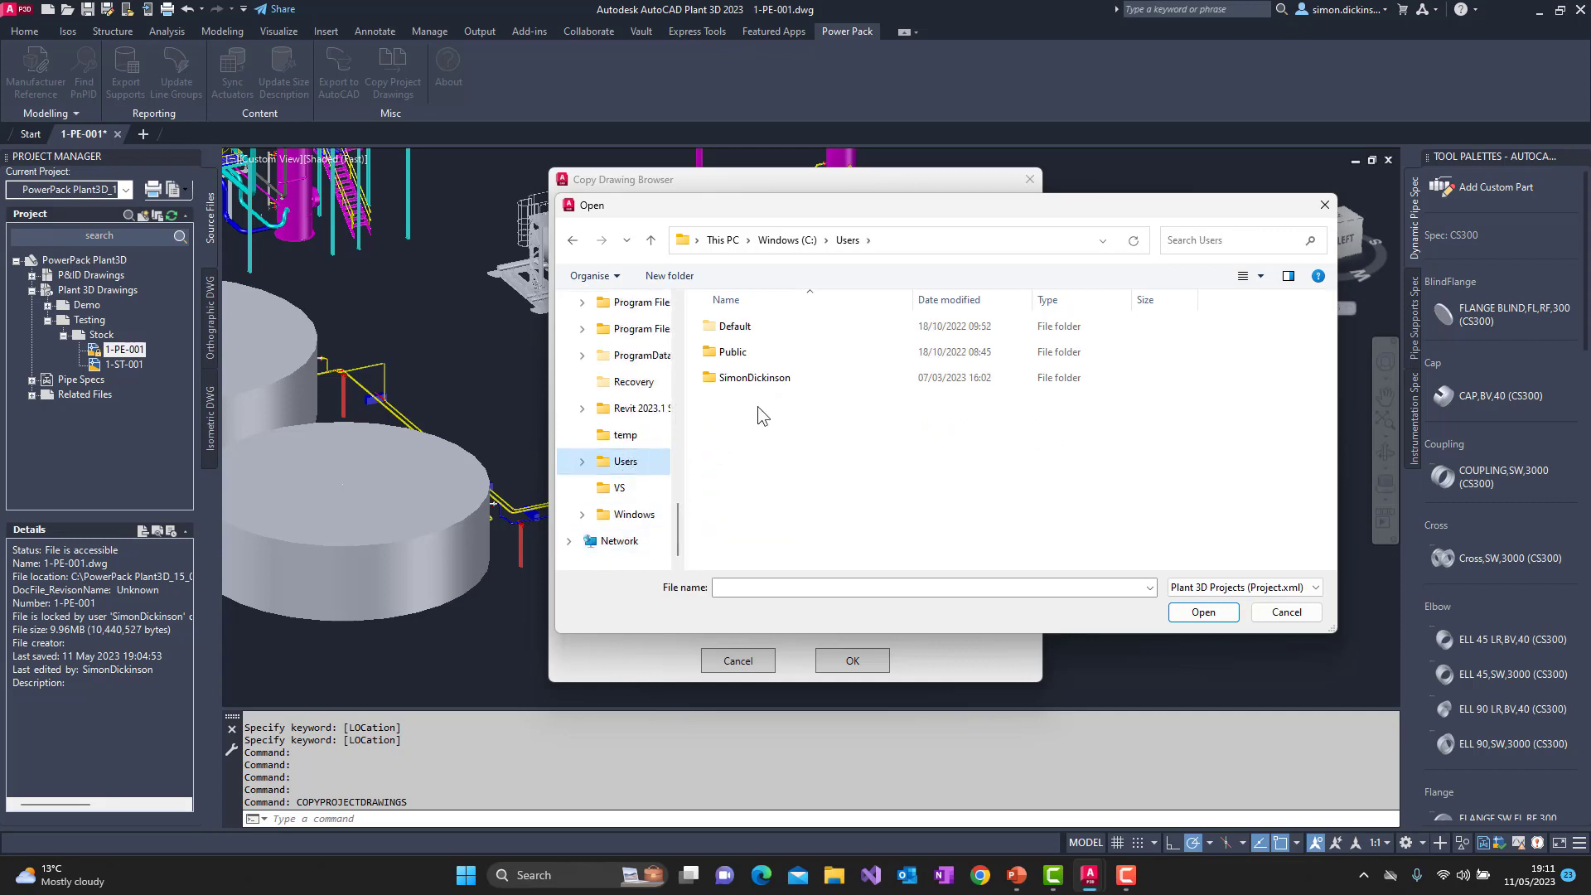
pyautogui.doubleClick(754, 378)
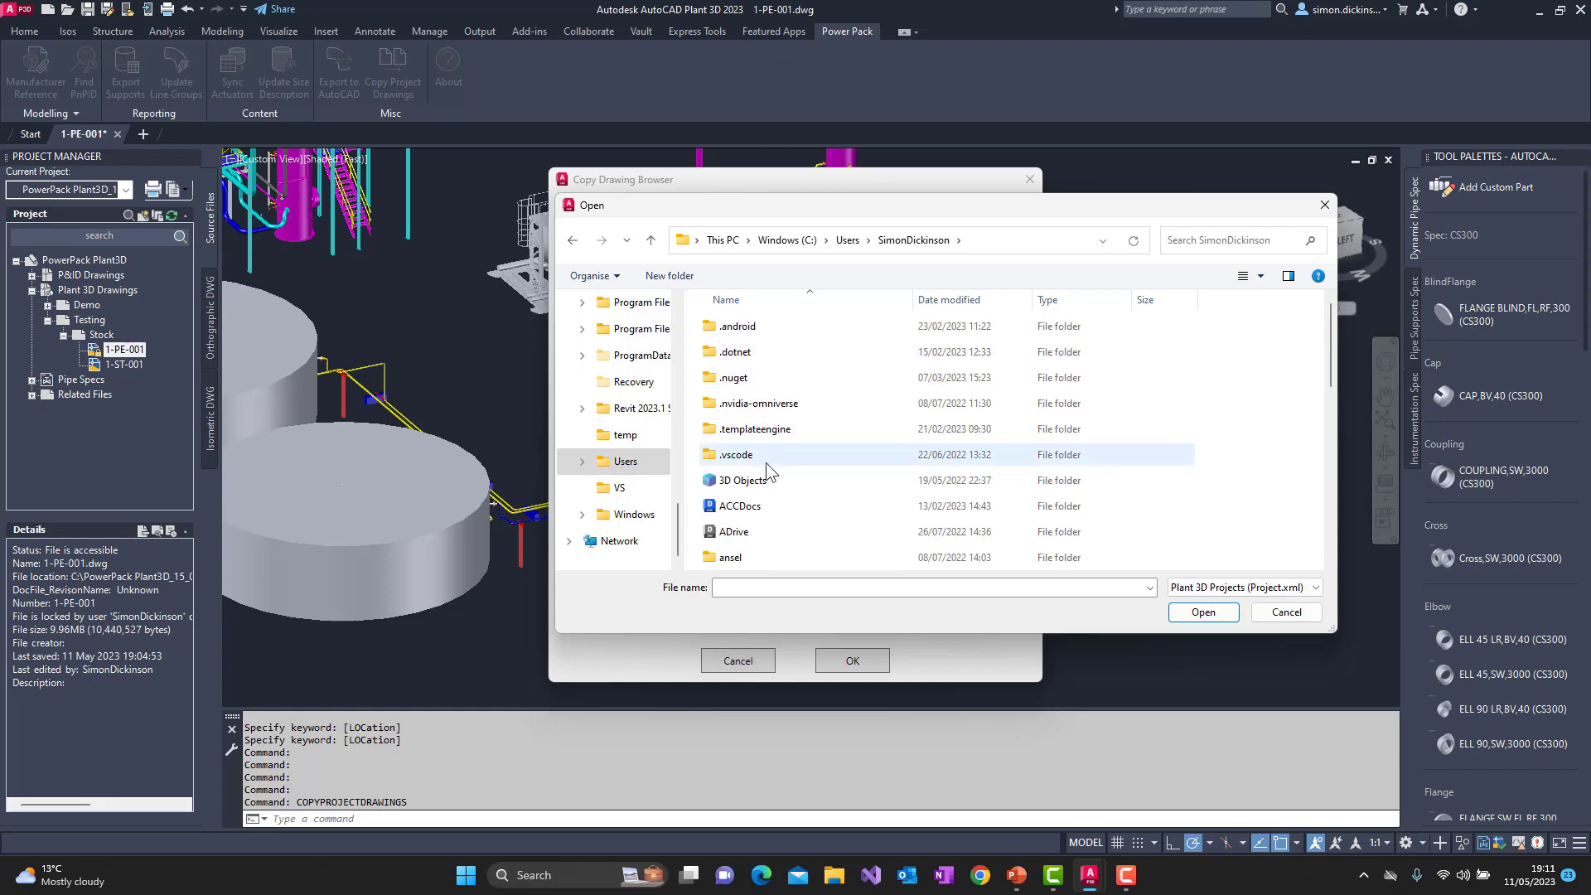
pyautogui.scroll(-1, 765, 463)
pyautogui.doubleClick(740, 505)
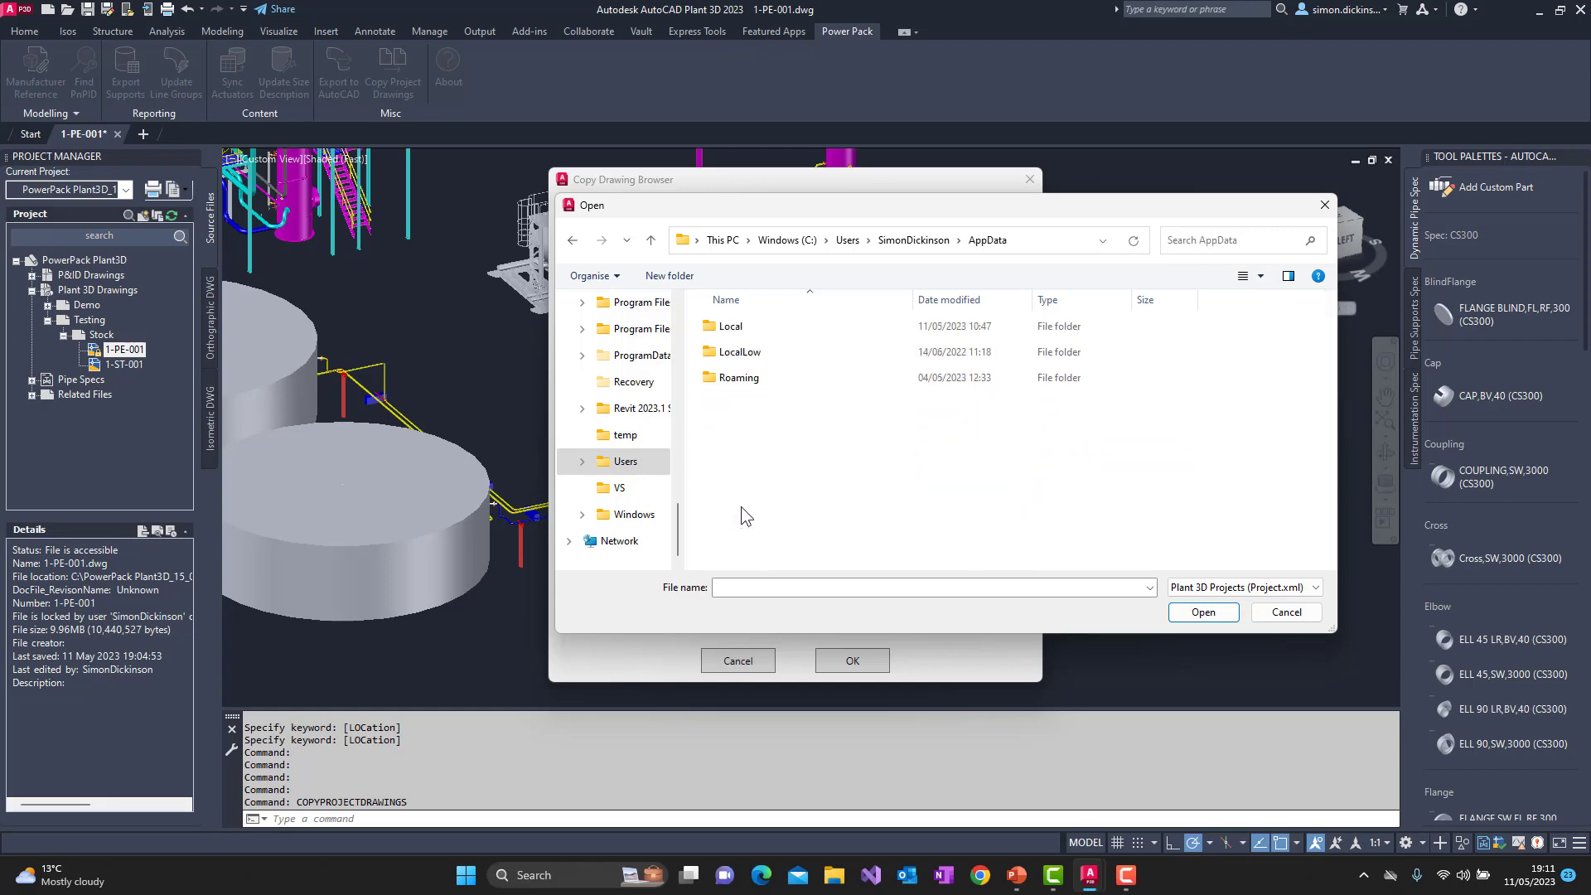
pyautogui.doubleClick(739, 380)
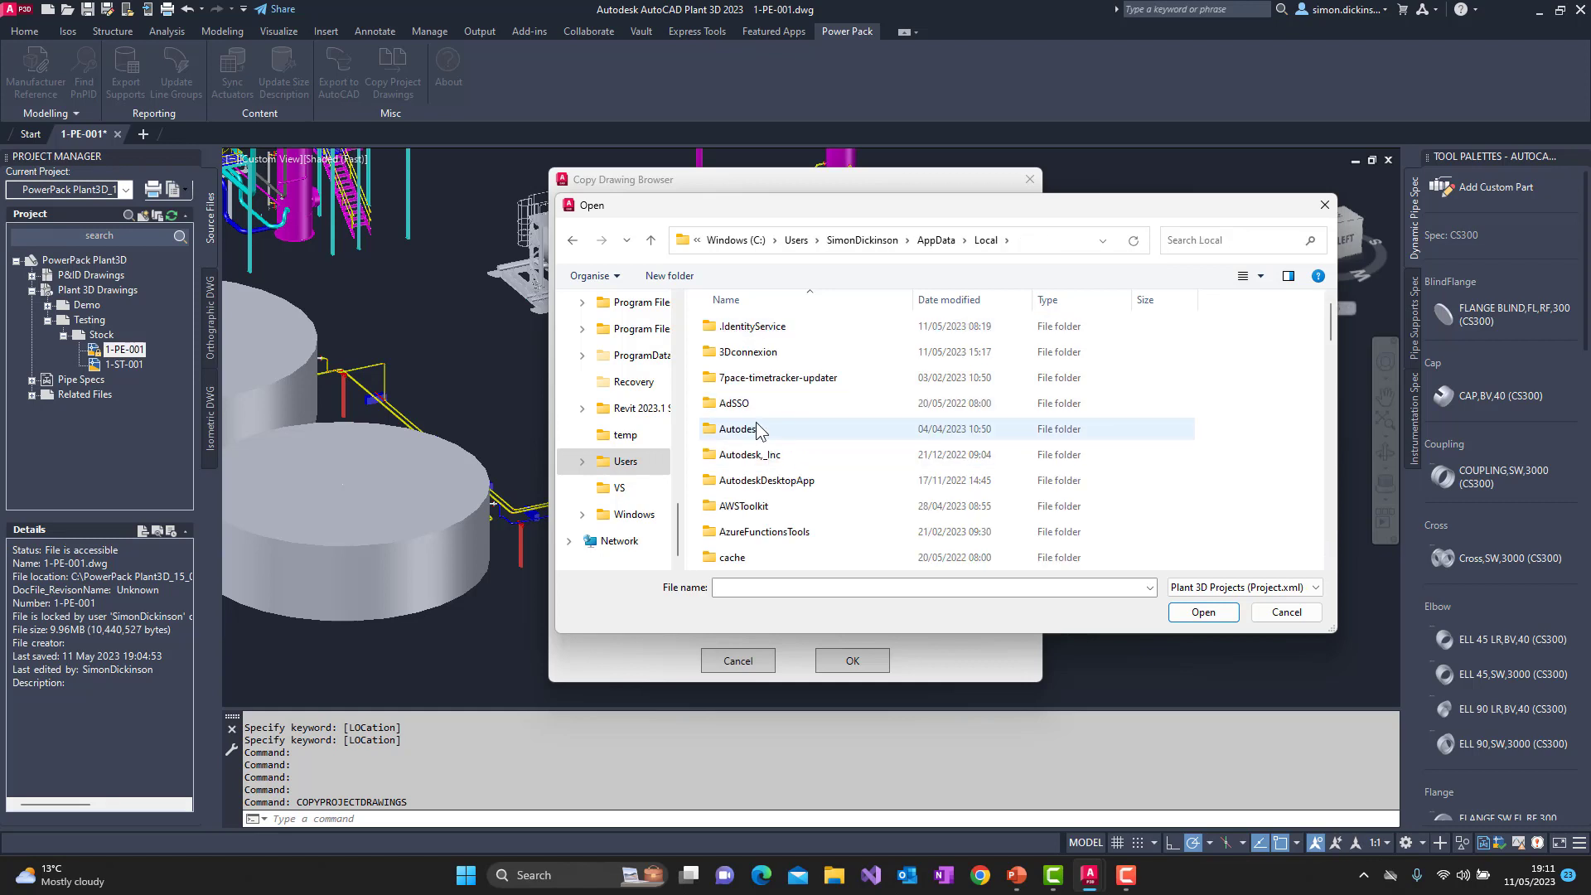
pyautogui.doubleClick(757, 427)
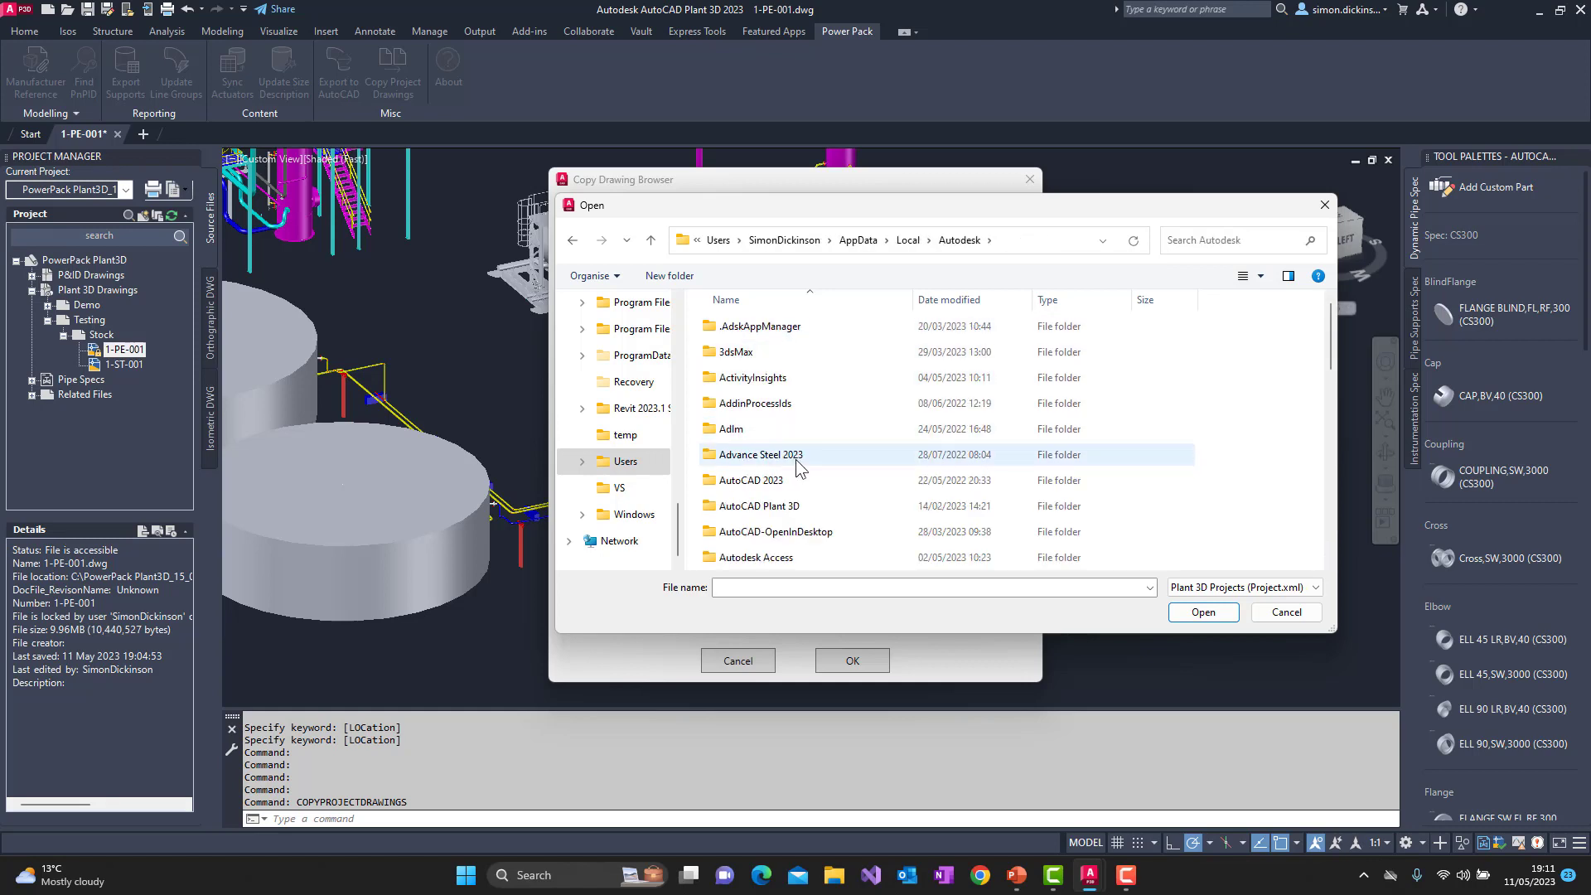
pyautogui.doubleClick(778, 507)
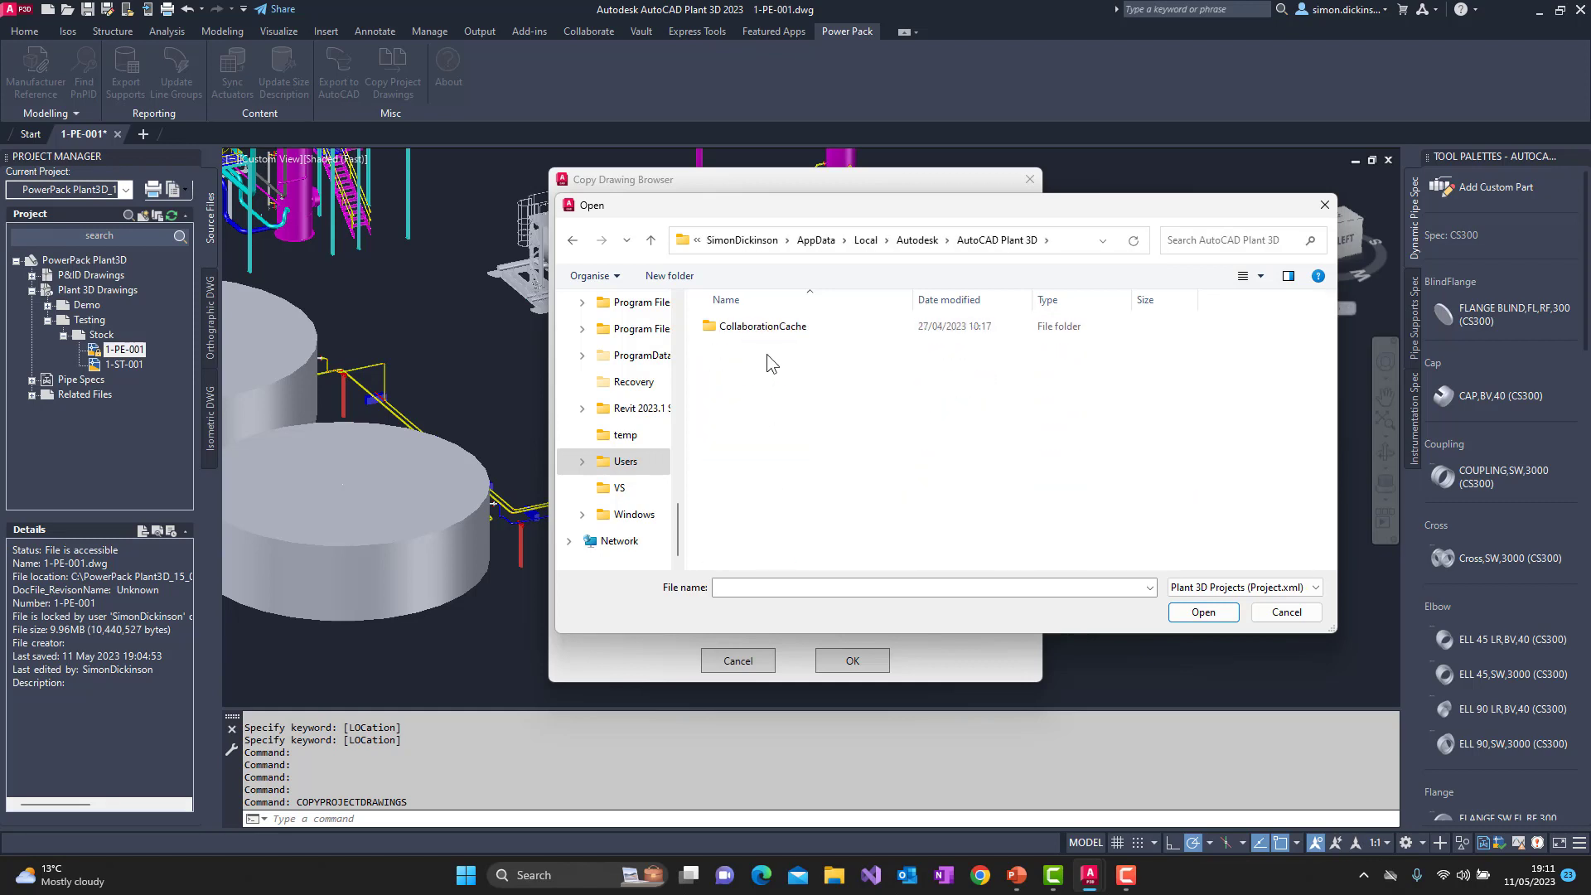
pyautogui.doubleClick(764, 328)
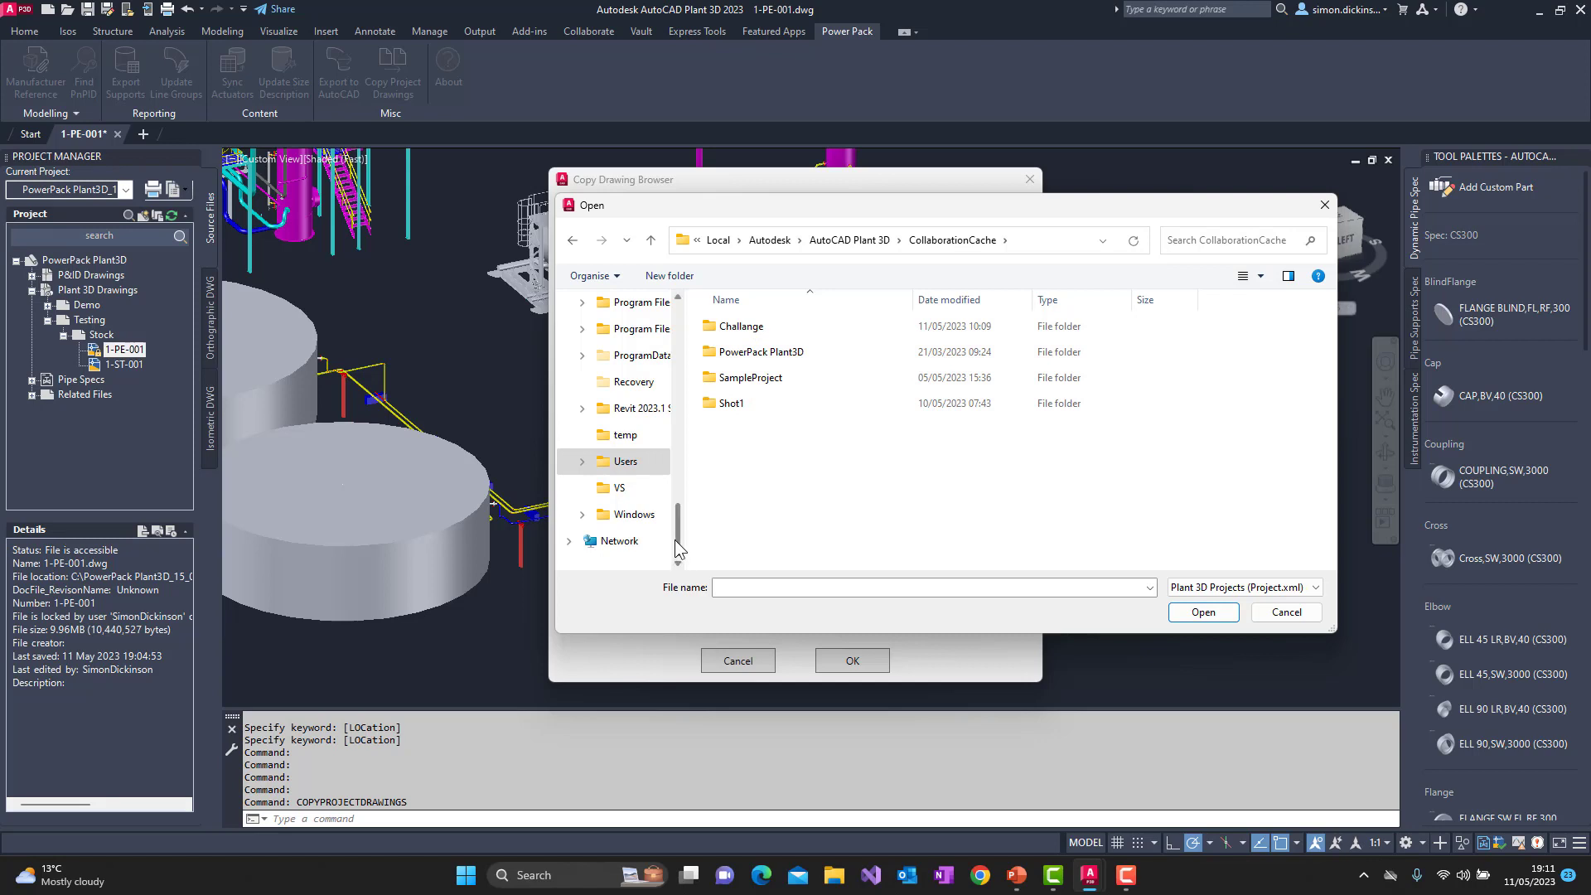
# Step: Pick Project.xml in the Challange_27_03_2023 10_55_48 folder as the source project
pyautogui.moveTo(675, 539); pyautogui.dragTo(684, 452)
pyautogui.click(650, 489)
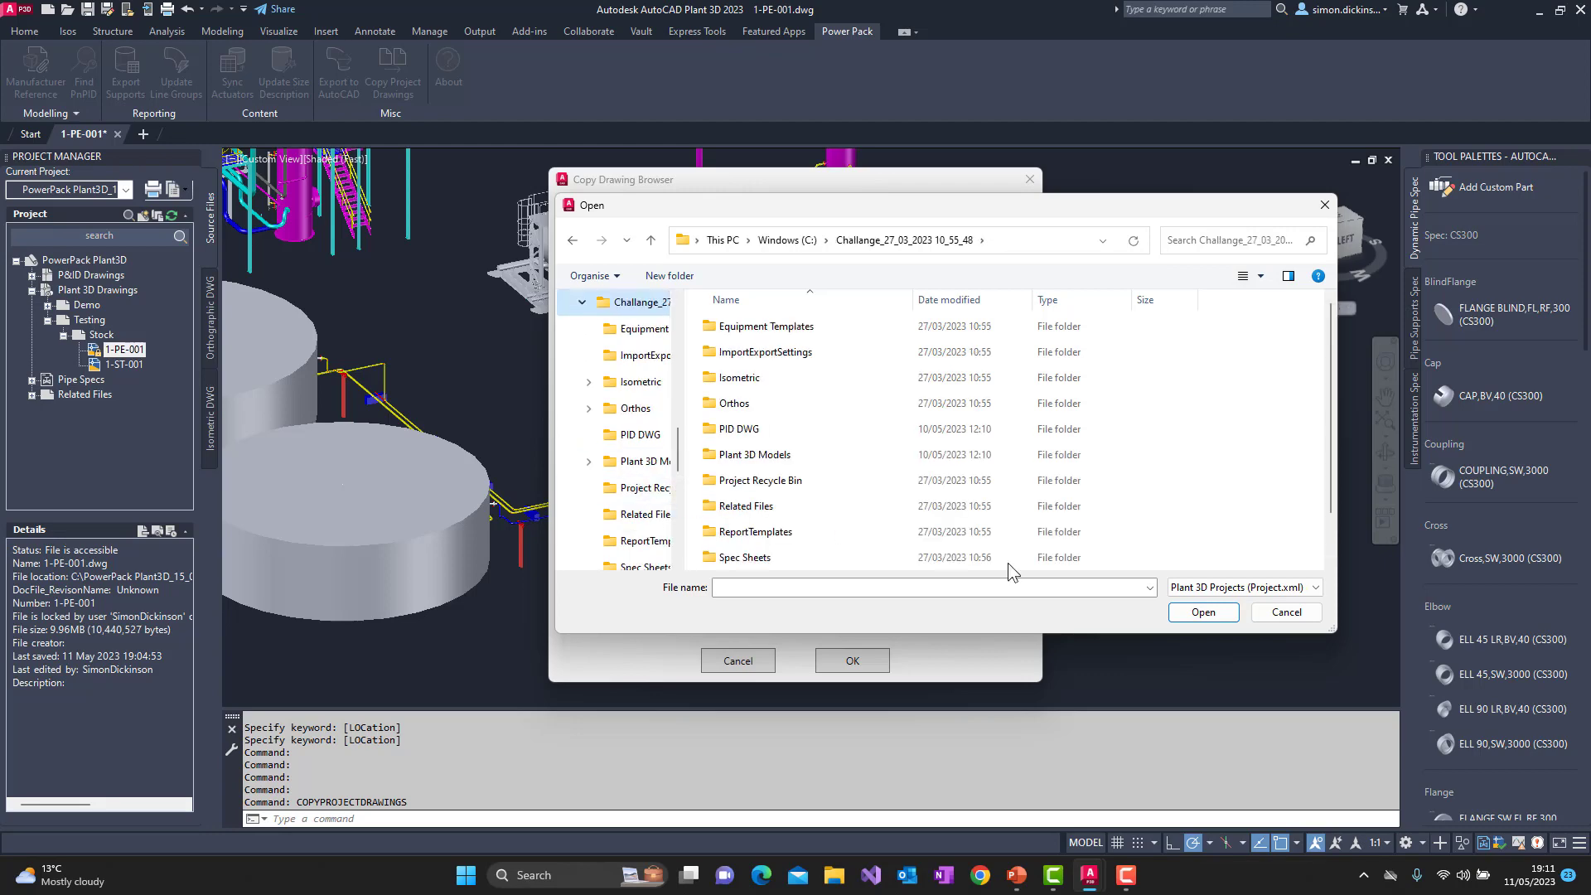
pyautogui.scroll(-1, 862, 495)
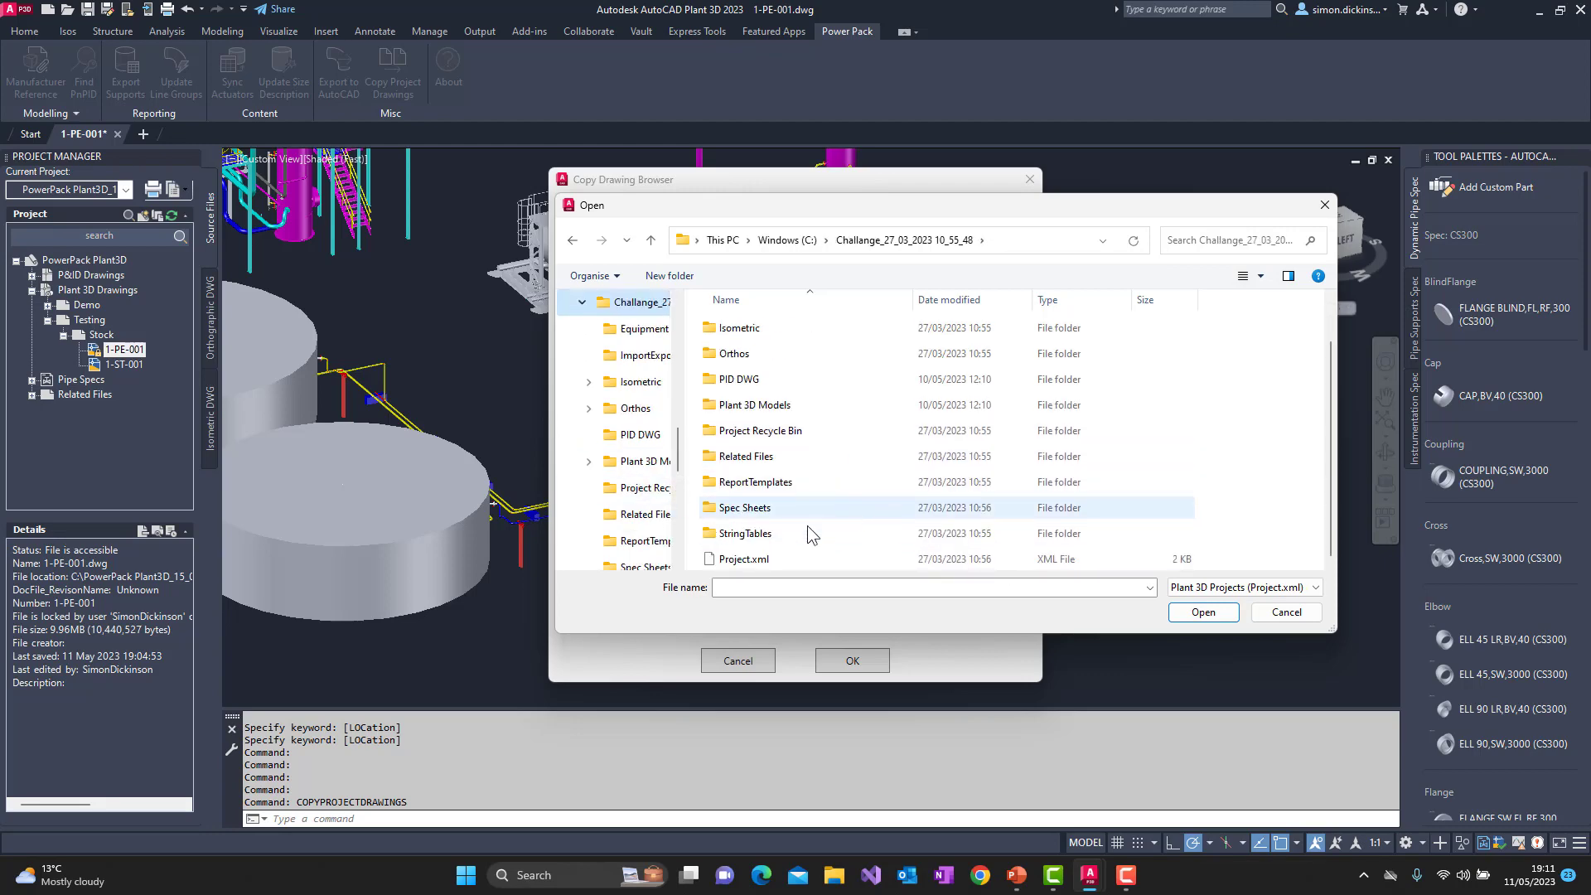
pyautogui.doubleClick(745, 558)
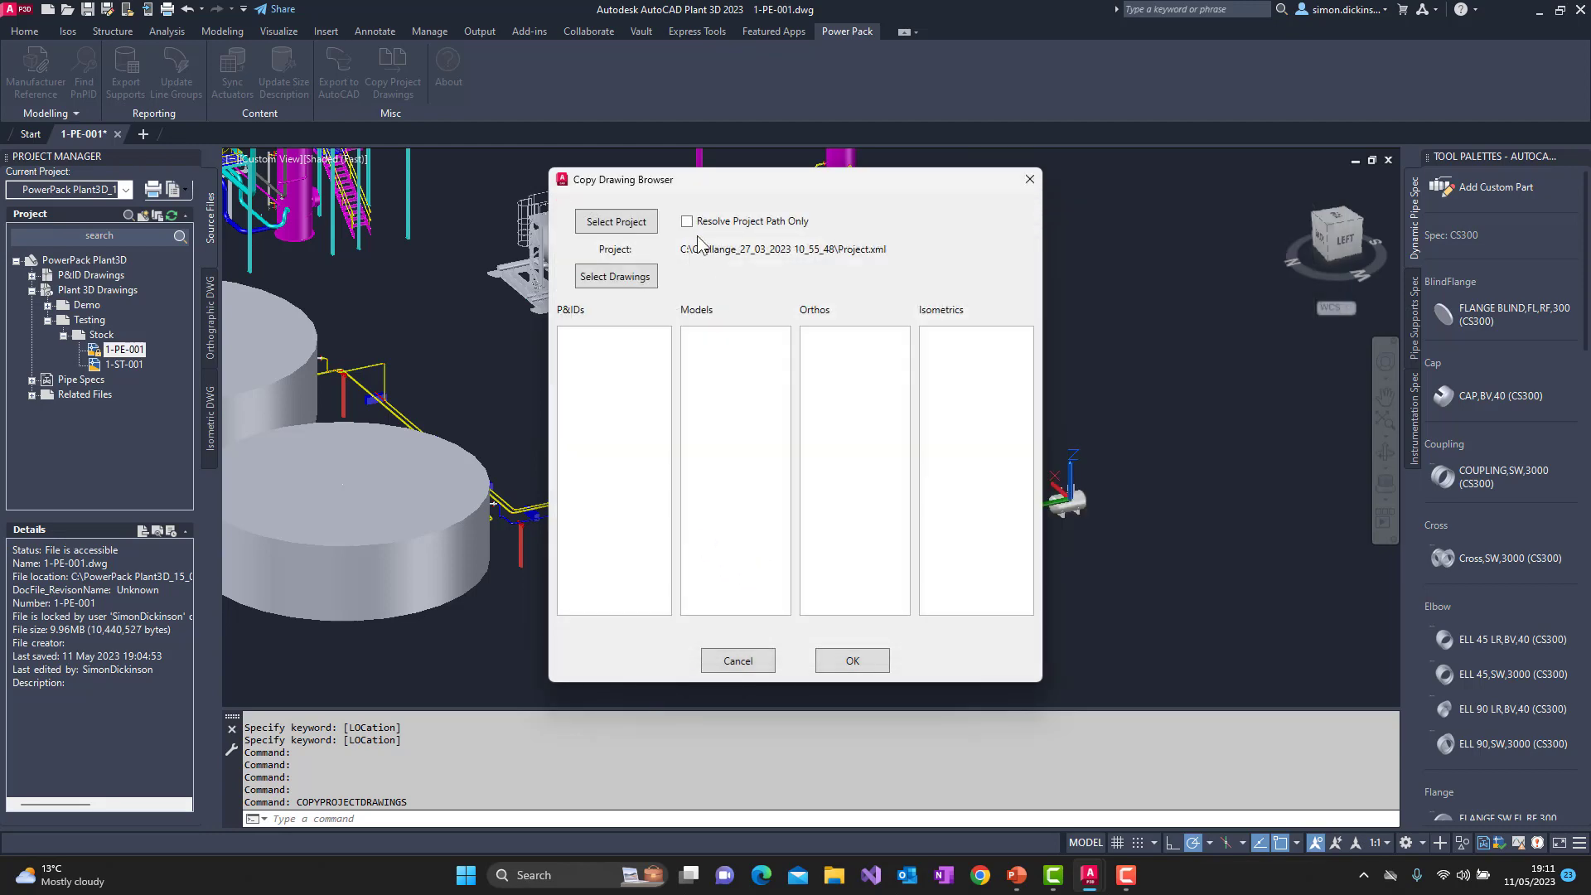
# Step: Add PID002.dwg from the PID DWG folder to the drawings to copy
pyautogui.click(635, 285)
pyautogui.moveTo(1146, 176); pyautogui.dragTo(1240, 178)
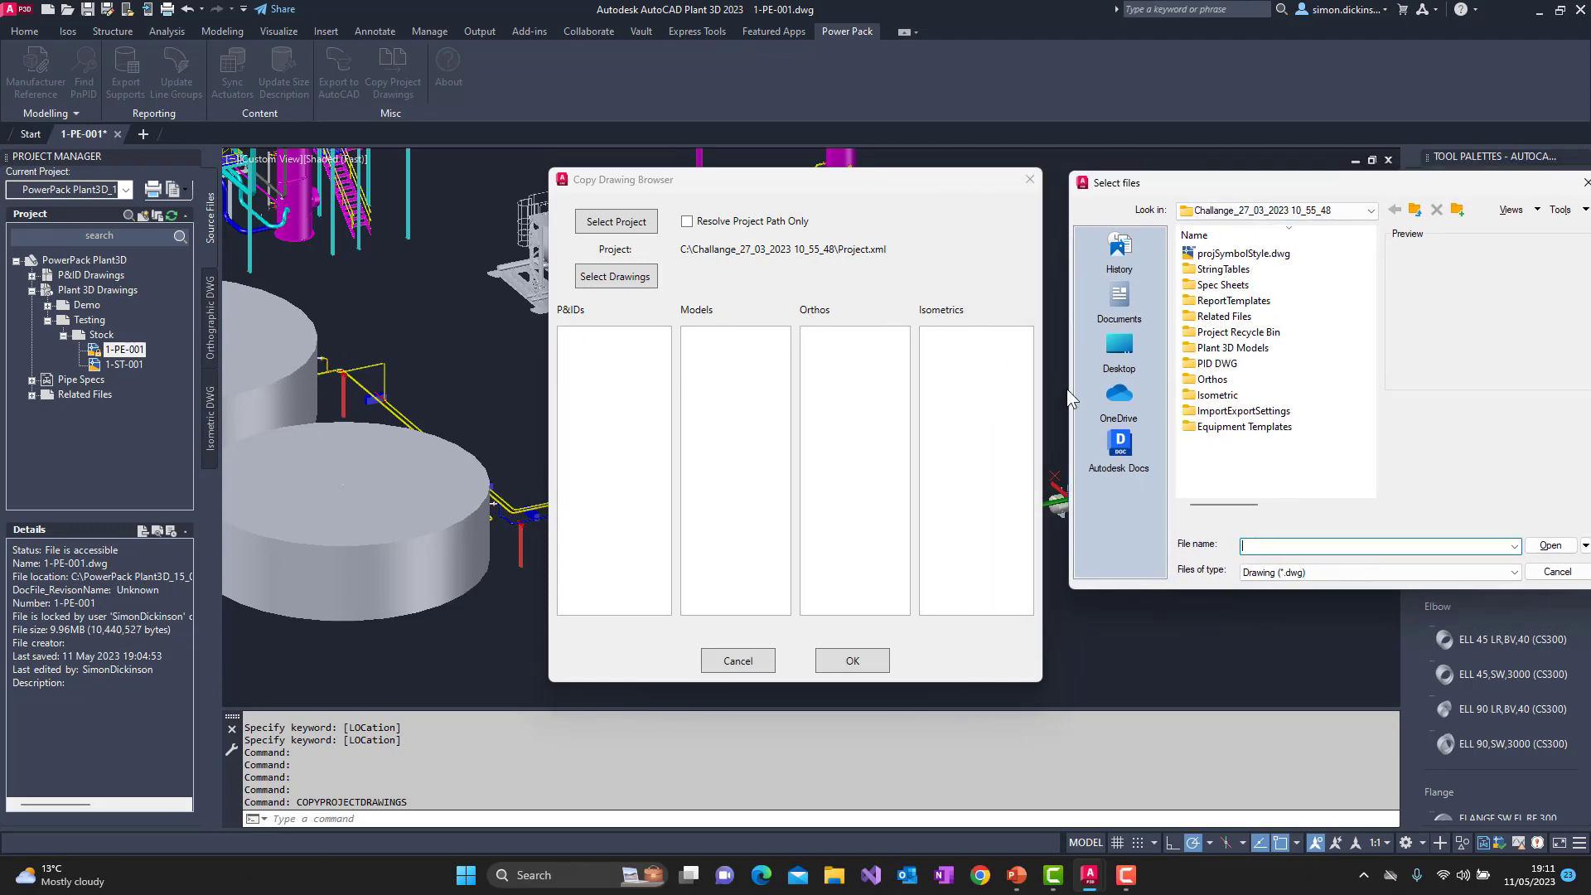
pyautogui.click(1219, 364)
pyautogui.doubleClick(1224, 366)
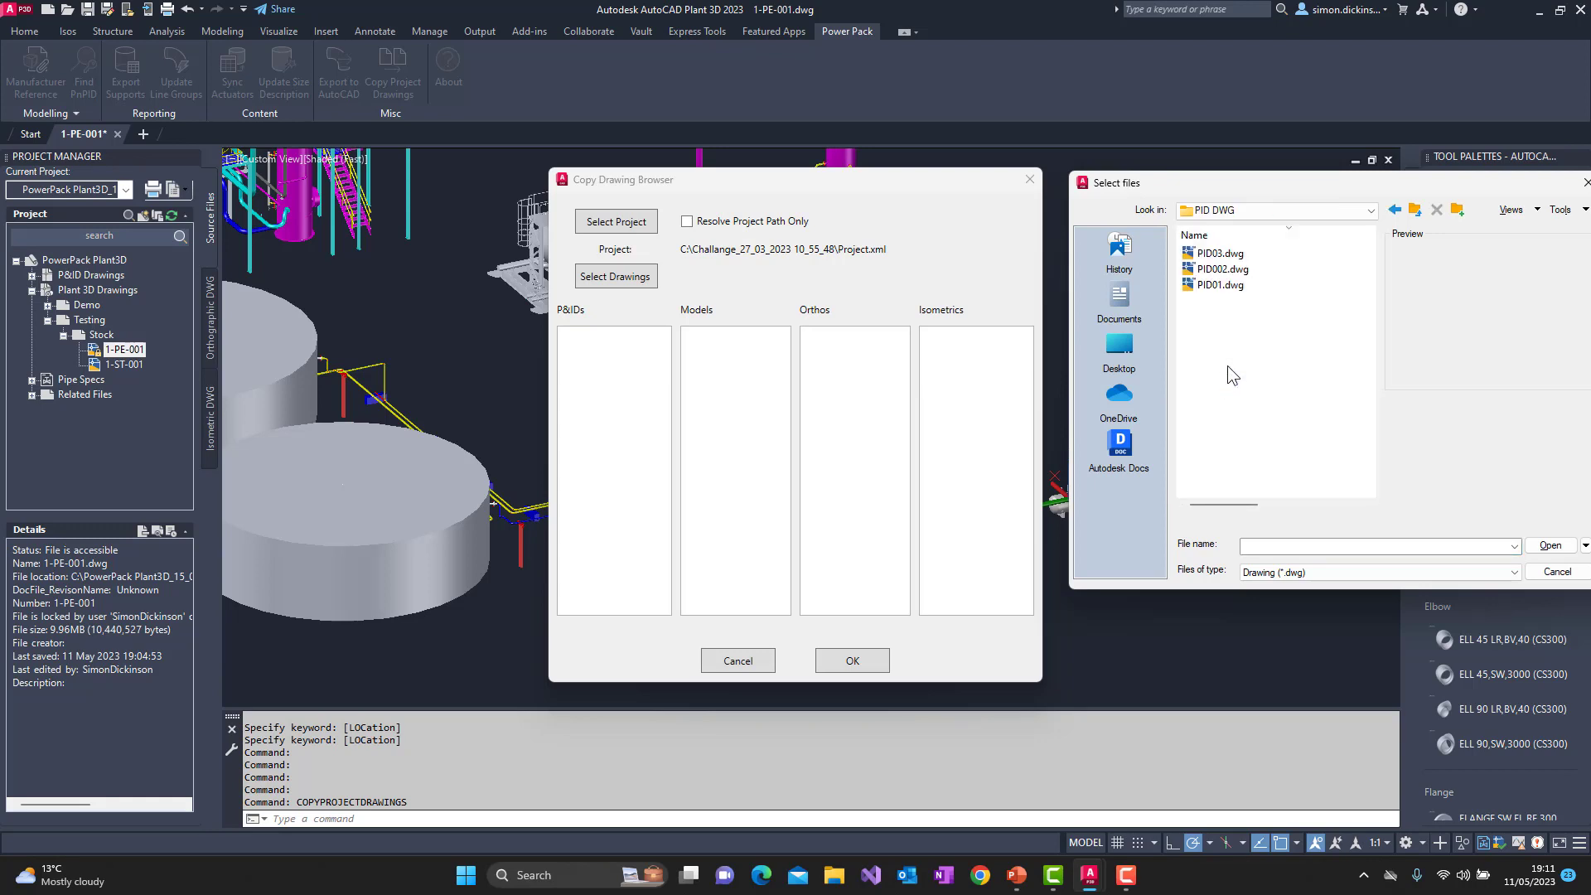
pyautogui.doubleClick(1222, 270)
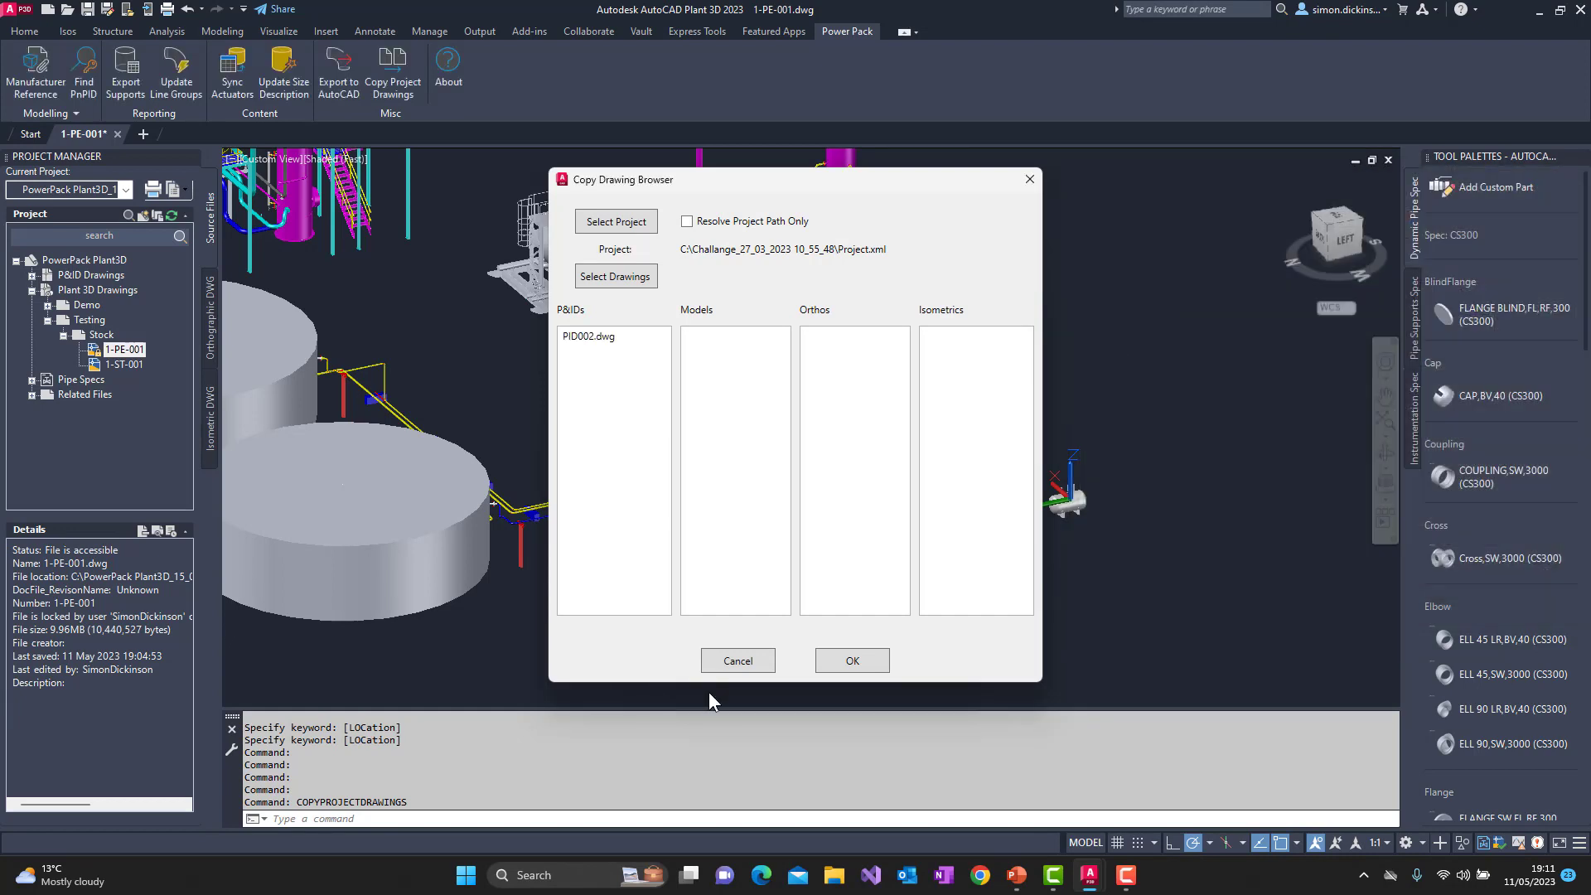
# Step: Add Ortho1.dwg from the Orthos\DWGs folder
pyautogui.click(622, 278)
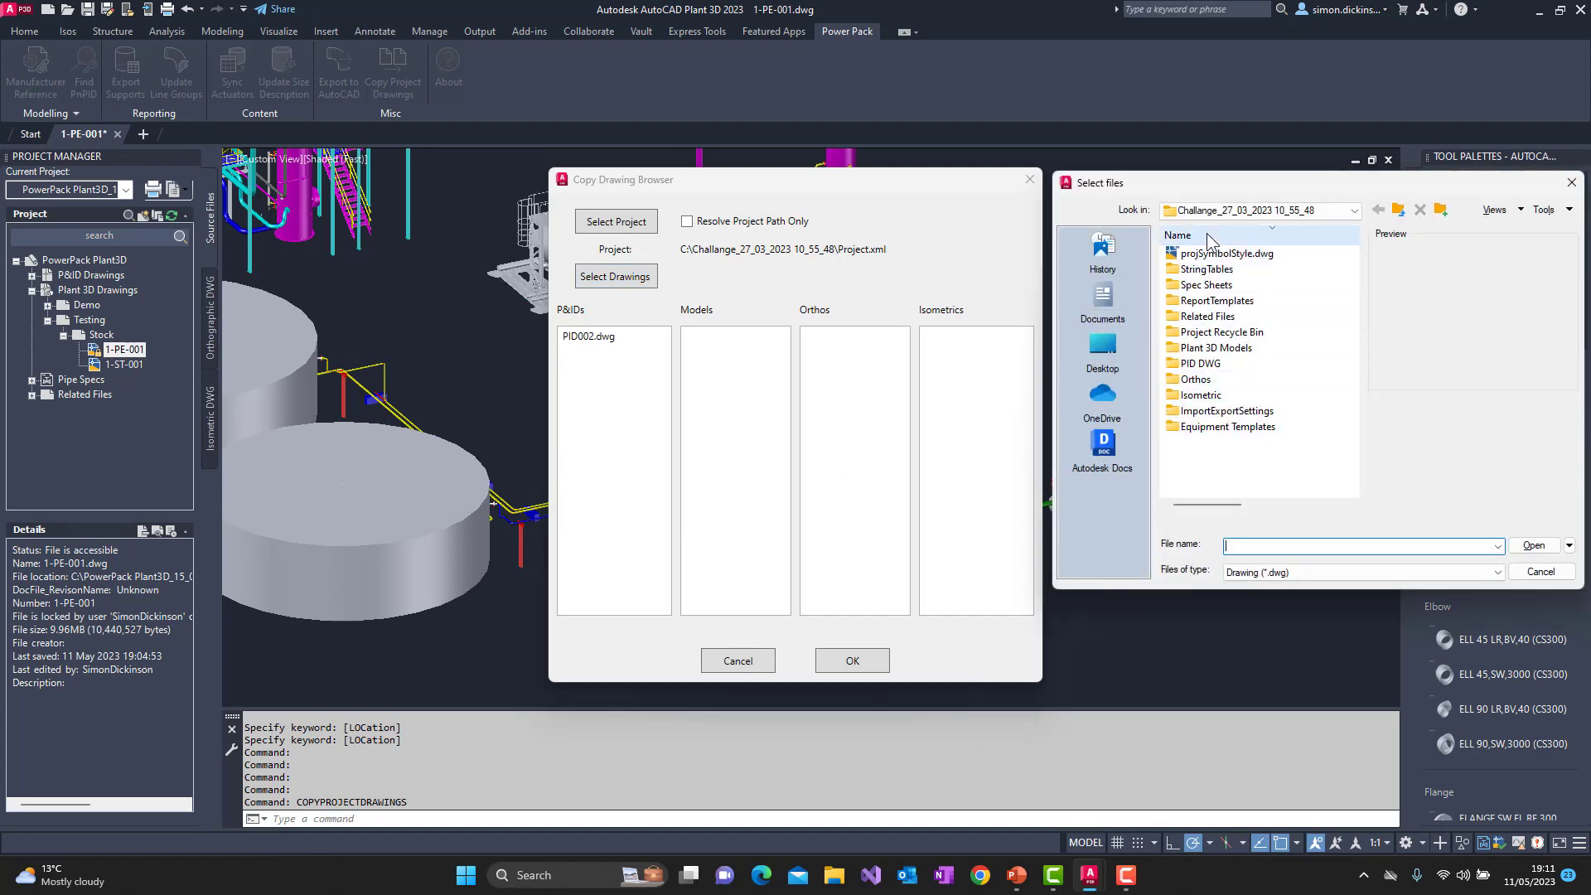
pyautogui.doubleClick(1203, 380)
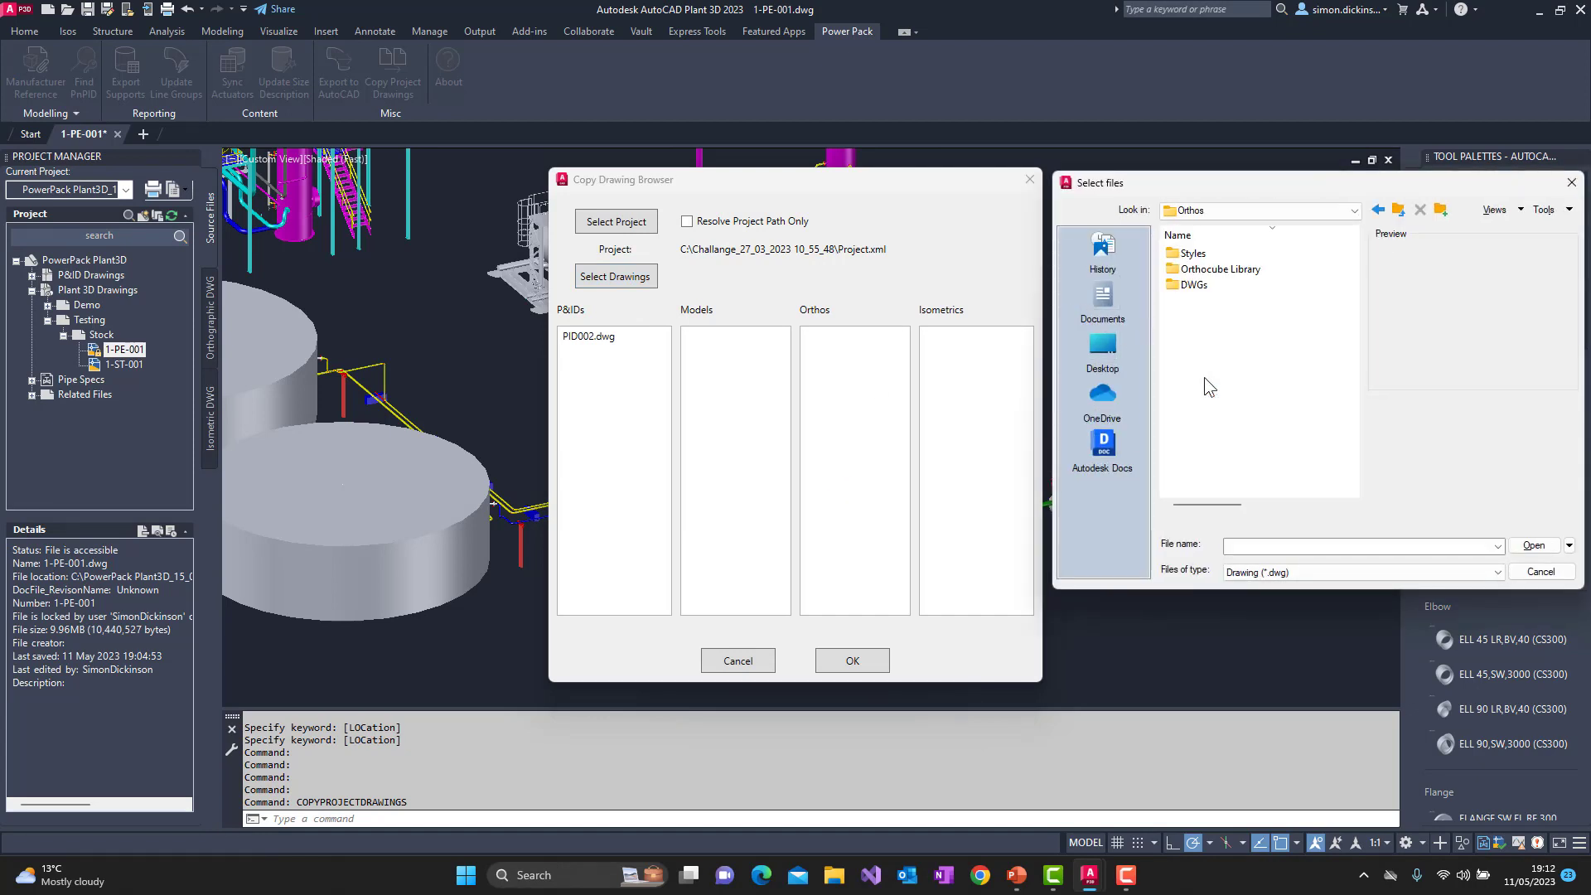
pyautogui.doubleClick(1190, 286)
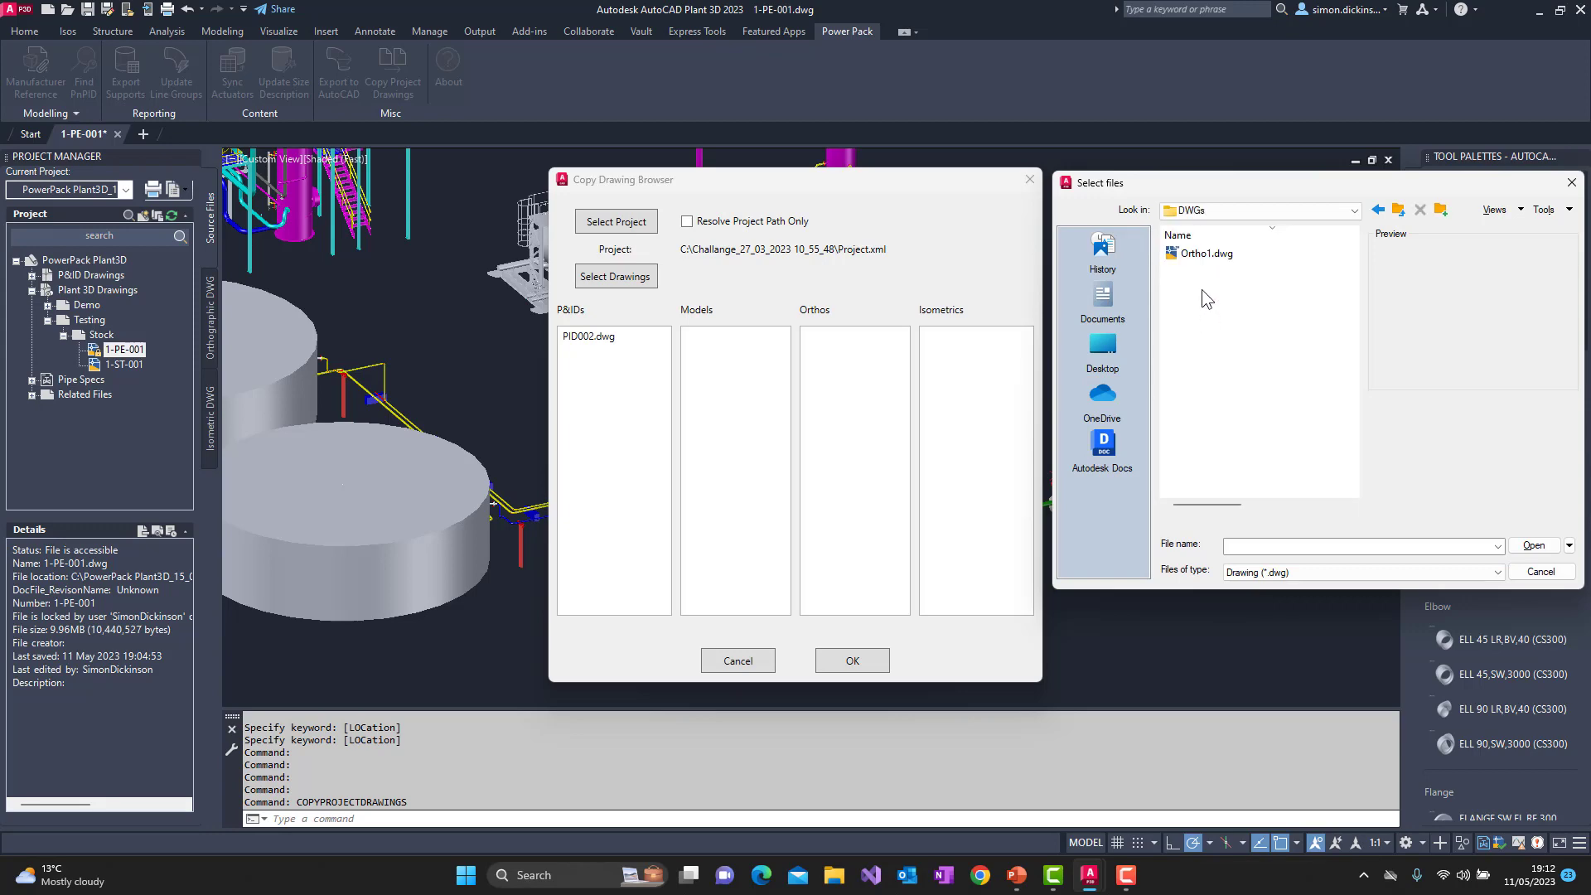
pyautogui.doubleClick(1205, 255)
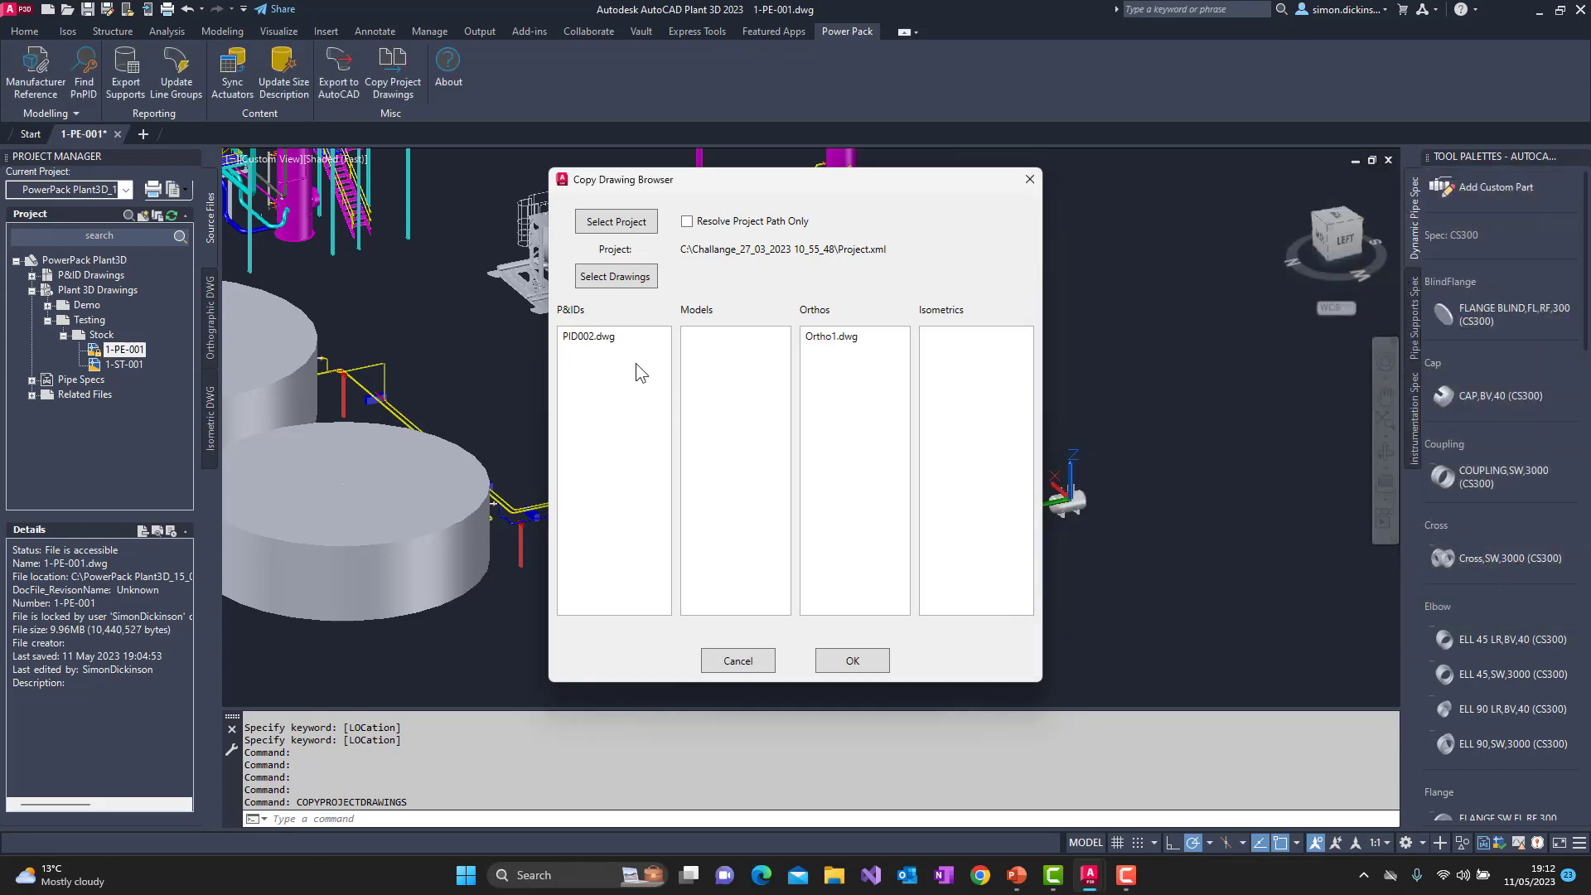
# Step: Add isometric 1-2 (2).dwg from the Final_A2 ProdIsos Drawings folder
pyautogui.click(632, 277)
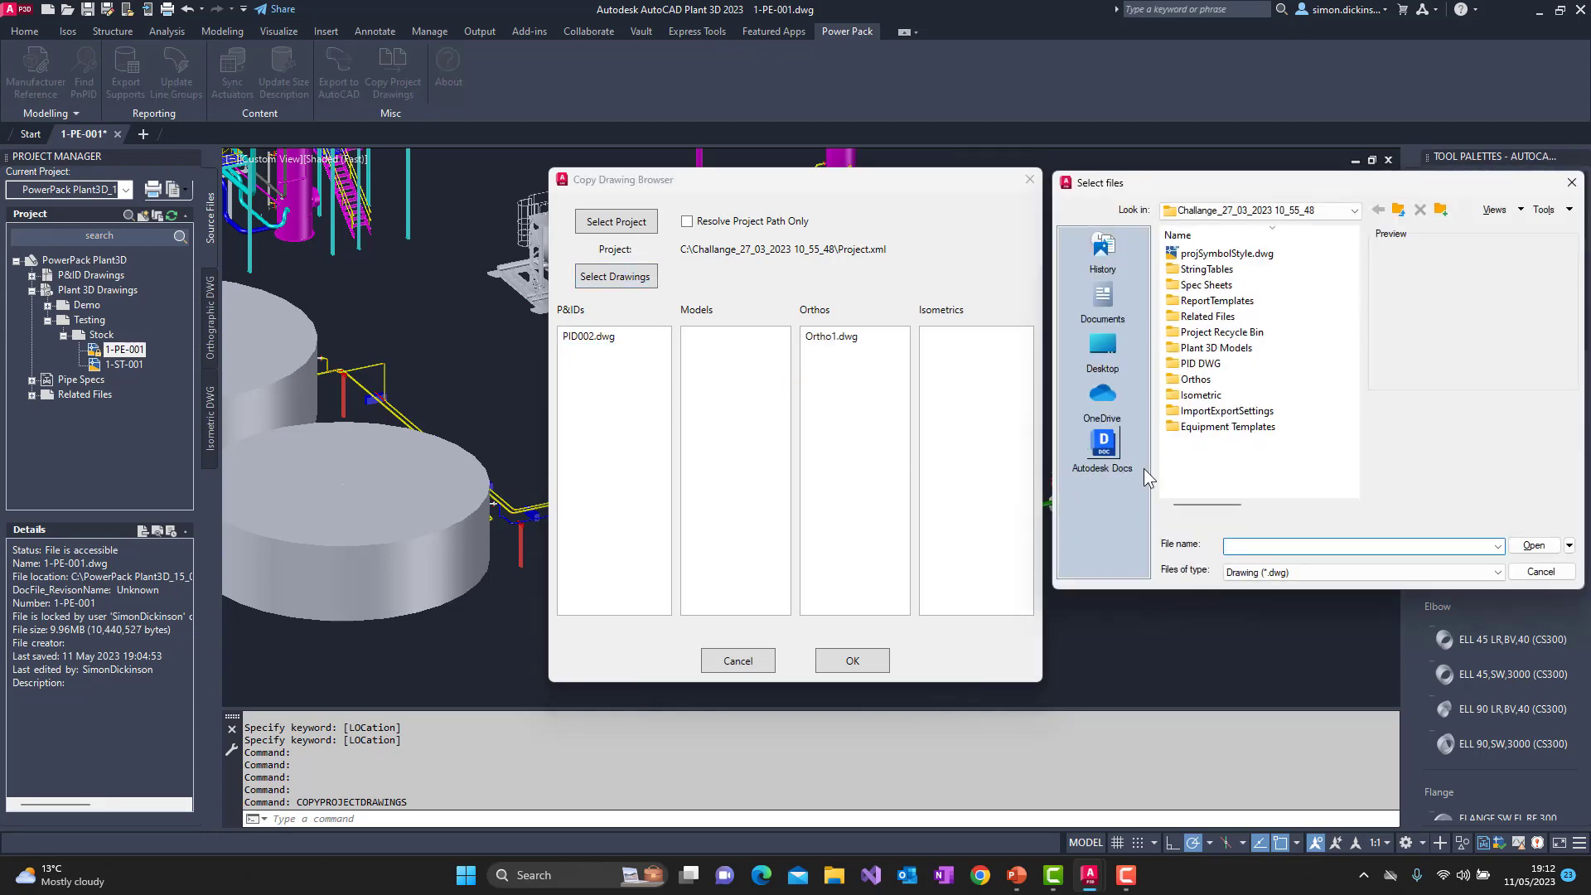
pyautogui.doubleClick(1200, 396)
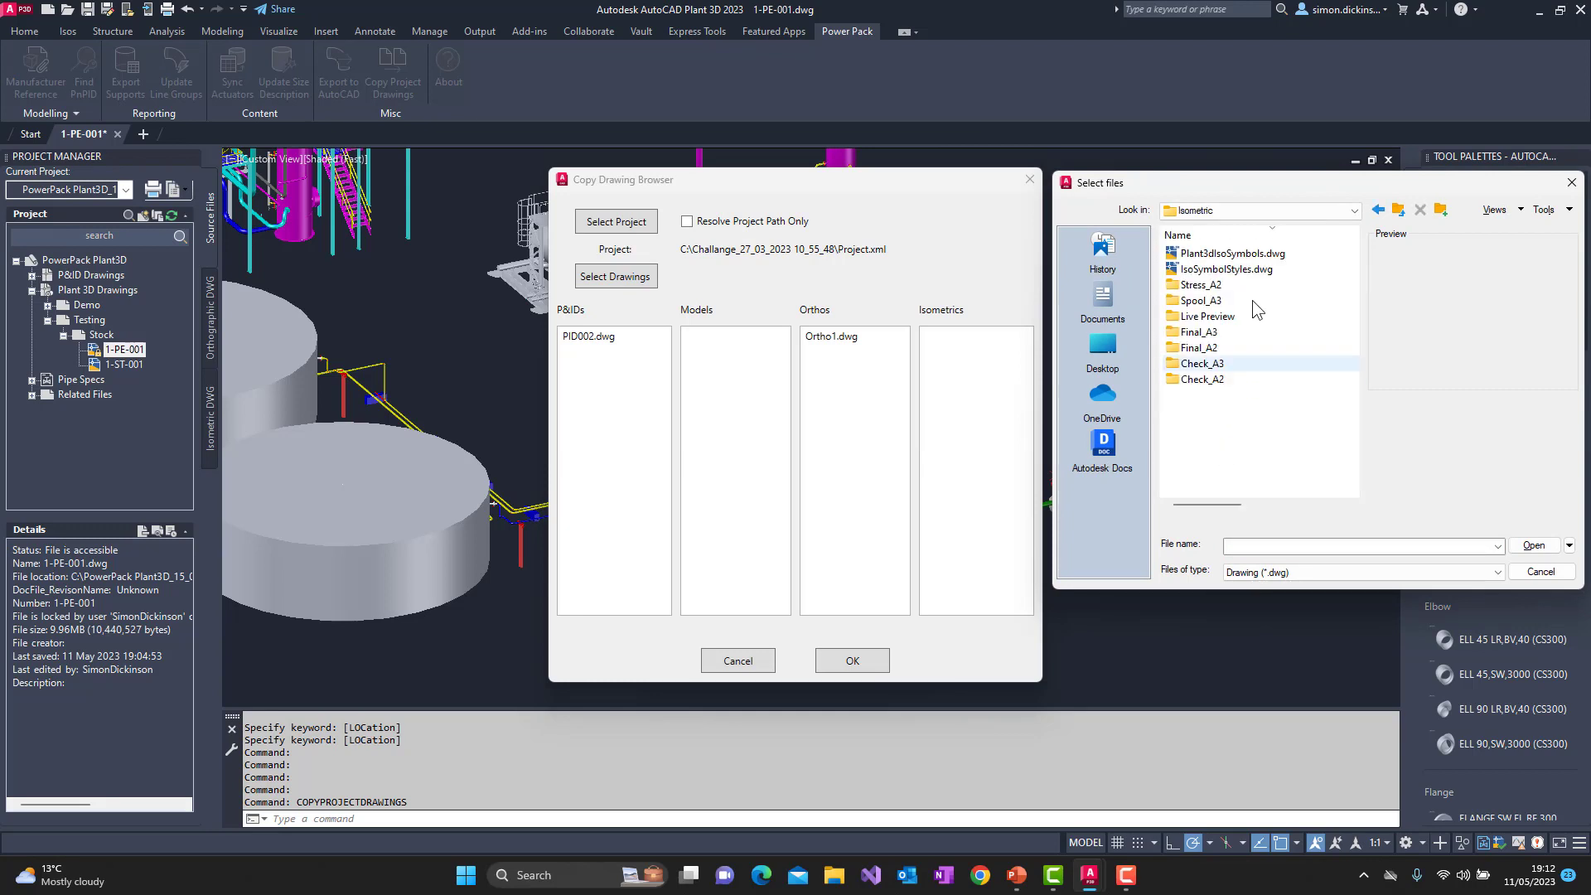
pyautogui.doubleClick(1200, 287)
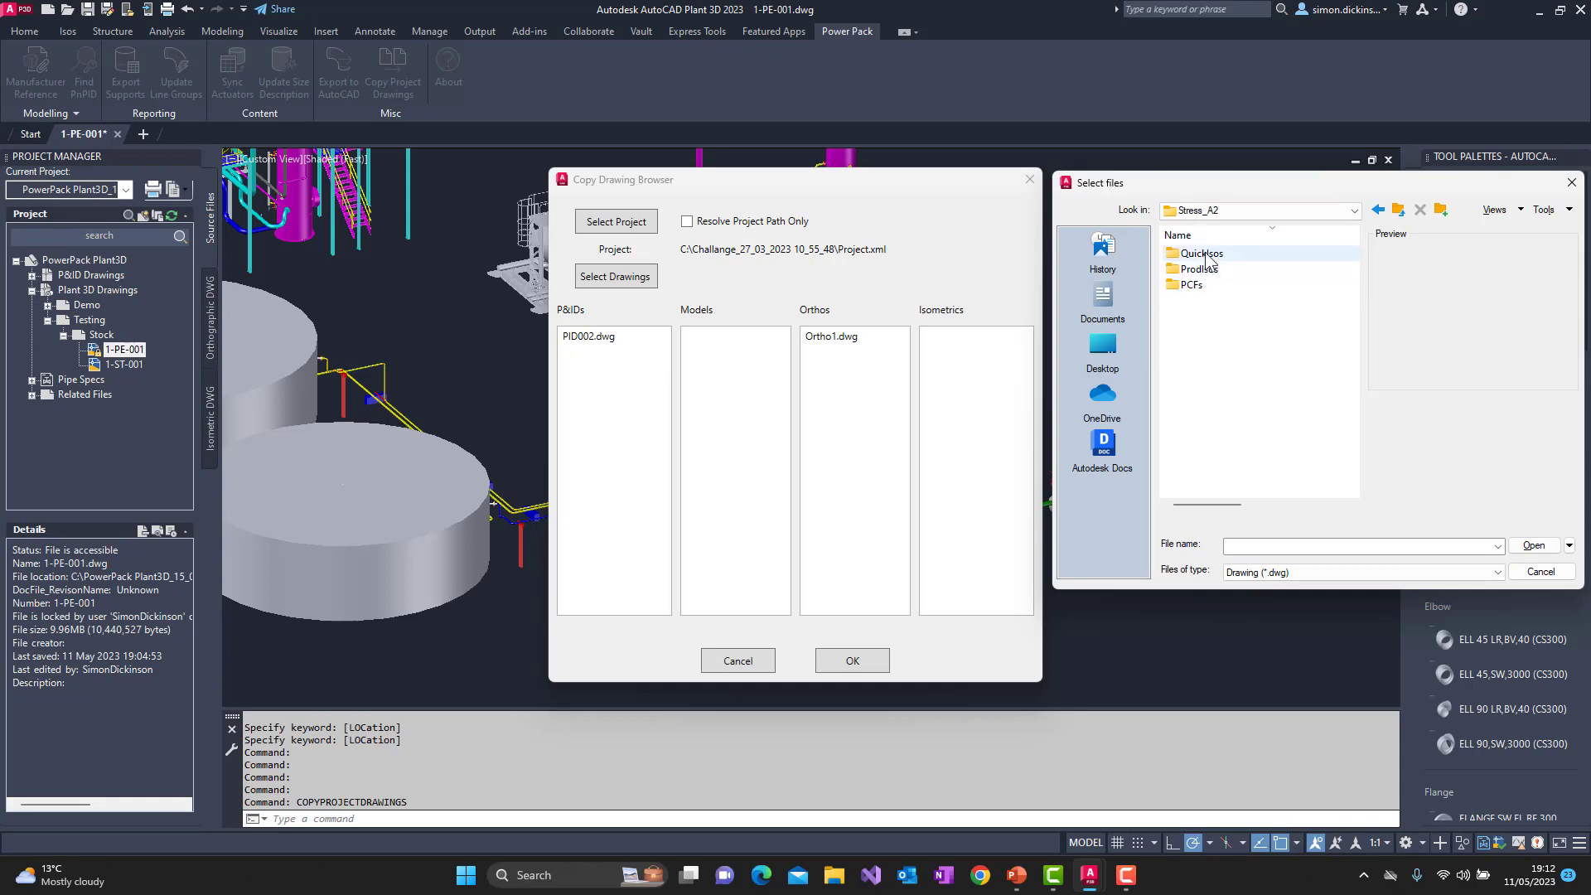
pyautogui.doubleClick(1206, 270)
pyautogui.doubleClick(1203, 257)
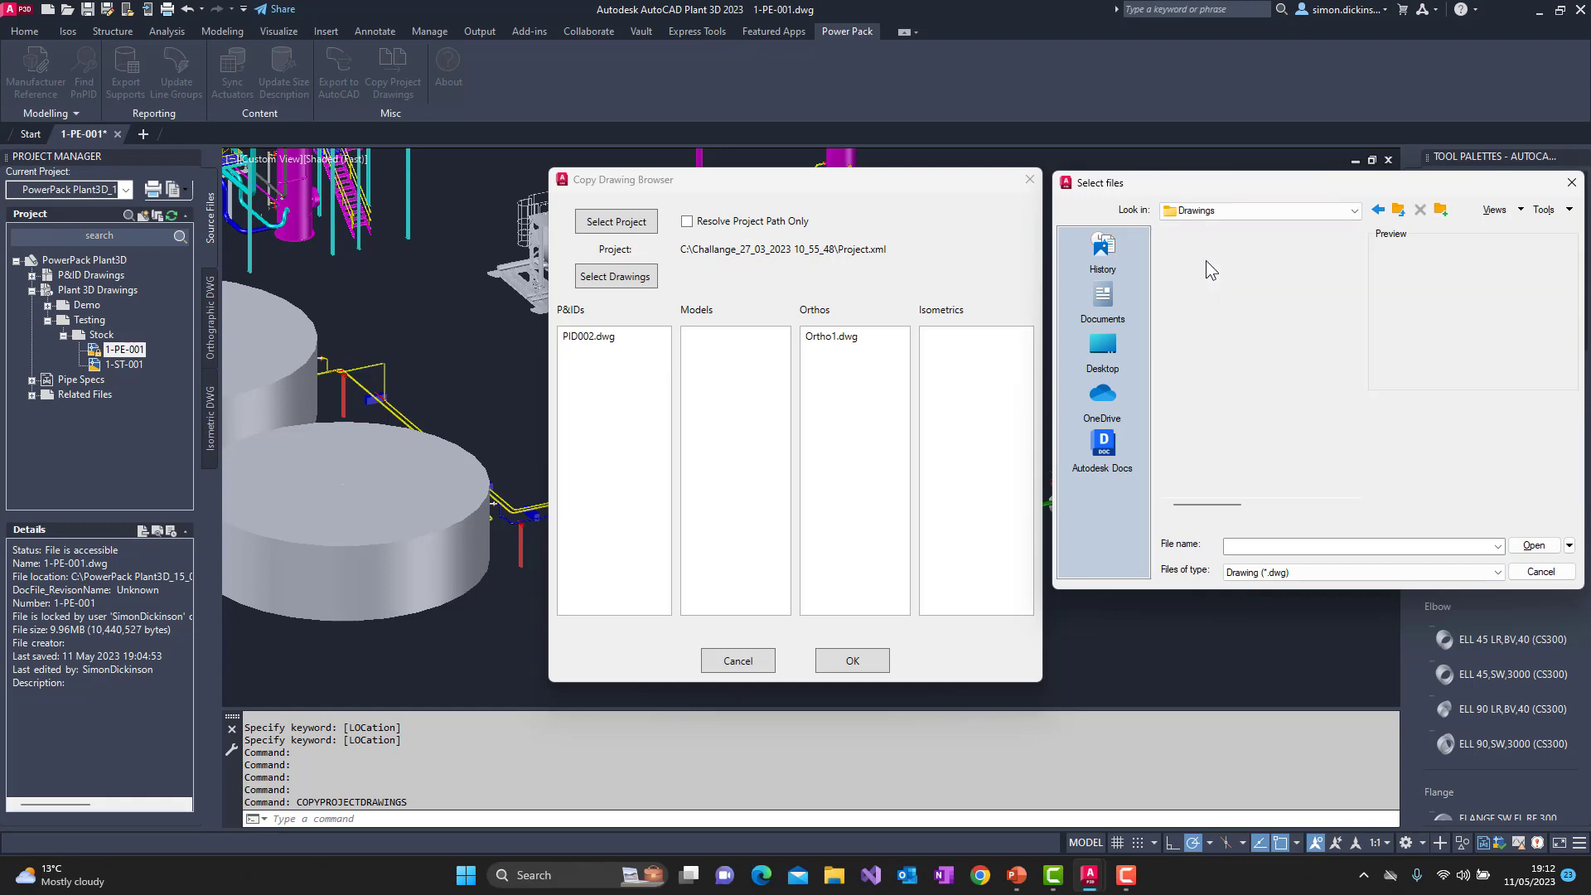
pyautogui.click(1398, 211)
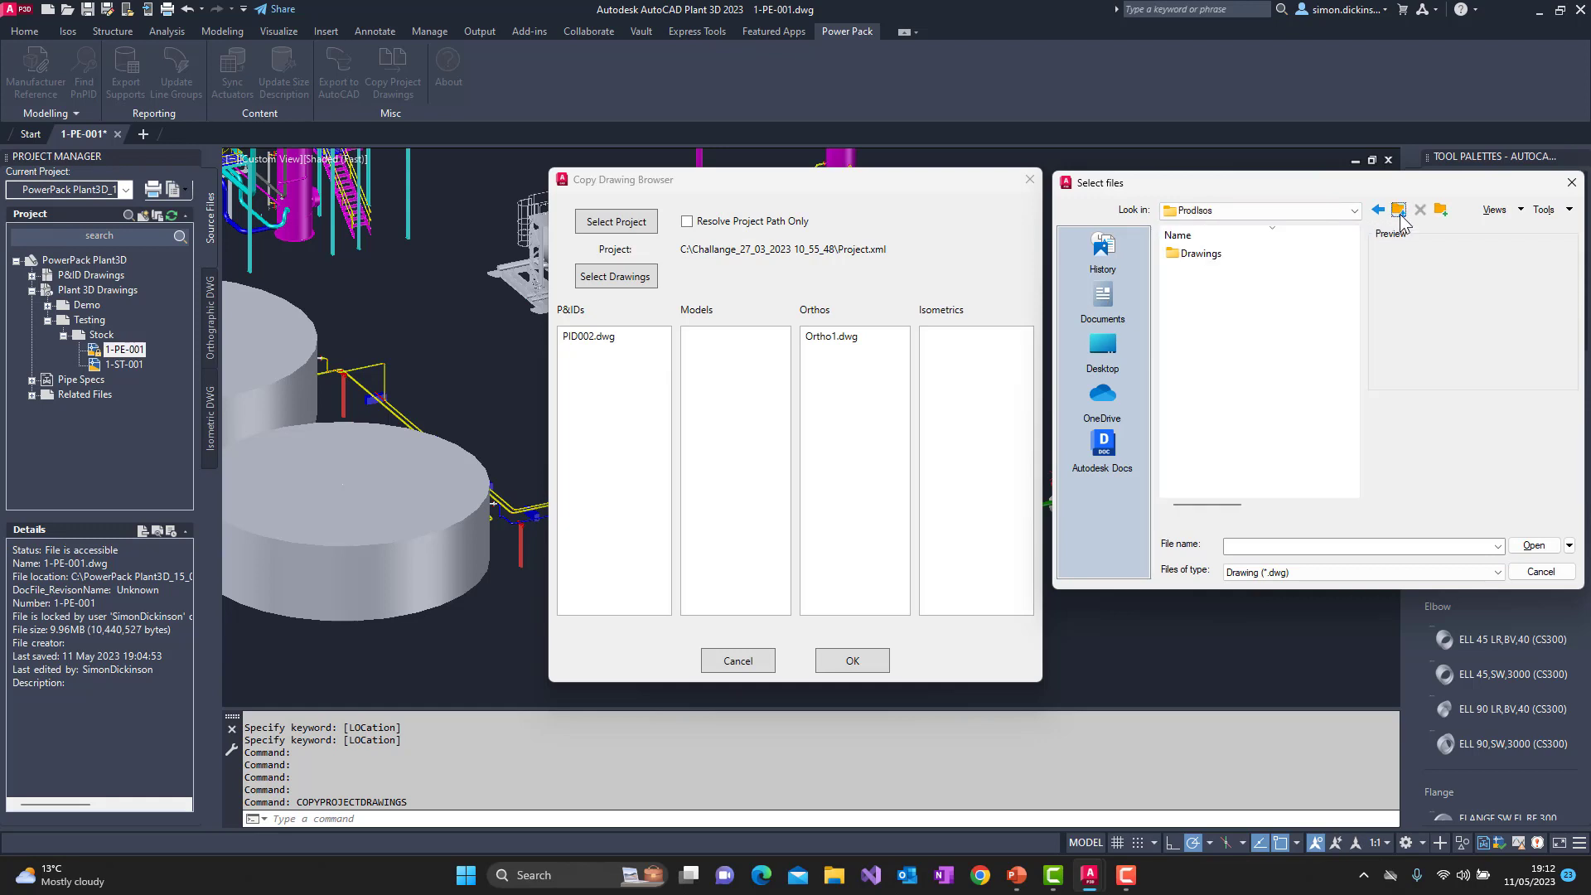
pyautogui.click(1399, 210)
pyautogui.click(1398, 210)
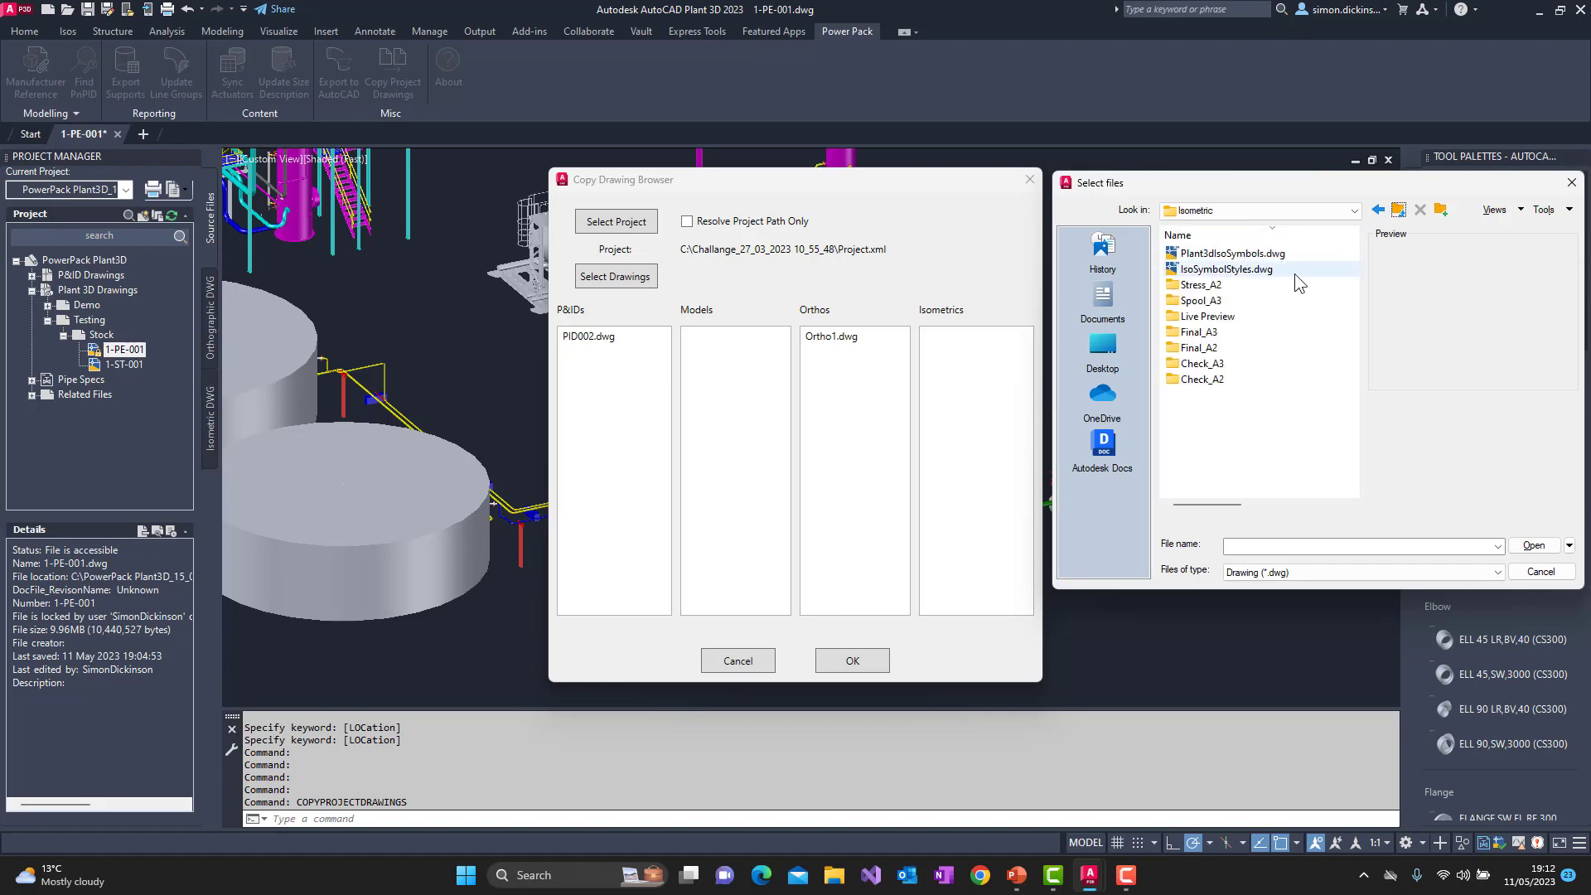
pyautogui.doubleClick(1201, 349)
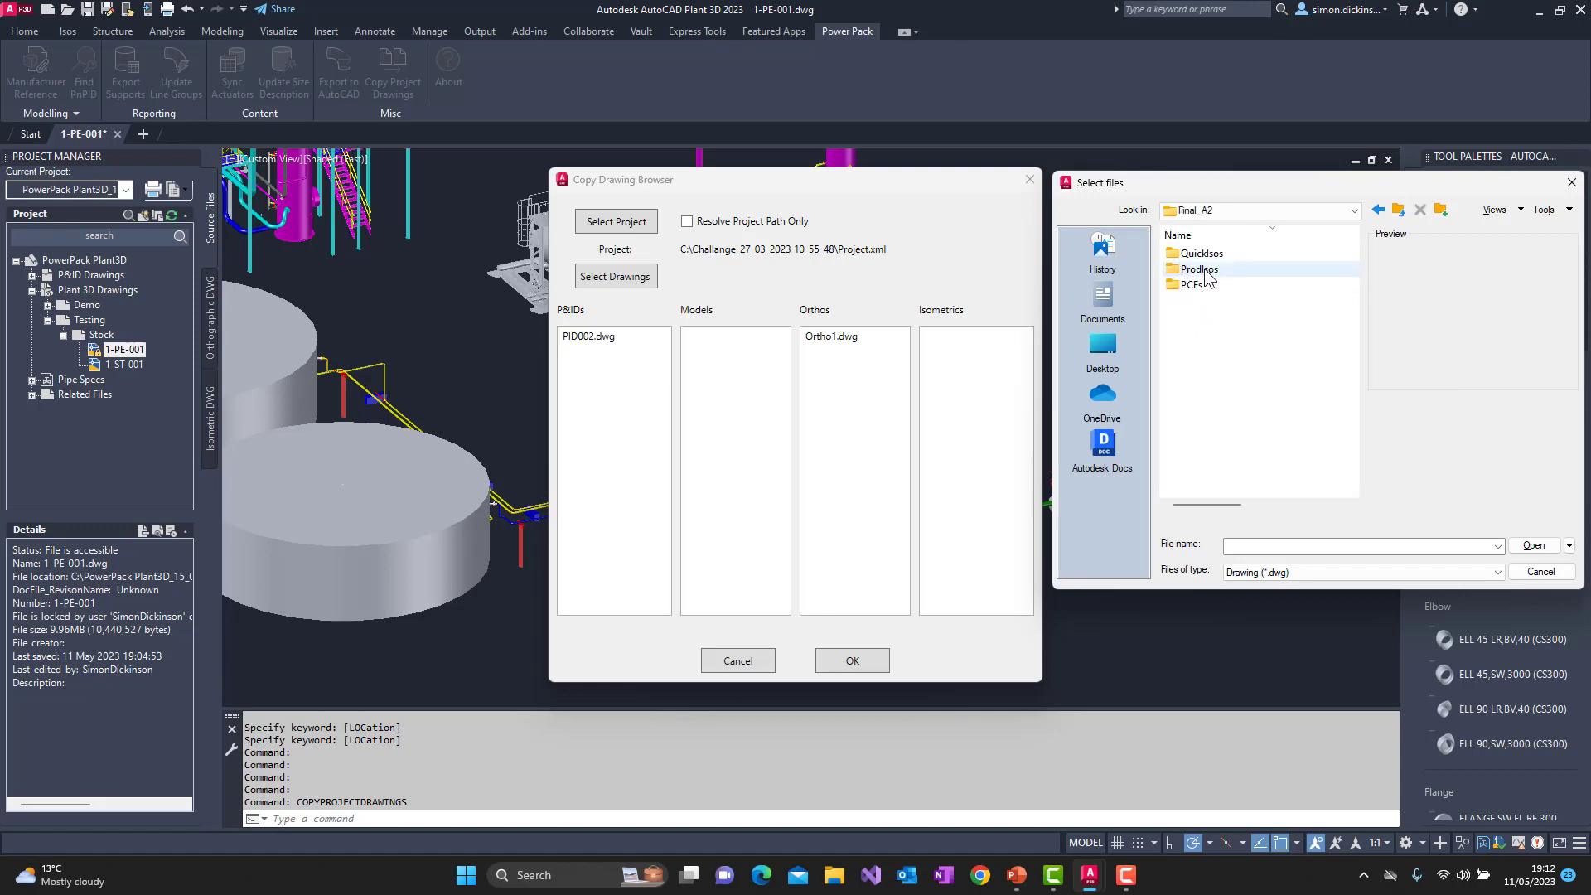
pyautogui.doubleClick(1201, 269)
pyautogui.doubleClick(1189, 255)
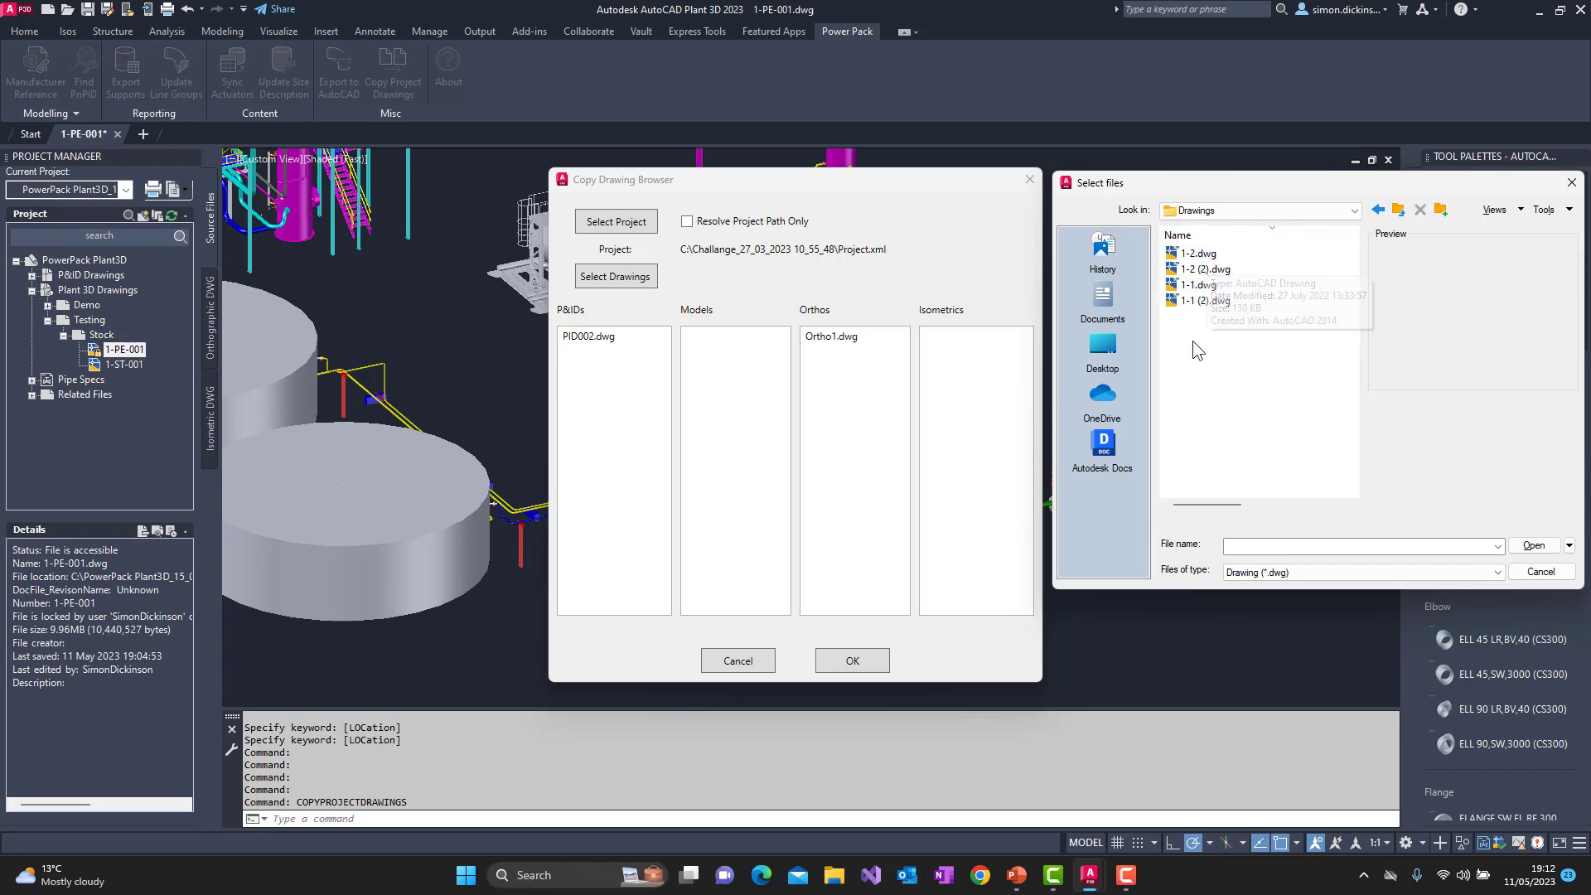
pyautogui.doubleClick(1206, 270)
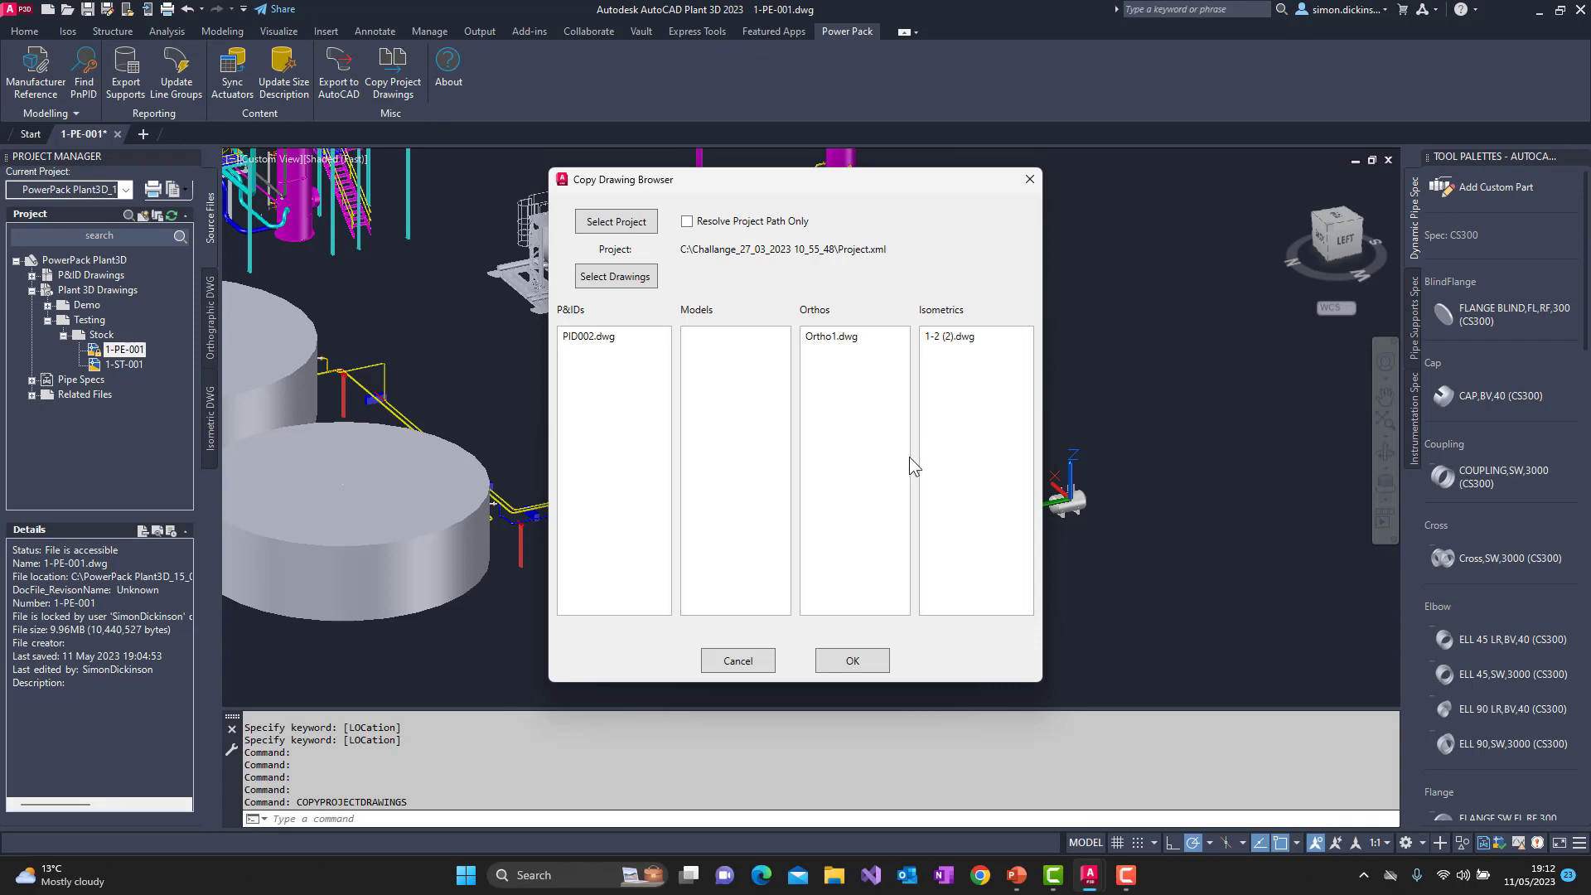
# Step: Add Example Layout.dwg from Plant 3D Models and copy all four drawings into the project
pyautogui.click(628, 278)
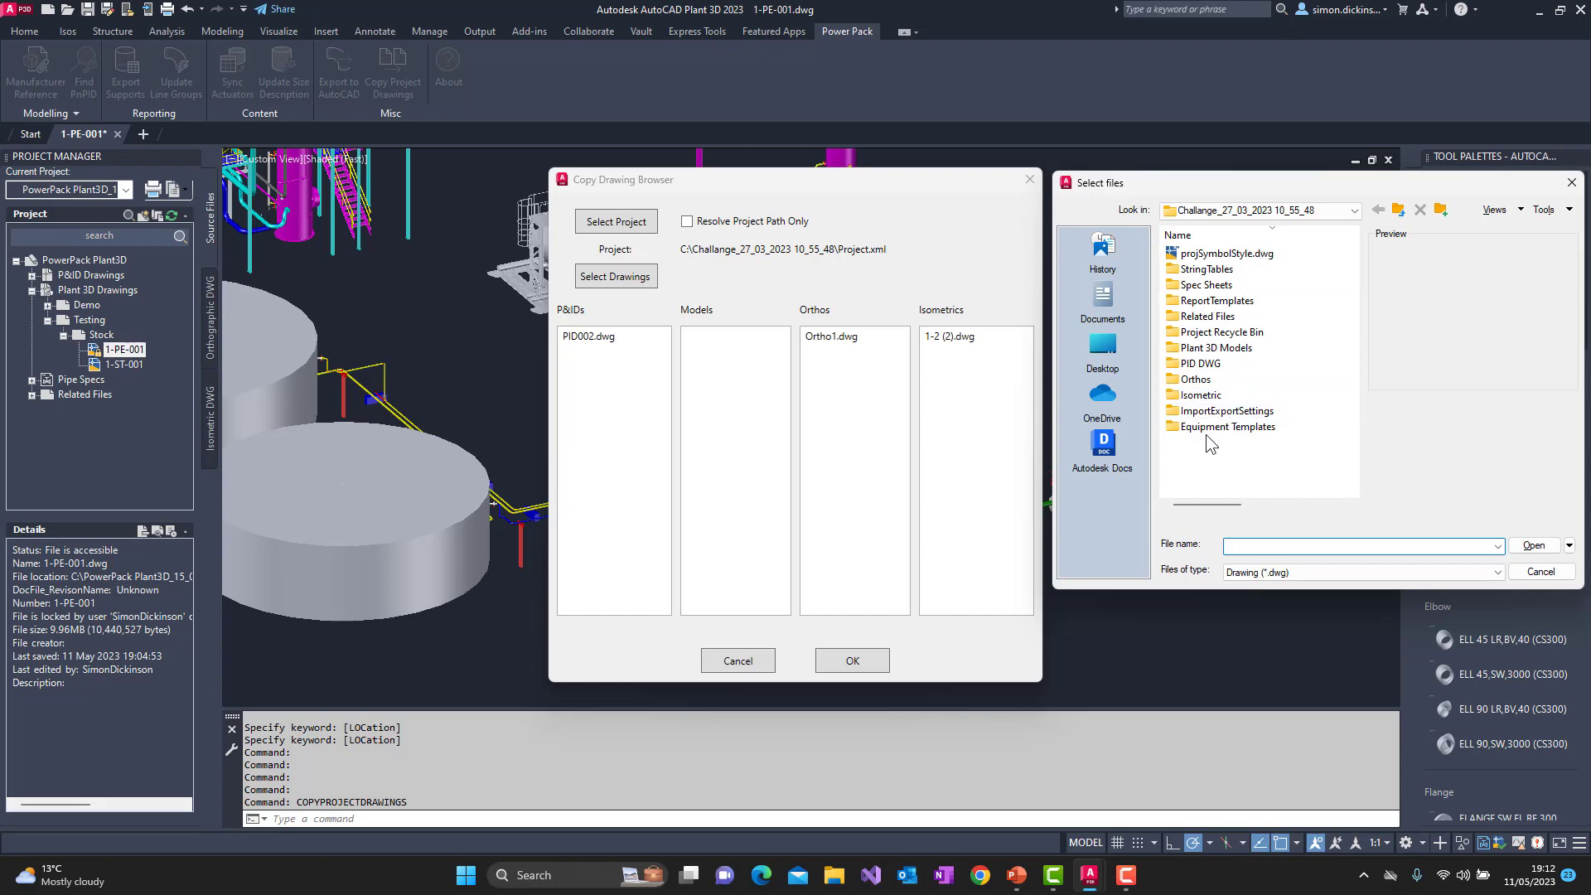
pyautogui.doubleClick(1211, 348)
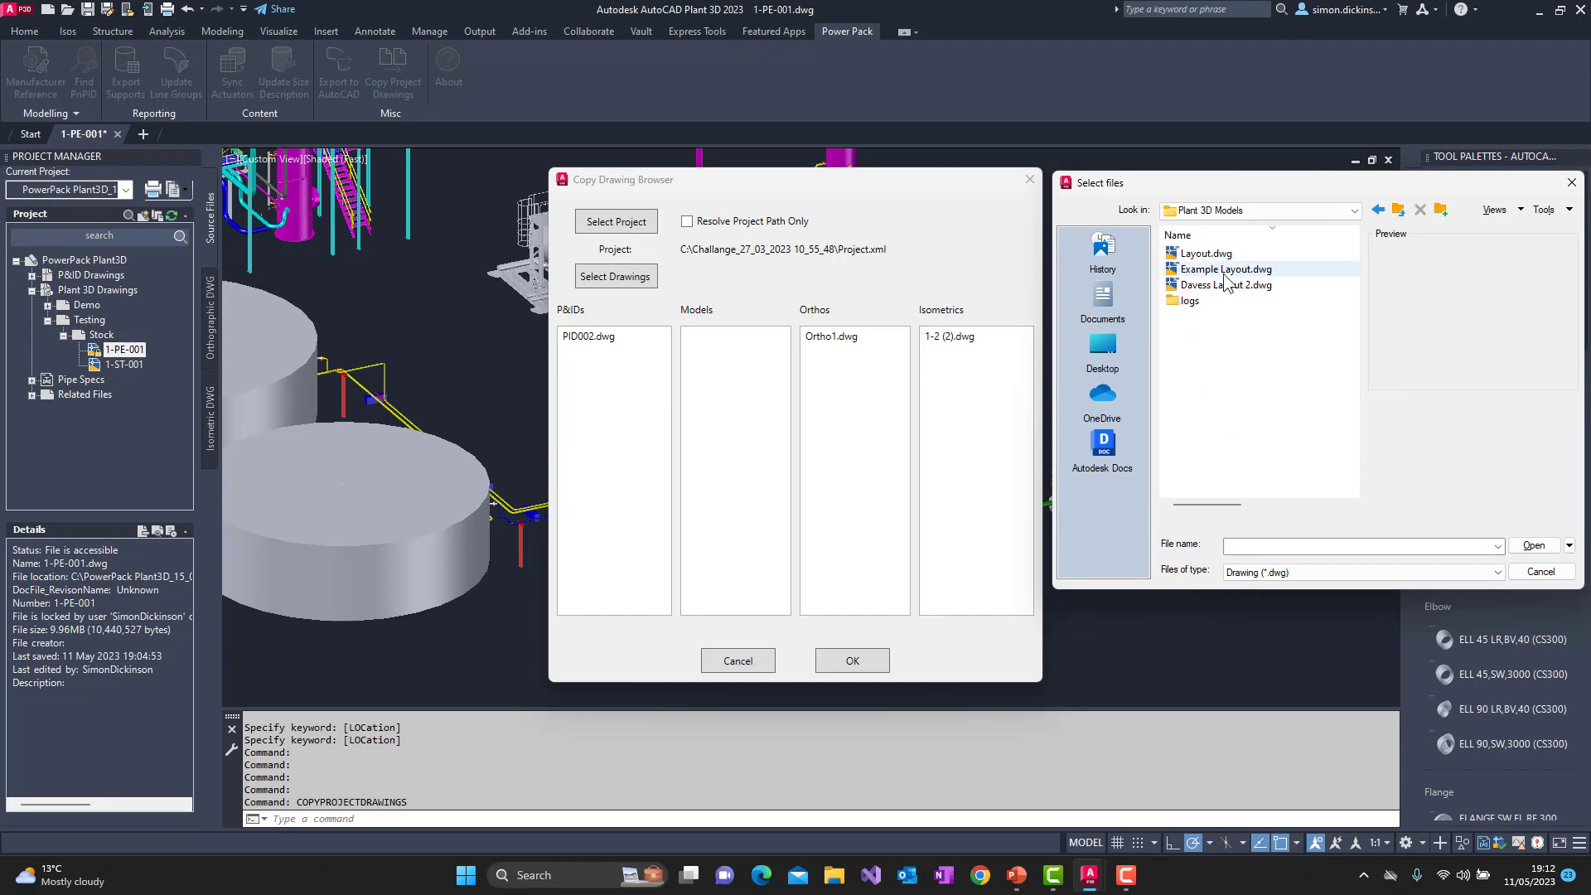
pyautogui.click(1217, 269)
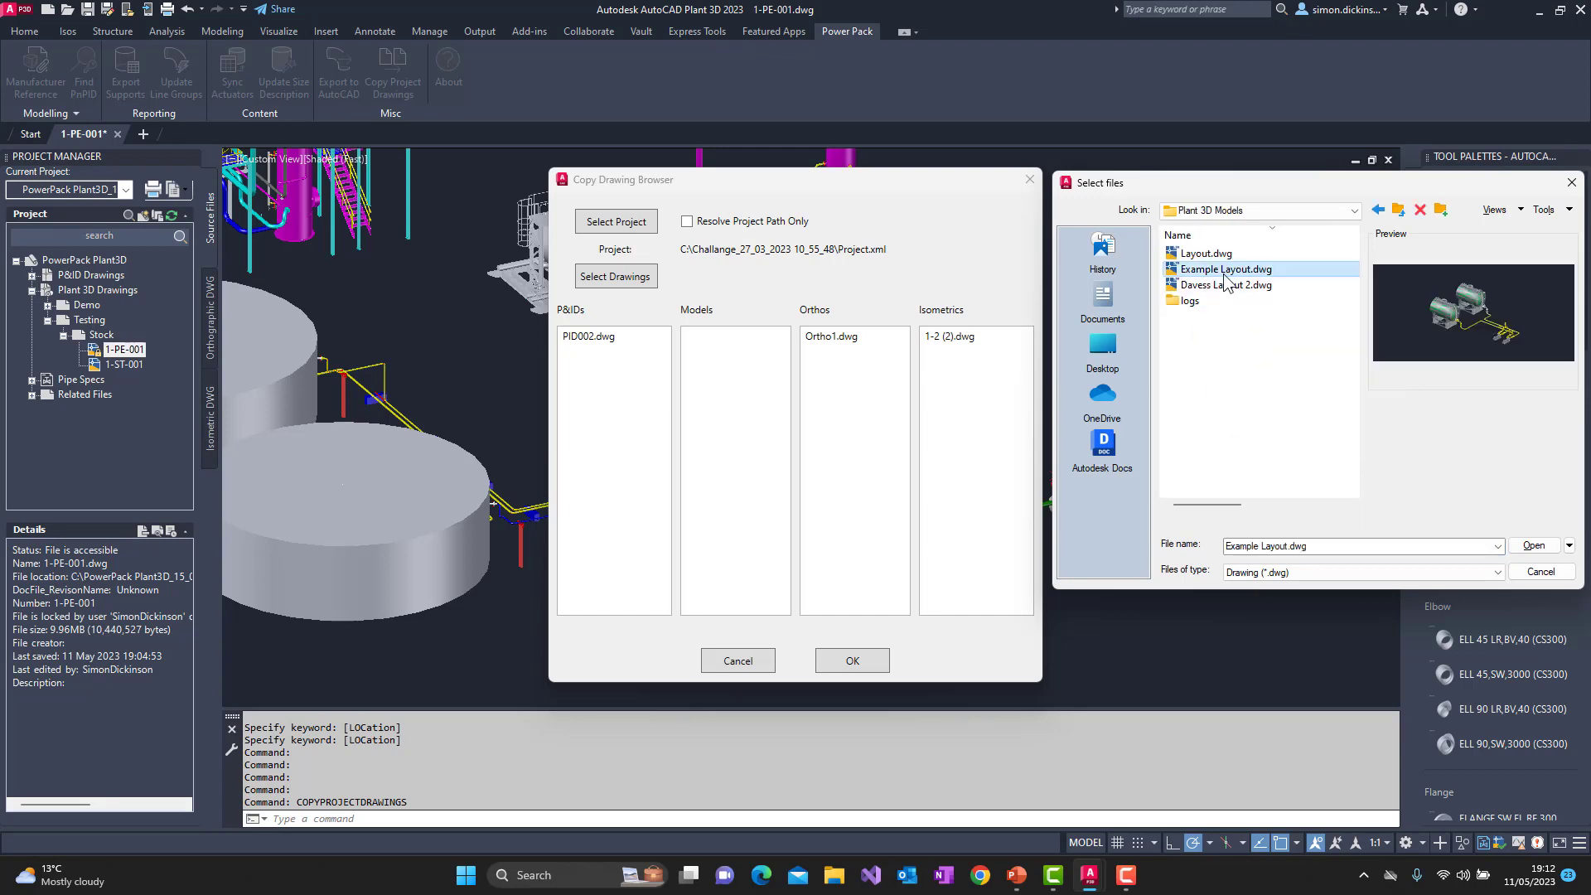
pyautogui.click(1534, 545)
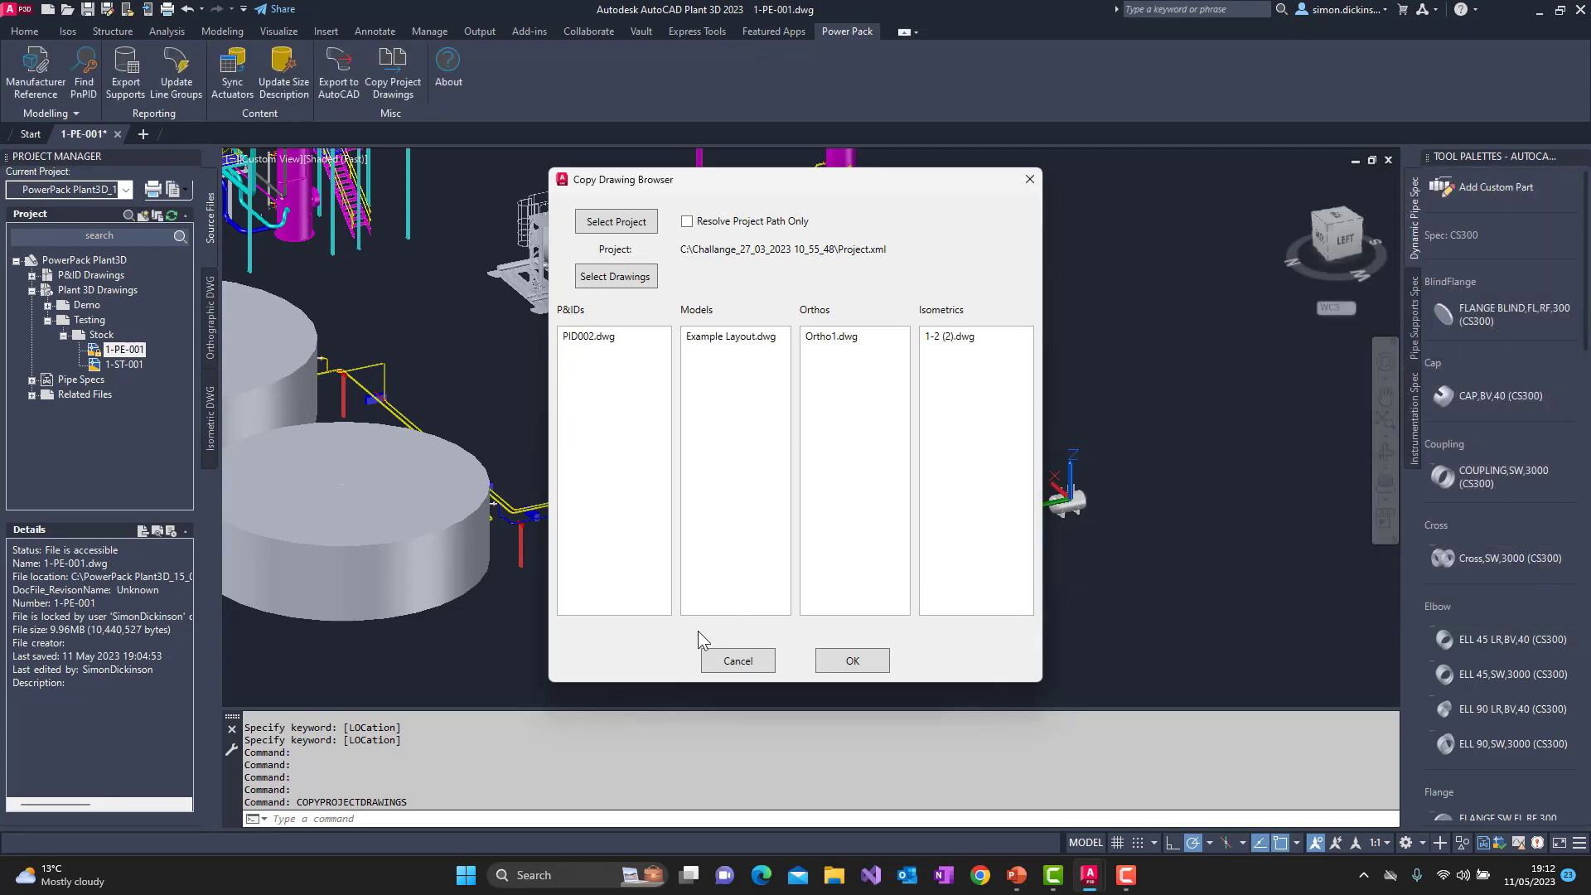
pyautogui.click(852, 660)
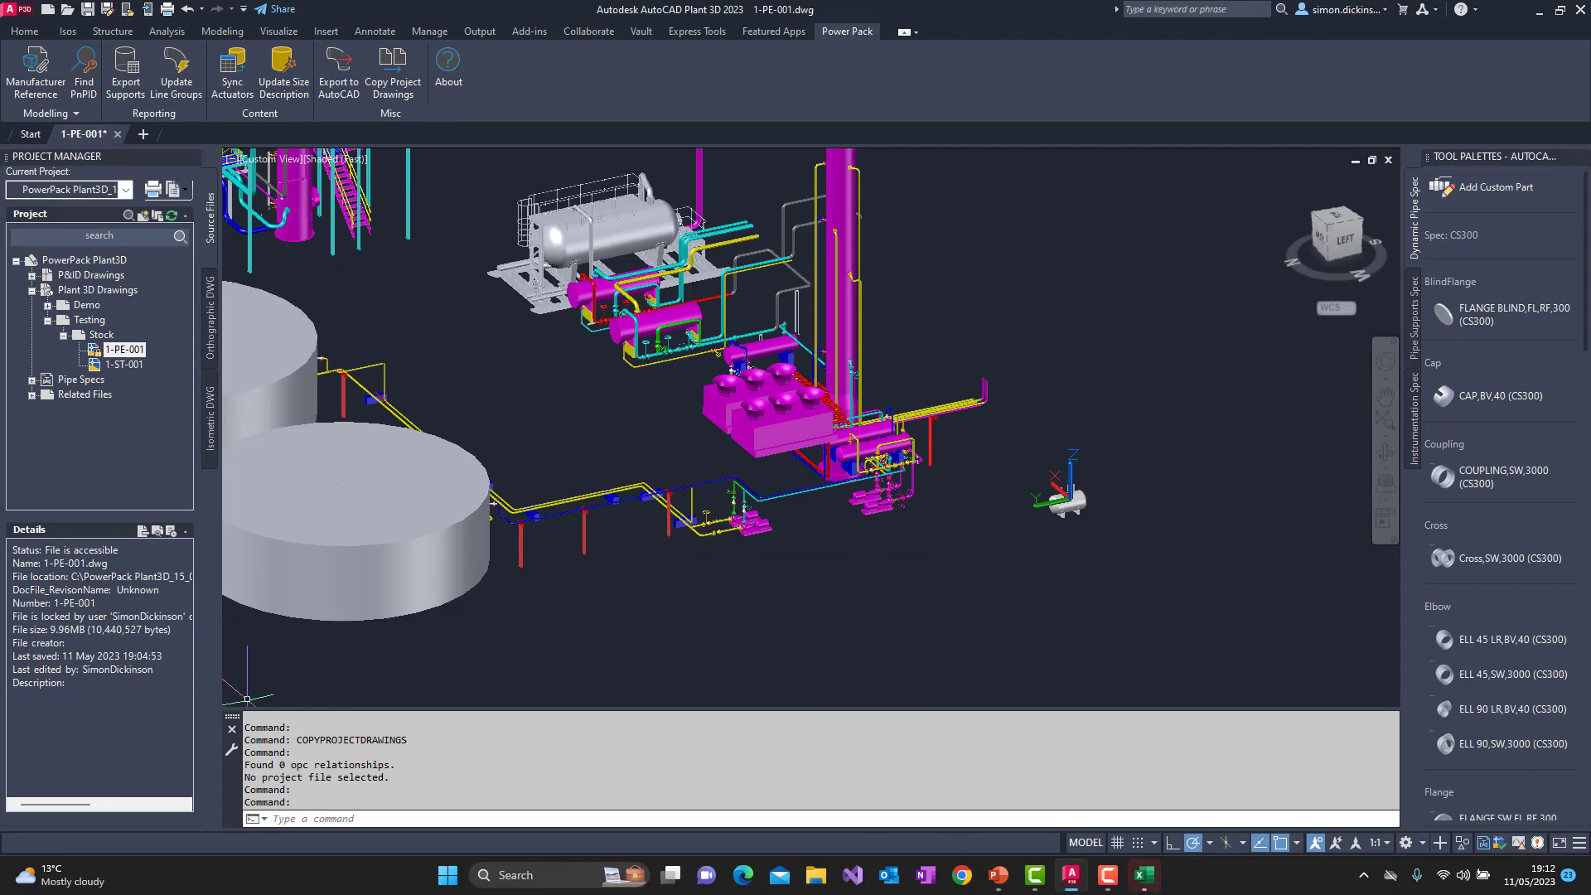
pyautogui.click(1140, 883)
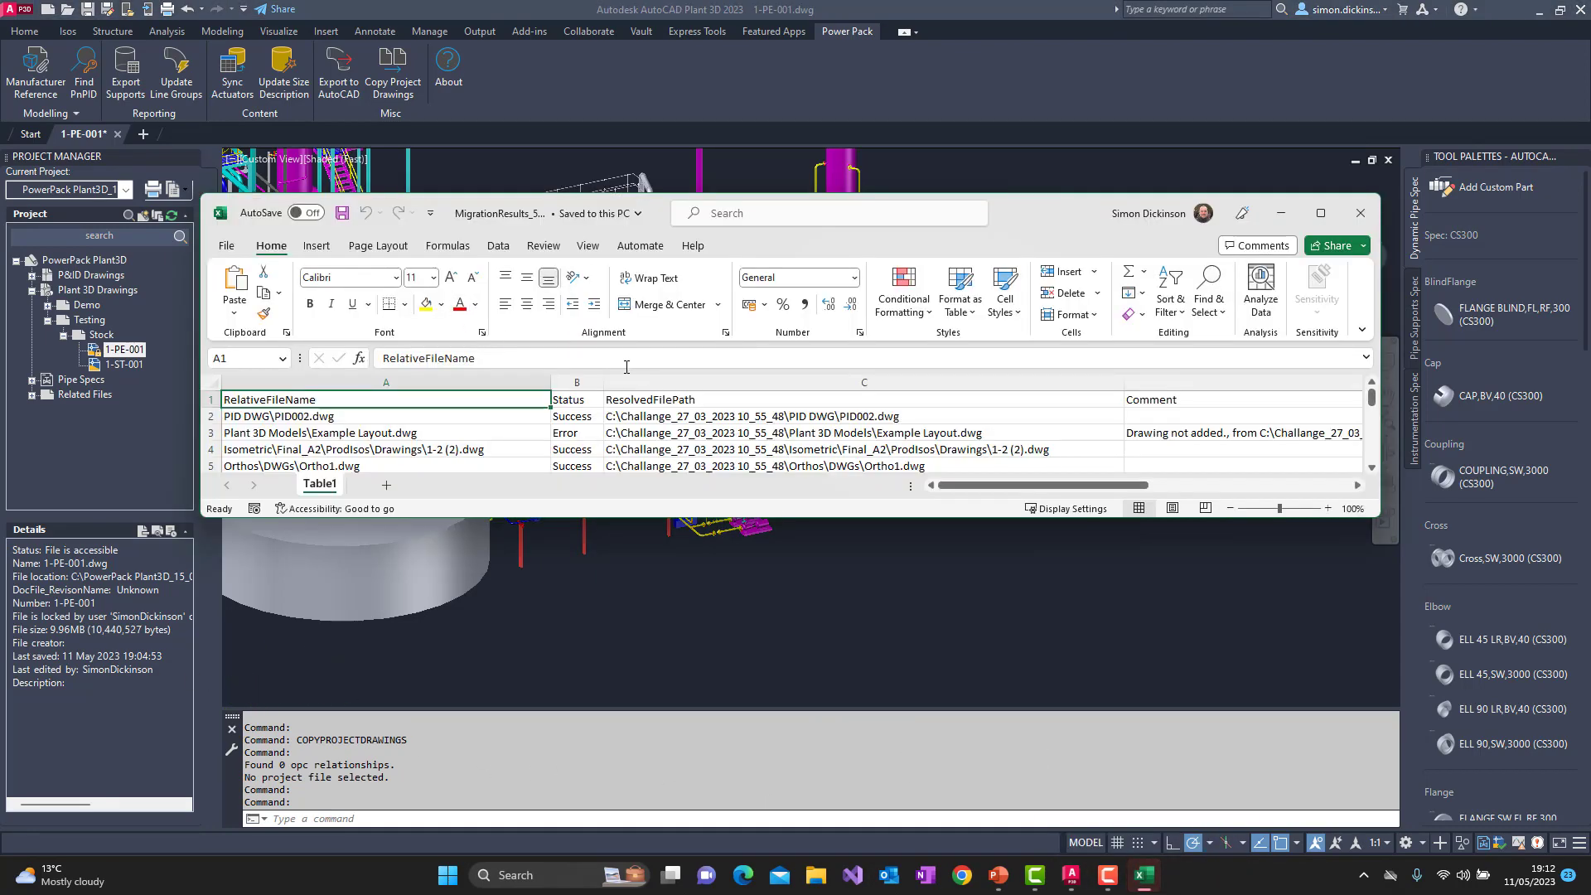
pyautogui.scroll(-1, 705, 419)
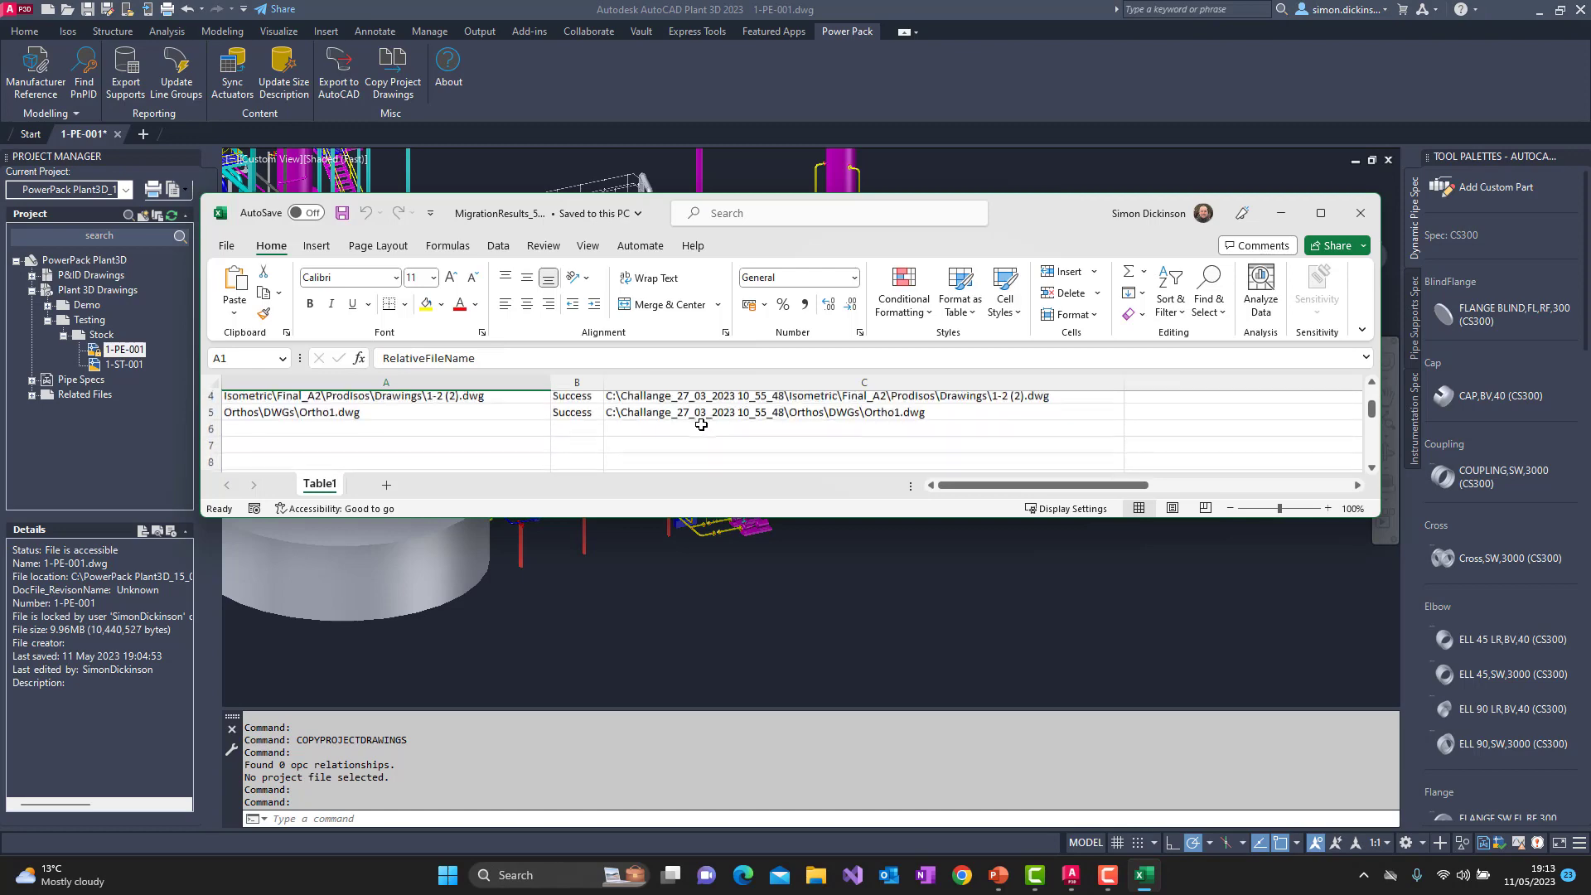
pyautogui.click(1360, 213)
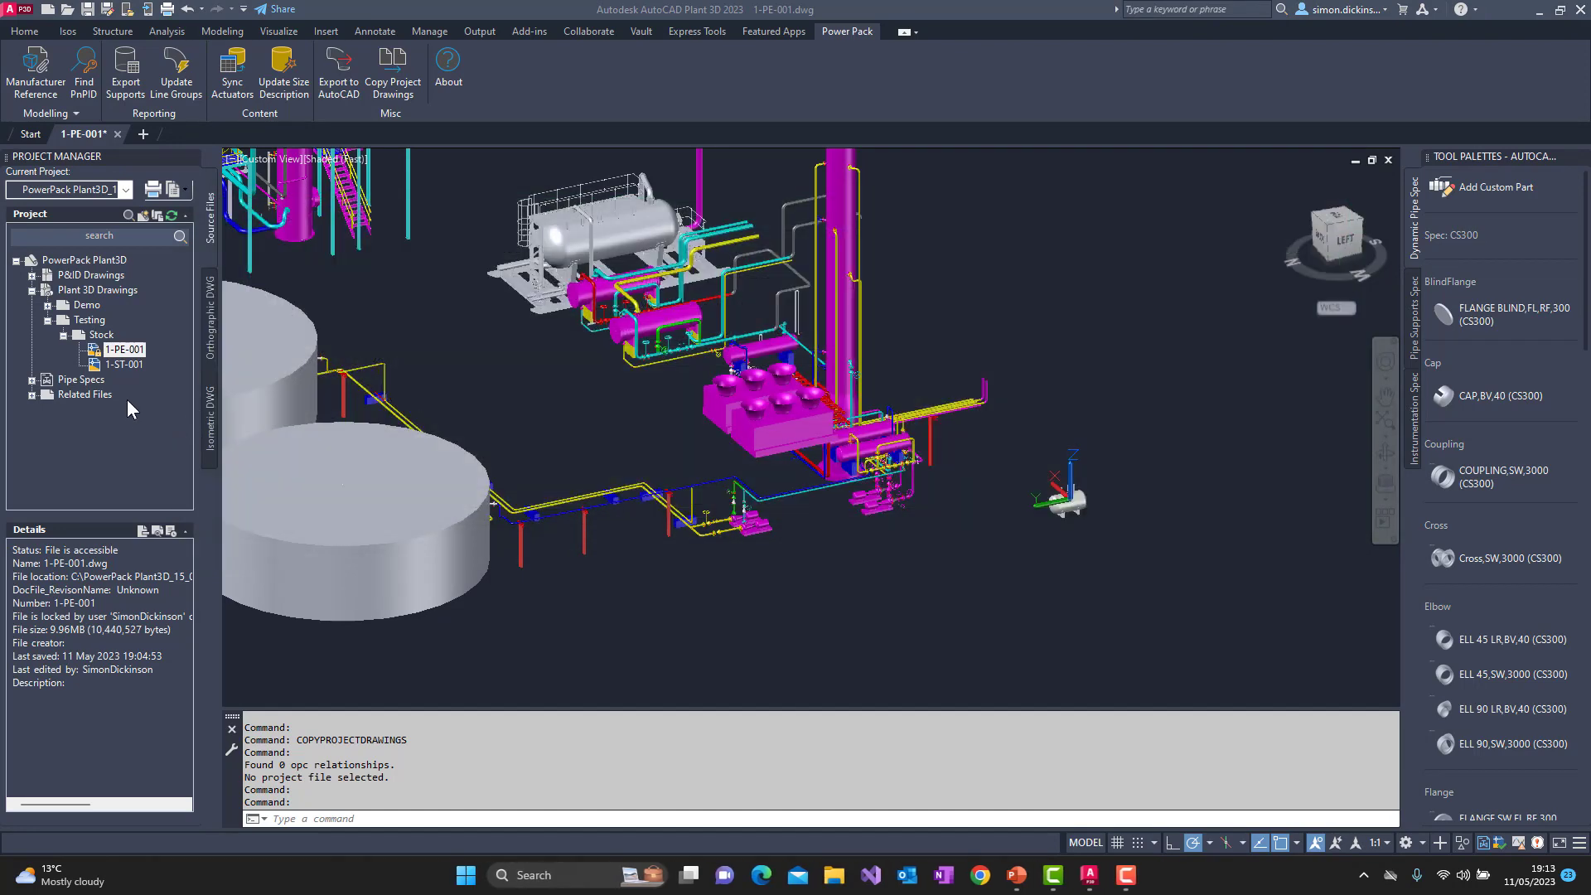
# Step: Check the copied Ortho1 and Final_A2 isometric drawings in Project Manager
pyautogui.click(209, 352)
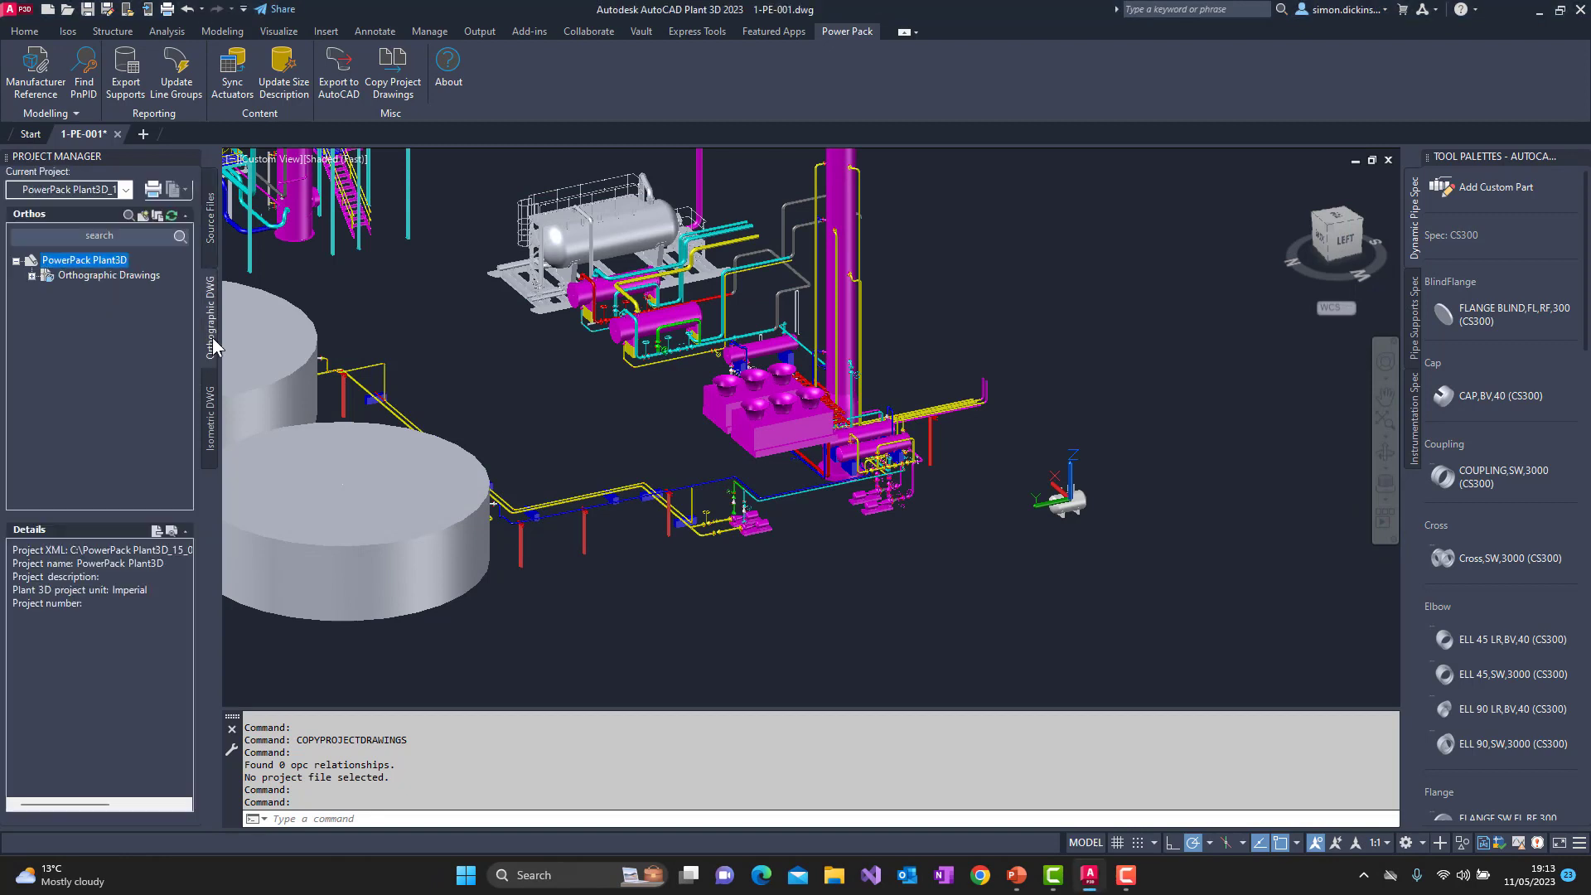
pyautogui.click(32, 276)
pyautogui.click(48, 290)
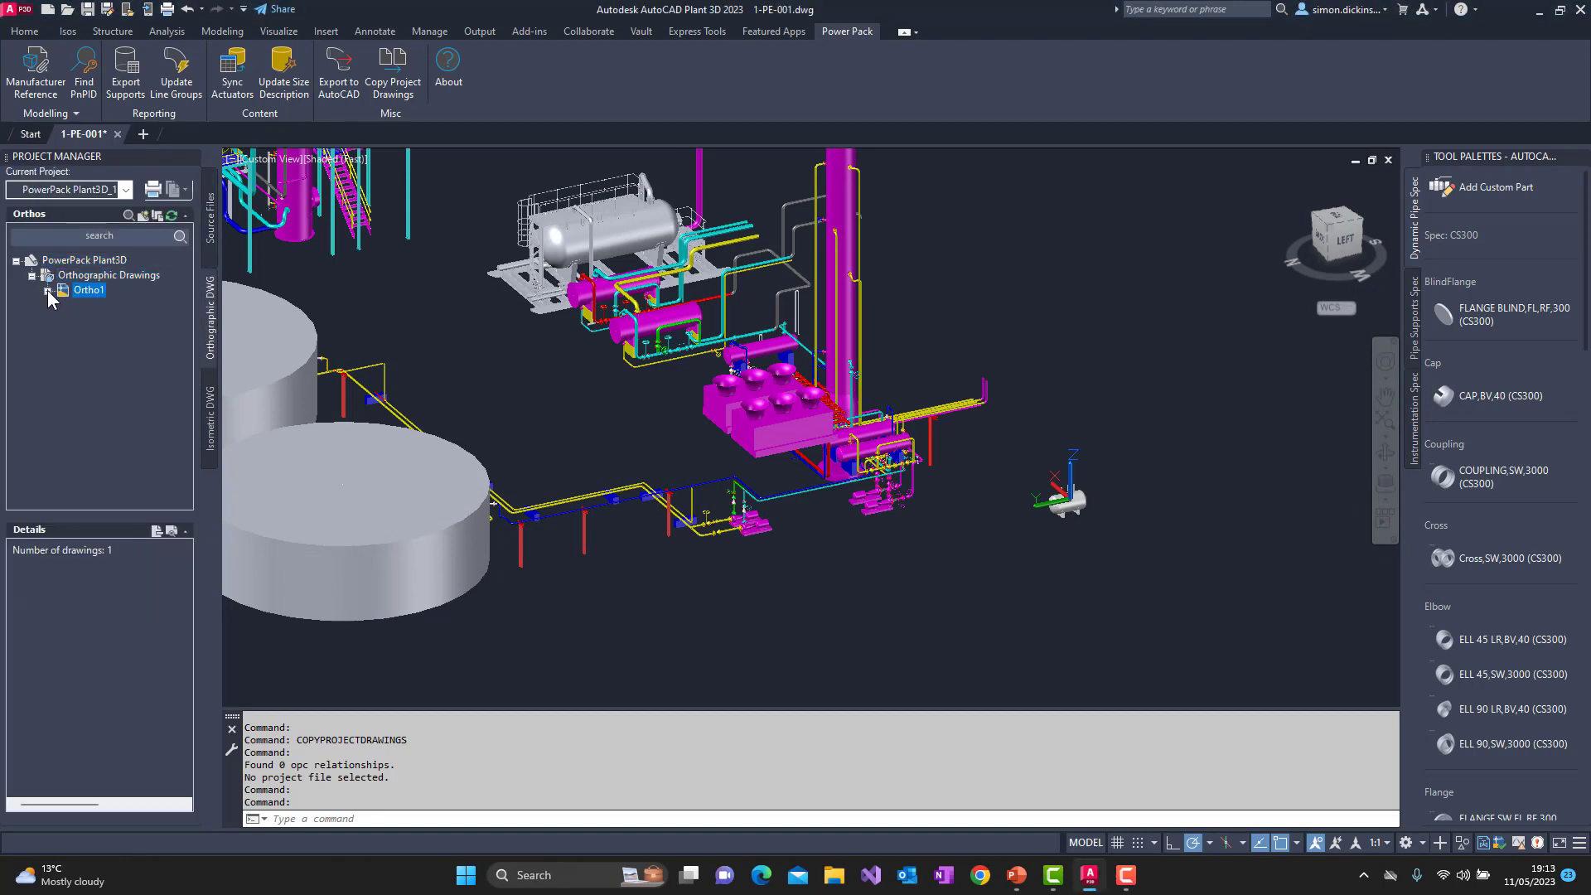
pyautogui.click(212, 413)
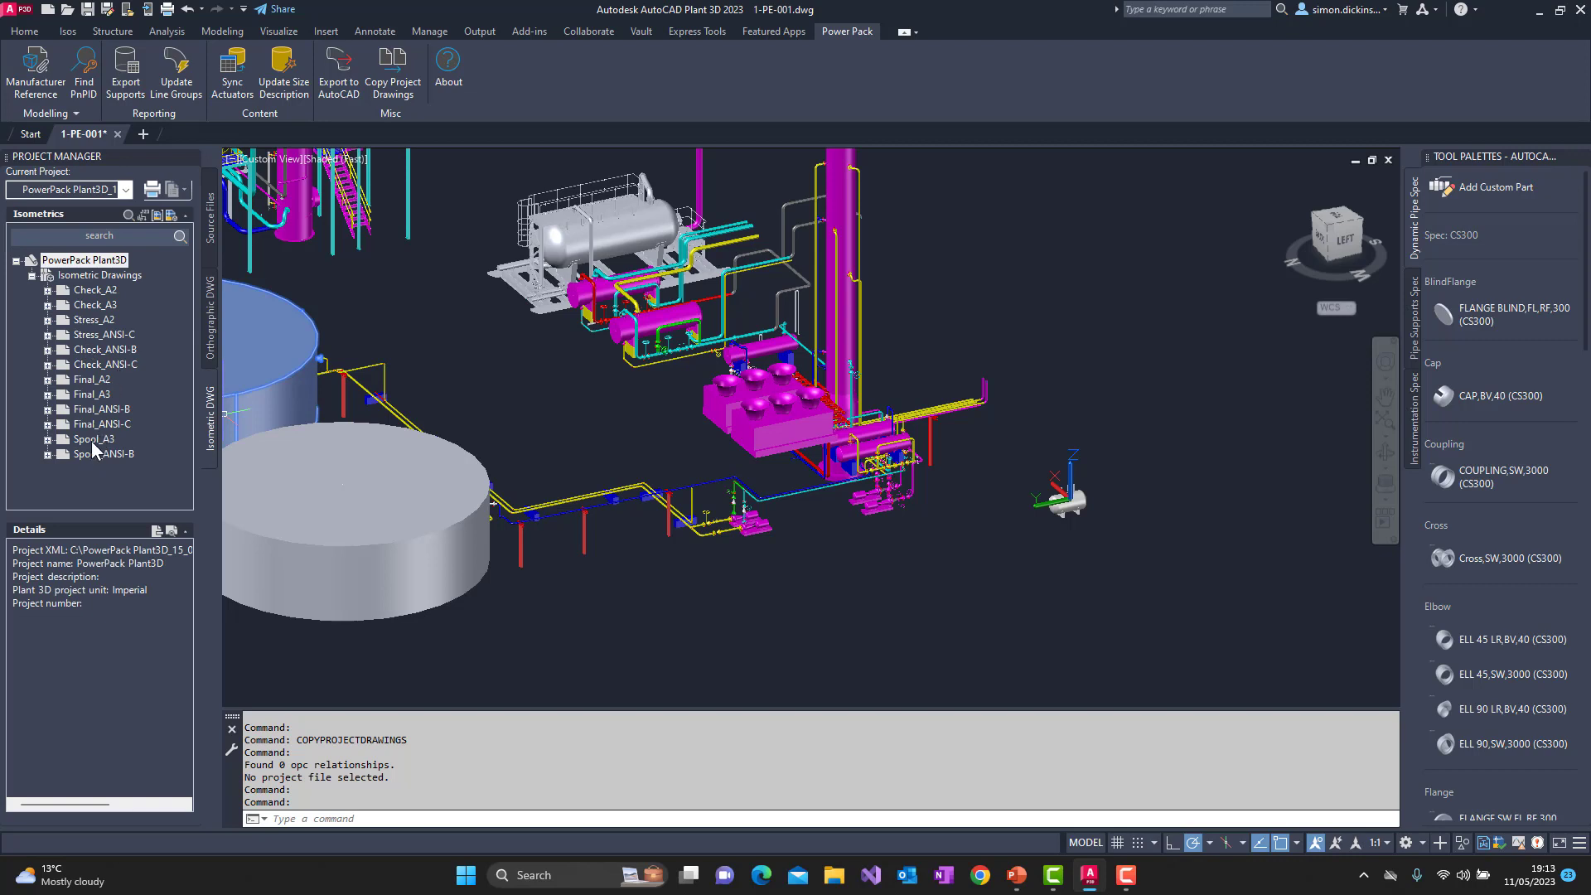
pyautogui.click(46, 380)
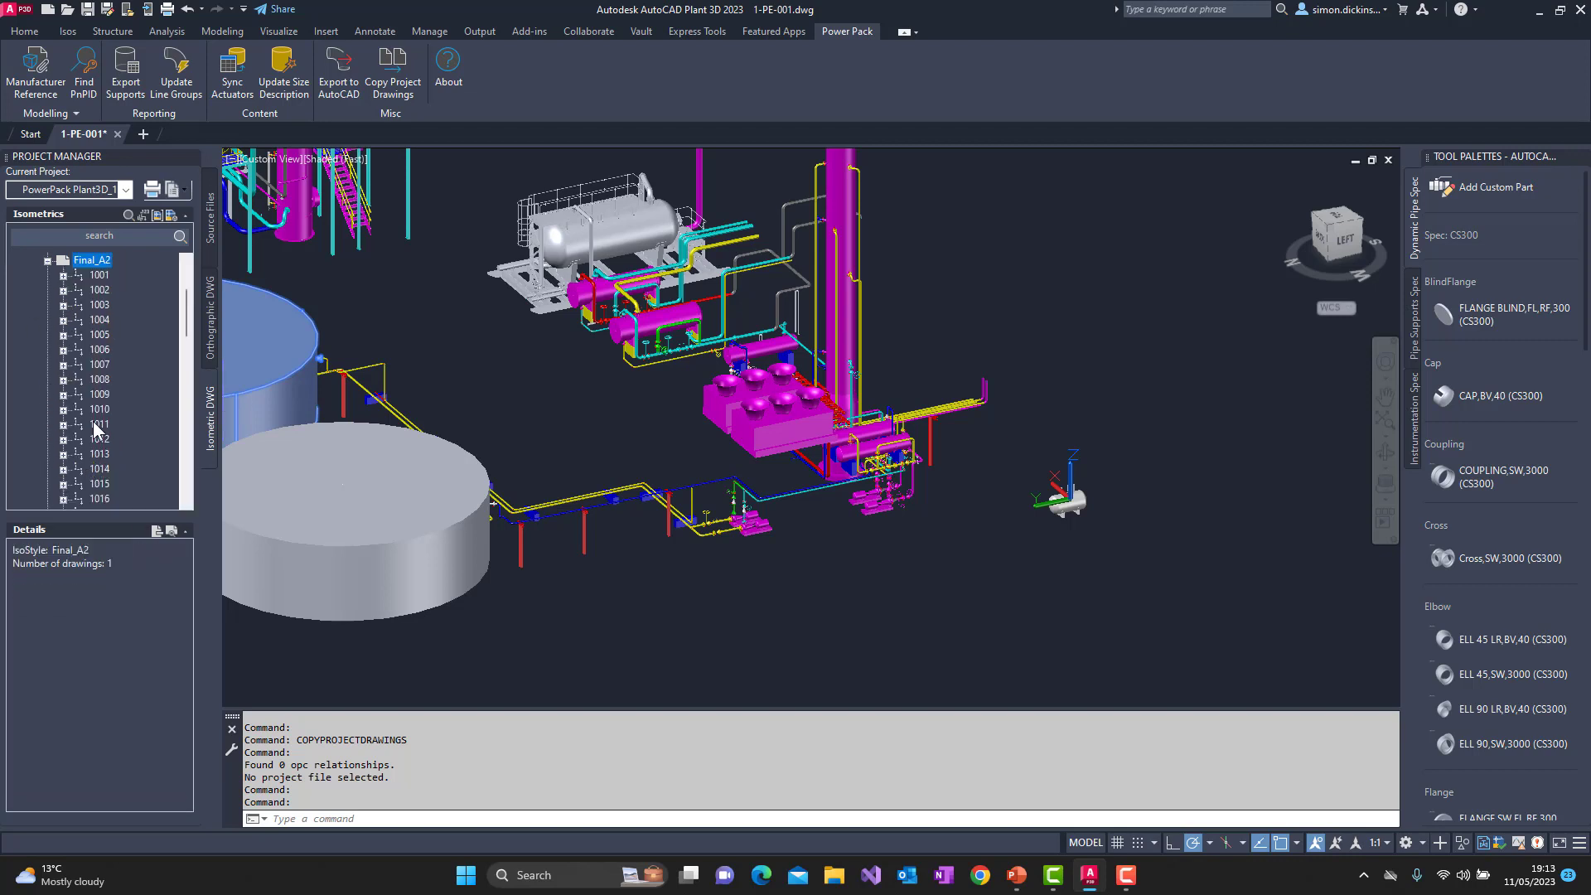
pyautogui.click(47, 260)
# Step: Open PID002 from P&ID Drawings in the project's source files tree
pyautogui.click(207, 242)
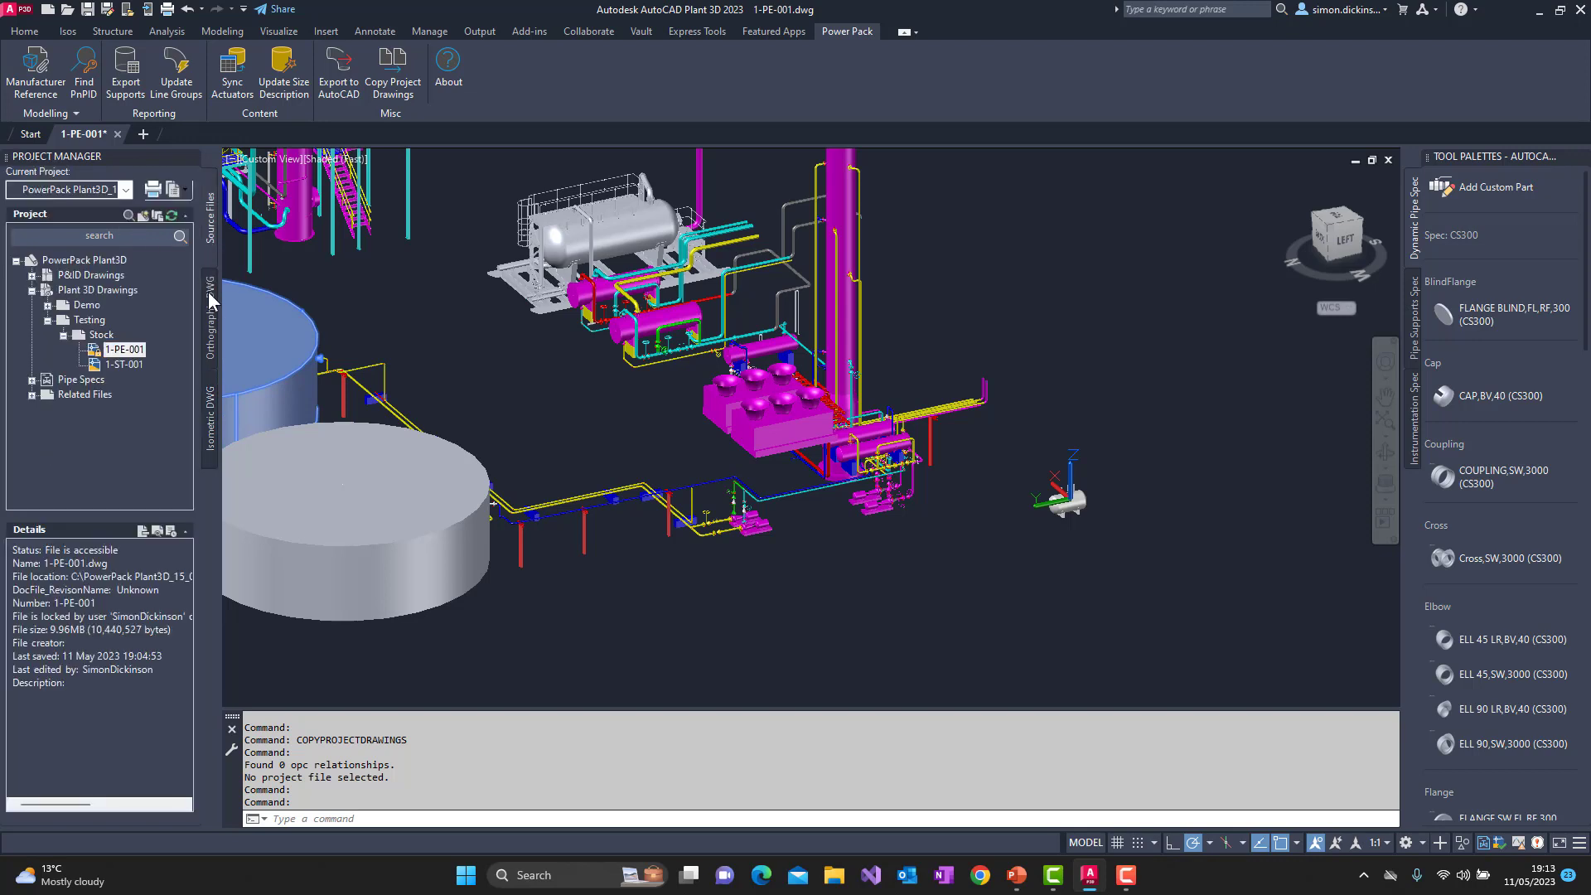
pyautogui.click(35, 275)
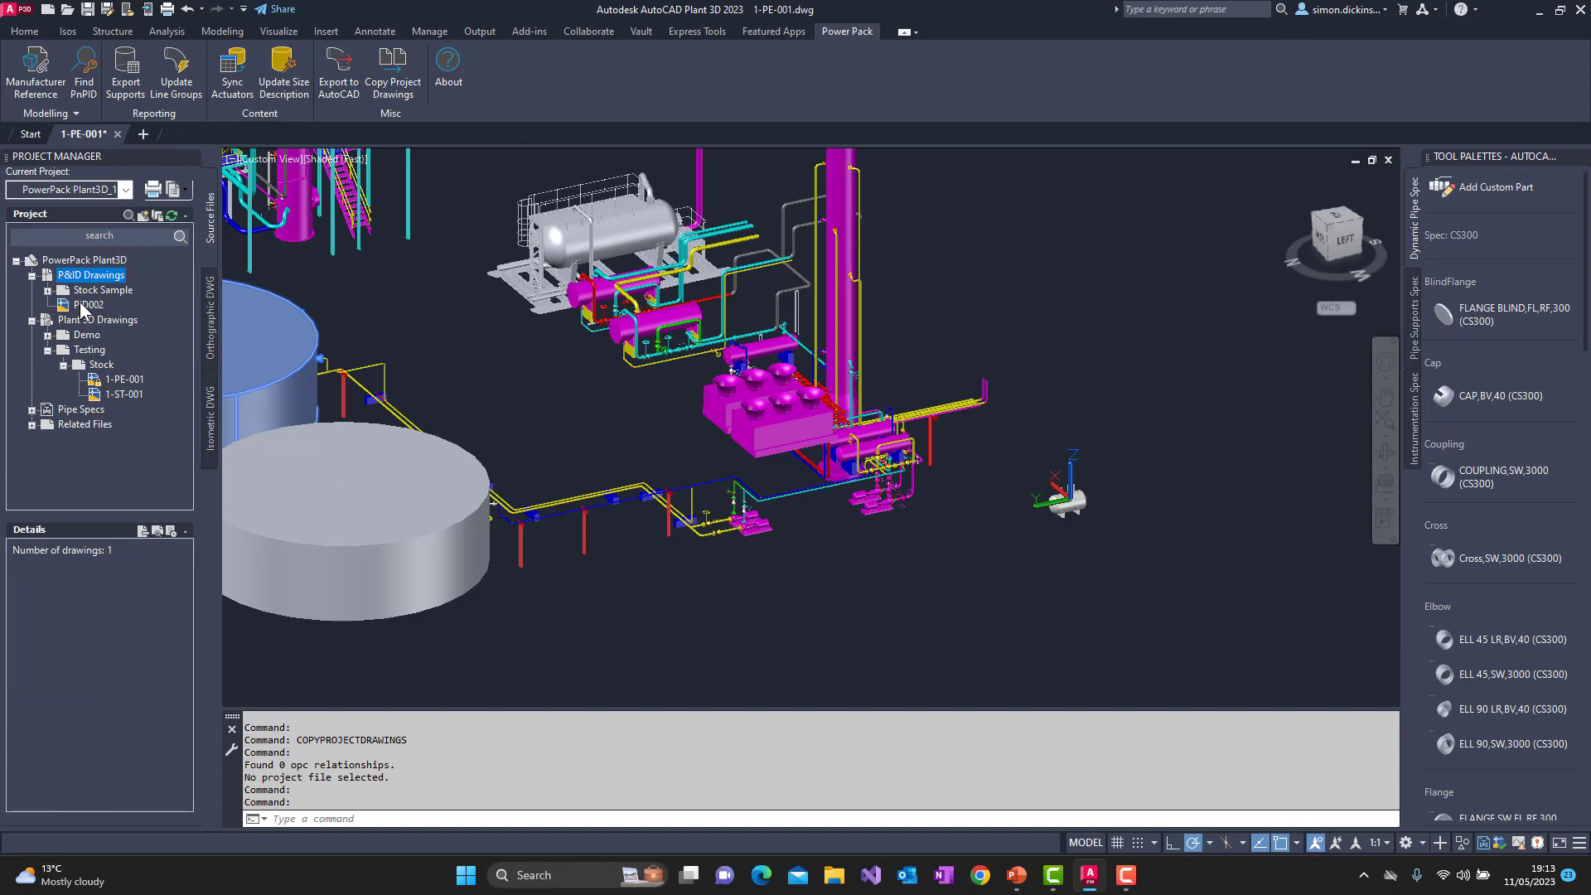
pyautogui.doubleClick(83, 304)
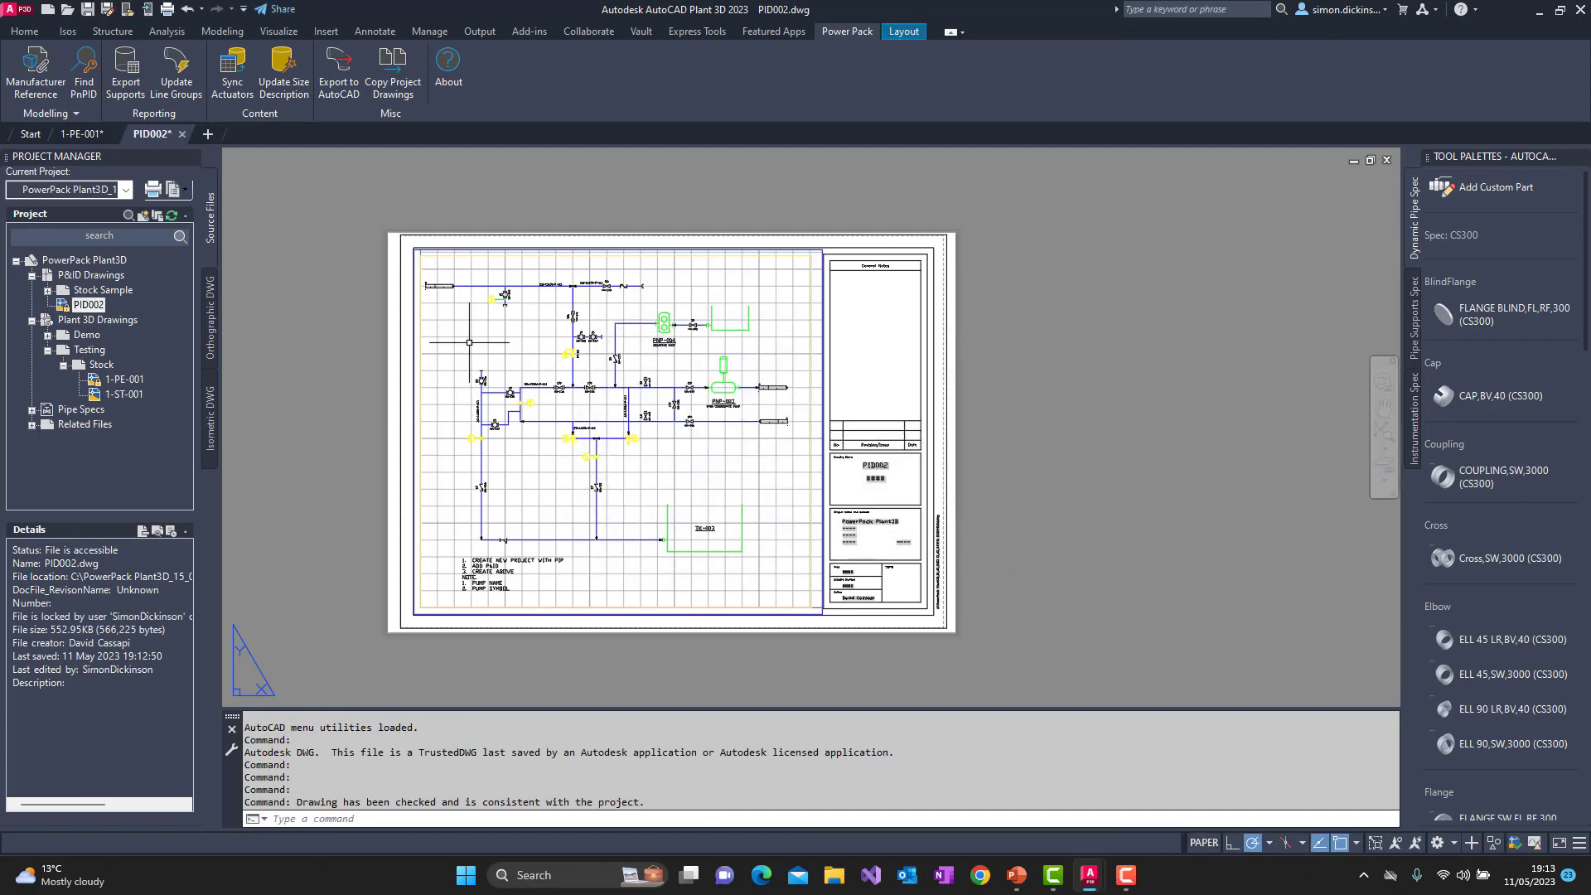
# Step: Reopen the 1-PE-001 plant model and zoom and pan out until the whole plant shows
pyautogui.doubleClick(125, 380)
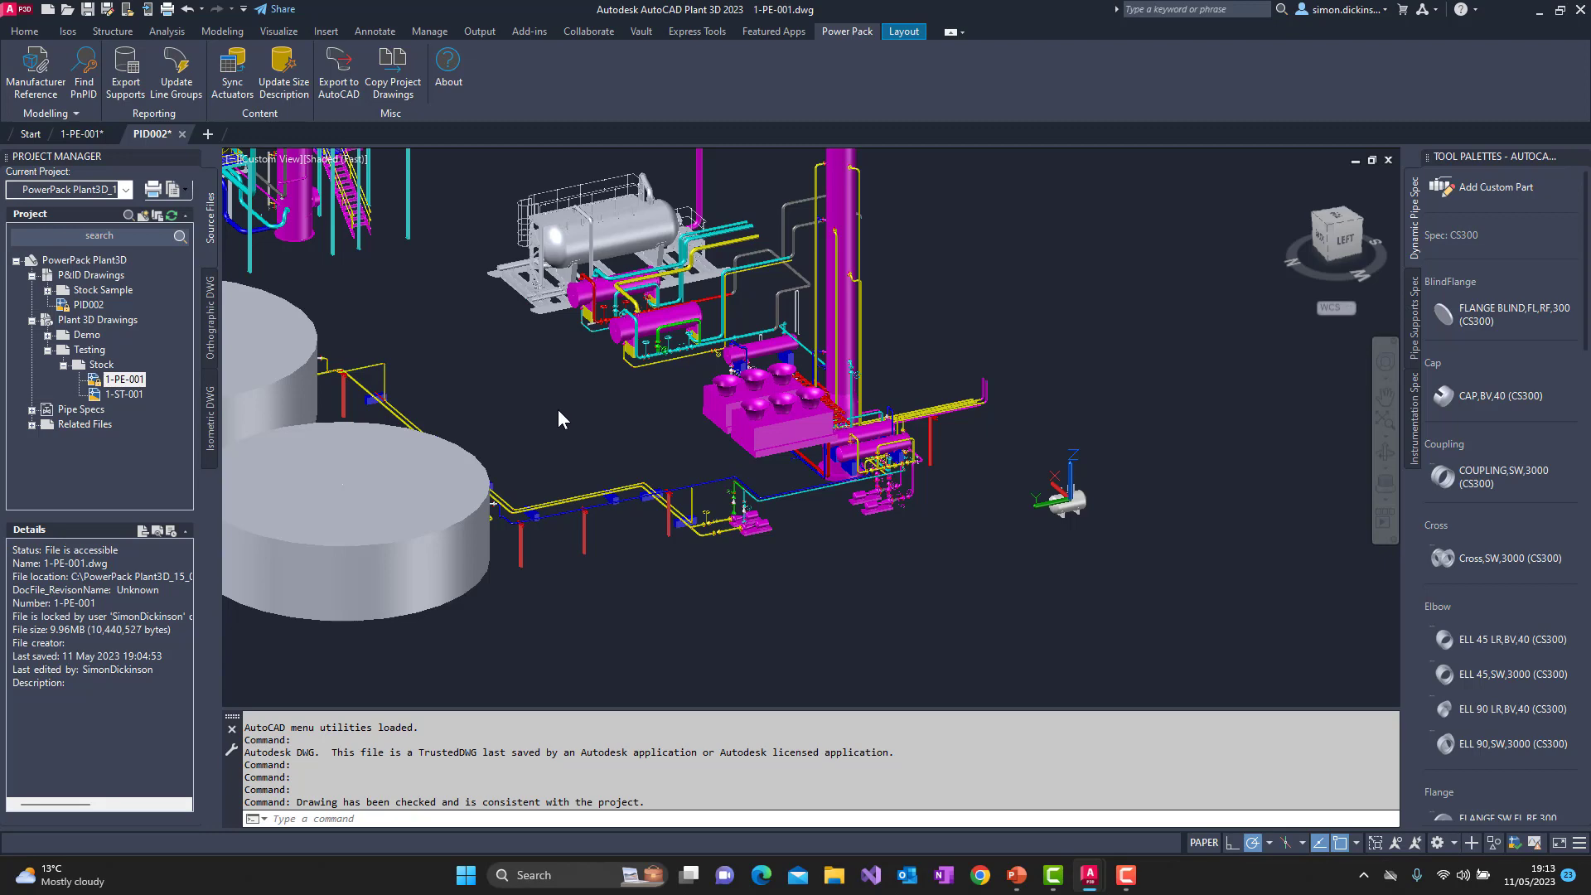
pyautogui.scroll(-4, 557, 414)
pyautogui.moveTo(605, 439); pyautogui.dragTo(857, 527, button='middle')
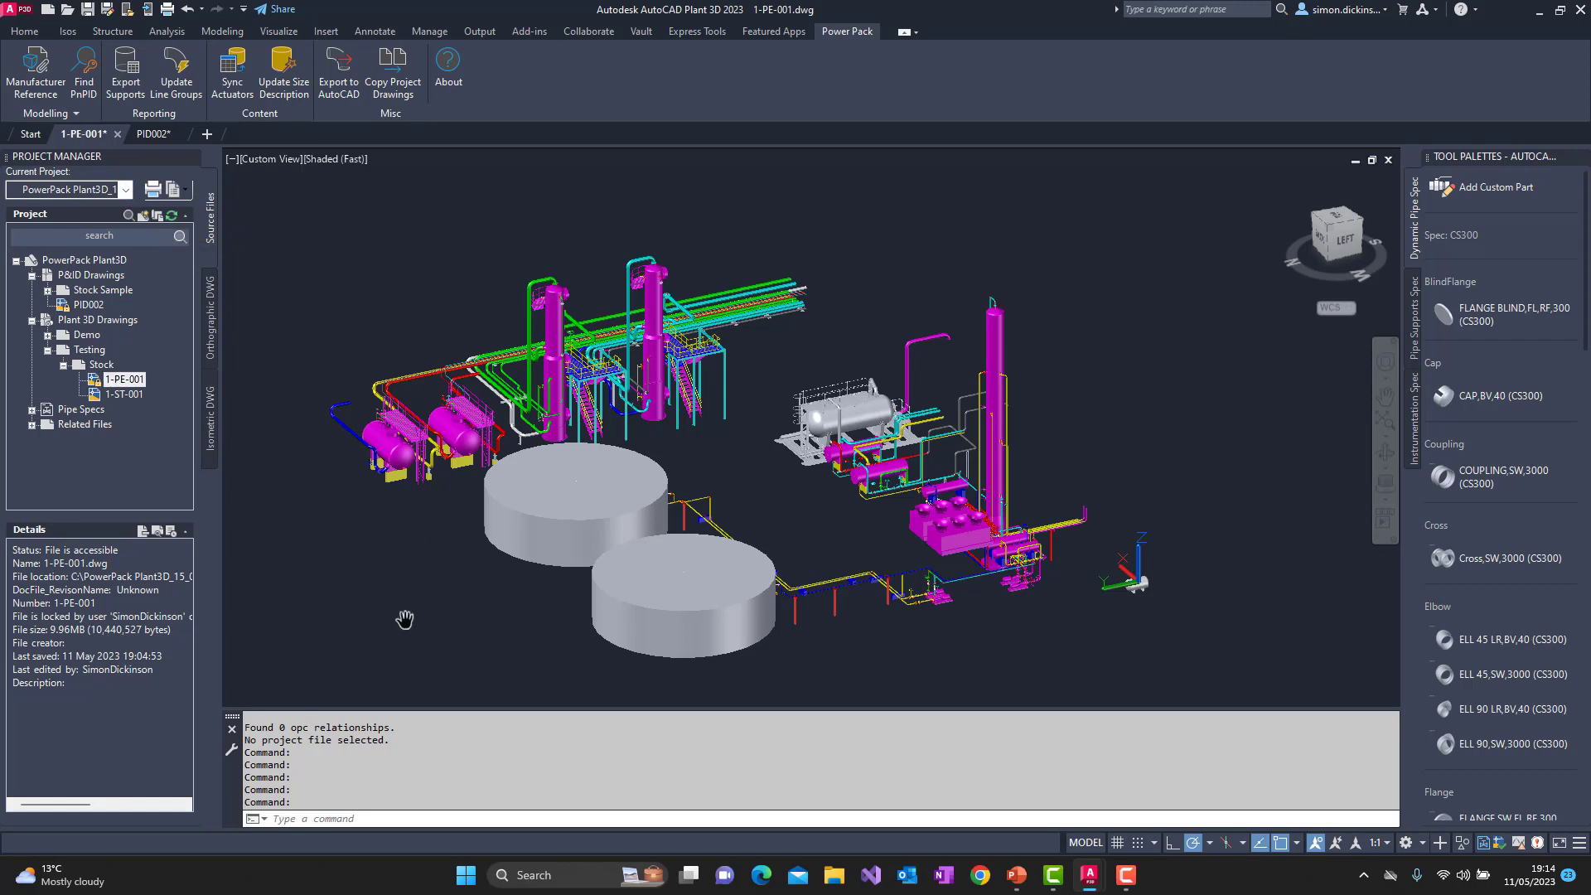
pyautogui.press('Escape')
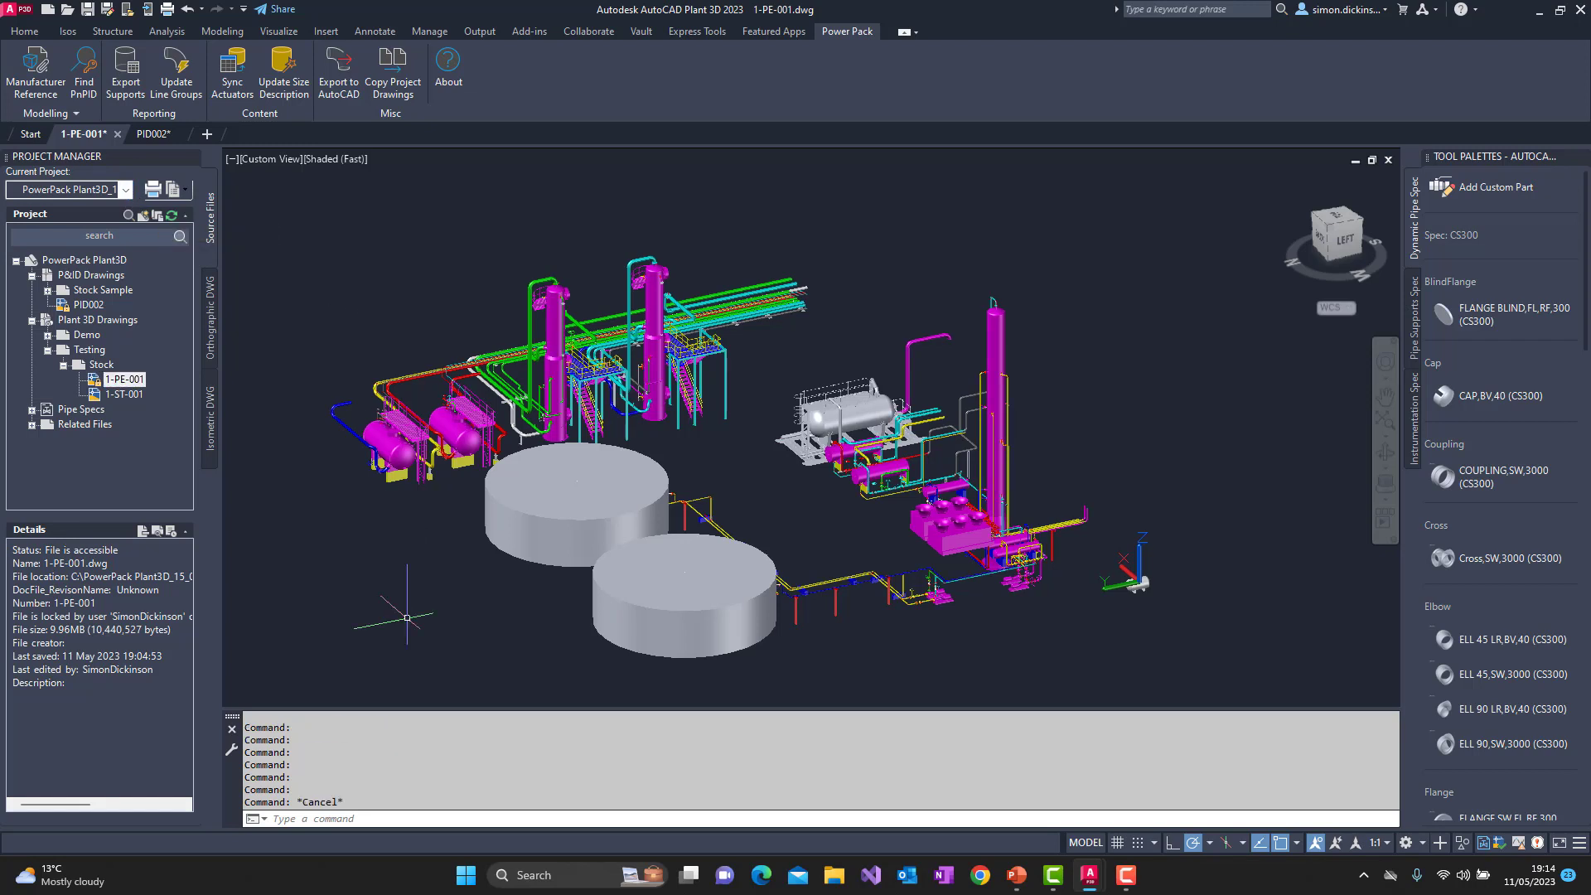
# Step: Switch the current project to Challange, closing project drawings and saving changes to 1-PE-001
pyautogui.click(125, 192)
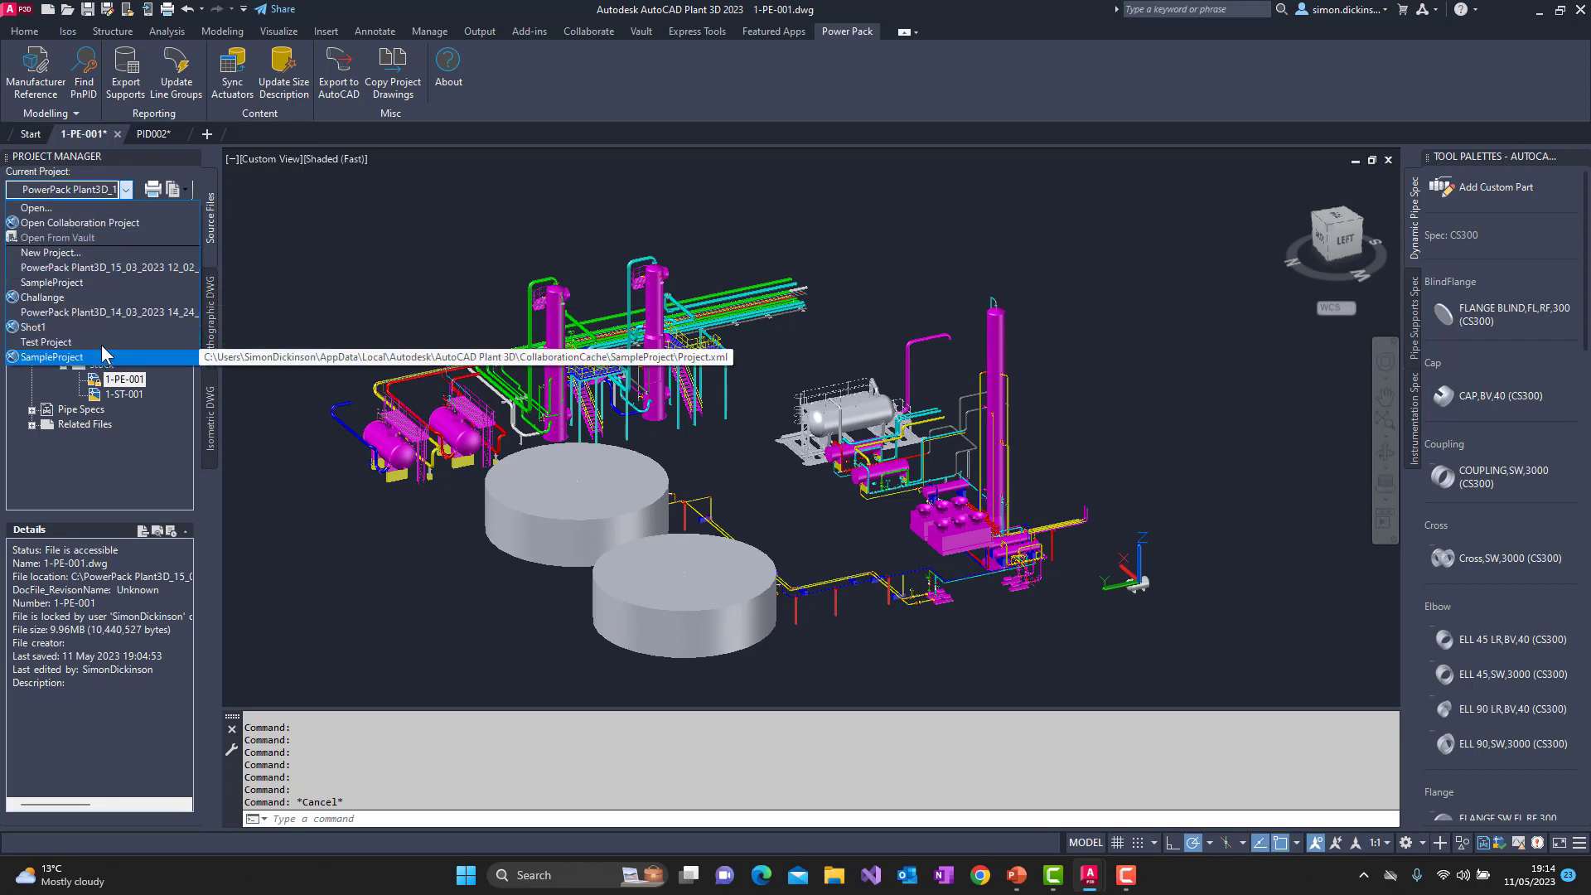
pyautogui.click(66, 300)
pyautogui.click(808, 466)
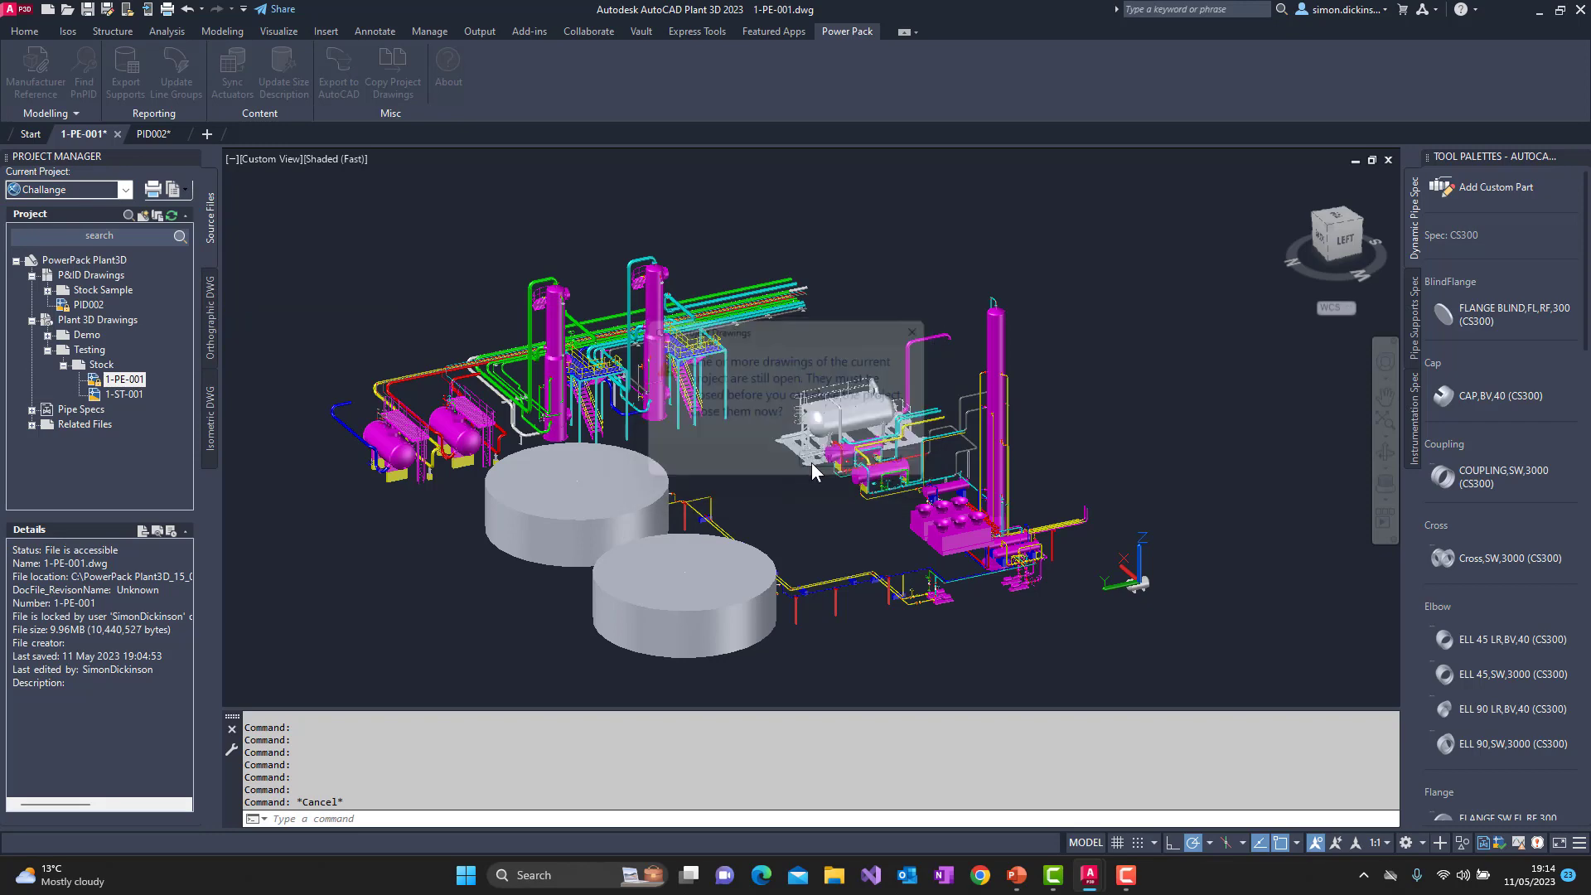
pyautogui.click(821, 472)
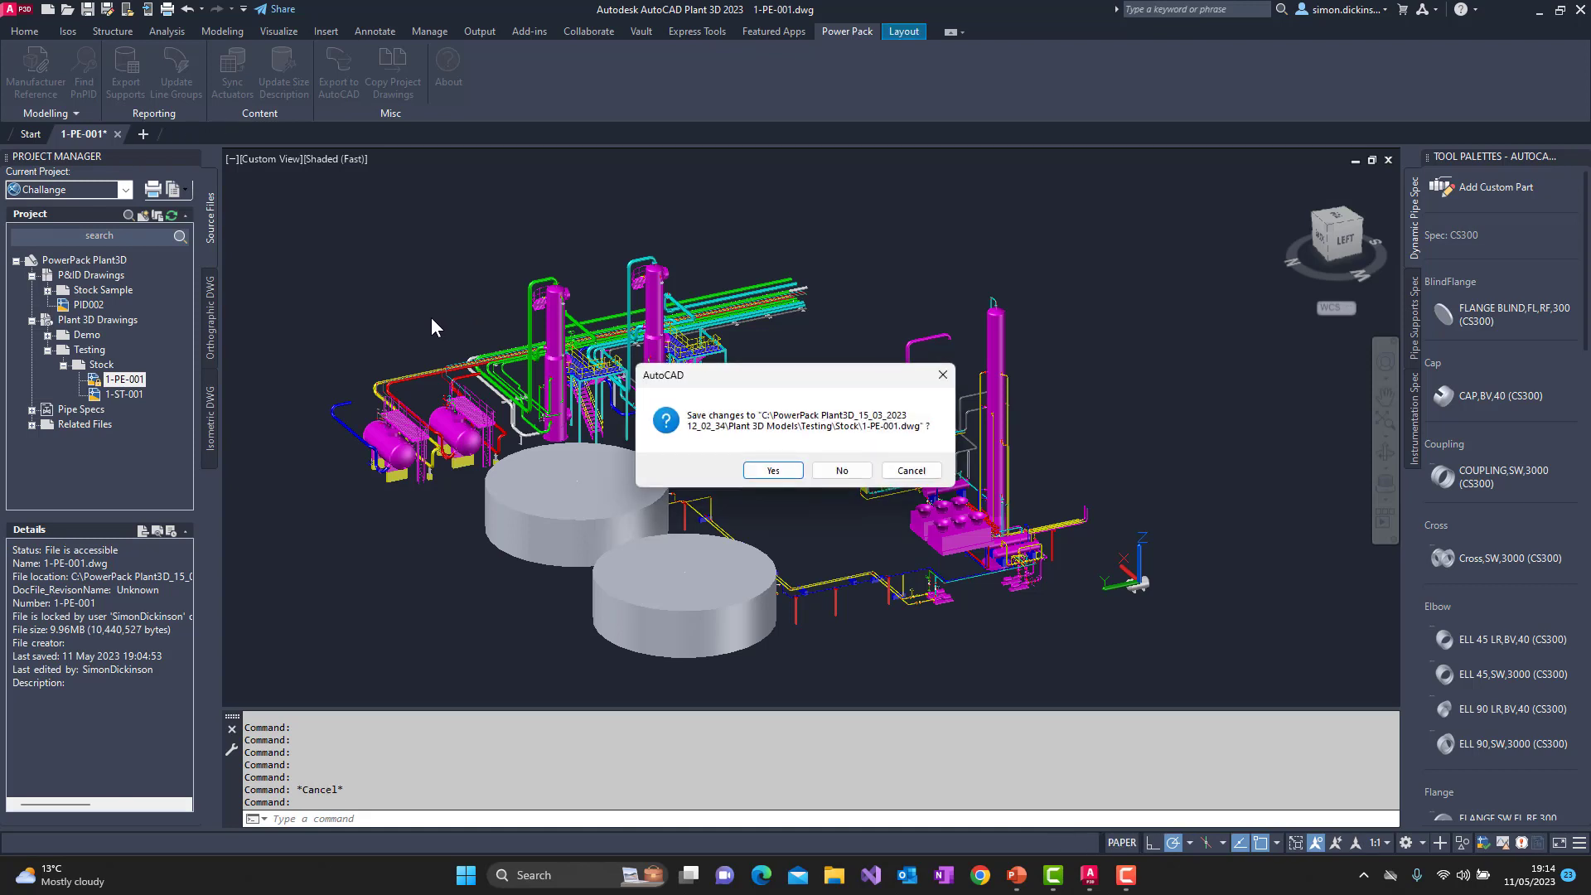
pyautogui.click(779, 471)
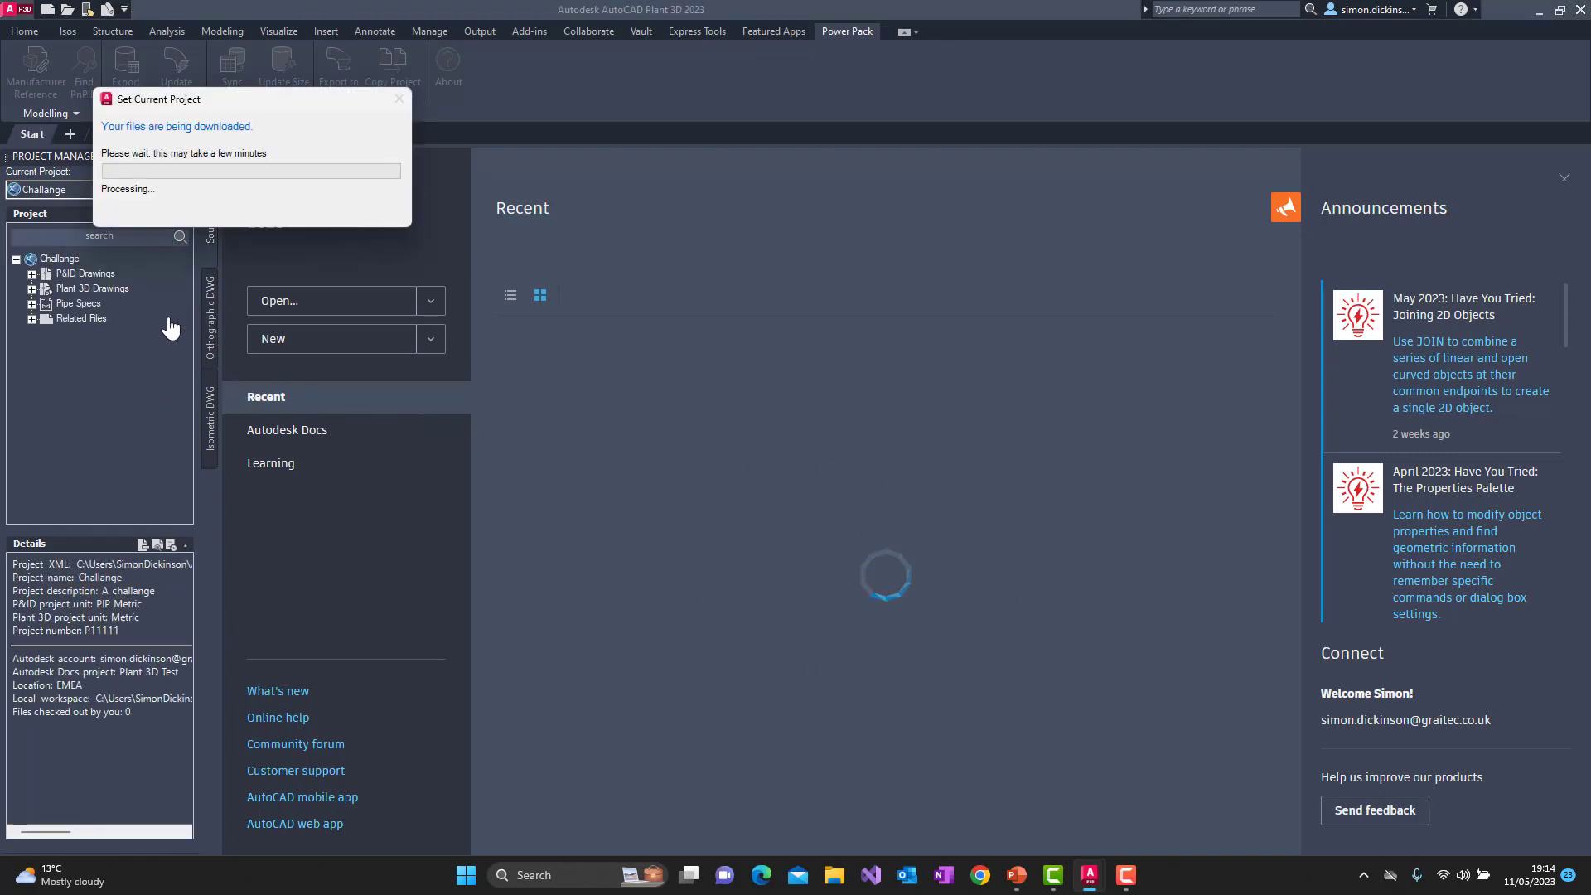
# Step: Expand Challange's Plant 3D Drawings and check out and open Example Layout
pyautogui.click(32, 288)
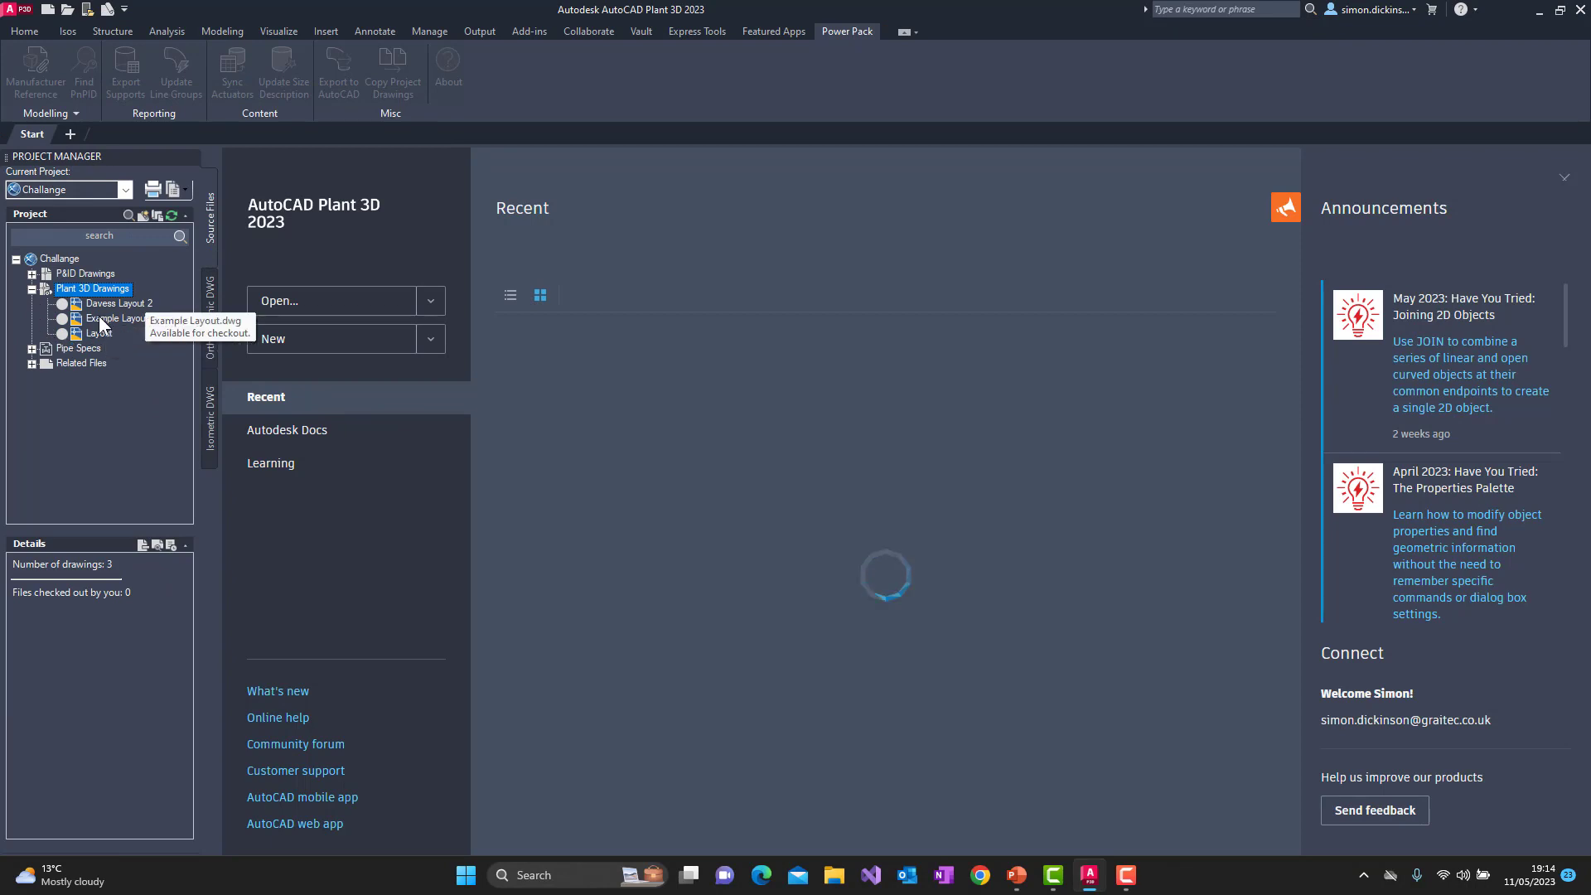
pyautogui.doubleClick(101, 319)
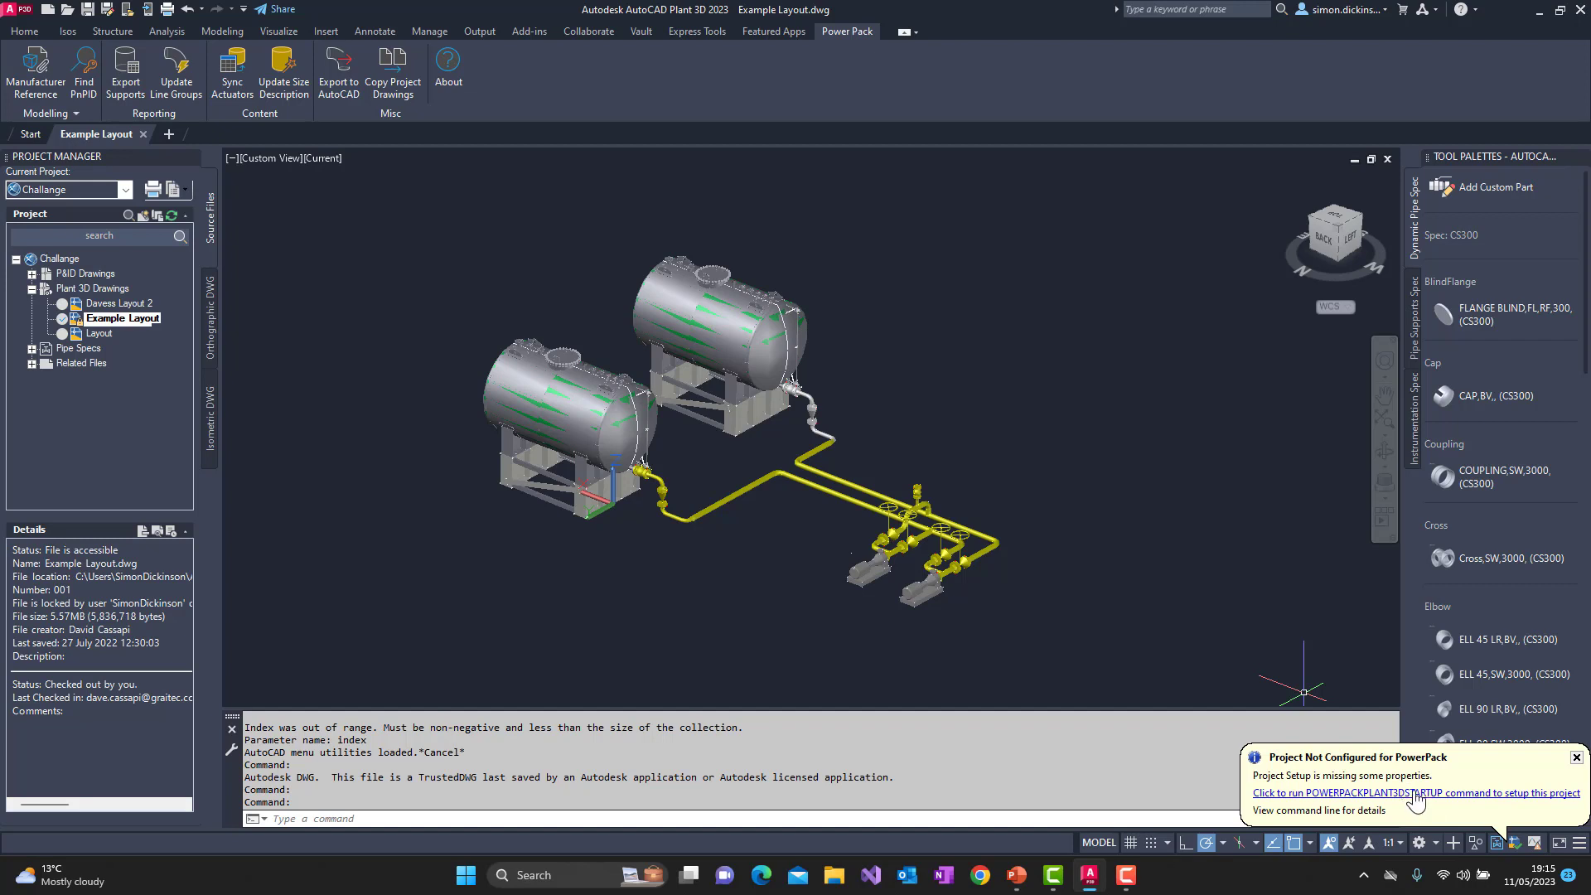
# Step: Run POWERPACKPLANT3DSTARTUP from the notification and accept adding PowerPack settings to Challange
pyautogui.click(1392, 793)
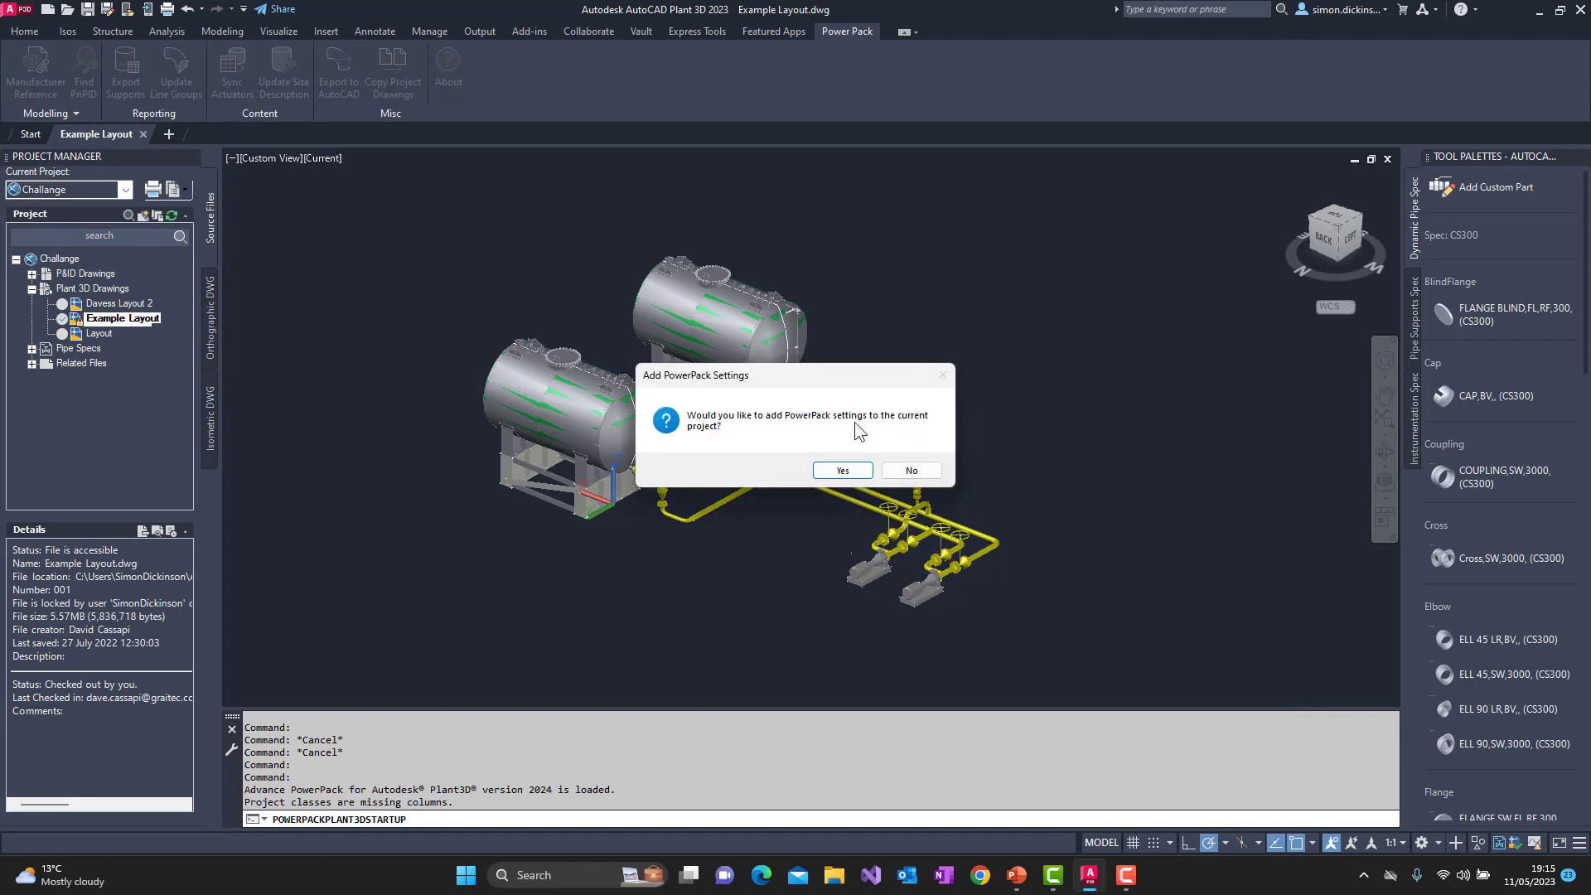
pyautogui.click(843, 471)
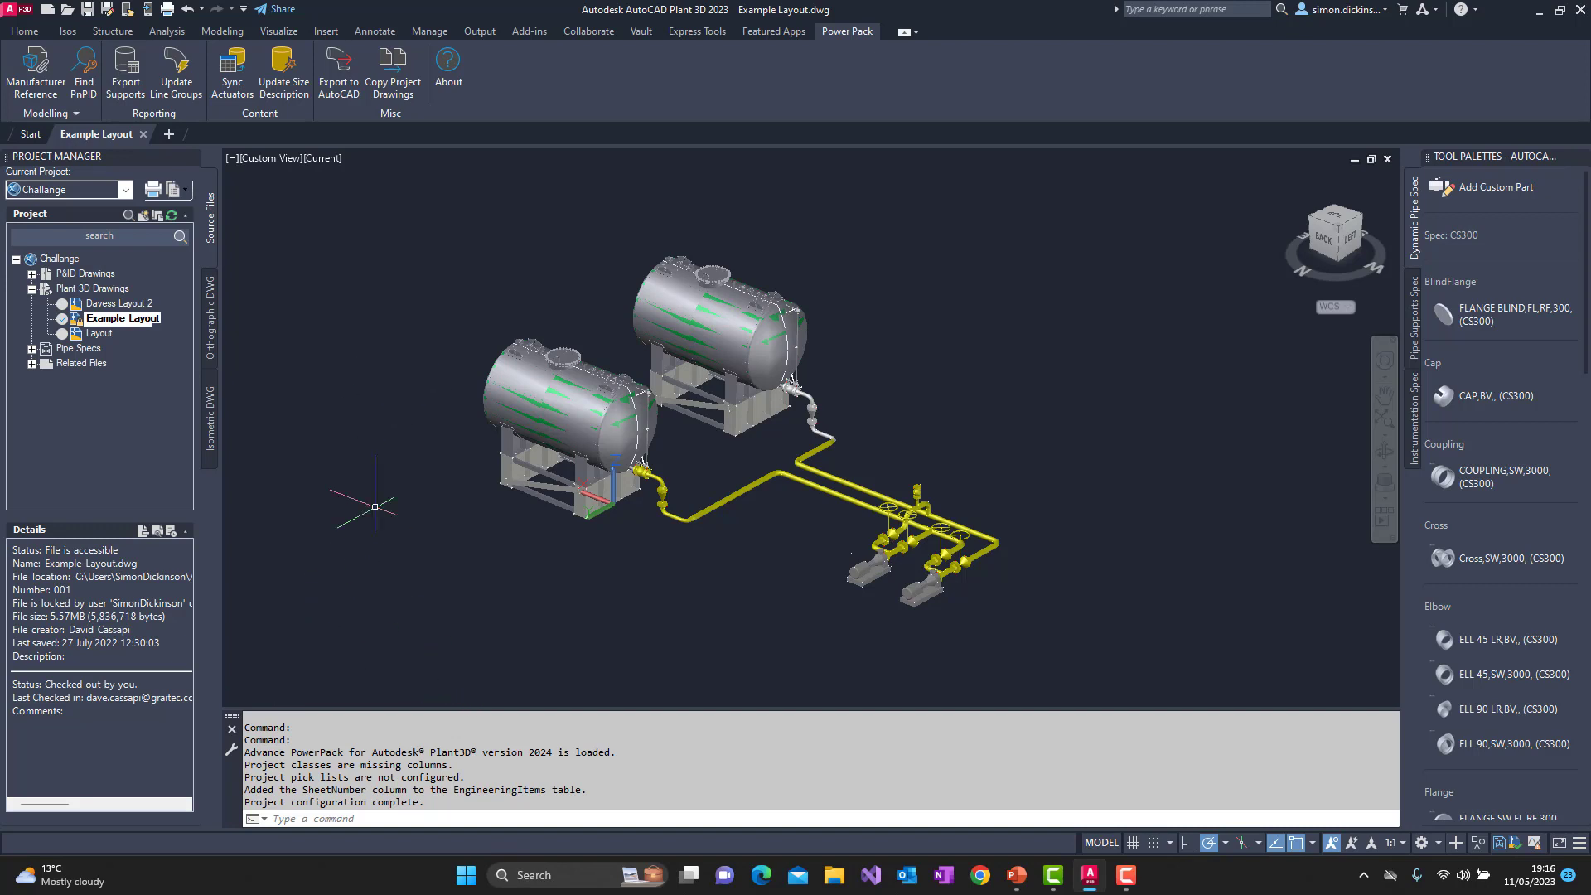
# Step: Pan the Example Layout model up and right, then bring up File Explorer from the taskbar
pyautogui.moveTo(375, 507); pyautogui.dragTo(423, 465, button='middle')
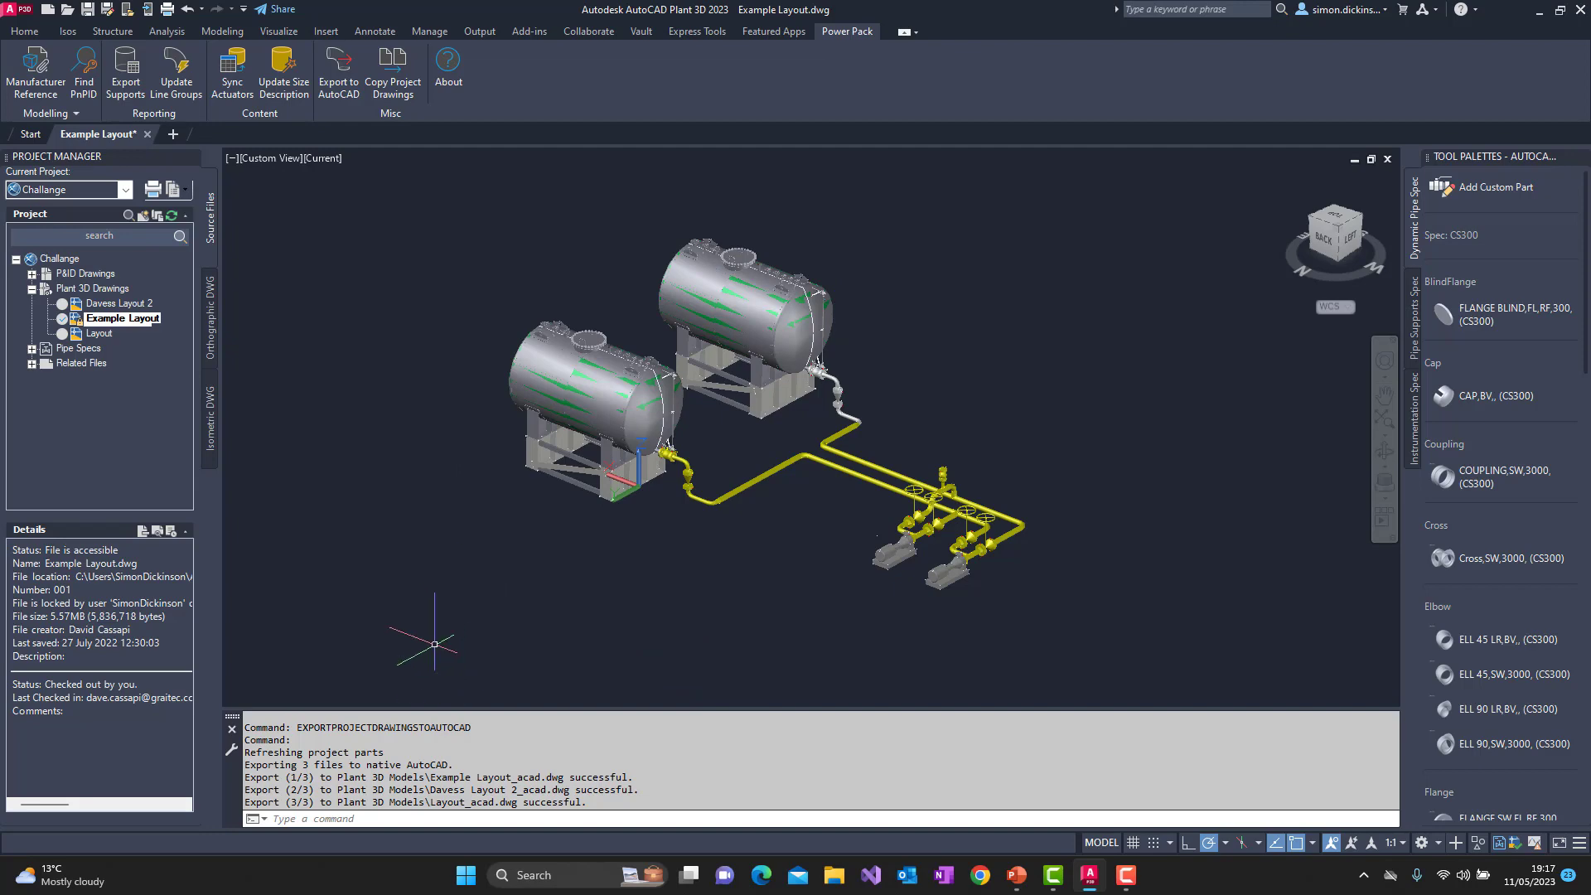
pyautogui.click(839, 881)
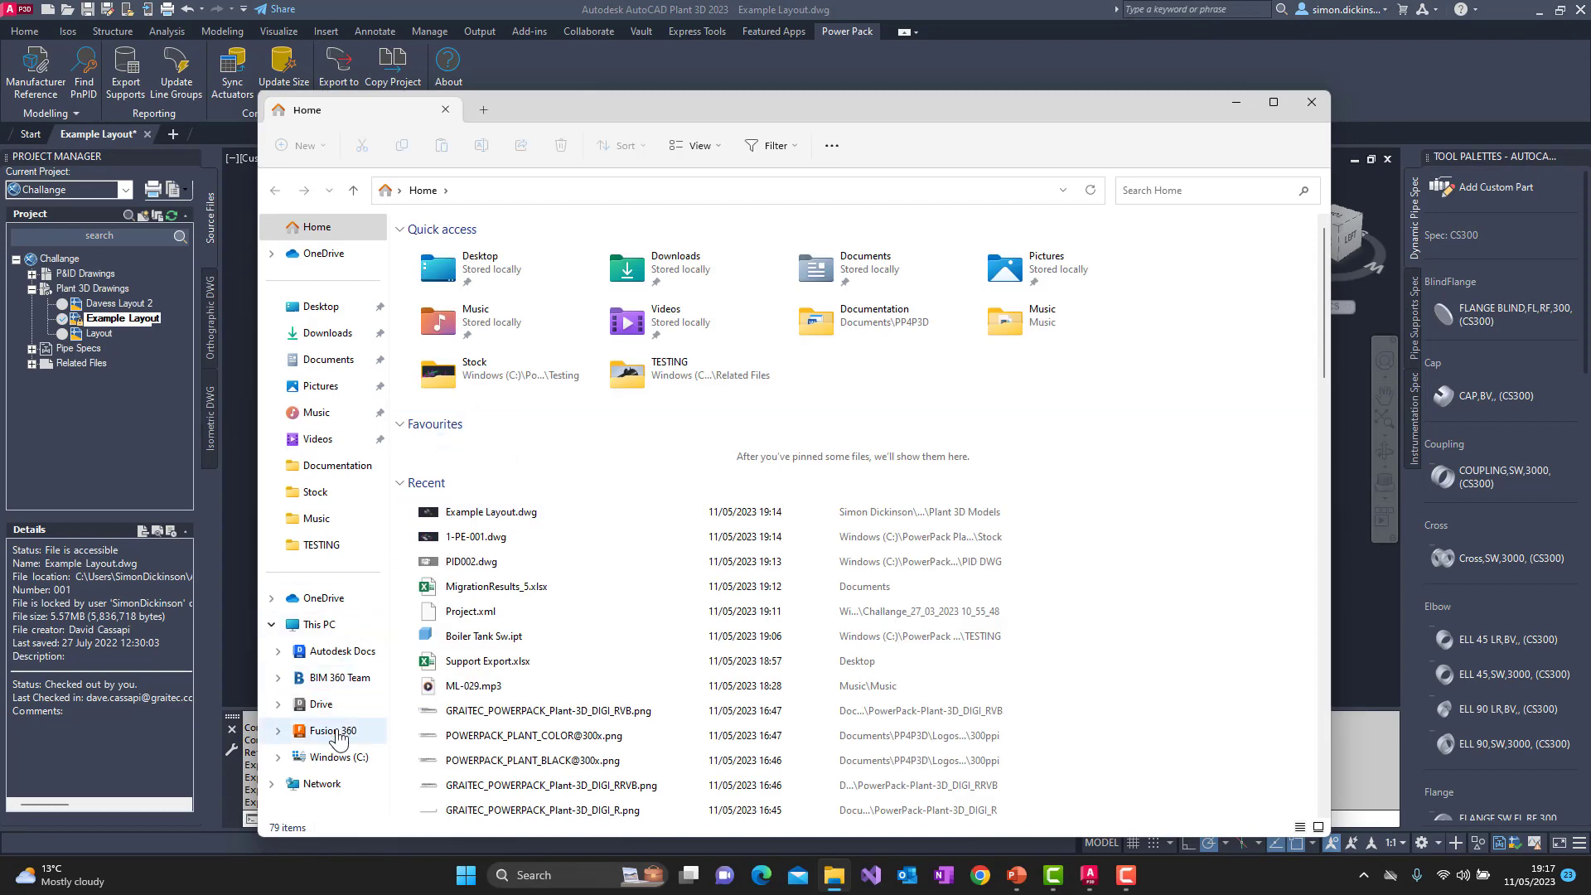
# Step: Browse from C: through Users\<user>\AppData\Local\Autodesk\AutoCAD Plant 3D\CollaborationCache into the Challange folder
pyautogui.click(337, 757)
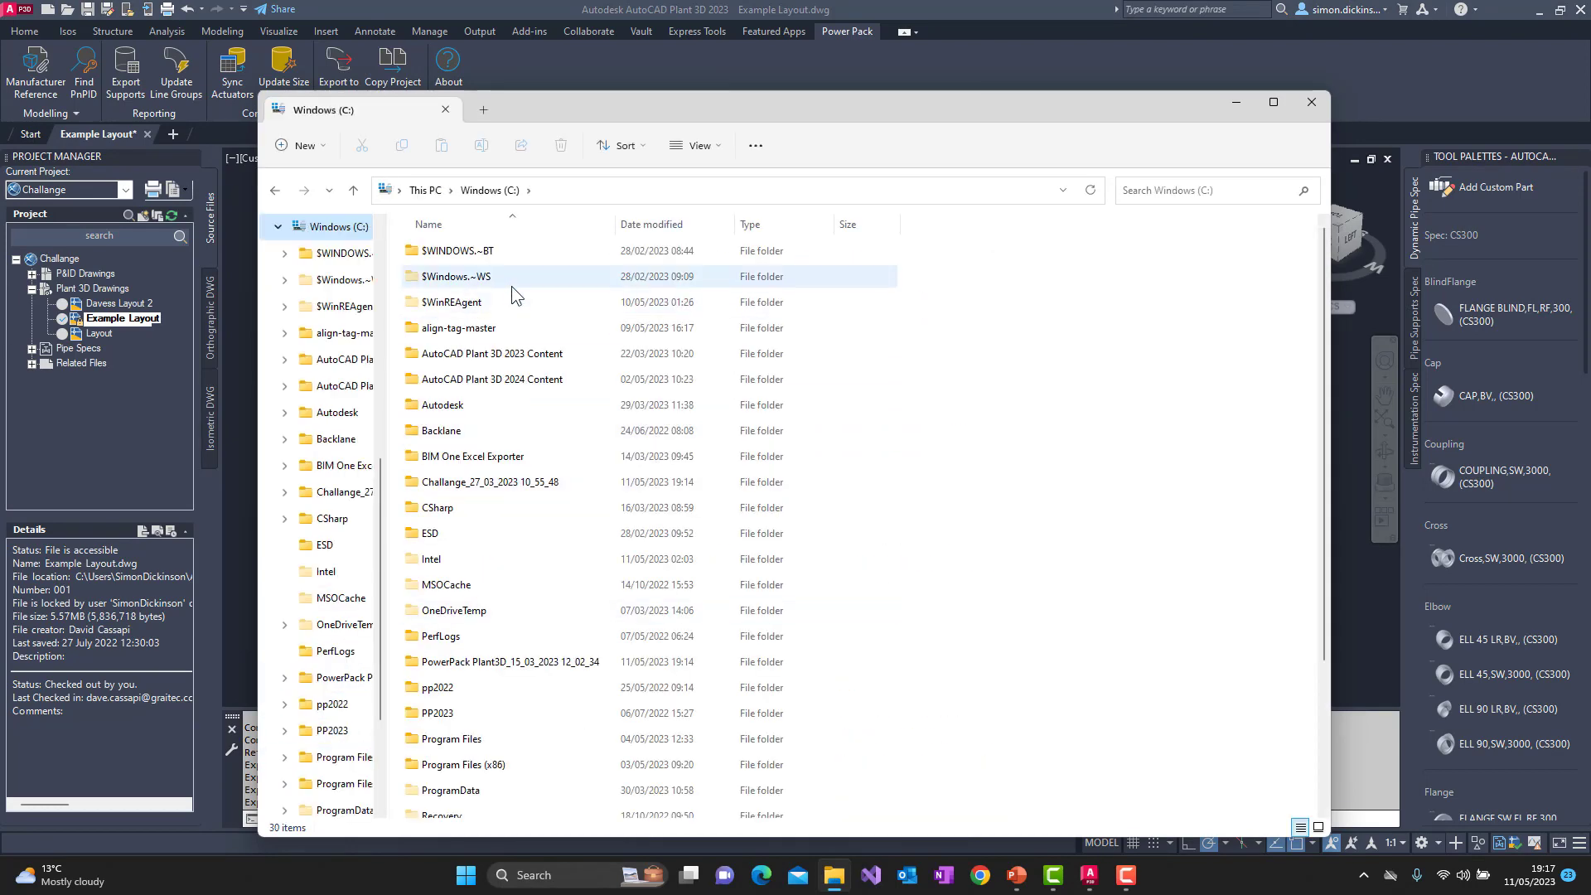
pyautogui.scroll(-2, 501, 472)
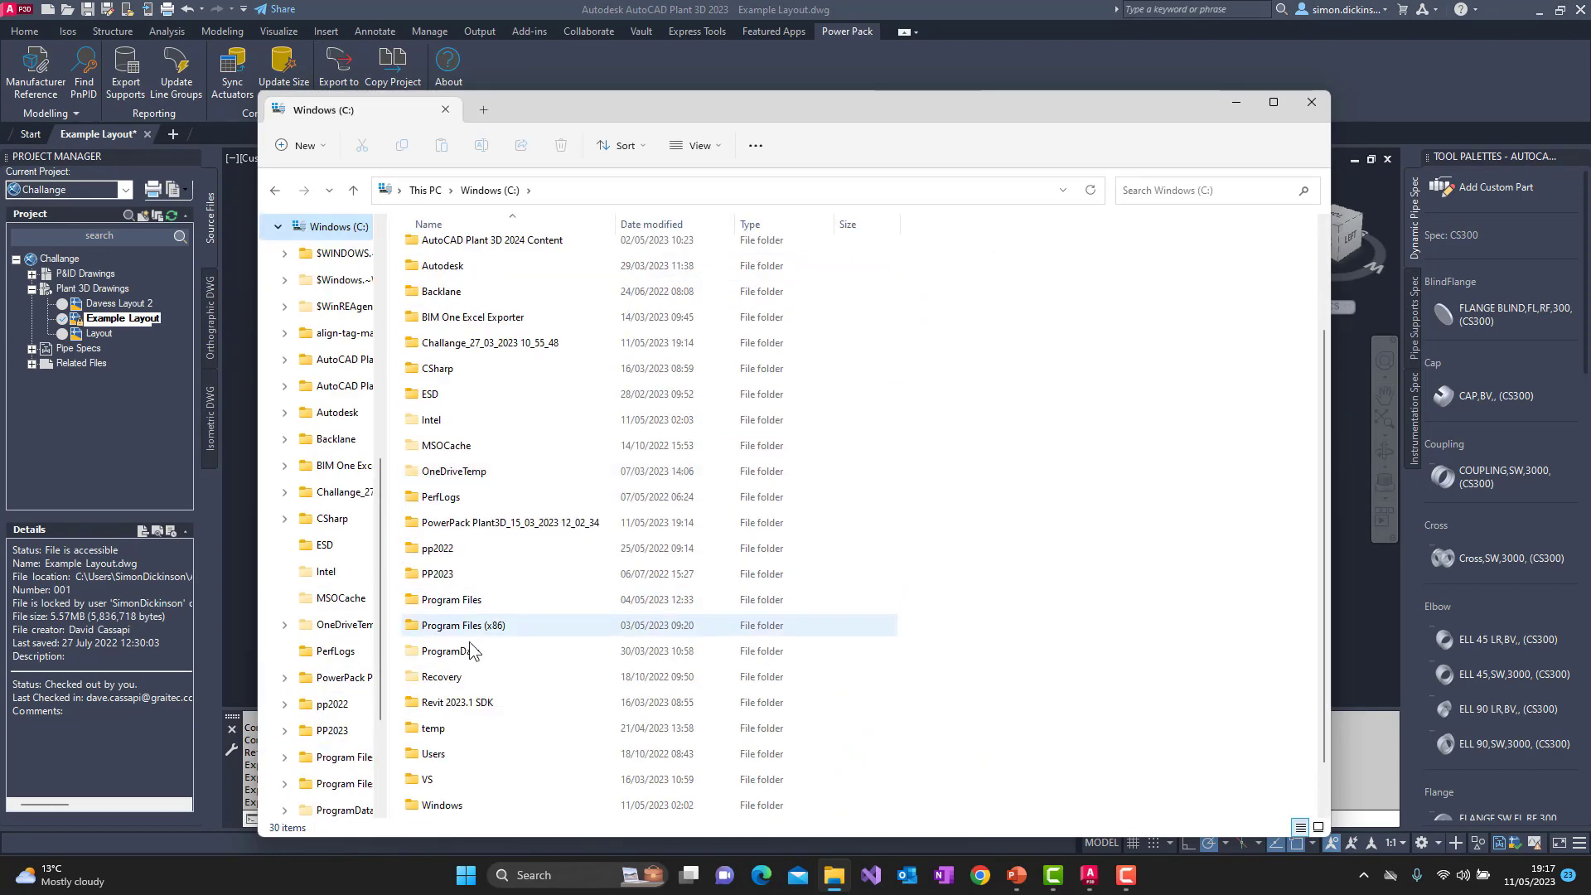
pyautogui.scroll(-1, 465, 673)
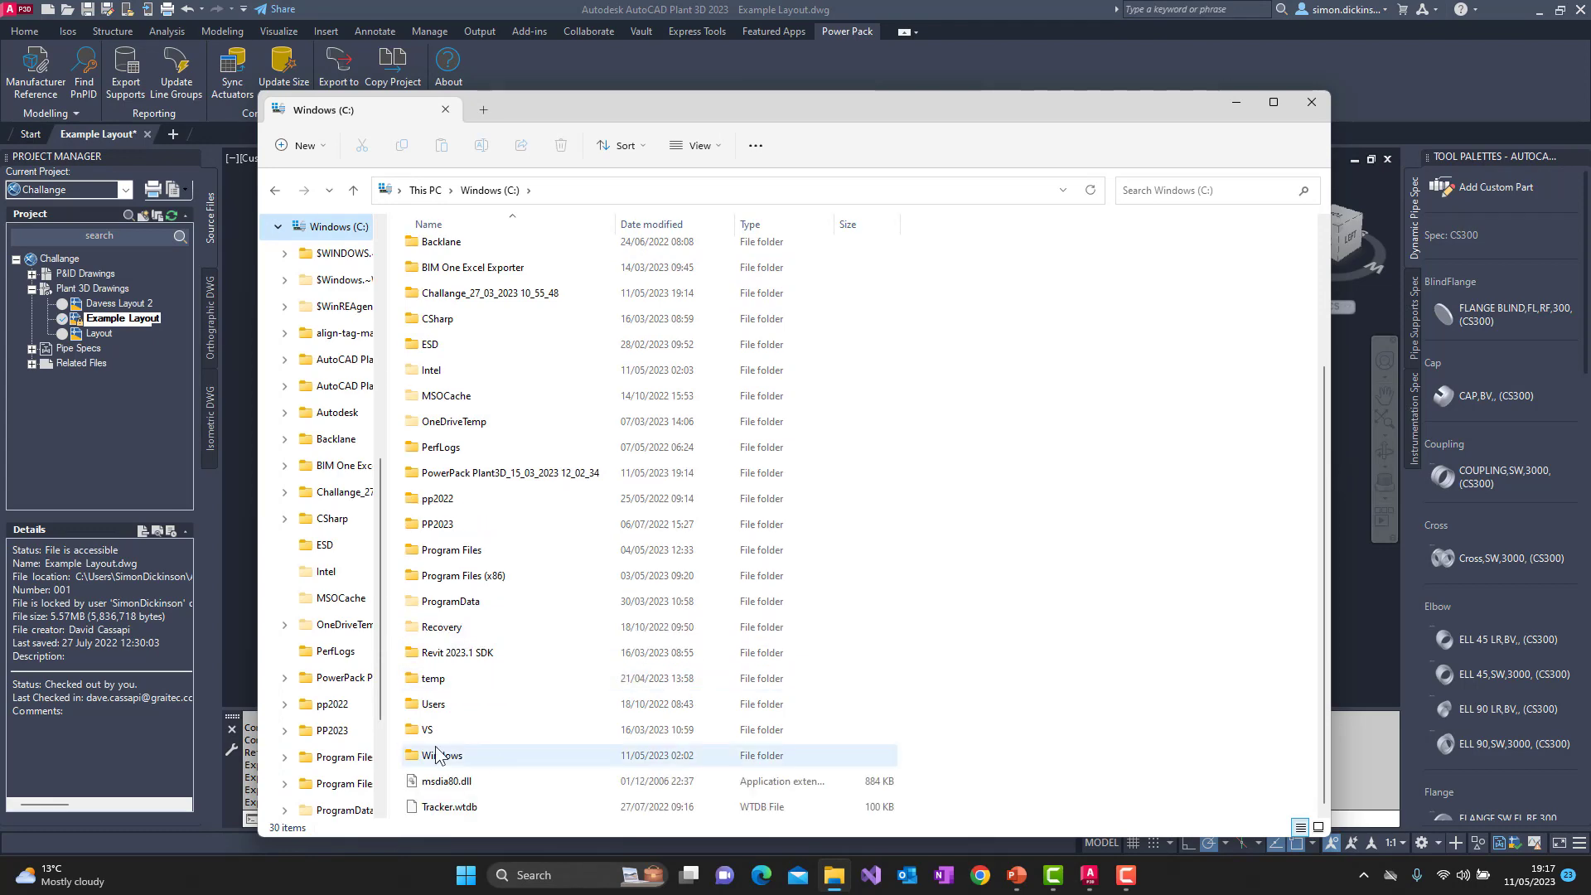
pyautogui.doubleClick(450, 706)
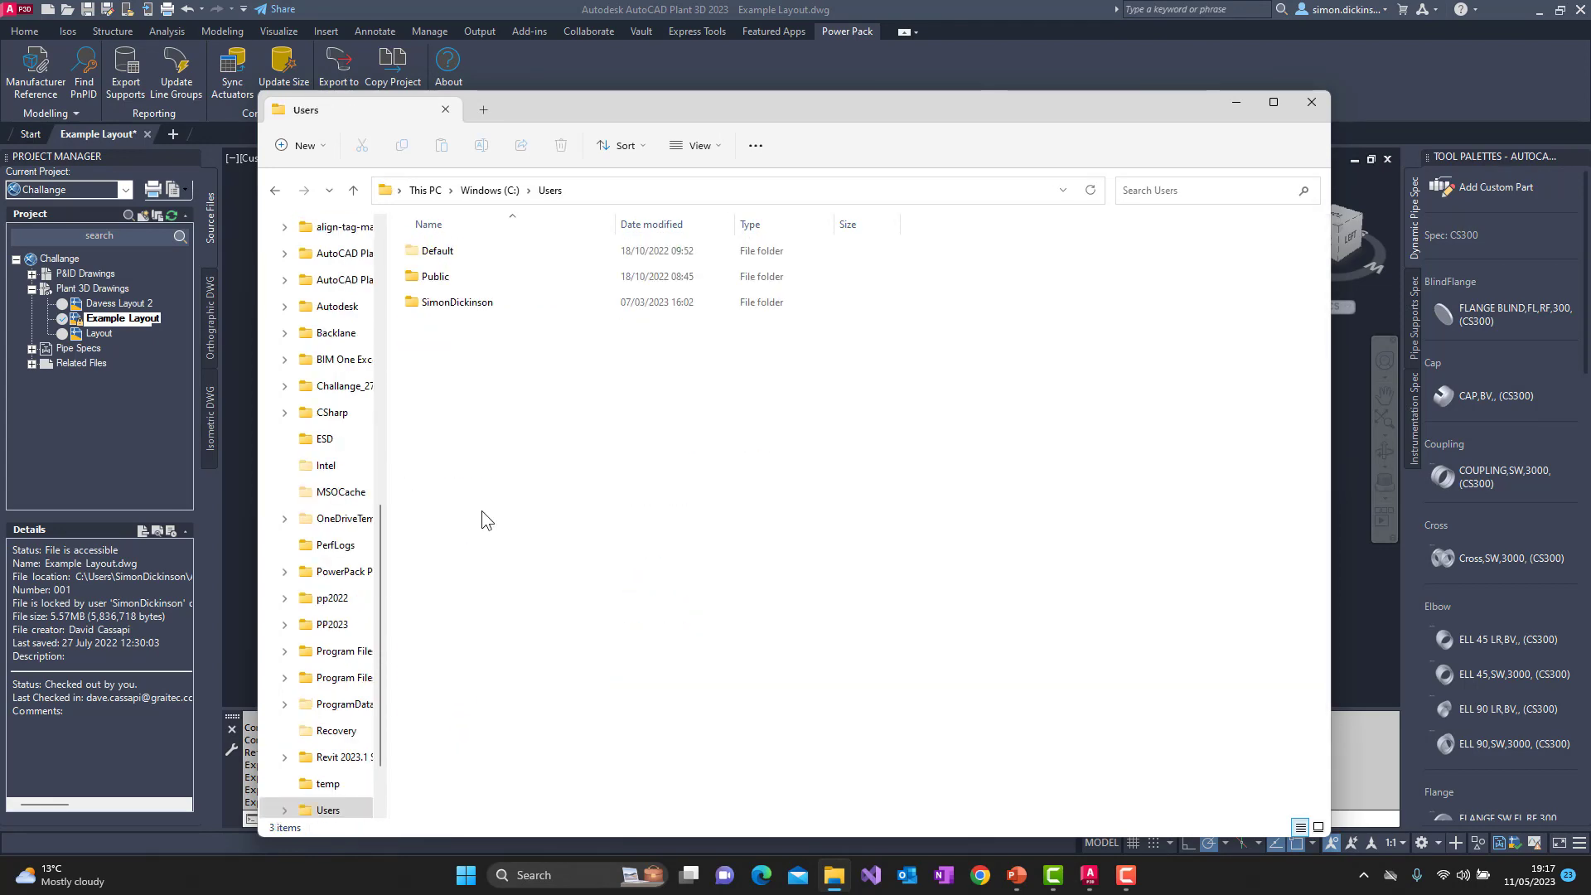
pyautogui.doubleClick(448, 302)
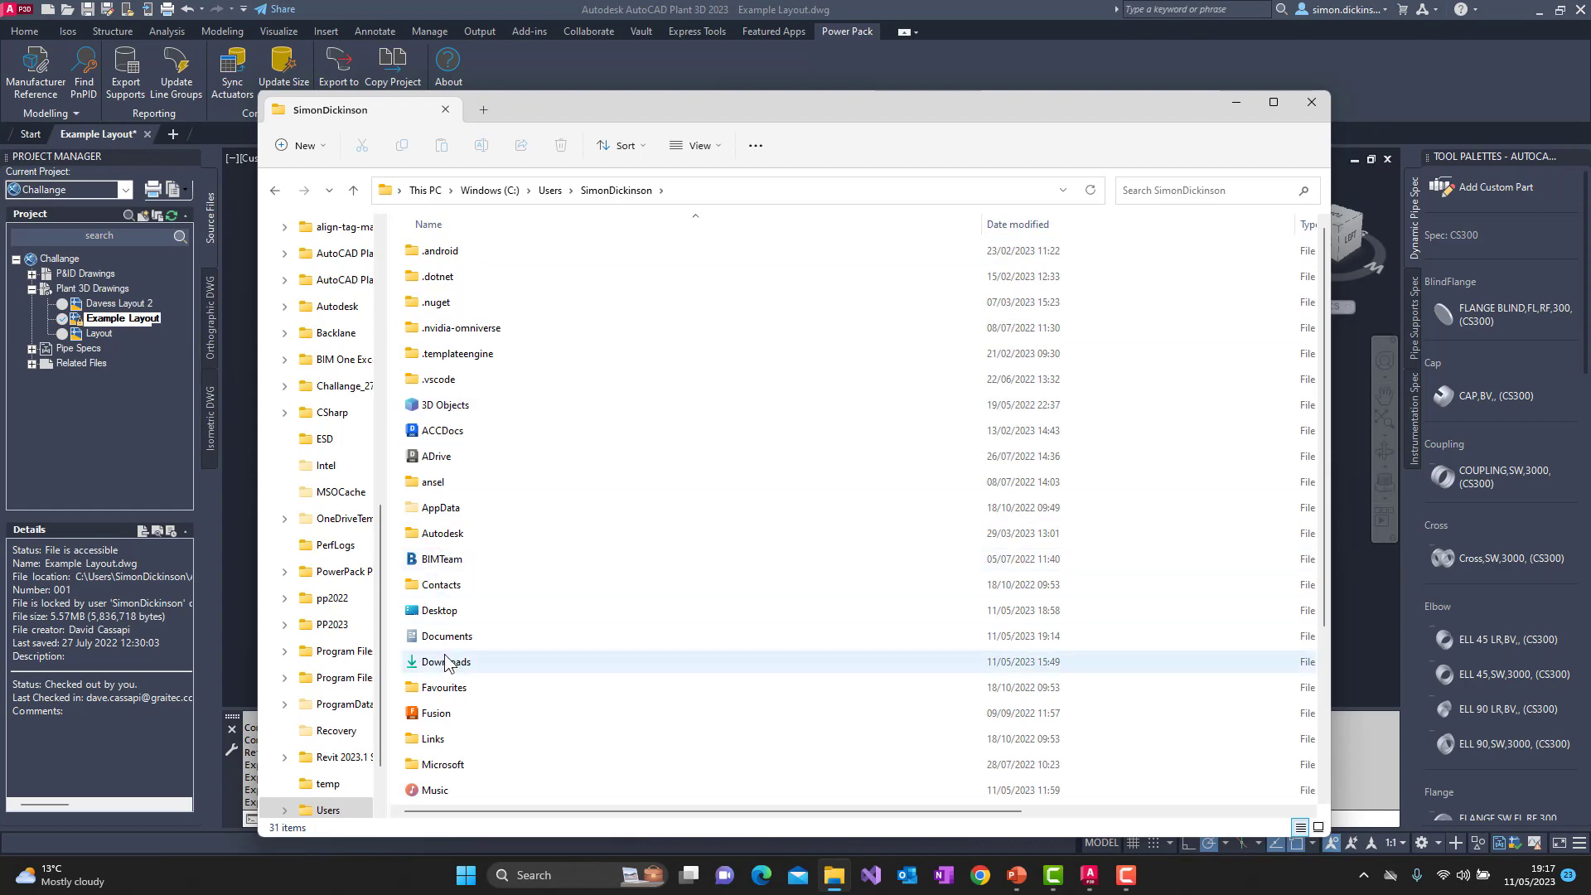
pyautogui.click(453, 516)
pyautogui.doubleClick(453, 521)
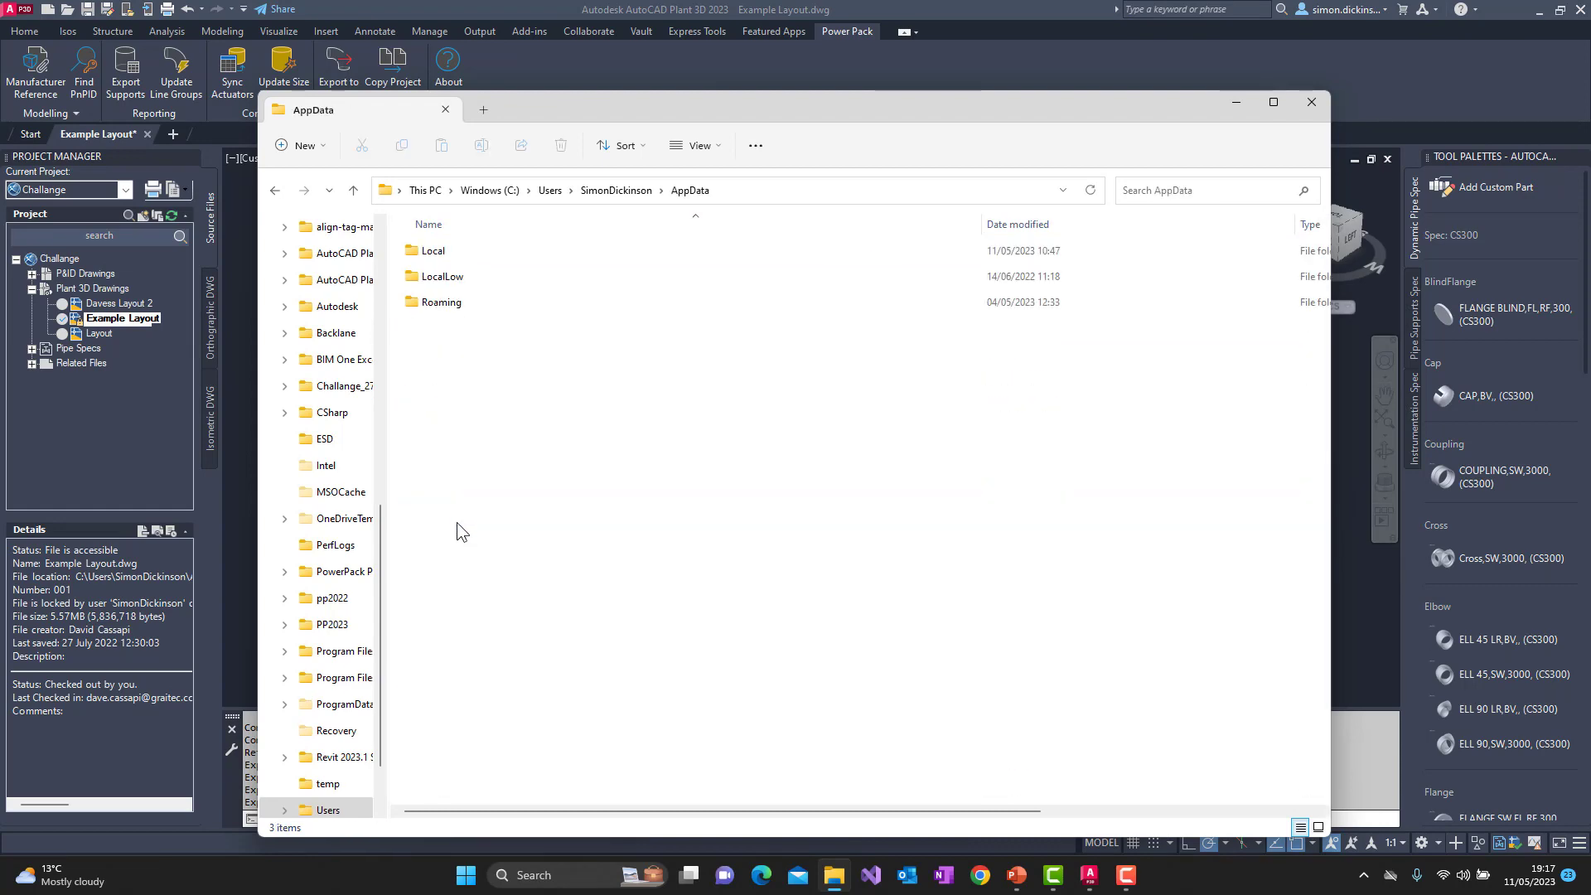
pyautogui.doubleClick(439, 250)
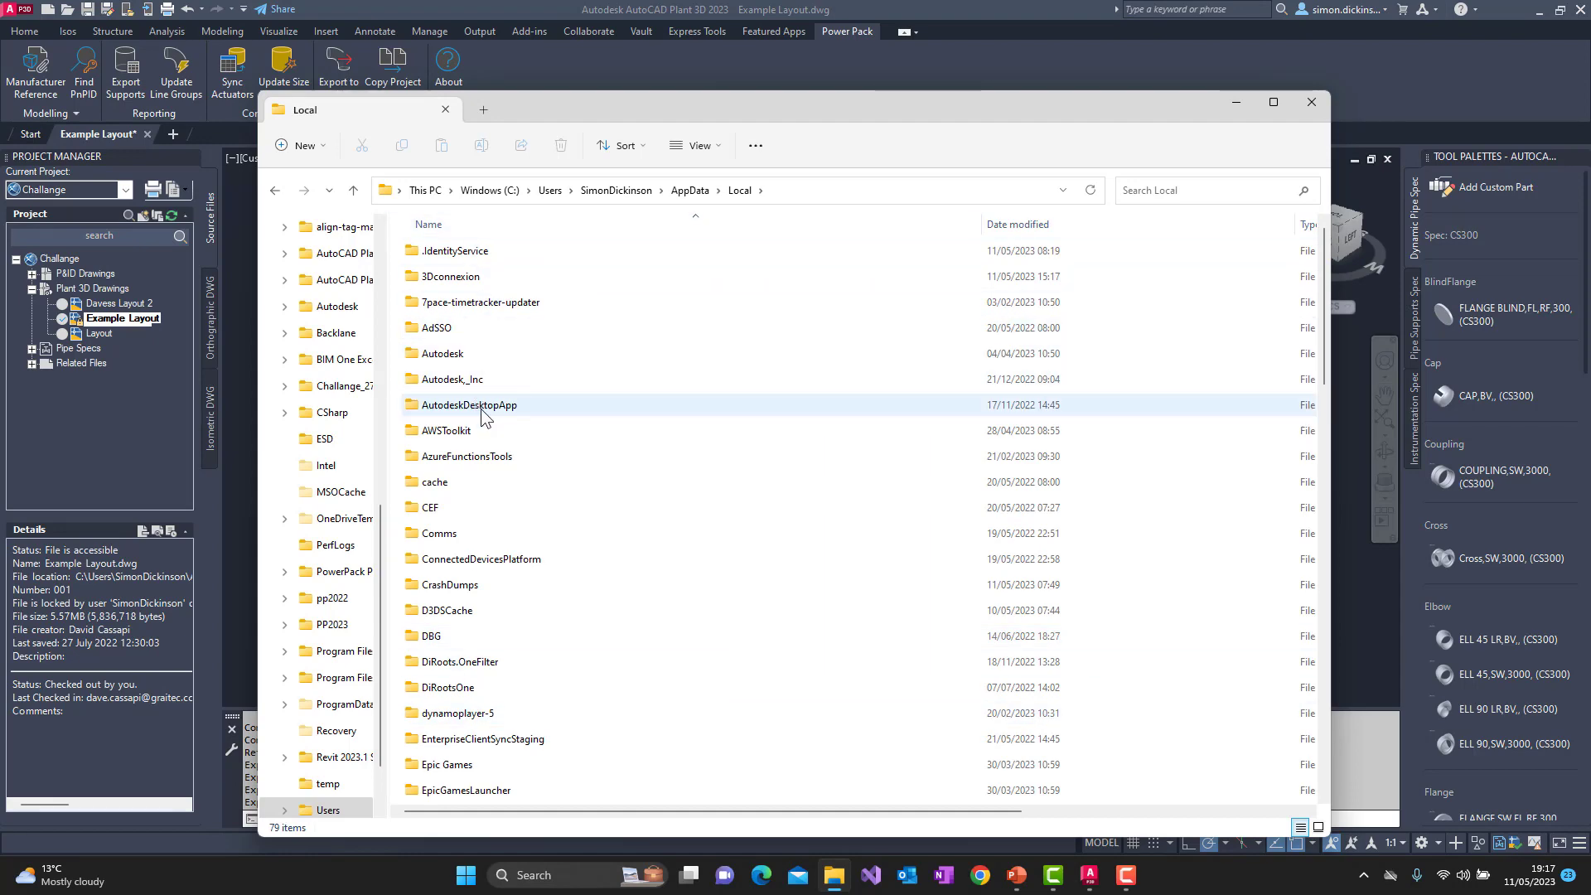
pyautogui.doubleClick(460, 354)
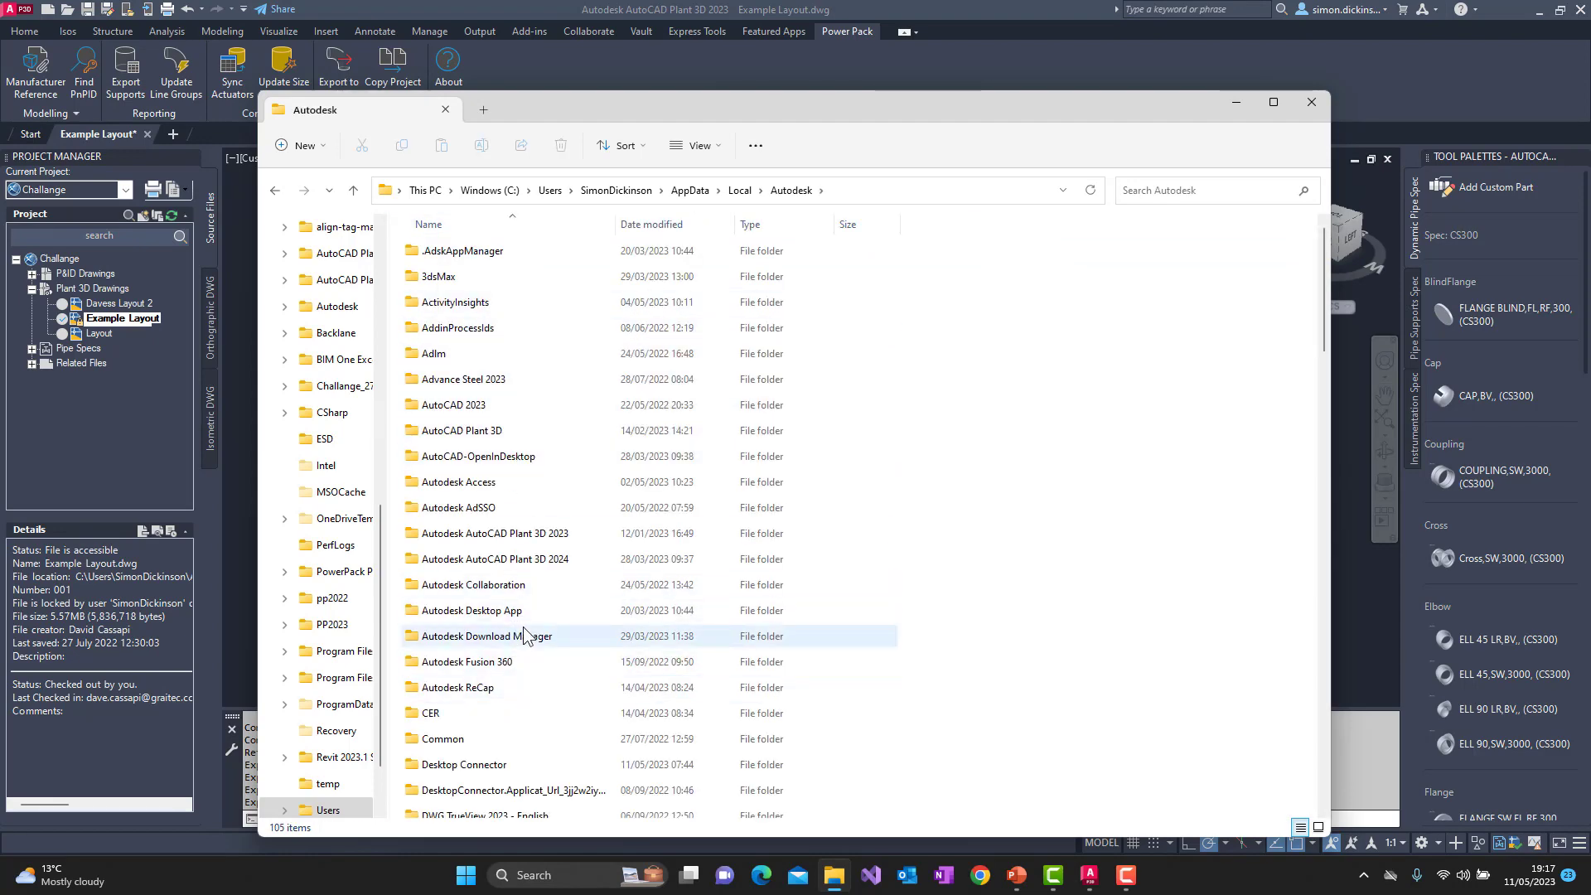
pyautogui.doubleClick(480, 432)
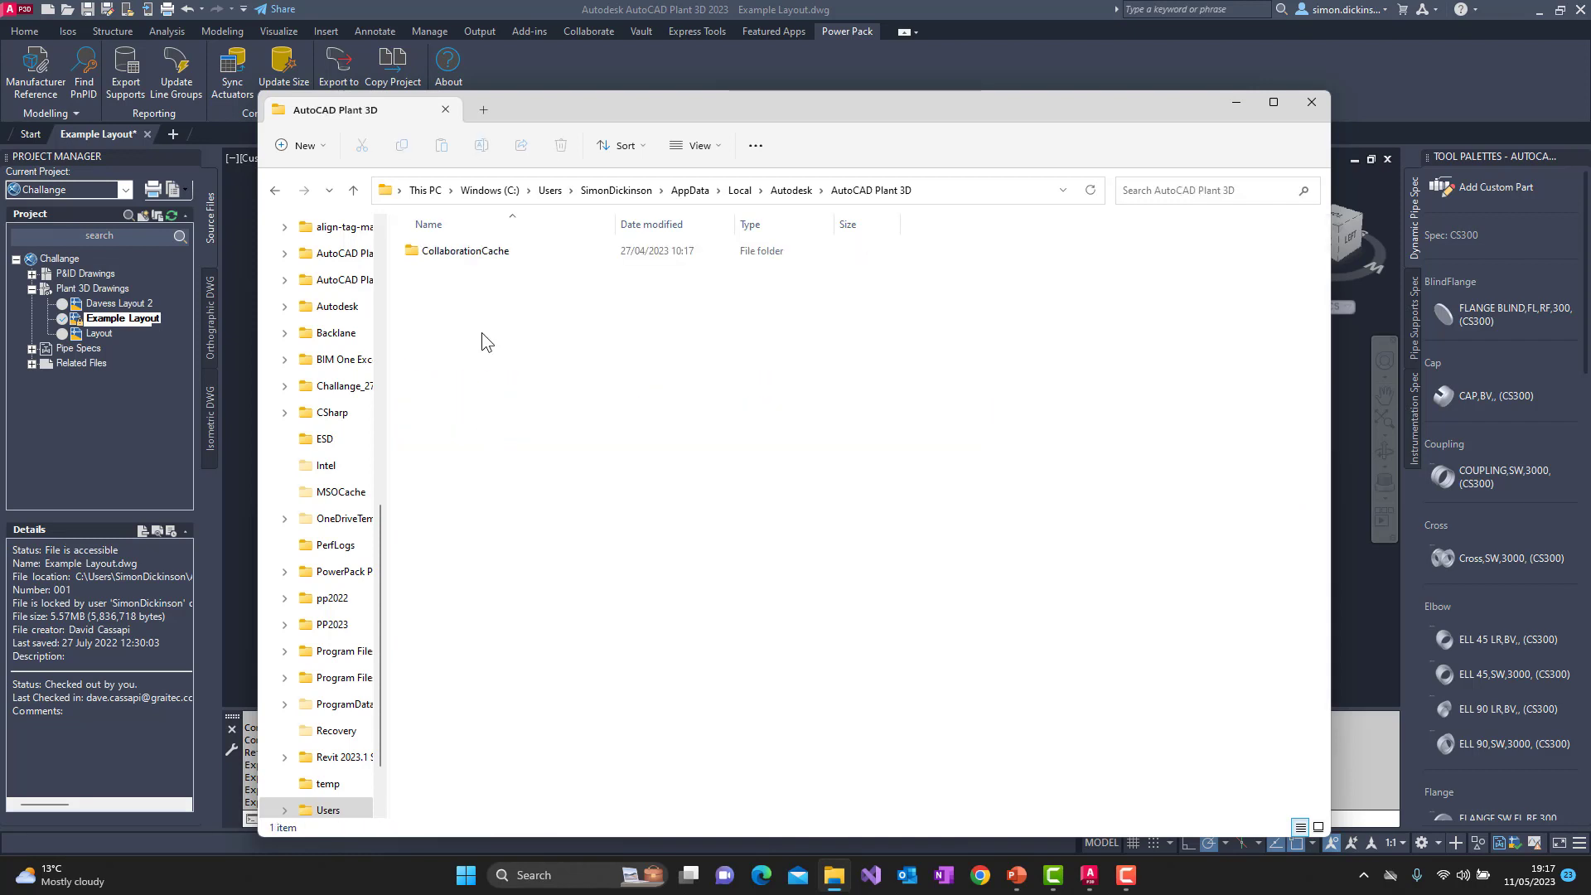
pyautogui.doubleClick(486, 252)
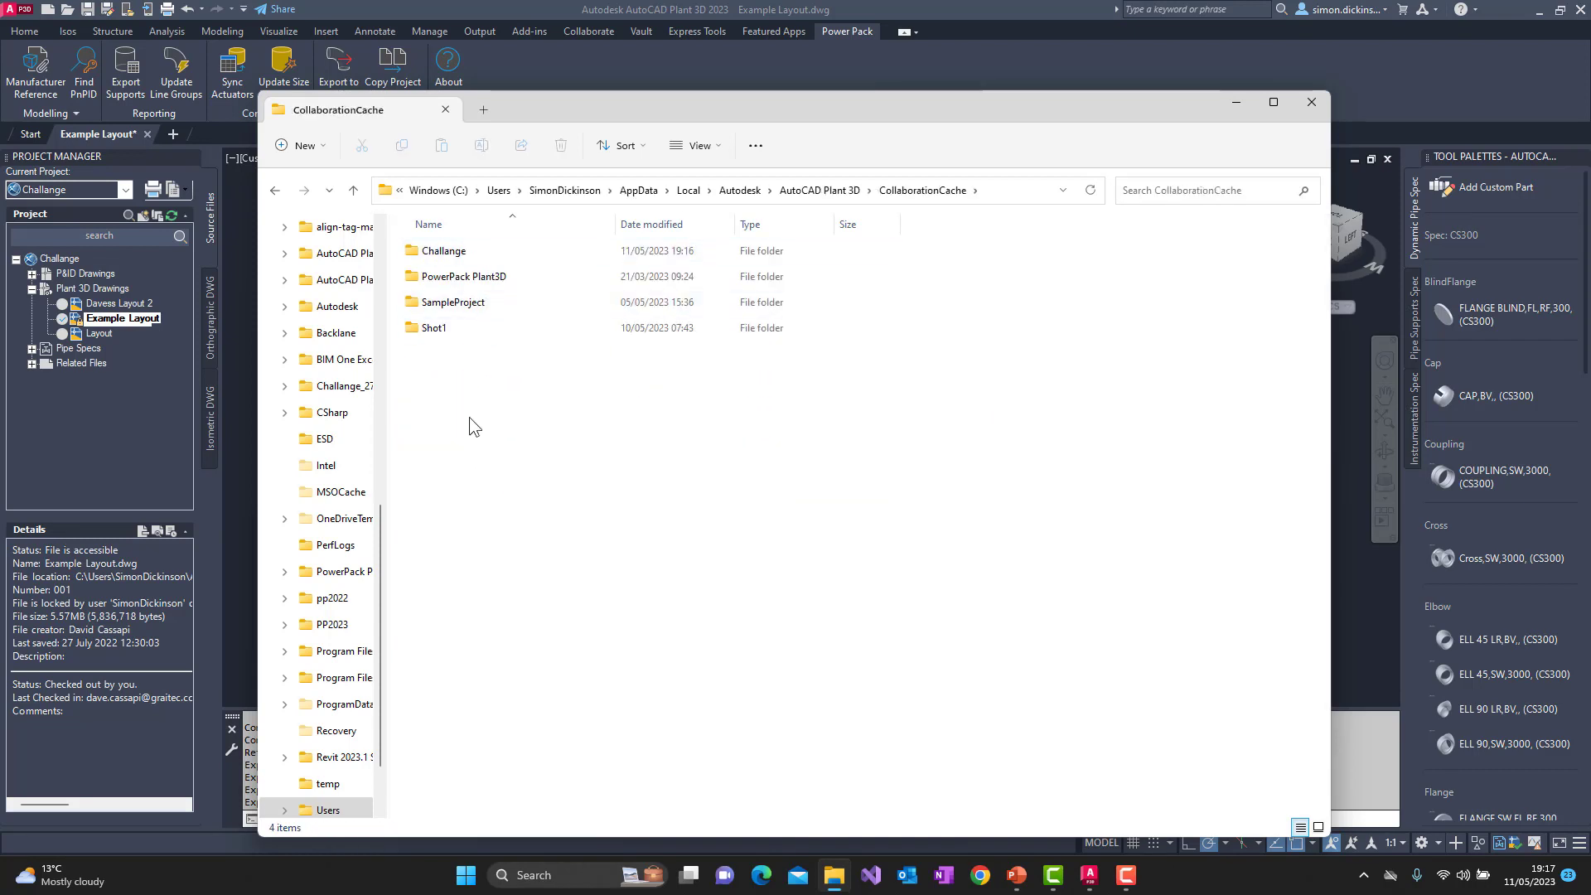
pyautogui.doubleClick(448, 251)
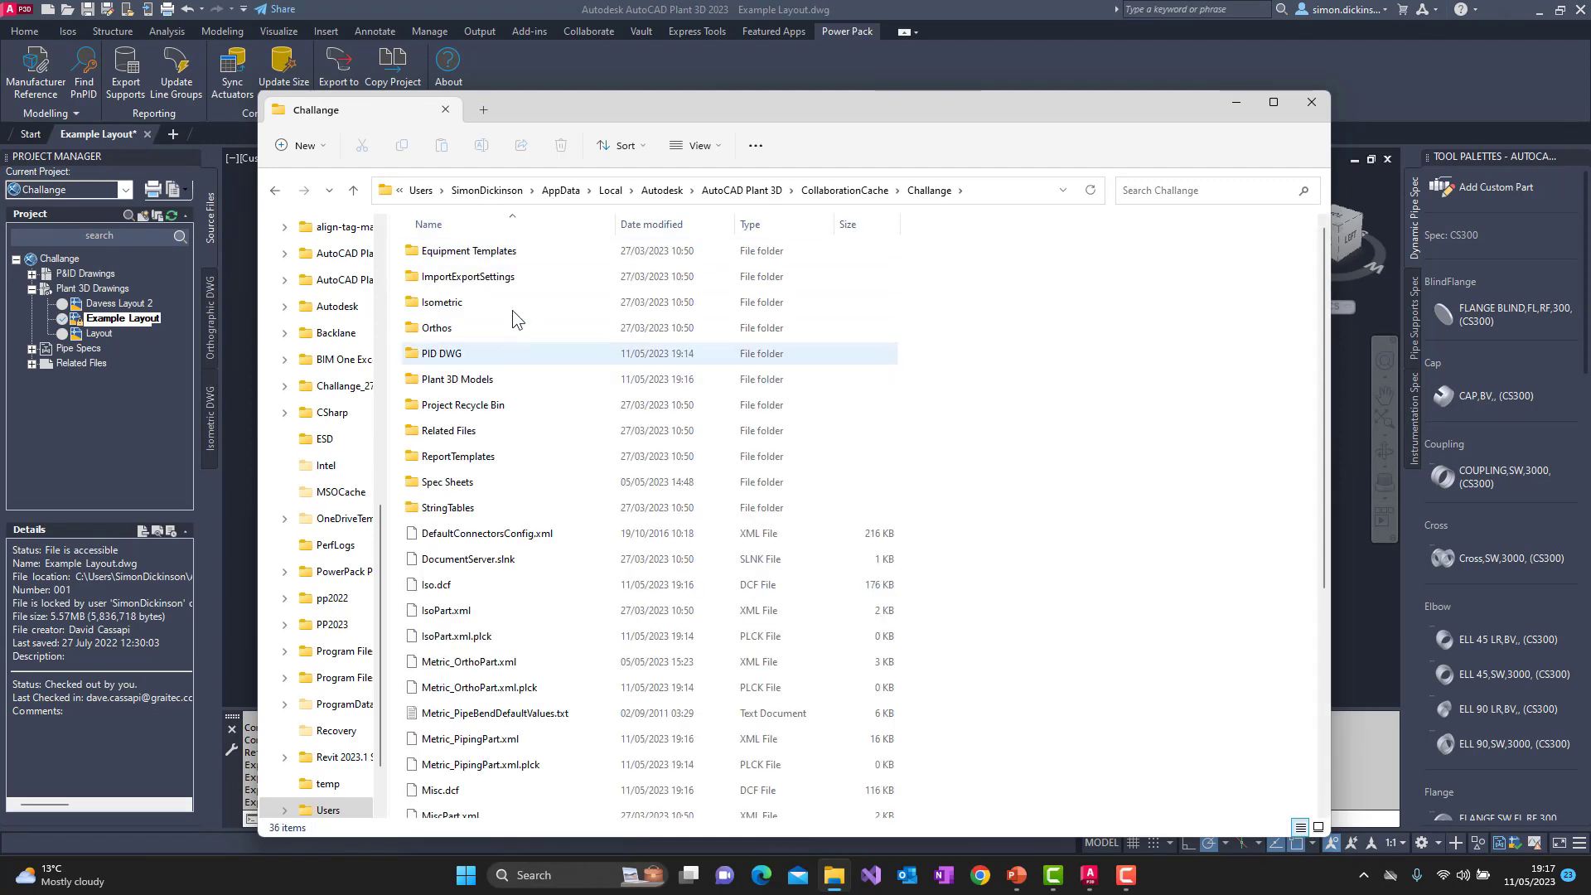
# Step: Open Plant 3D Models to review the exported _acad.dwg files, then close File Explorer
pyautogui.click(471, 383)
pyautogui.doubleClick(471, 383)
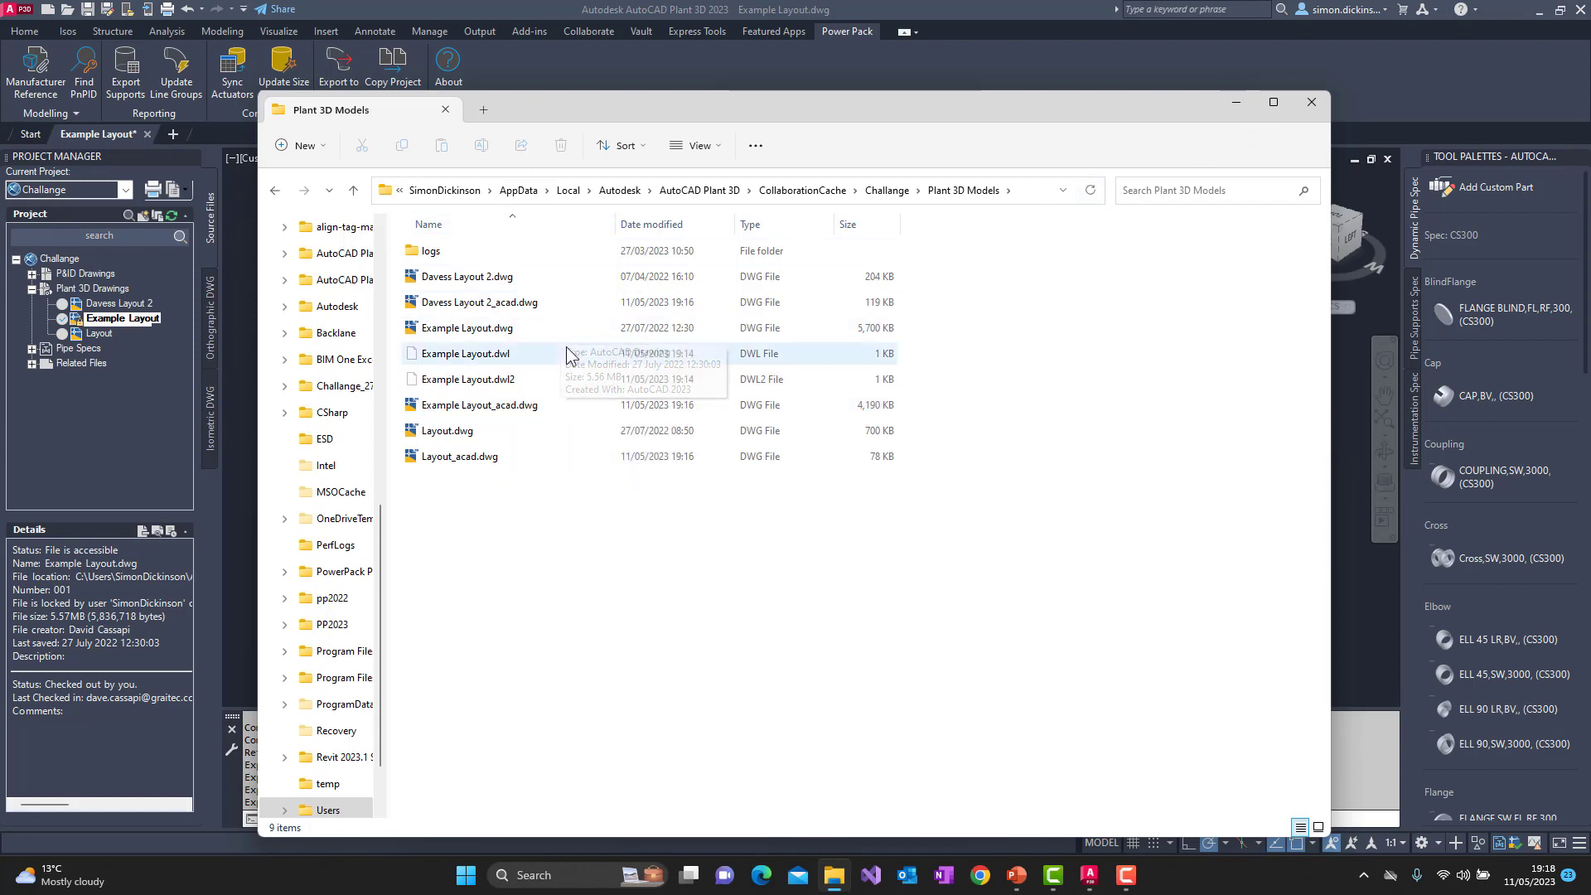
pyautogui.click(1303, 105)
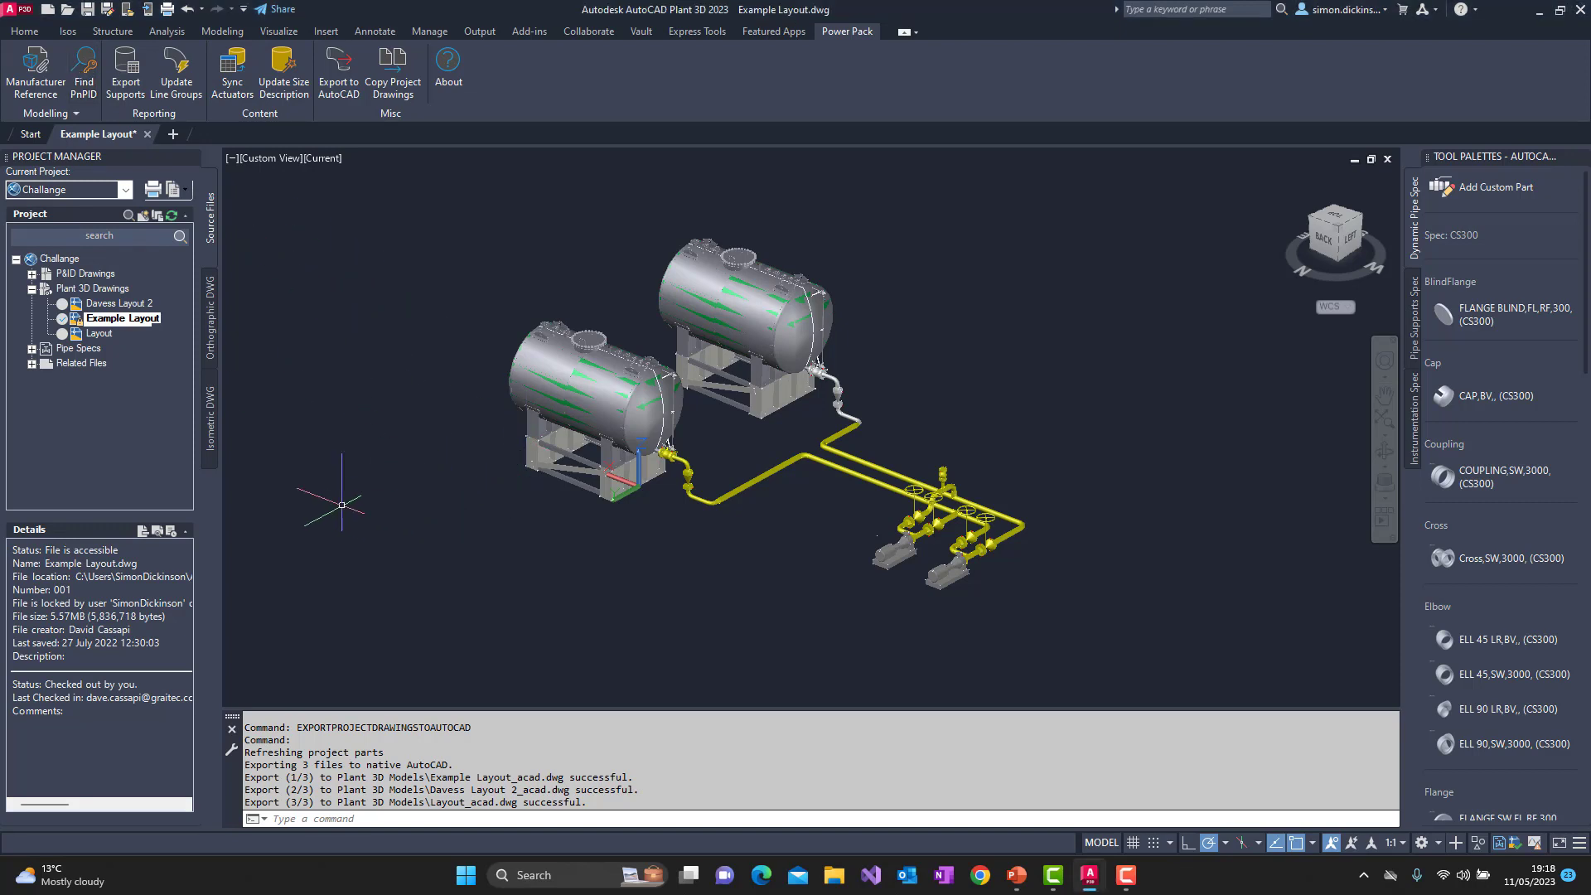
# Step: Start Find PnPID, then run Update Spec Record IDs from the Modelling panel's extra tools
pyautogui.click(83, 70)
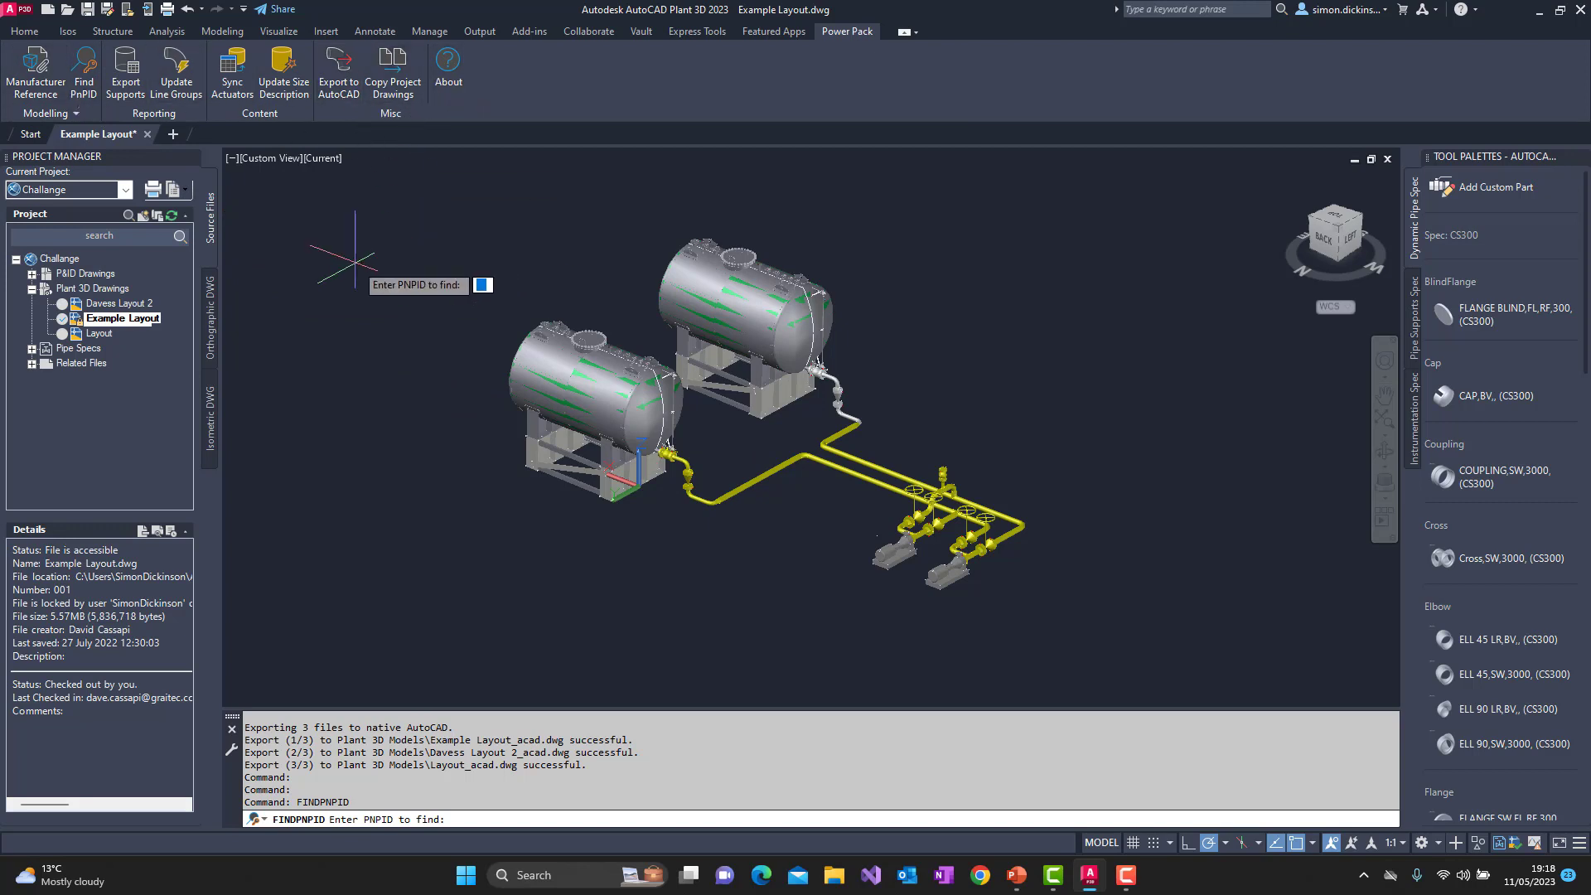
pyautogui.click(76, 114)
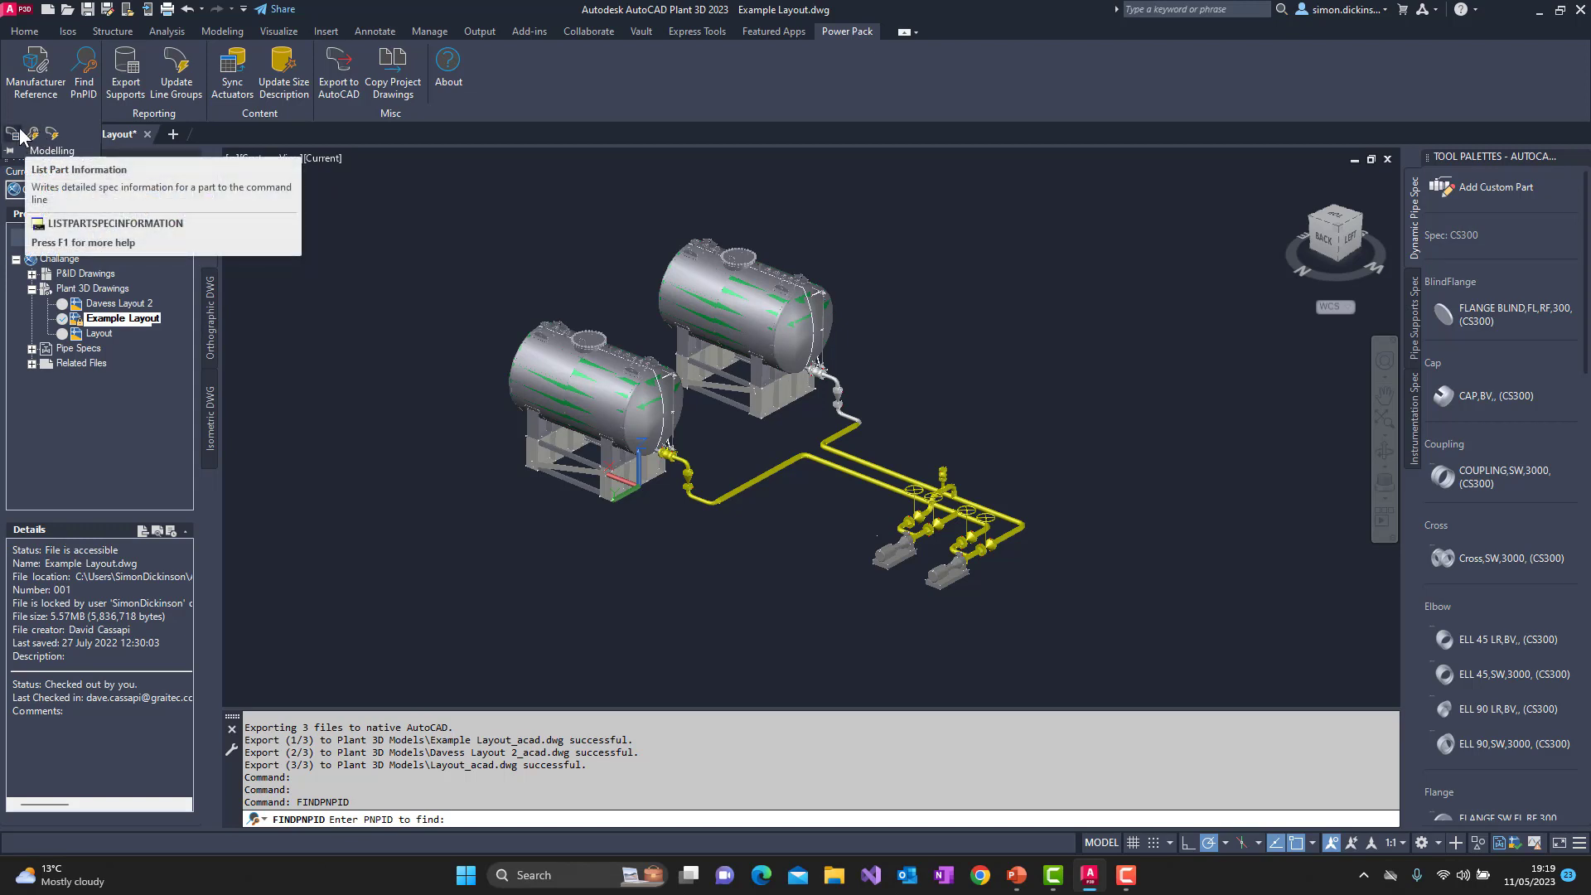
pyautogui.click(32, 134)
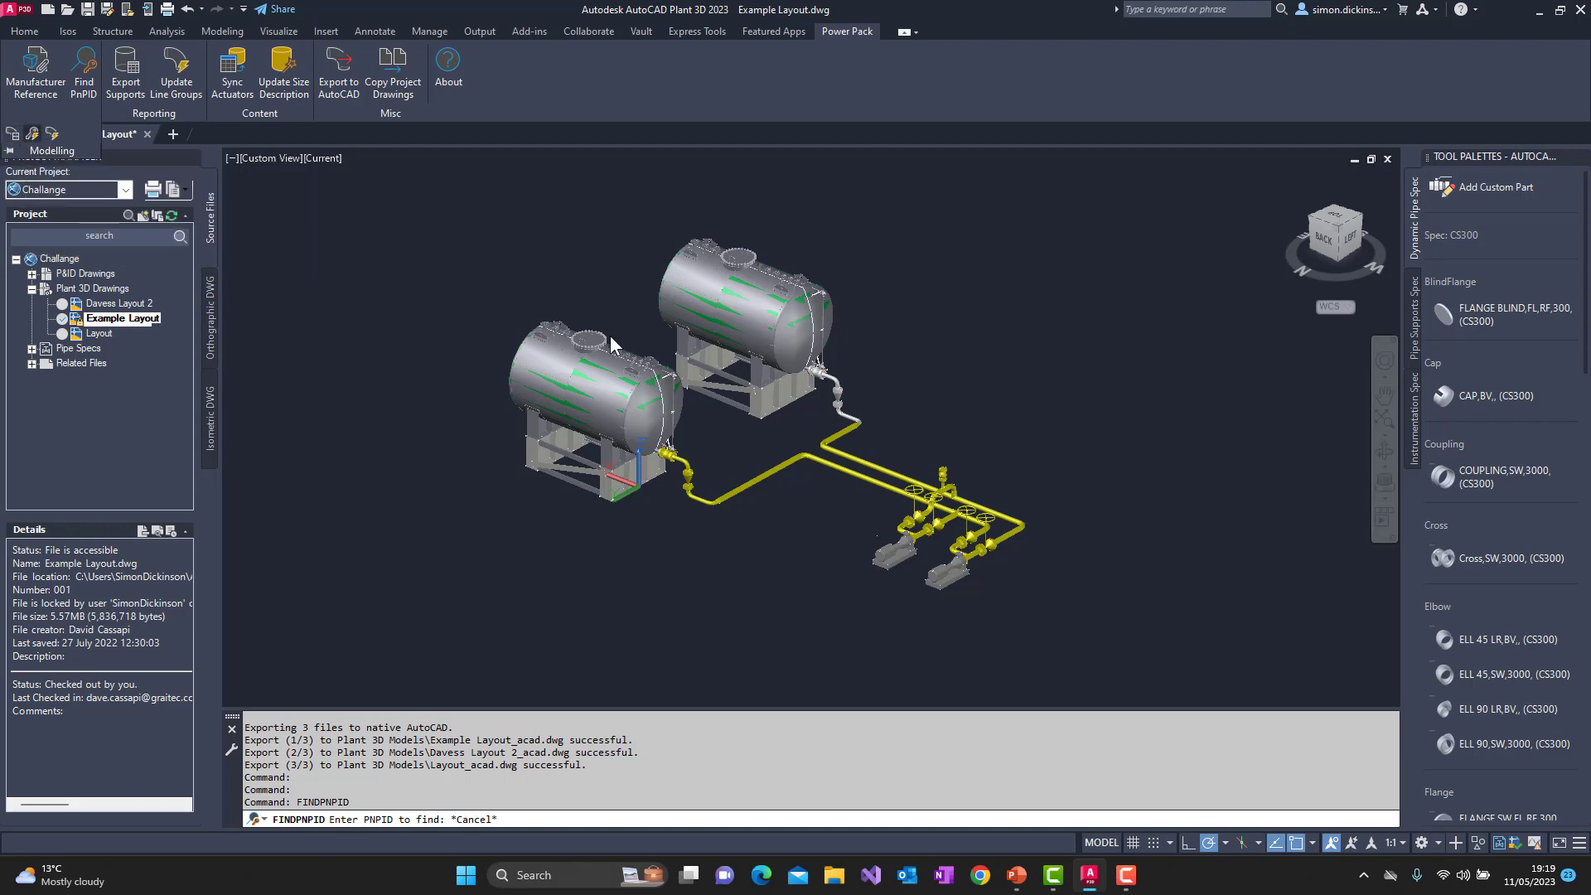